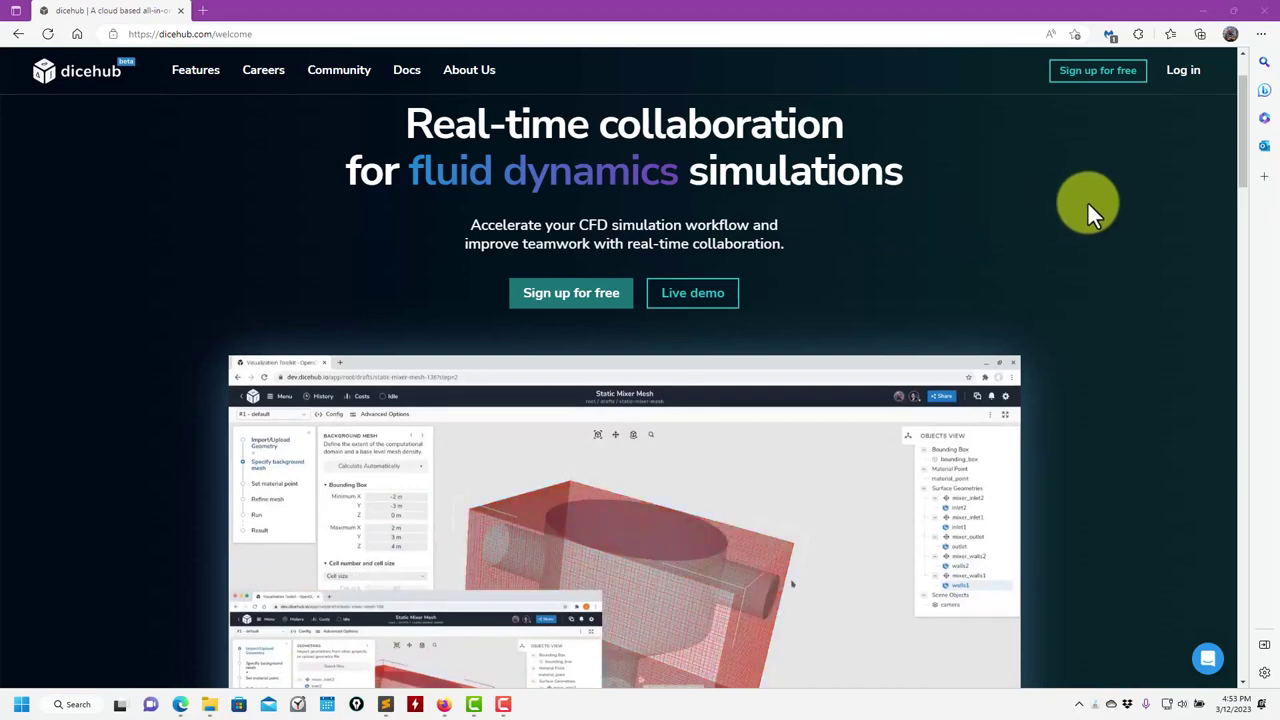
Browse the dicehub welcome page, then bring up the window listing the account's three projects
{"action": "scroll", "coordinate": [1088, 205], "scroll_direction": "down", "scroll_amount": 15}
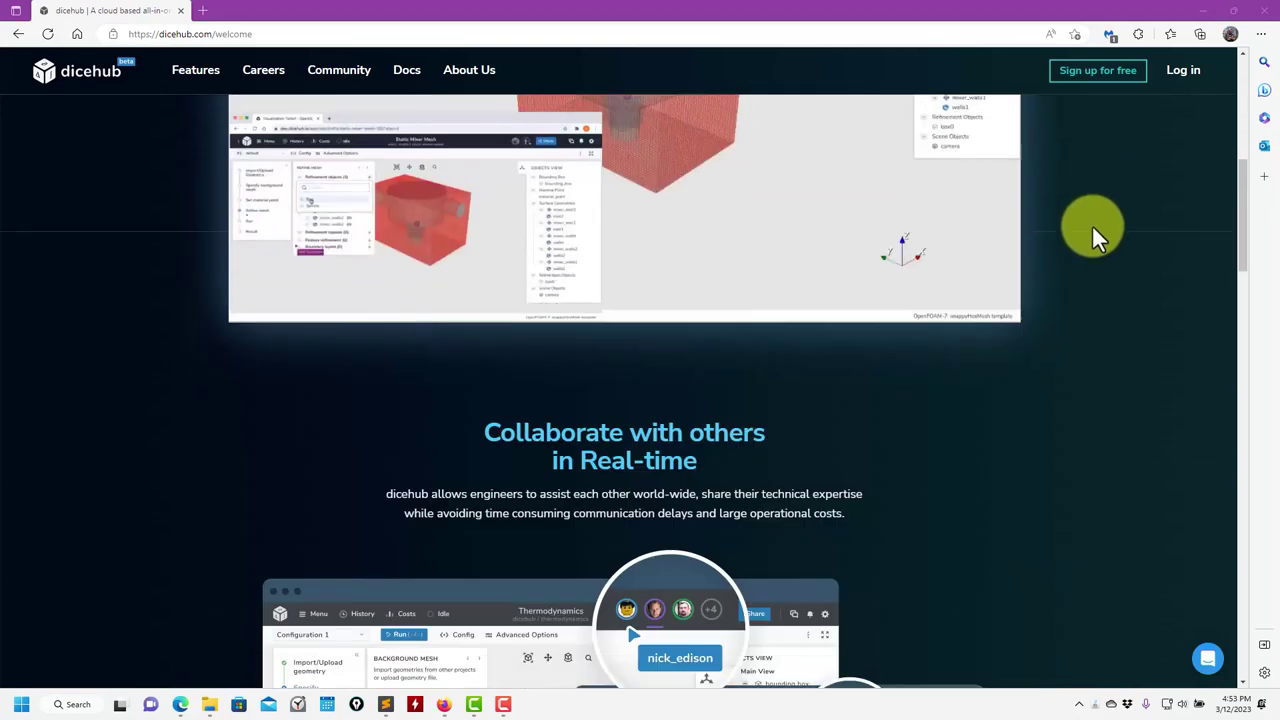
{"action": "scroll", "coordinate": [1091, 240], "scroll_direction": "down", "scroll_amount": 15}
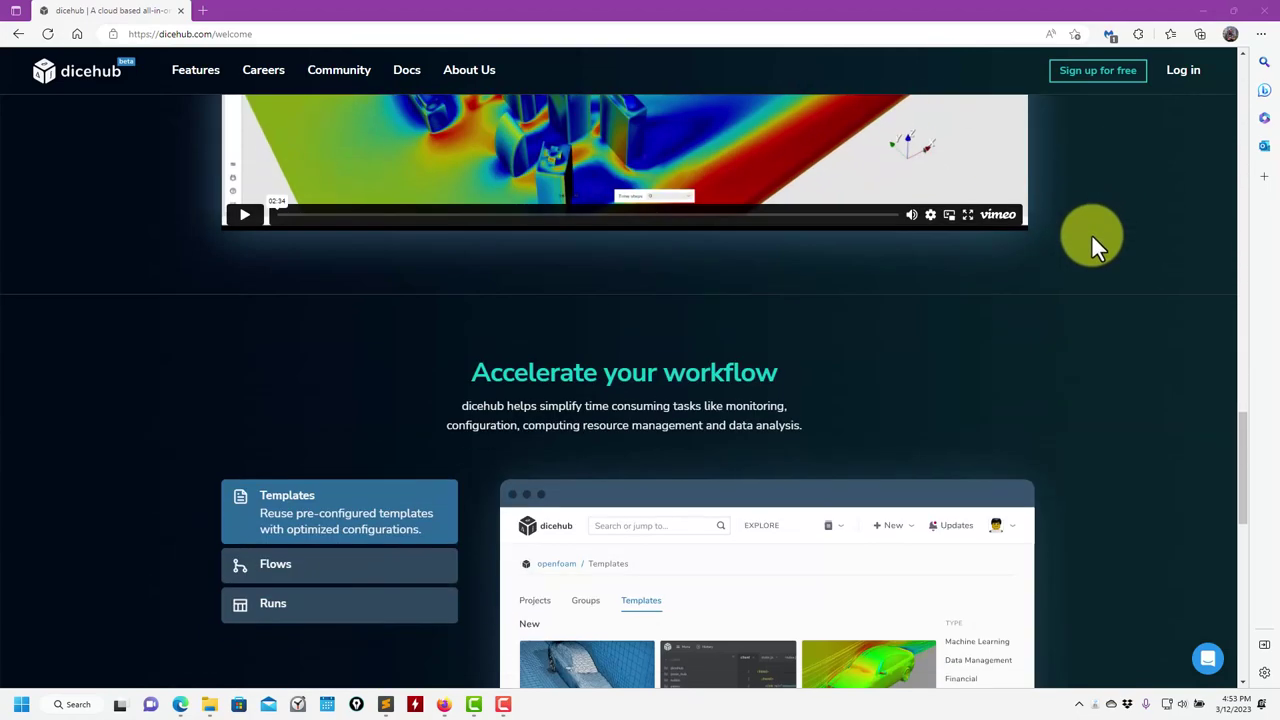
{"action": "scroll", "coordinate": [1090, 260], "scroll_direction": "down", "scroll_amount": 3}
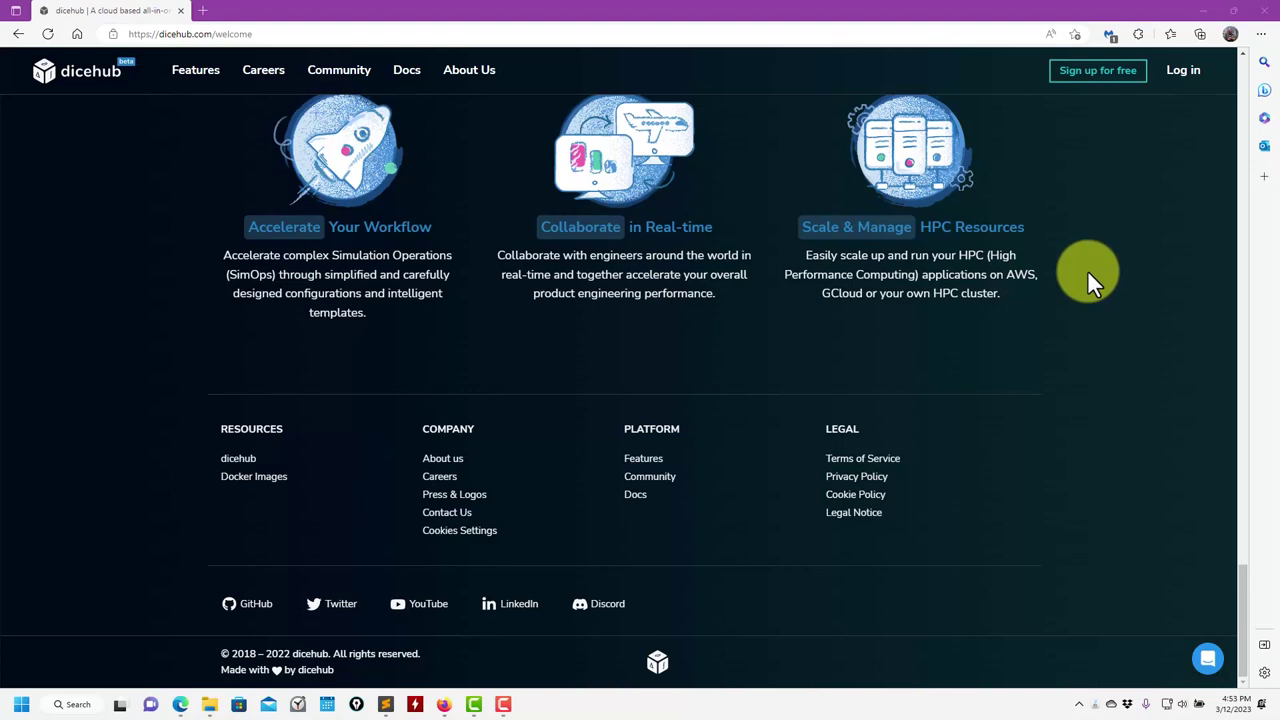
{"action": "scroll", "coordinate": [1084, 272], "scroll_direction": "up", "scroll_amount": 5}
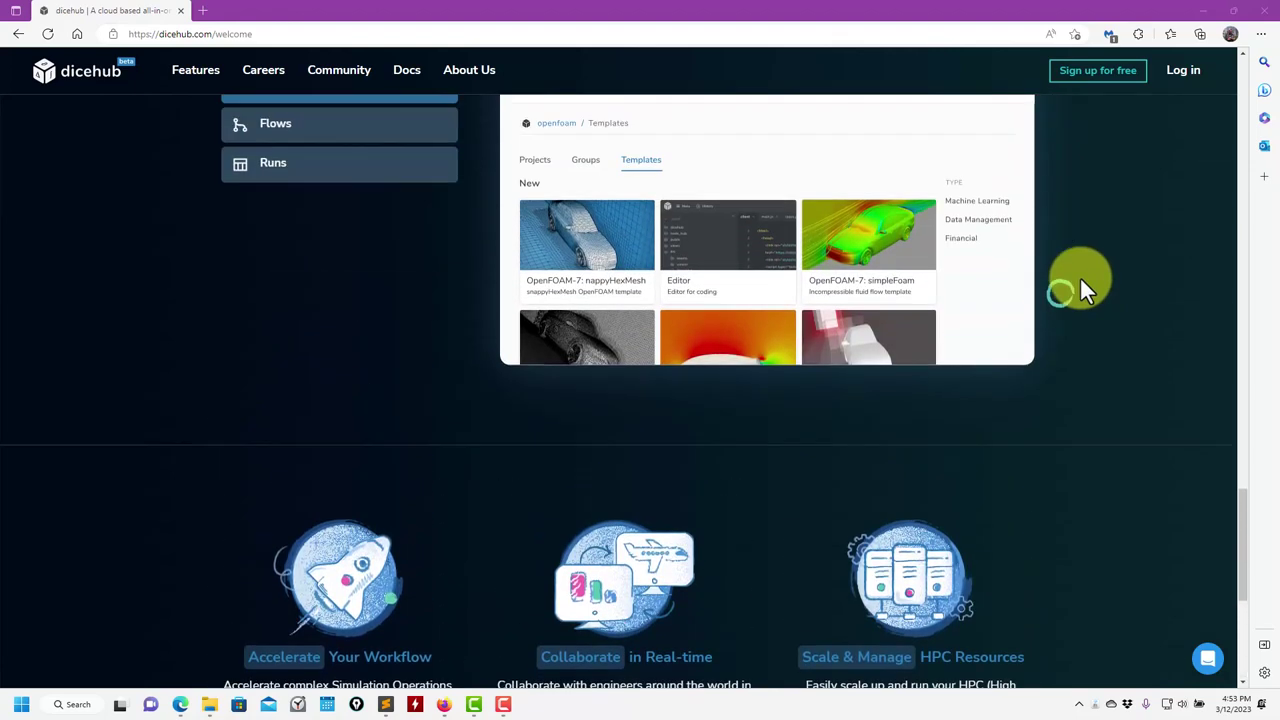
{"action": "scroll", "coordinate": [1080, 276], "scroll_direction": "up", "scroll_amount": 8}
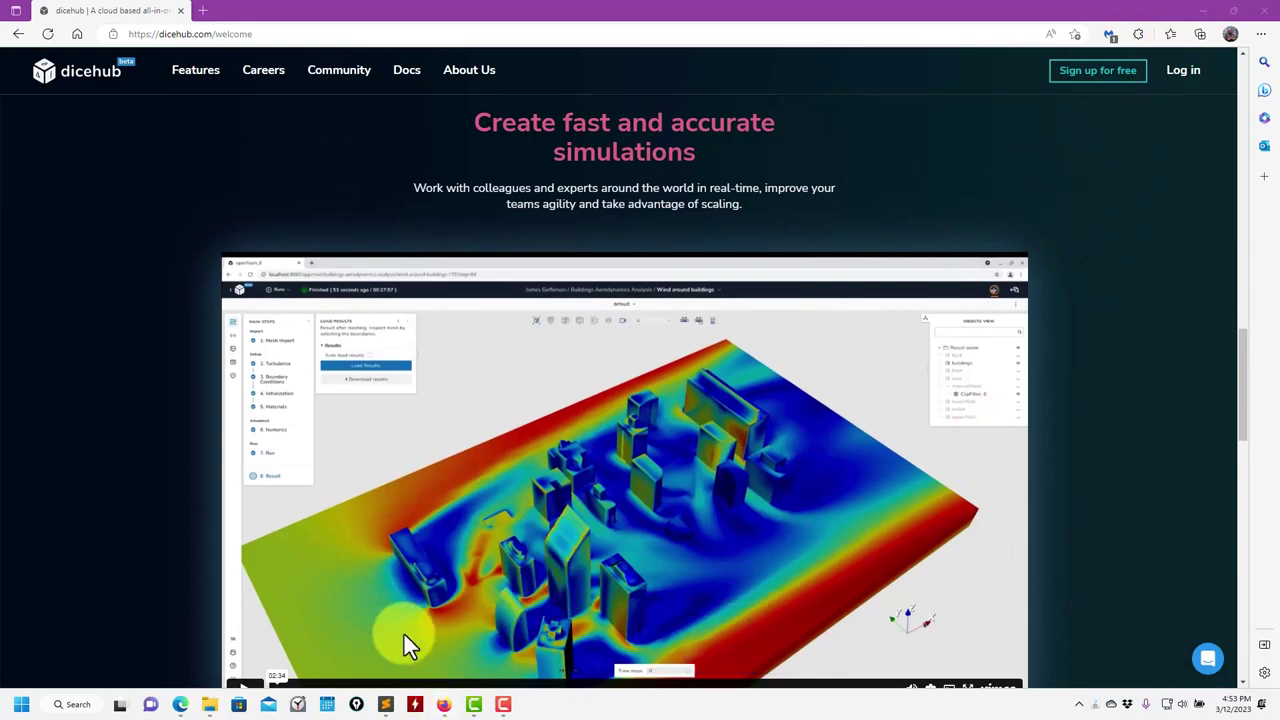
{"action": "left_click", "coordinate": [443, 706]}
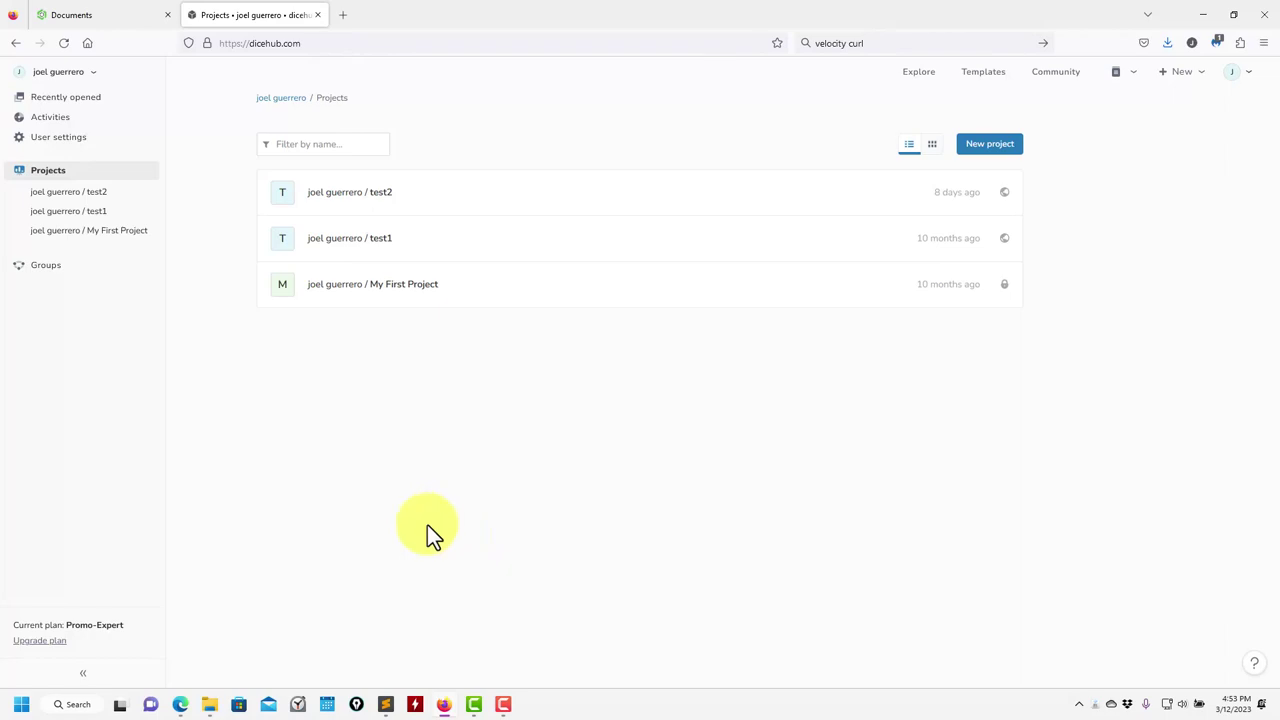
Toggle between the dicehub Projects and Onshape Documents tabs, ending on Onshape Documents
{"action": "left_click", "coordinate": [92, 17]}
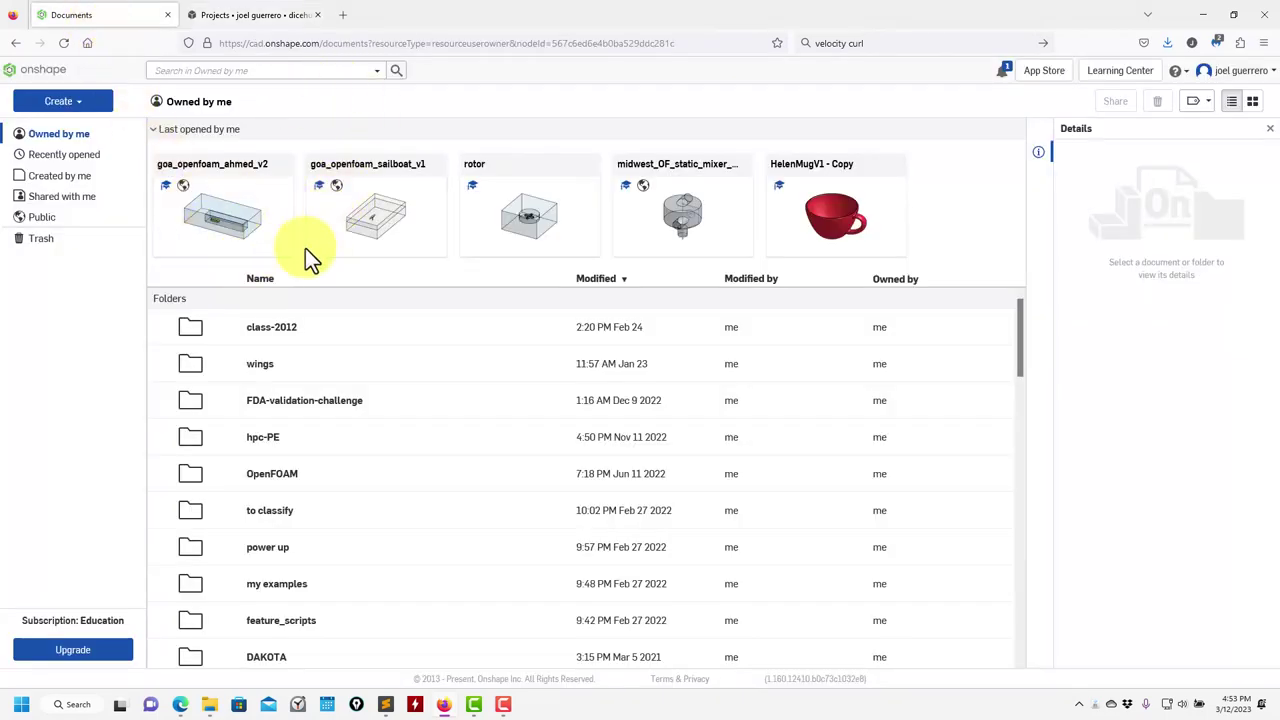
{"action": "left_click", "coordinate": [235, 16]}
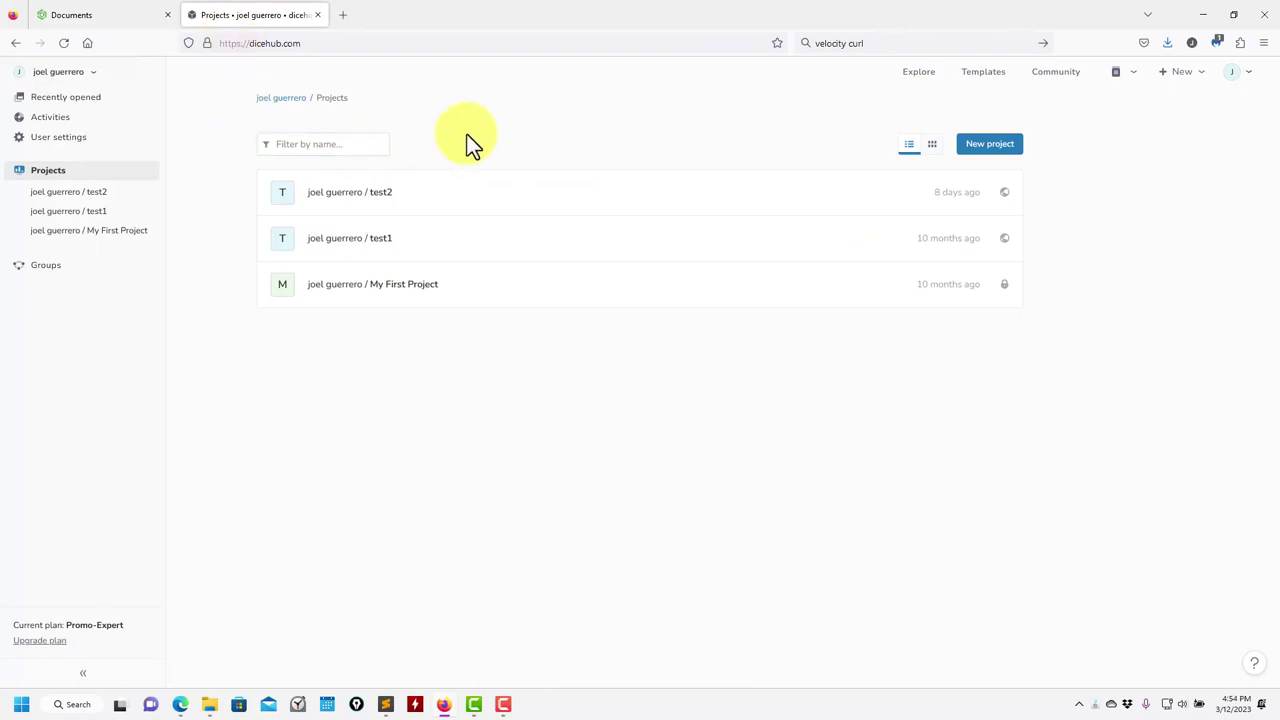
{"action": "left_click", "coordinate": [66, 17]}
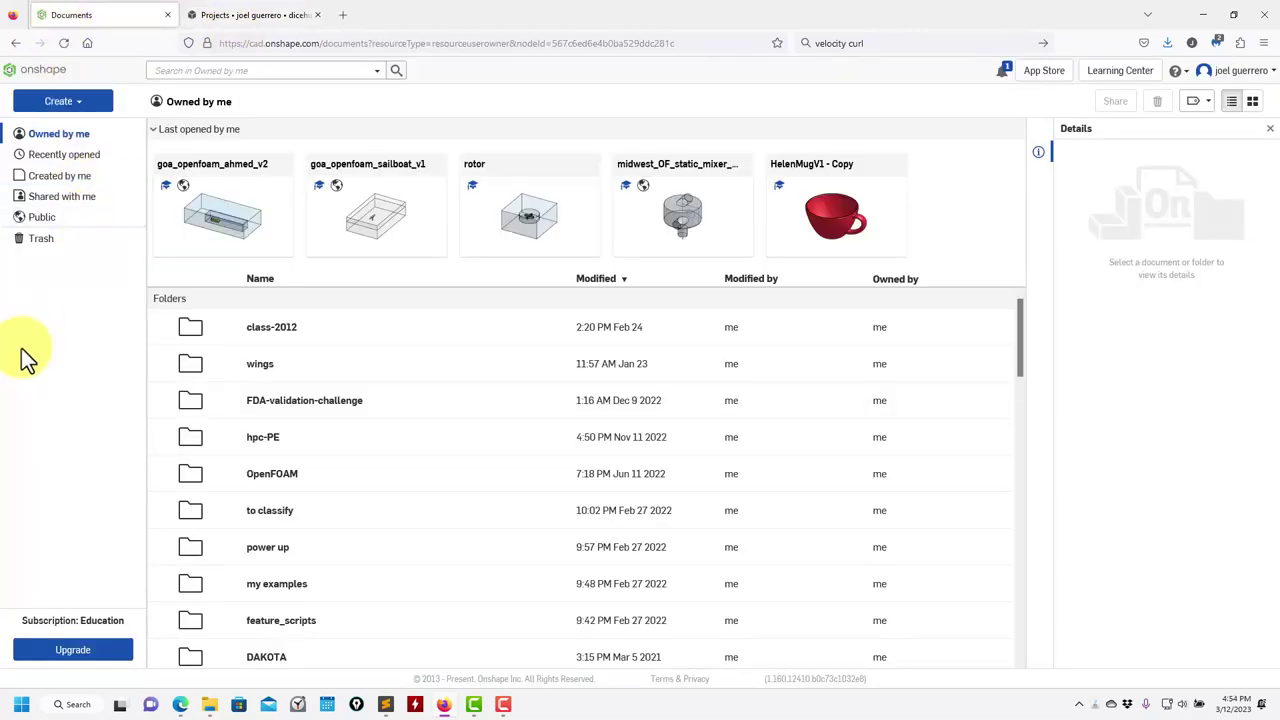
{"action": "left_click", "coordinate": [234, 14]}
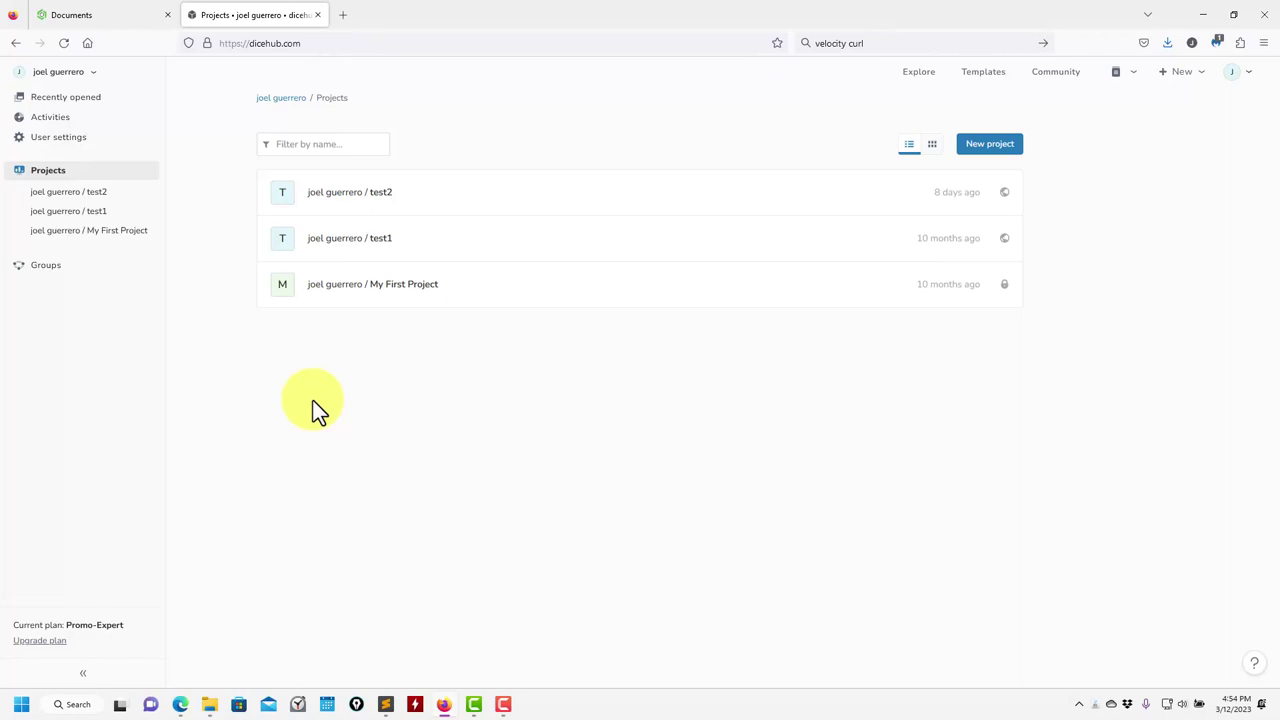
{"action": "left_click", "coordinate": [75, 15]}
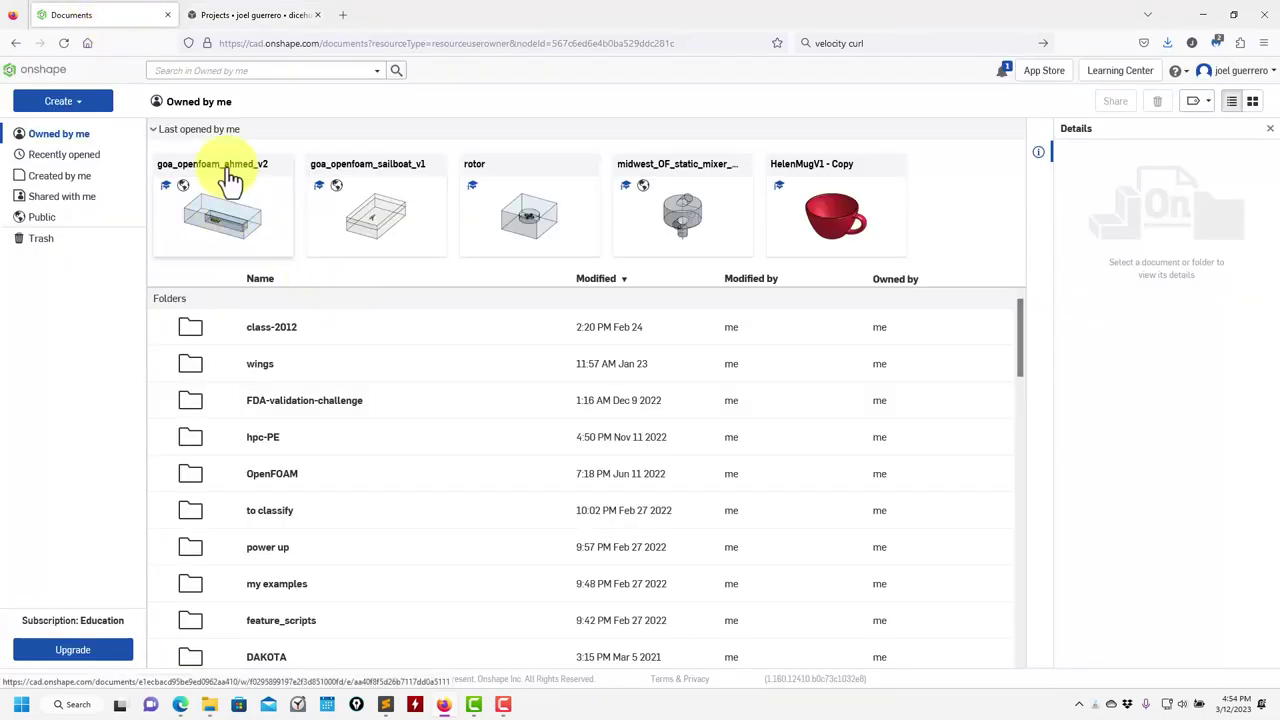
Open goa_openfoam_ahmed_v2 and orbit the view of the Ahmed body inside its domain boxes
{"action": "left_click", "coordinate": [228, 172]}
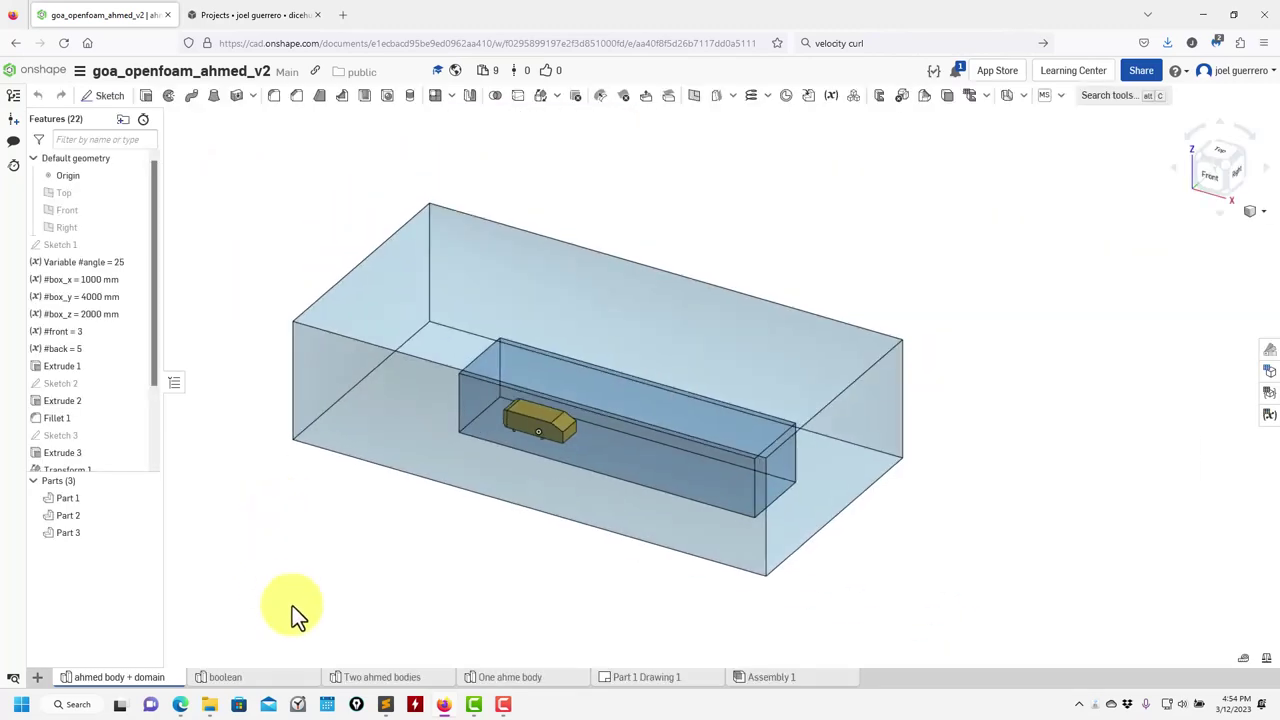
{"action": "left_click_drag", "start_coordinate": [500, 493], "coordinate": [563, 538]}
{"action": "scroll", "coordinate": [563, 538], "scroll_direction": "up", "scroll_amount": 3}
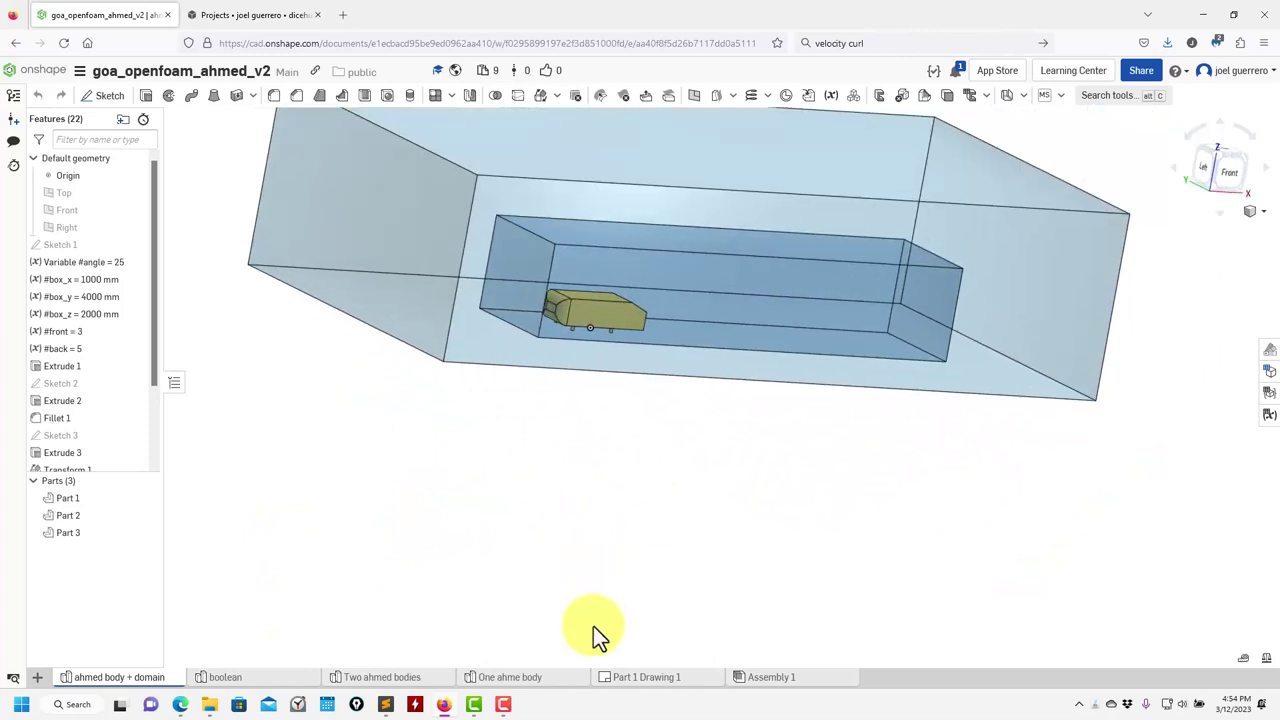
{"action": "scroll", "coordinate": [565, 543], "scroll_direction": "down", "scroll_amount": 1}
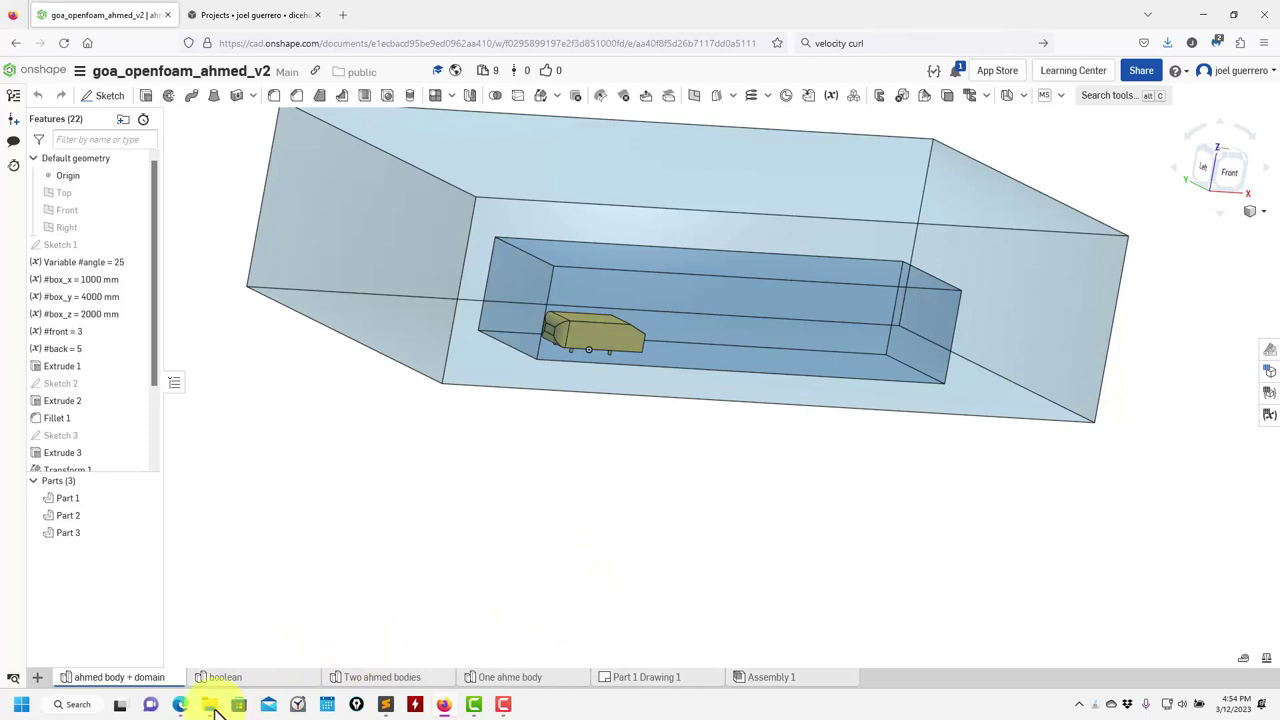
{"action": "mouse_move", "coordinate": [215, 712]}
{"action": "left_click", "coordinate": [129, 625]}
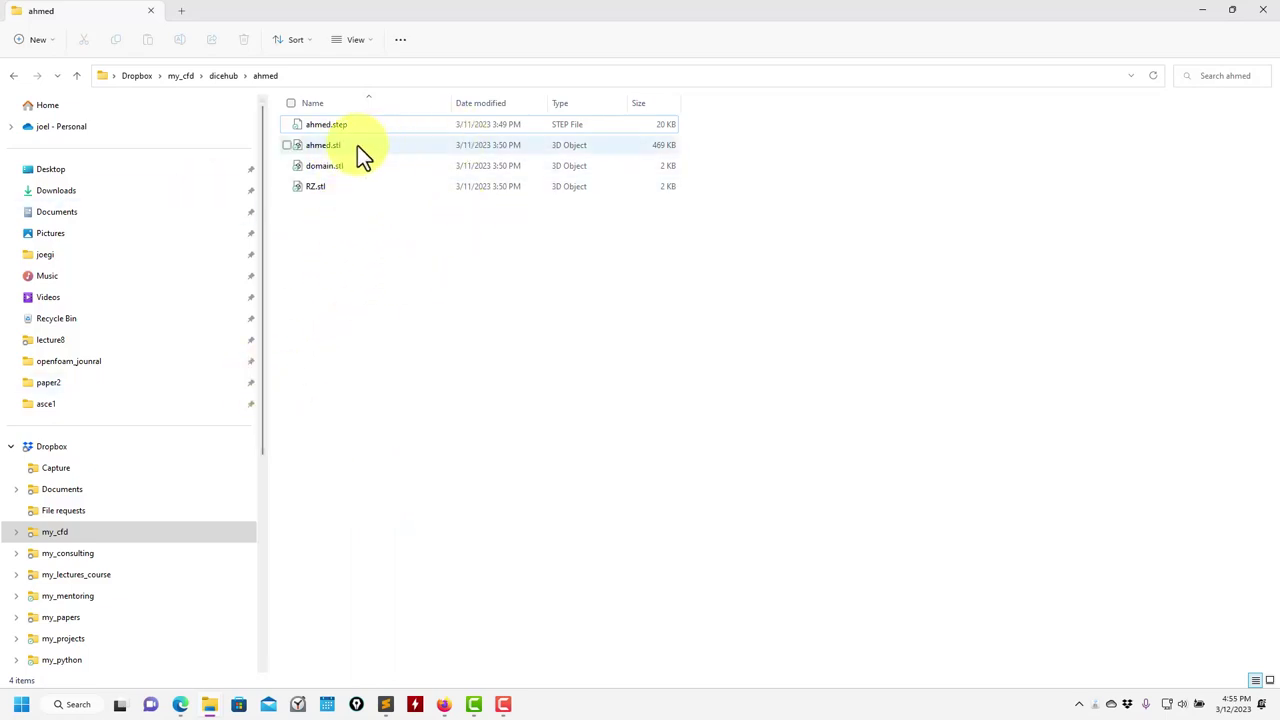
{"action": "left_click", "coordinate": [1201, 12]}
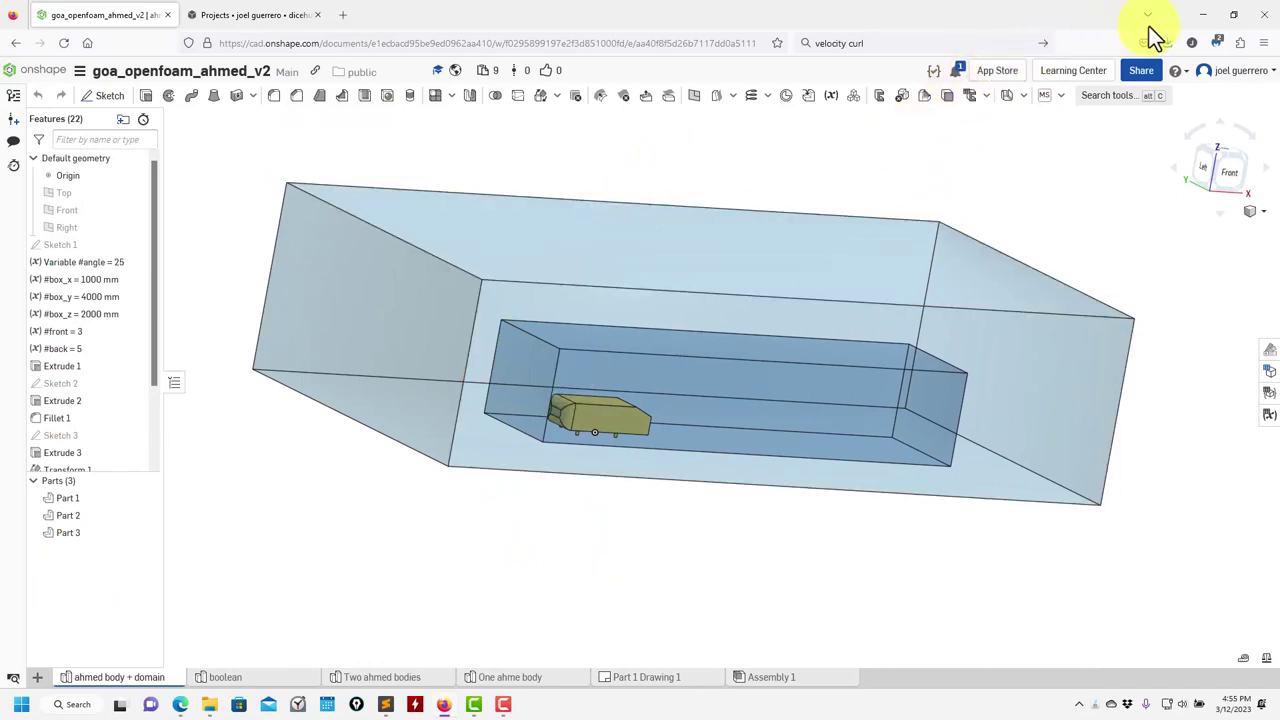
Minimize both browser windows, restore one, and return to the dicehub Projects page
{"action": "left_click", "coordinate": [1205, 16]}
{"action": "left_click", "coordinate": [1205, 12]}
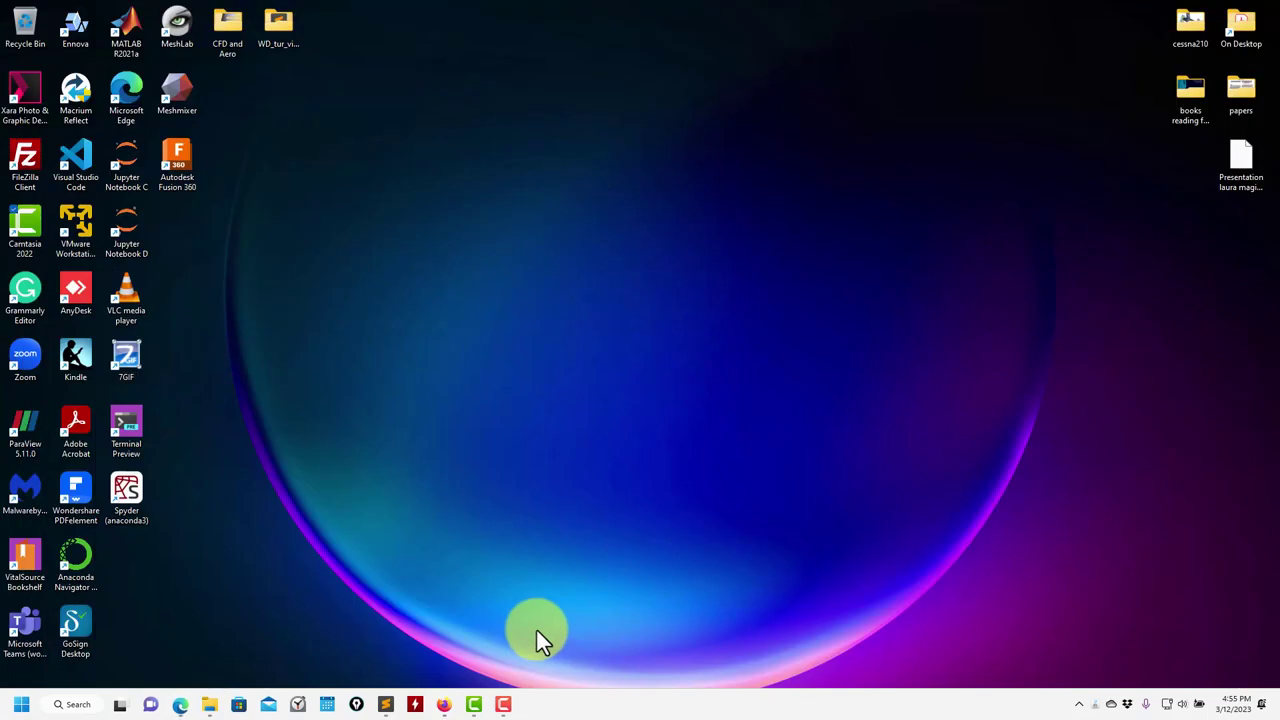
{"action": "left_click", "coordinate": [452, 703]}
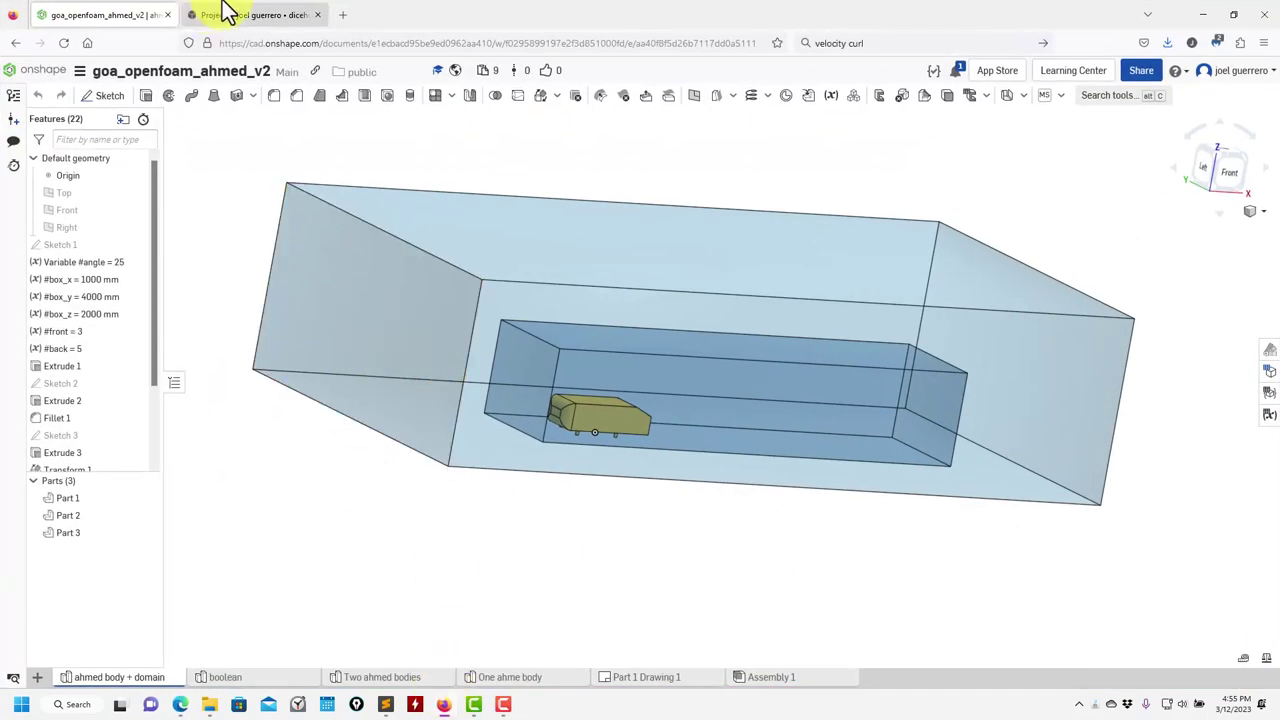
{"action": "left_click", "coordinate": [298, 14]}
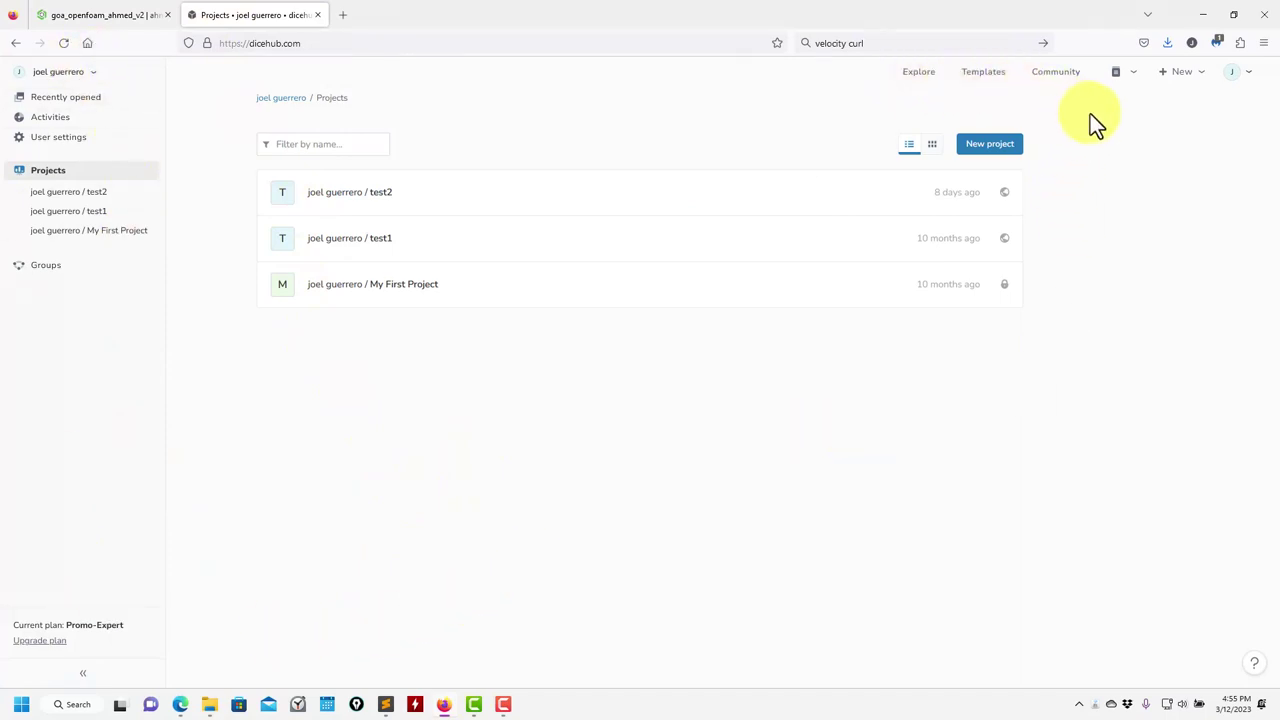
{"action": "left_click", "coordinate": [1240, 74]}
{"action": "left_click", "coordinate": [1118, 342]}
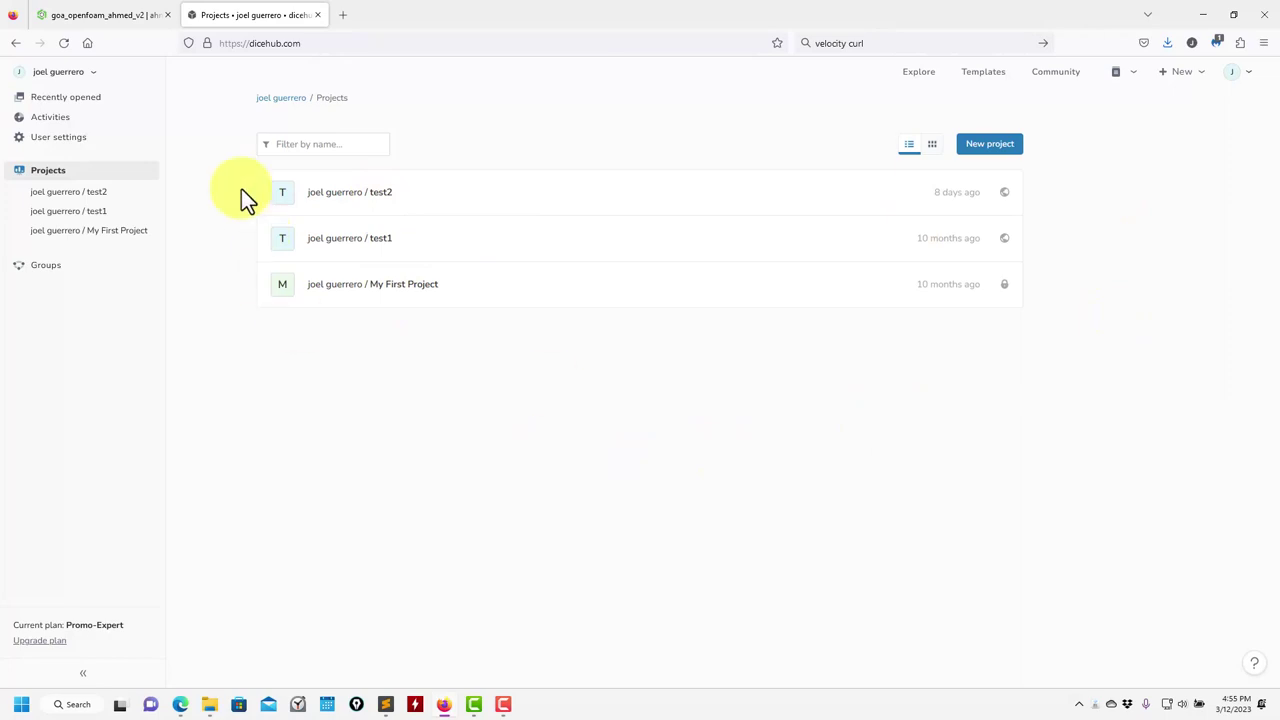
Start a new dicehub project and name it 'ahmed'
{"action": "left_click", "coordinate": [998, 148]}
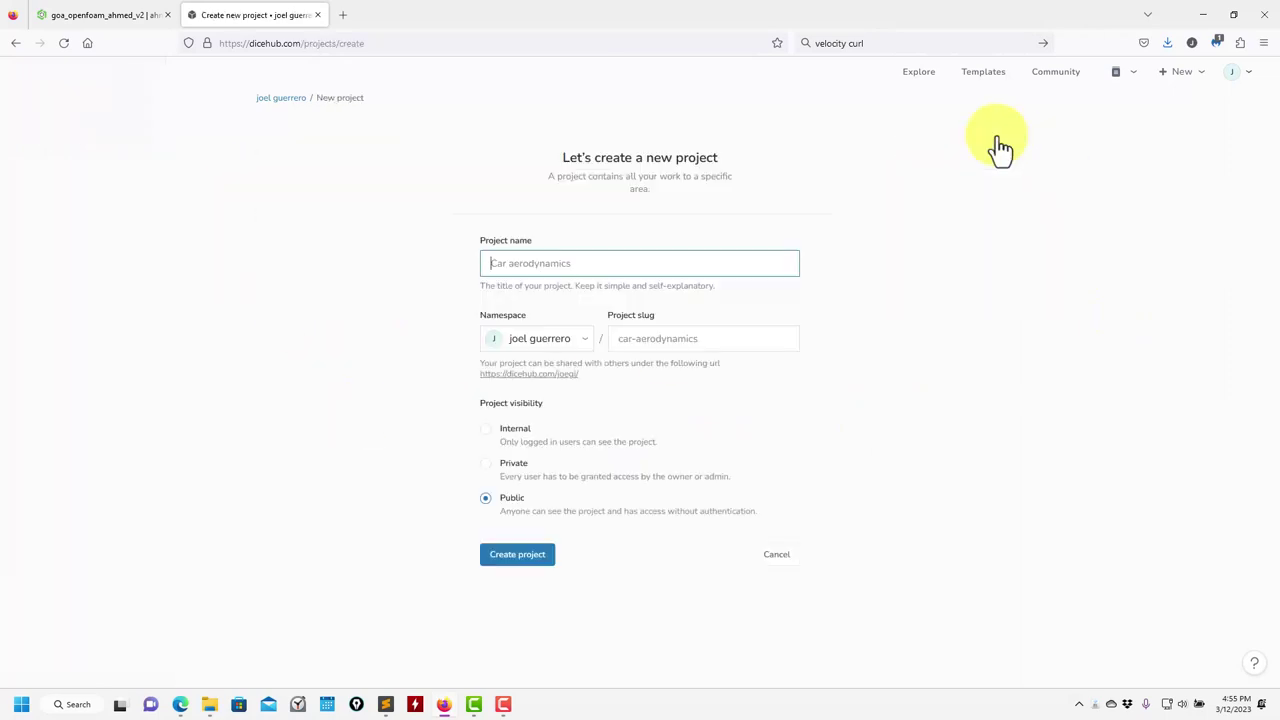
{"action": "type", "text": "ahmed"}
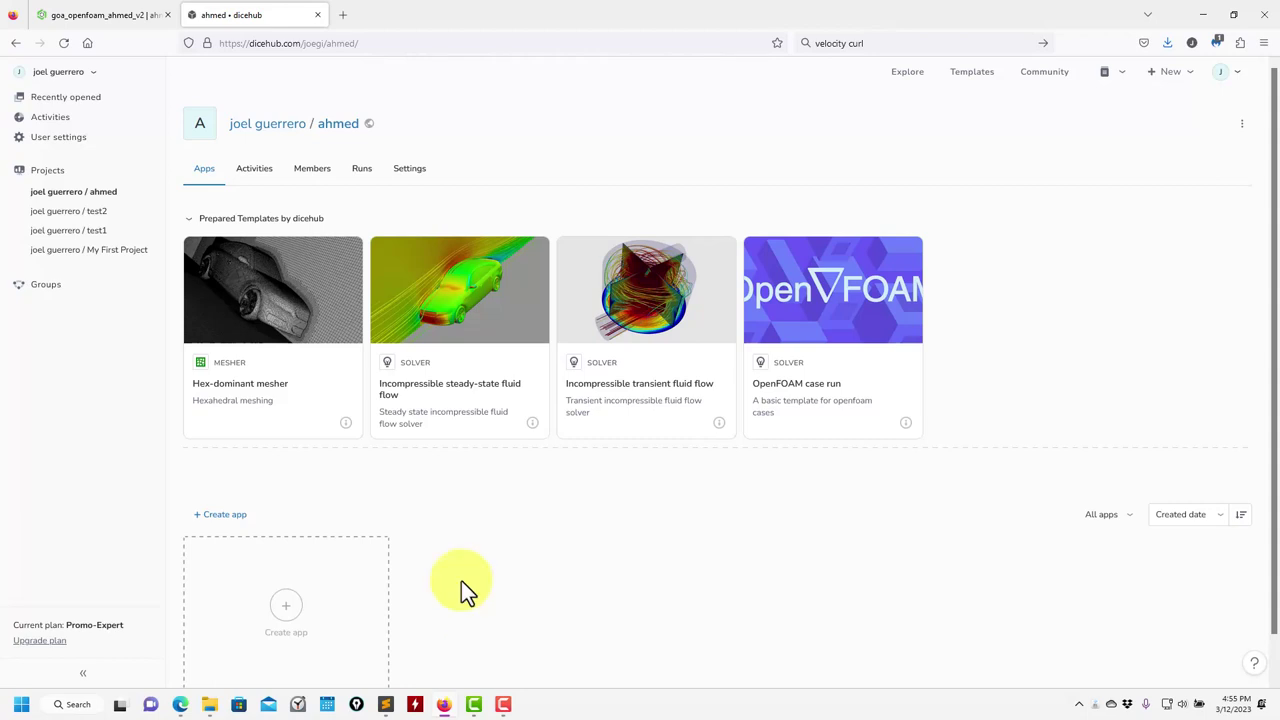
{"action": "mouse_move", "coordinate": [339, 306]}
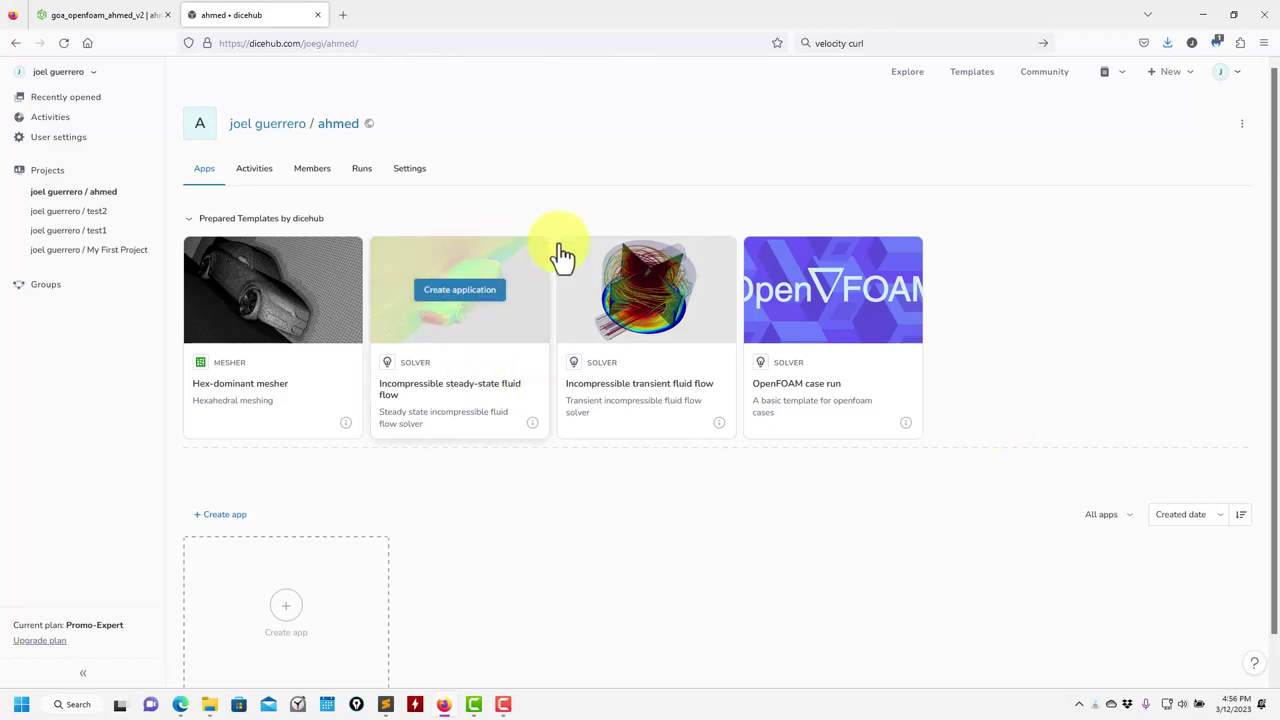
{"action": "mouse_move", "coordinate": [622, 275]}
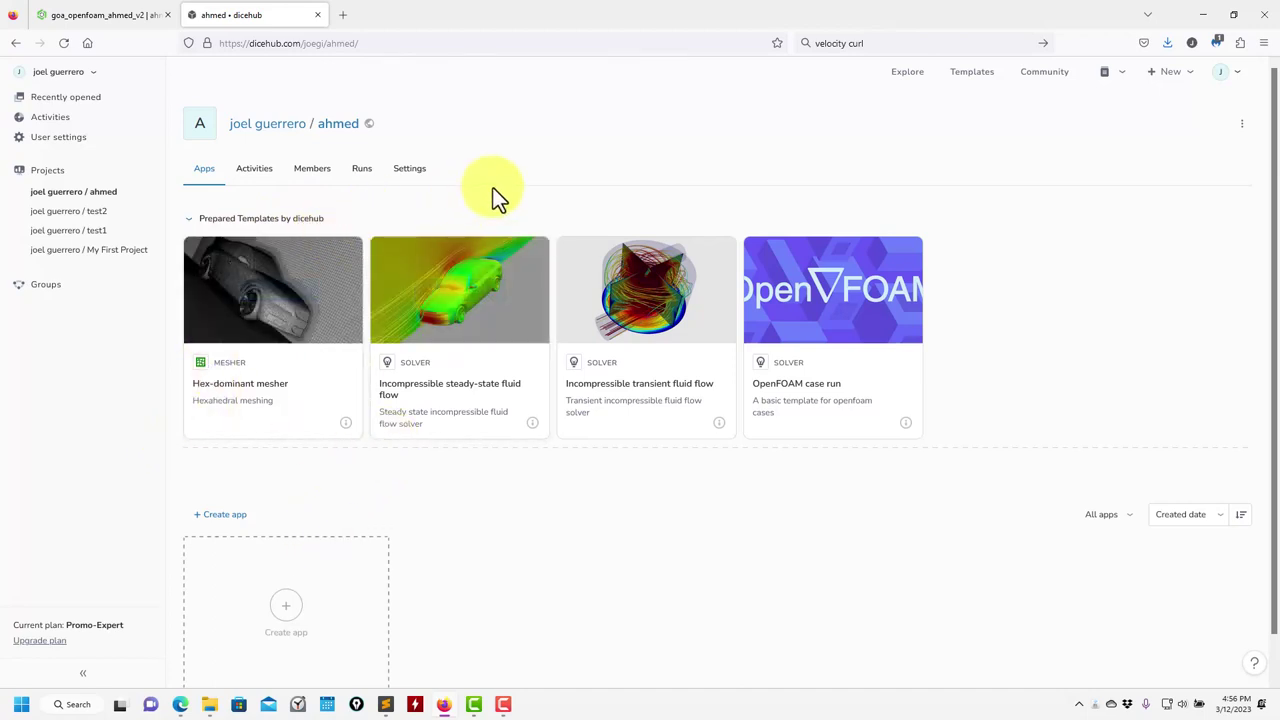
Search for a user in the ahmed project's Members list and add them
{"action": "left_click", "coordinate": [263, 185]}
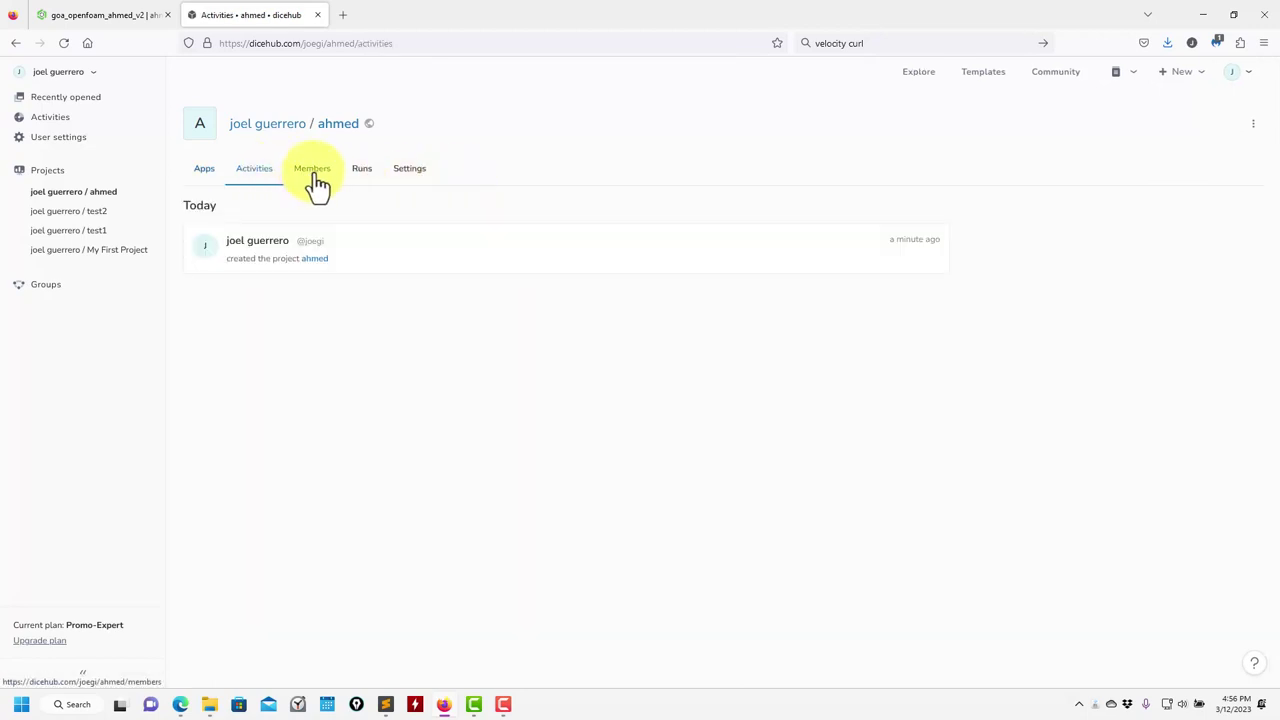
{"action": "left_click", "coordinate": [313, 186]}
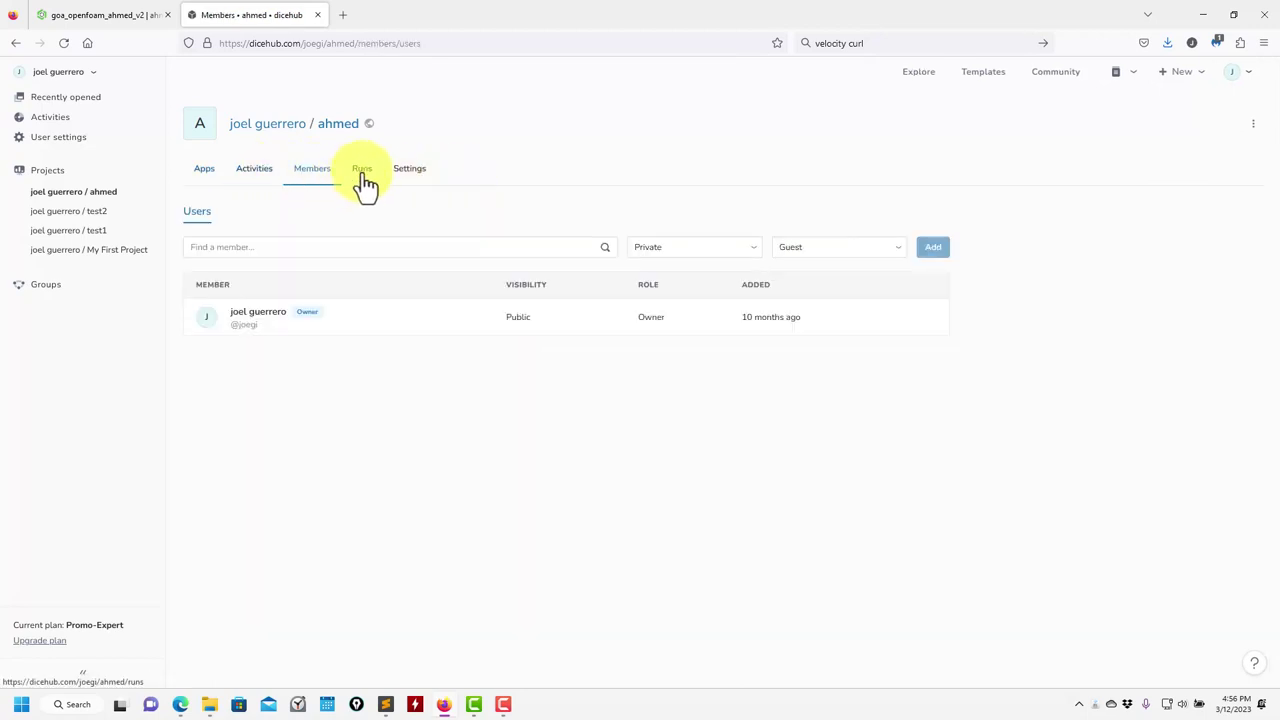
{"action": "left_click", "coordinate": [237, 247]}
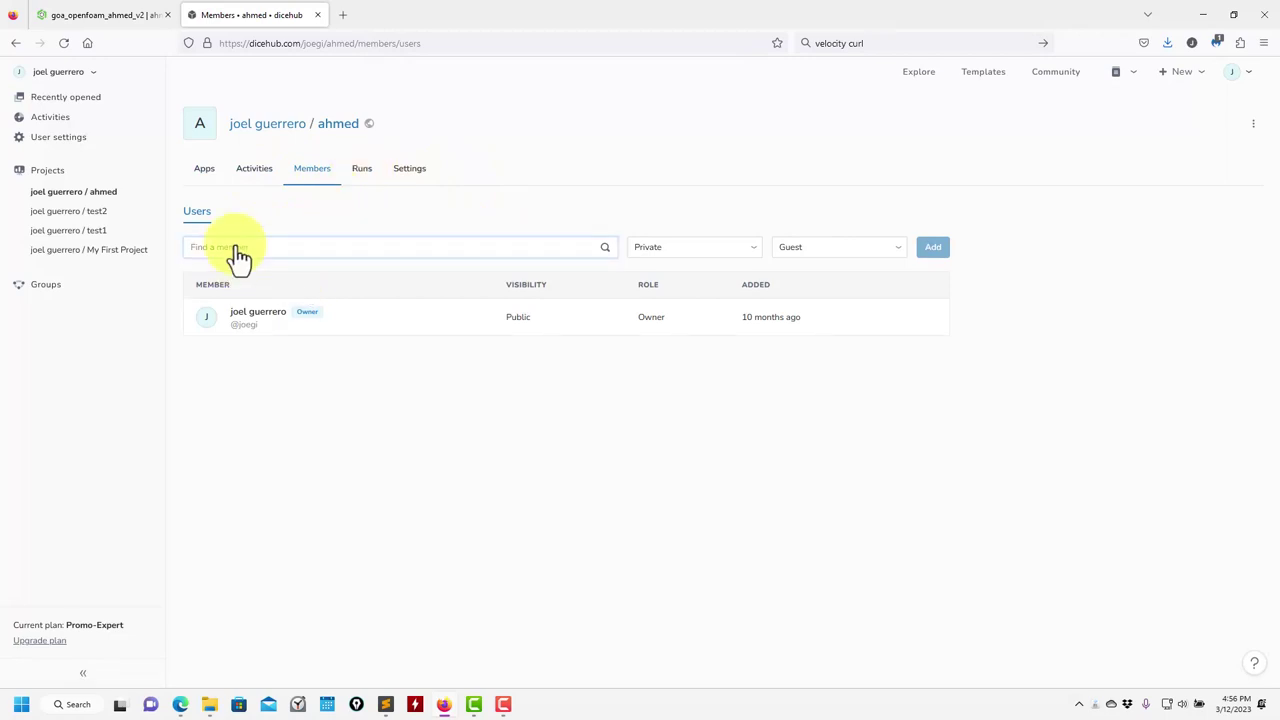
{"action": "type", "text": "ros"}
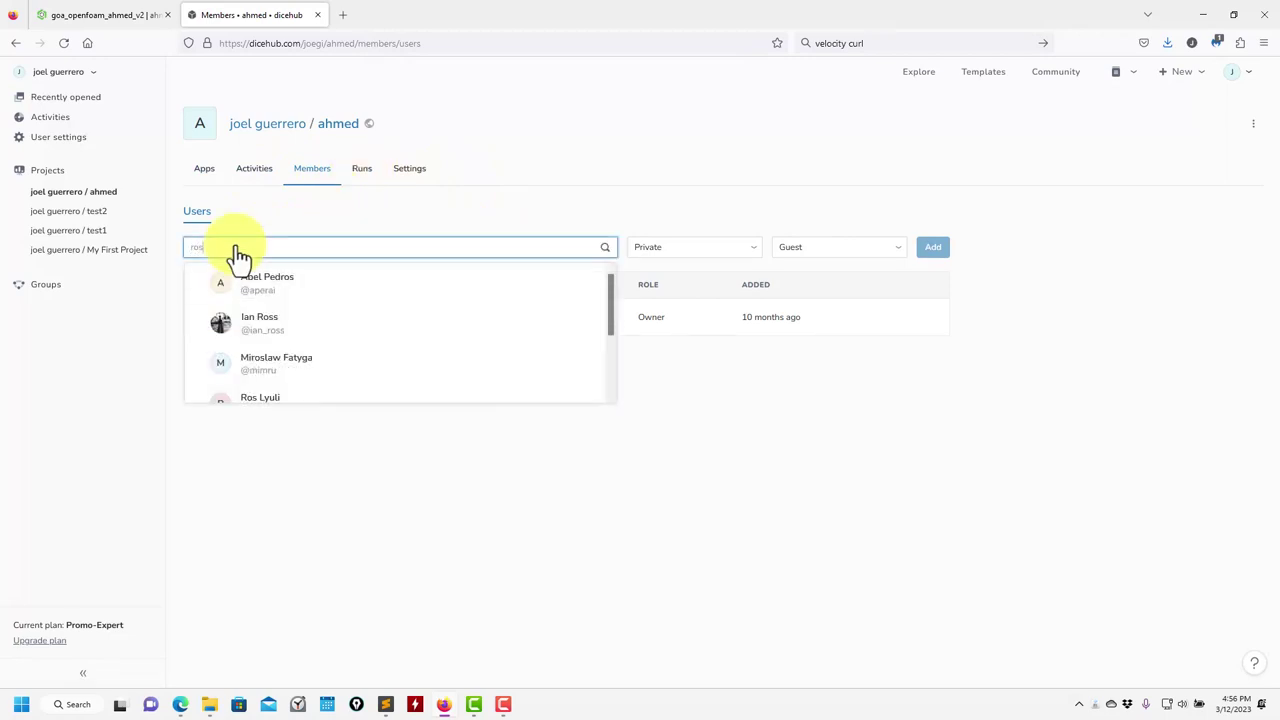
{"action": "type", "text": "t"}
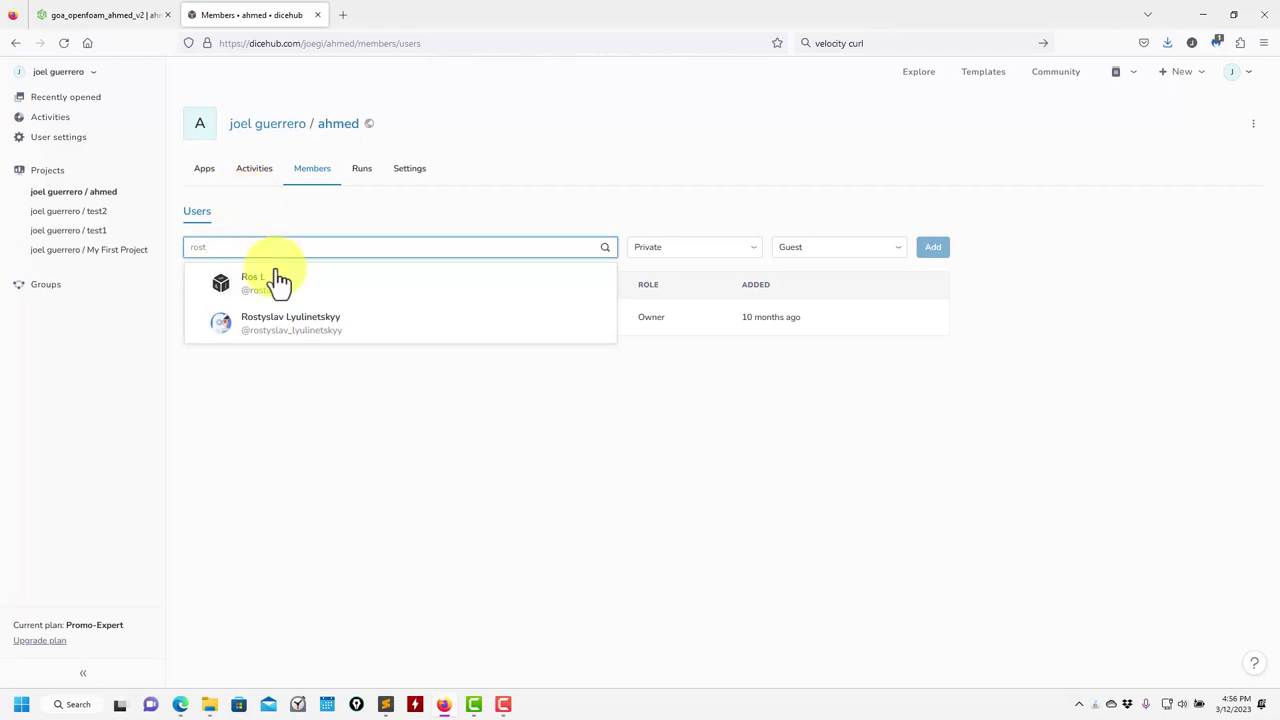
{"action": "left_click", "coordinate": [279, 330]}
{"action": "left_click", "coordinate": [930, 250]}
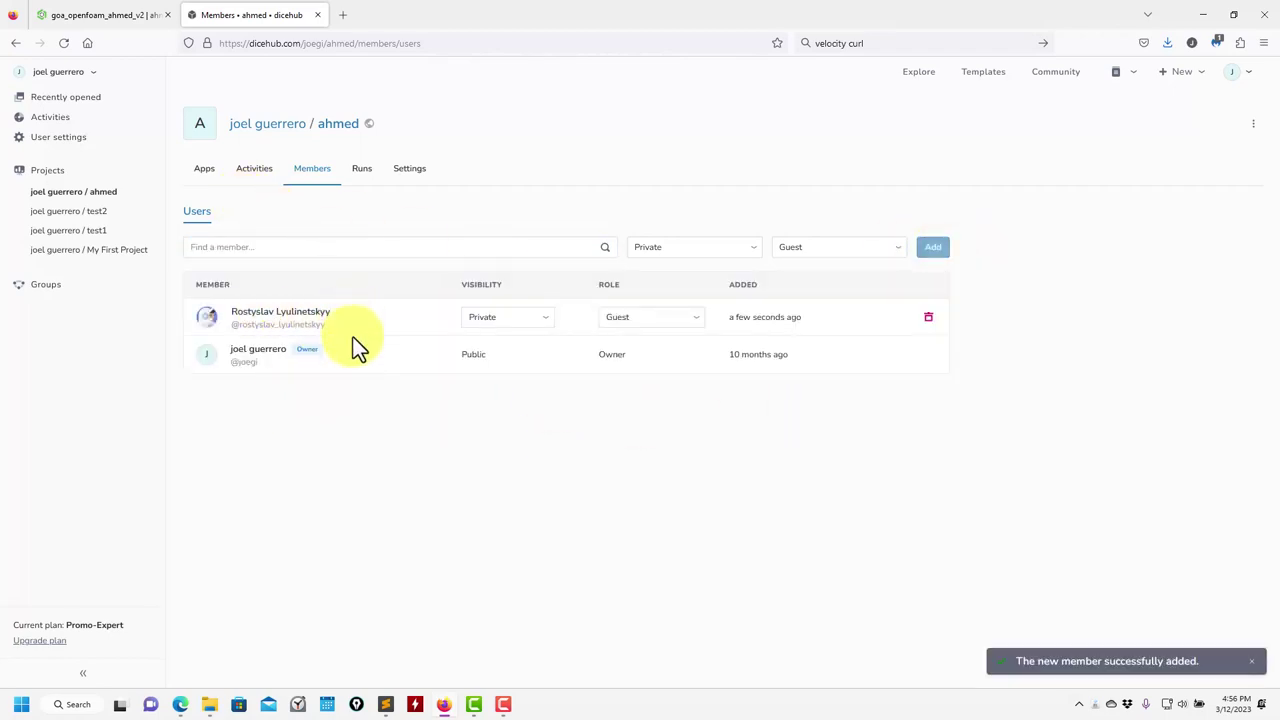
Set the new member's visibility to Public and role to Editor
{"action": "left_click", "coordinate": [545, 320]}
{"action": "left_click", "coordinate": [510, 375]}
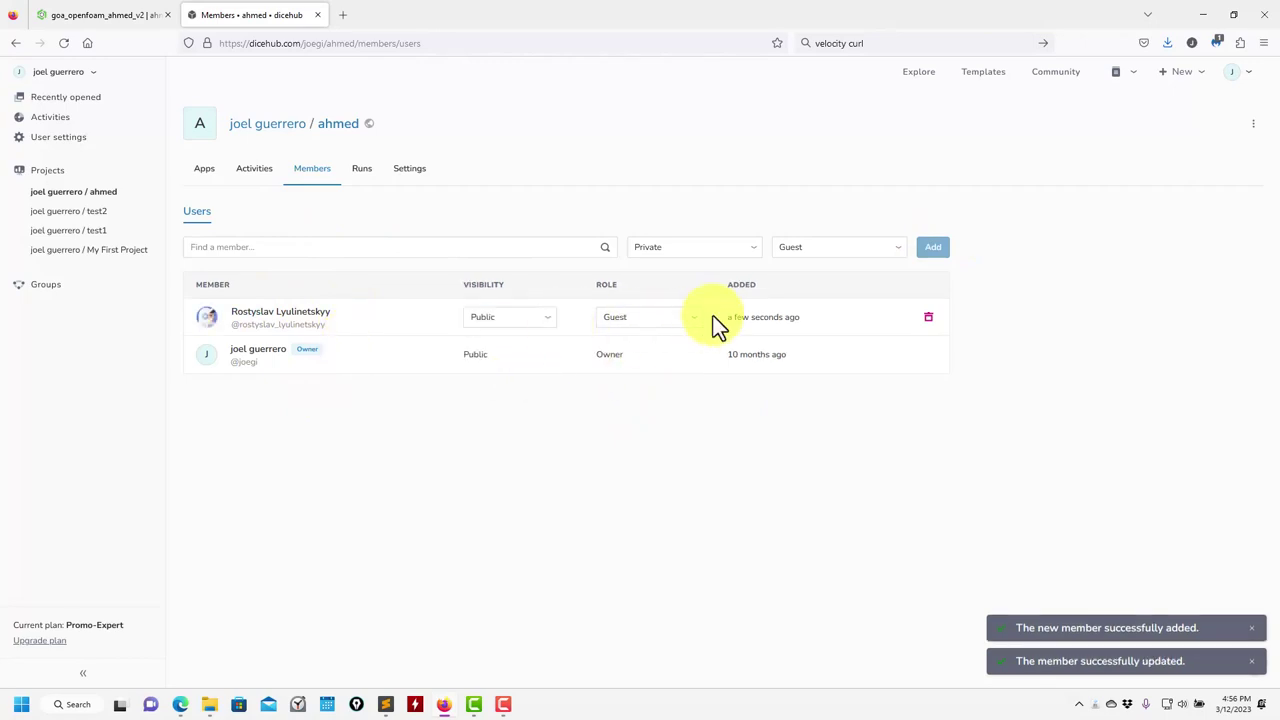
{"action": "left_click", "coordinate": [680, 320]}
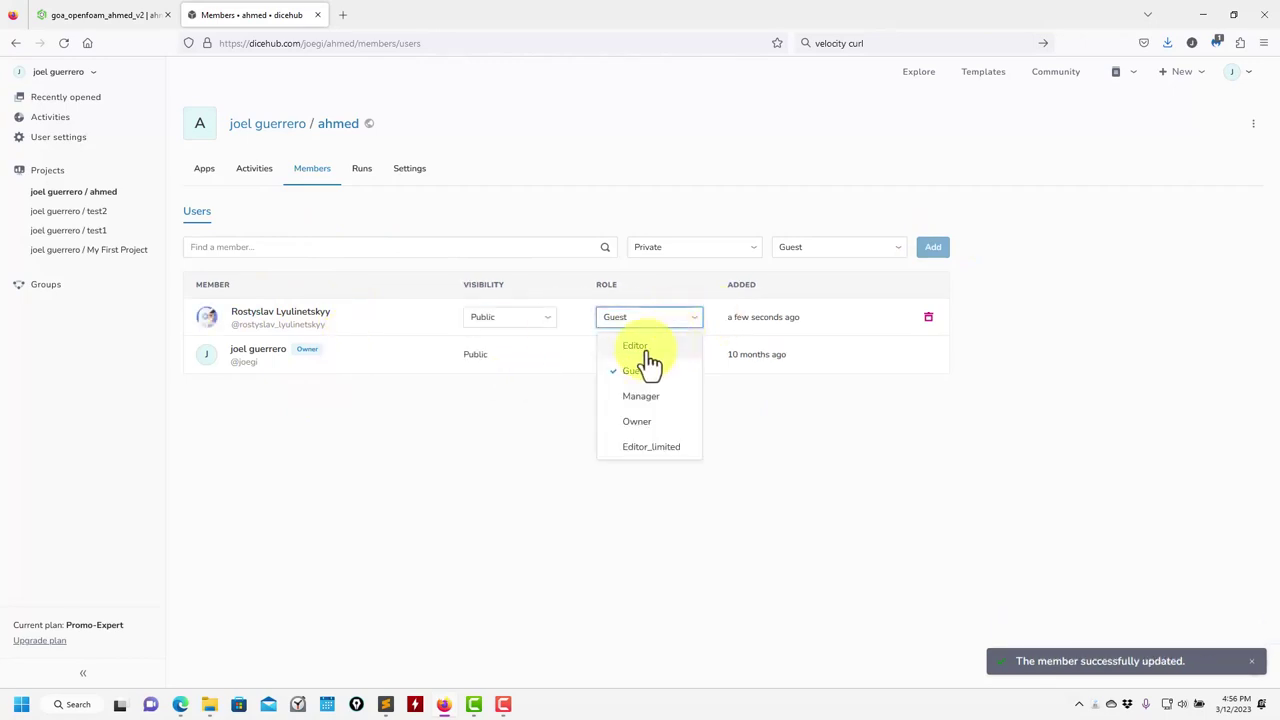
{"action": "left_click", "coordinate": [640, 347]}
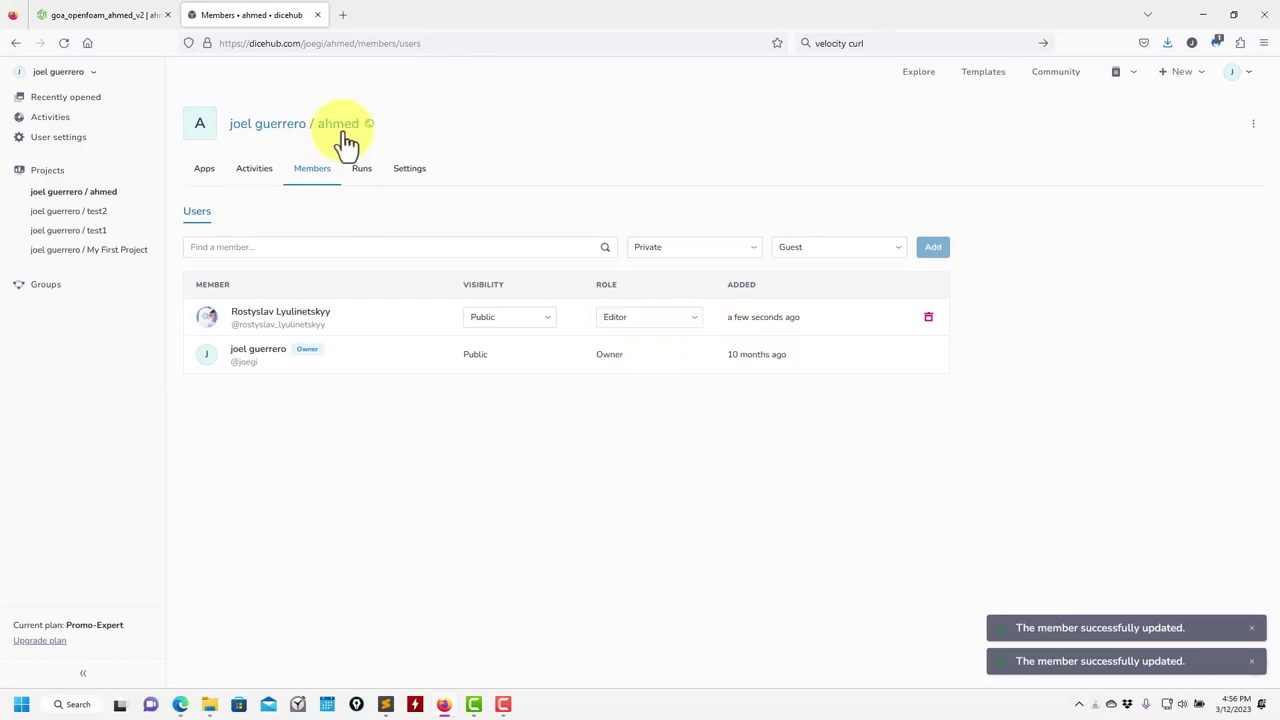
Look over the Runs and Settings tabs, then return to the Apps templates
{"action": "left_click", "coordinate": [365, 178]}
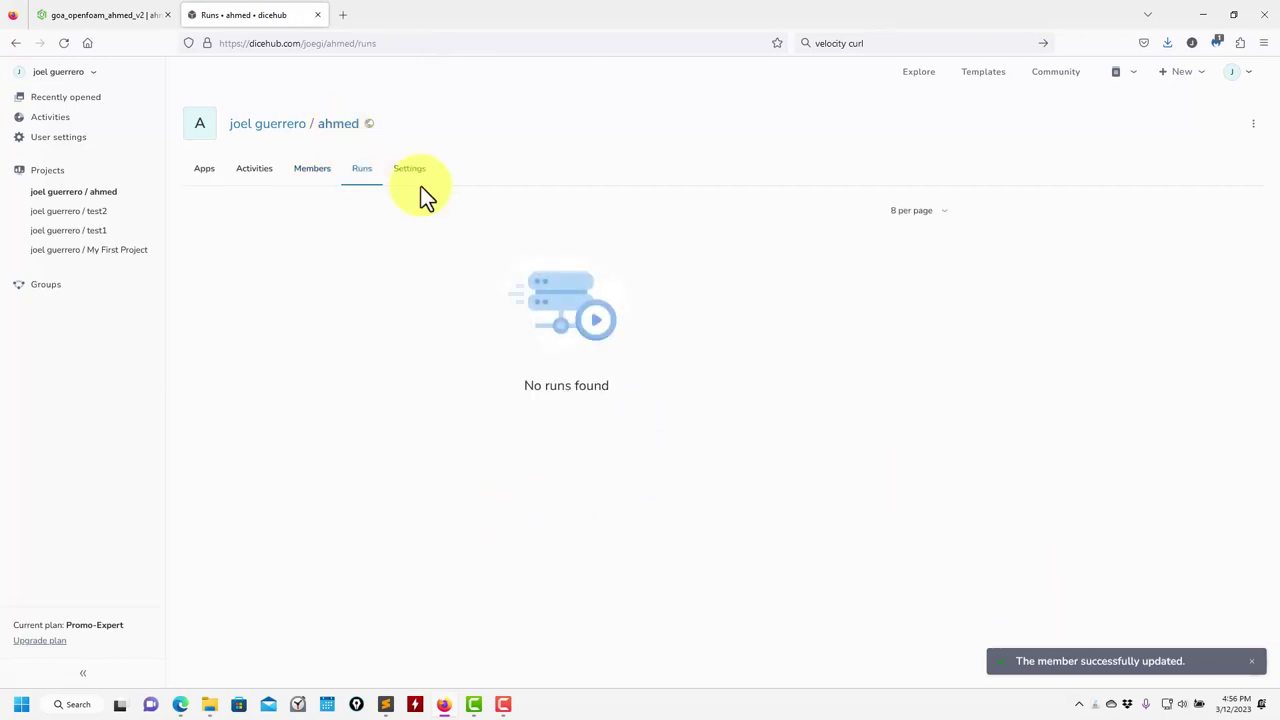
{"action": "left_click", "coordinate": [415, 180]}
{"action": "left_click", "coordinate": [202, 178]}
{"action": "mouse_move", "coordinate": [637, 320]}
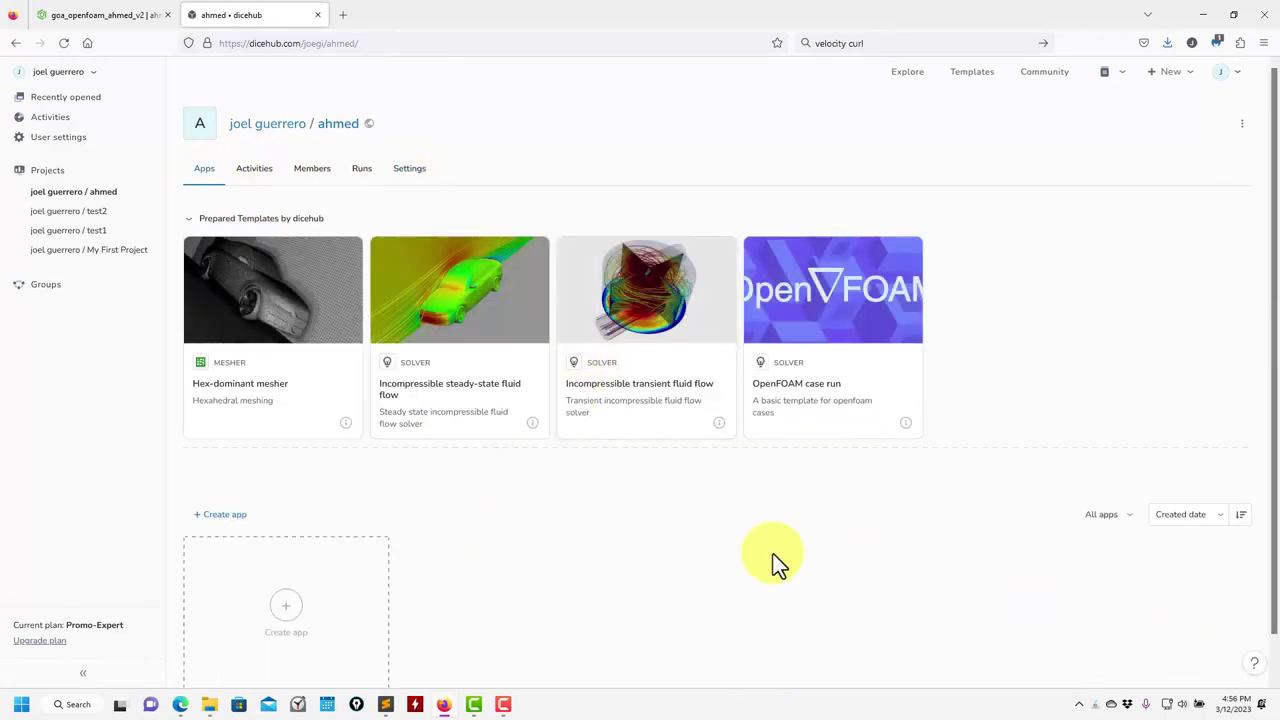
Create a new app from the Hex-dominant mesher template, producing mystifying_kirch
{"action": "mouse_move", "coordinate": [272, 287]}
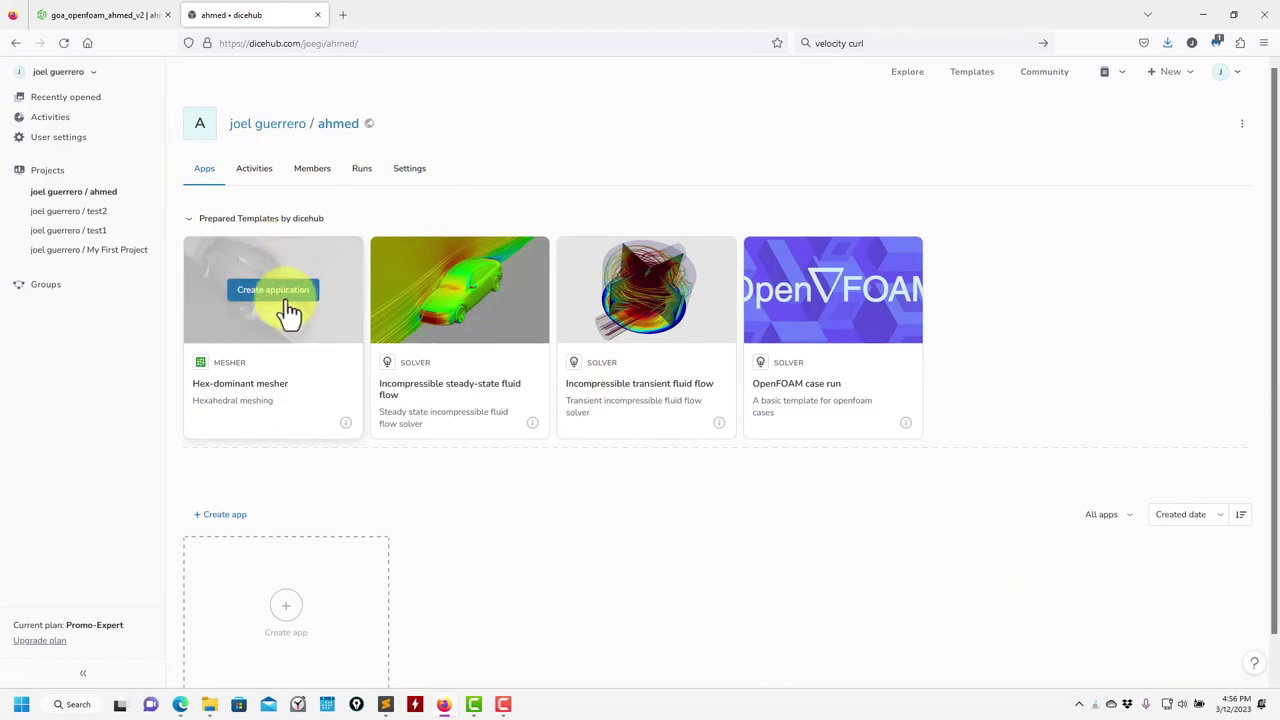
{"action": "left_click", "coordinate": [289, 306]}
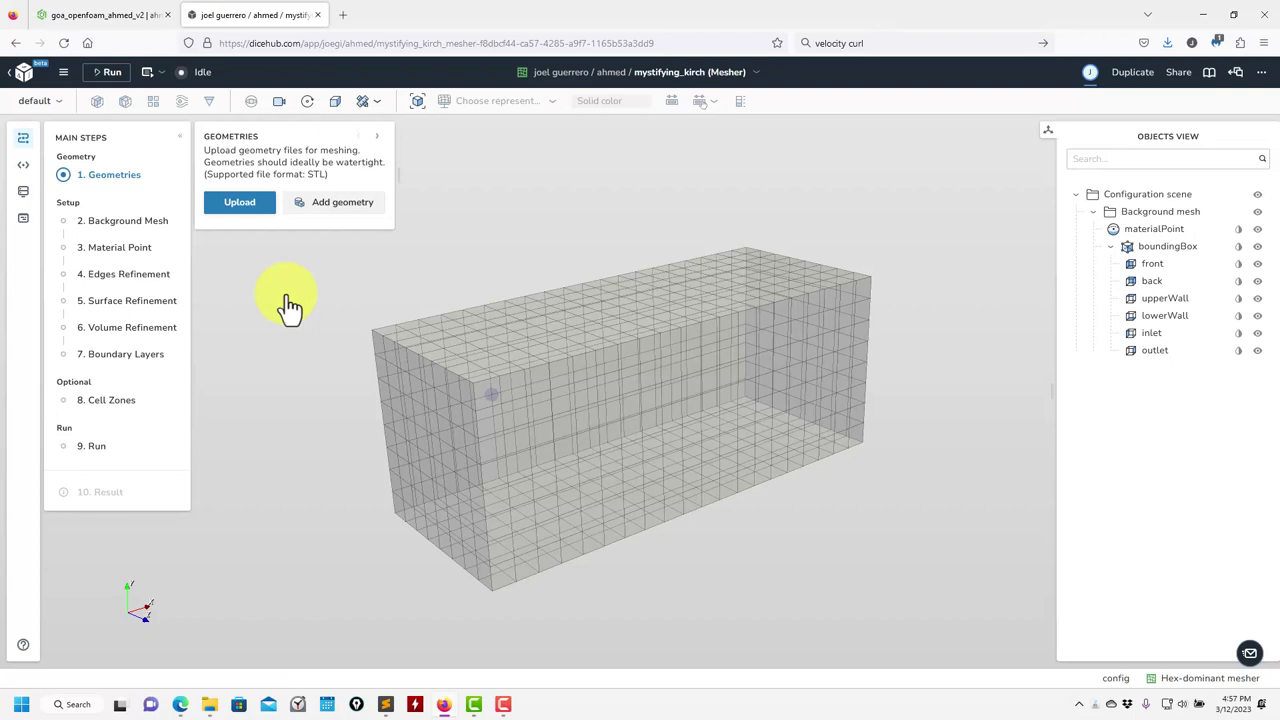
{"action": "left_click", "coordinate": [826, 43]}
{"action": "key", "text": "BackSpace"}
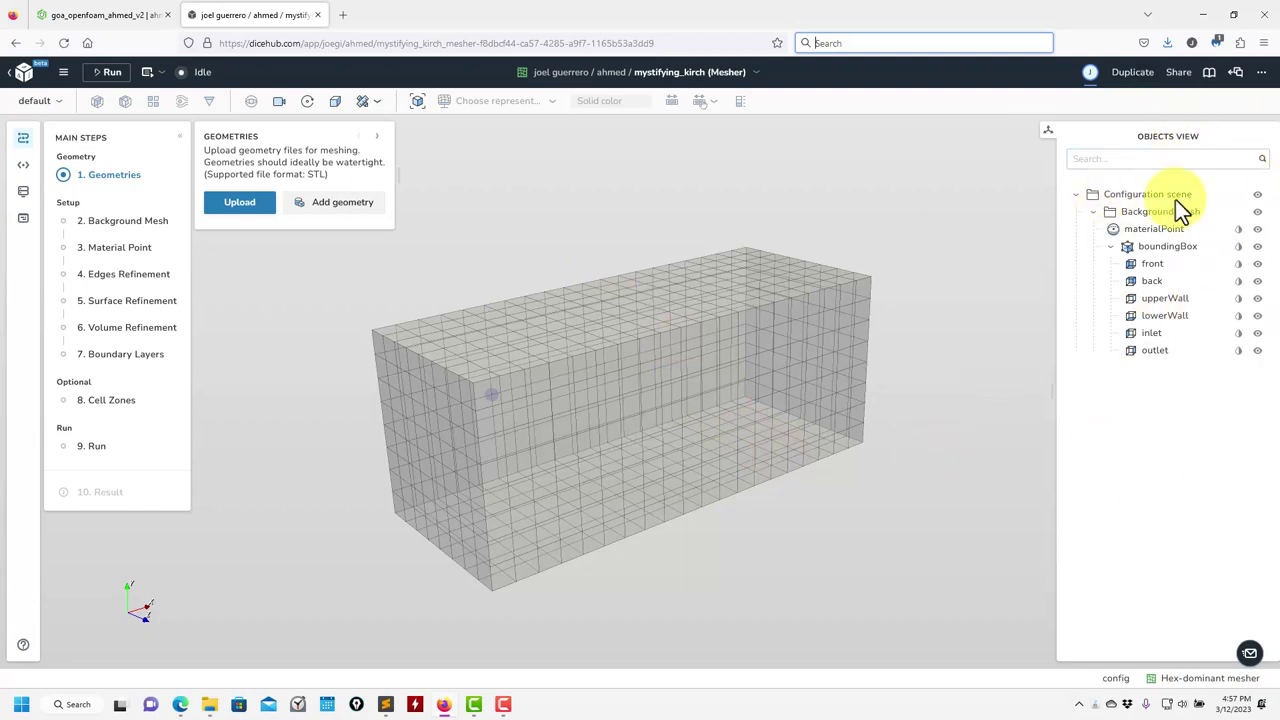
Hide and re-show the materialPoint, then view the app's configurations list
{"action": "left_click", "coordinate": [1258, 230]}
{"action": "left_click", "coordinate": [1258, 230]}
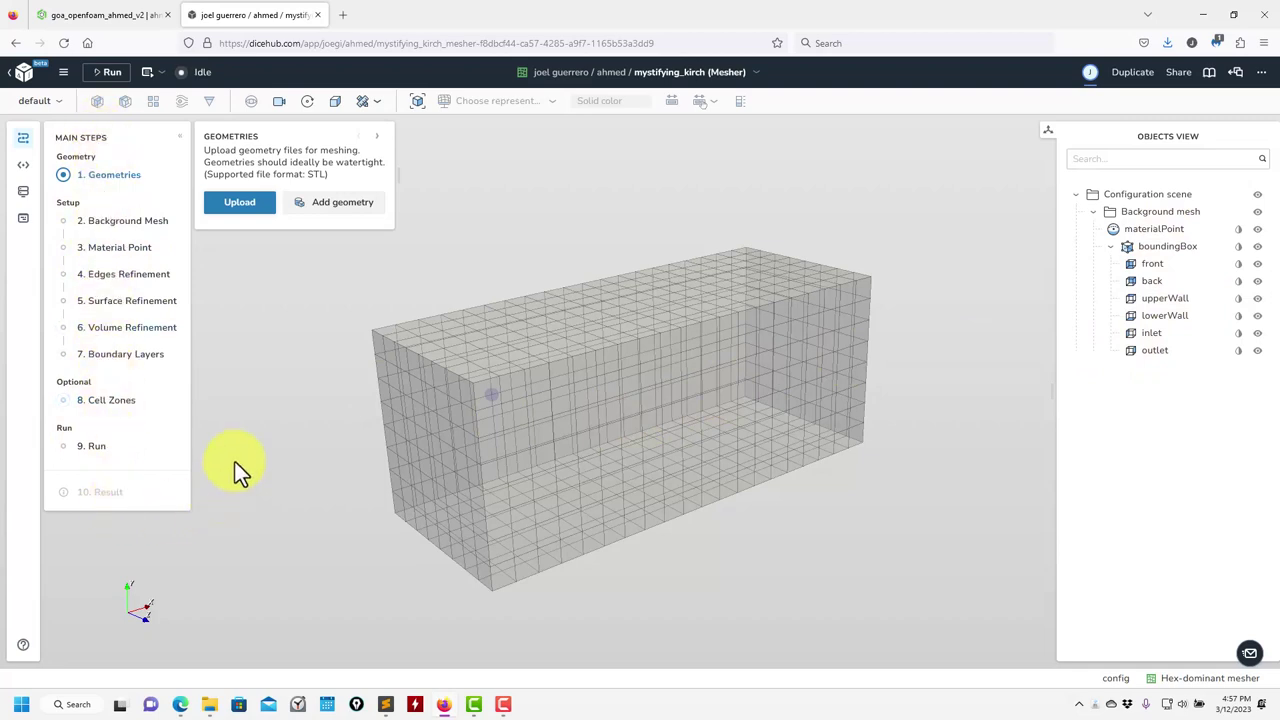
{"action": "left_click", "coordinate": [23, 166]}
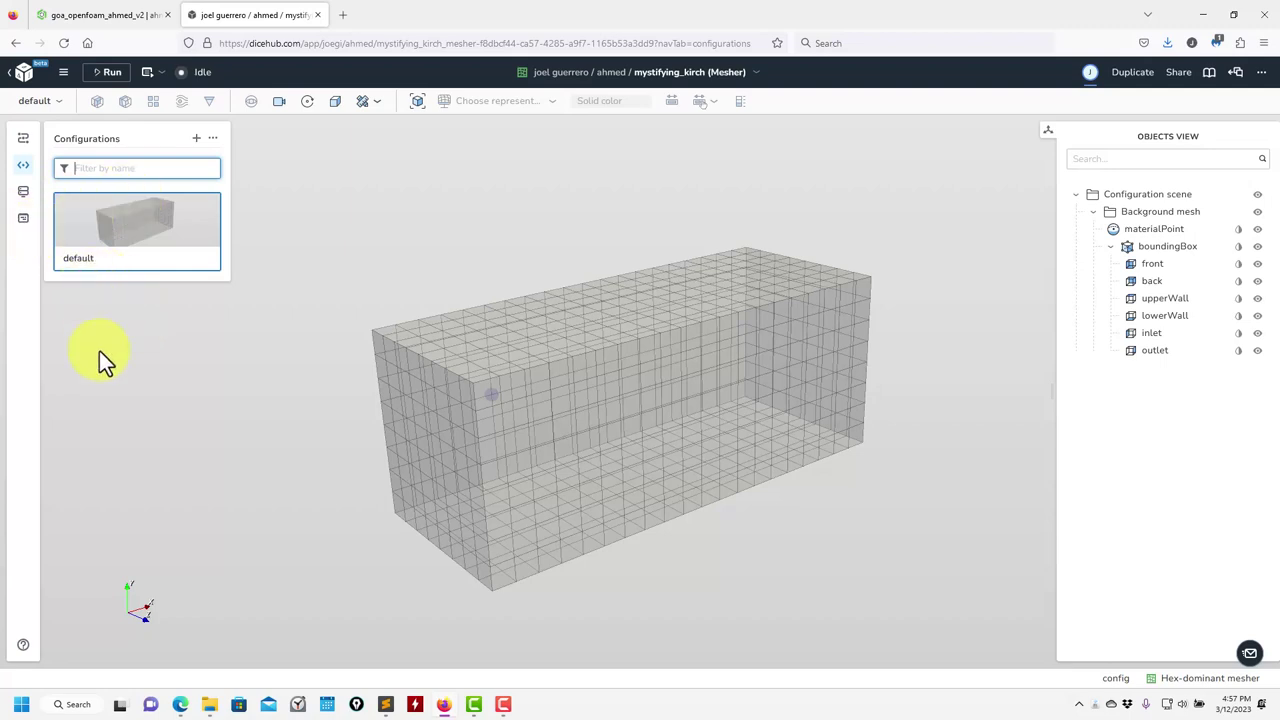
Inspect the storage texts folder and sceneSettings.yaml, then return to the Geometries step
{"action": "left_click", "coordinate": [24, 192]}
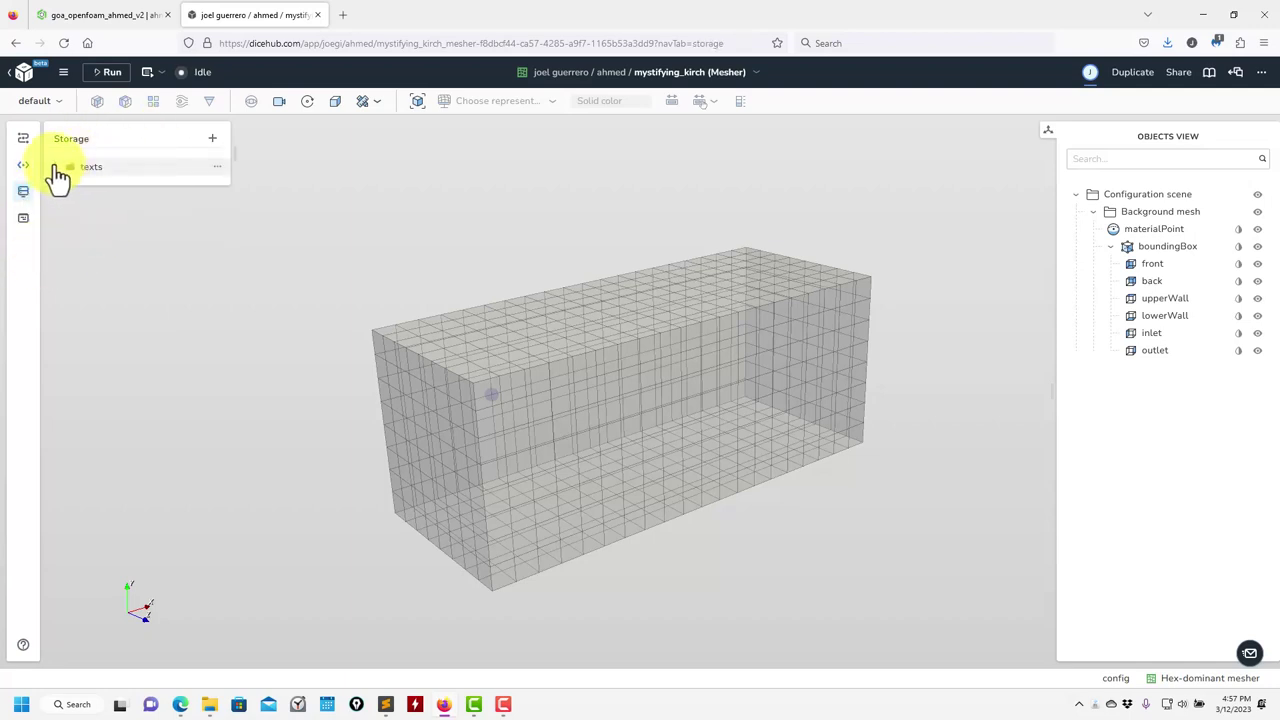
{"action": "left_click", "coordinate": [56, 167]}
{"action": "left_click", "coordinate": [24, 218]}
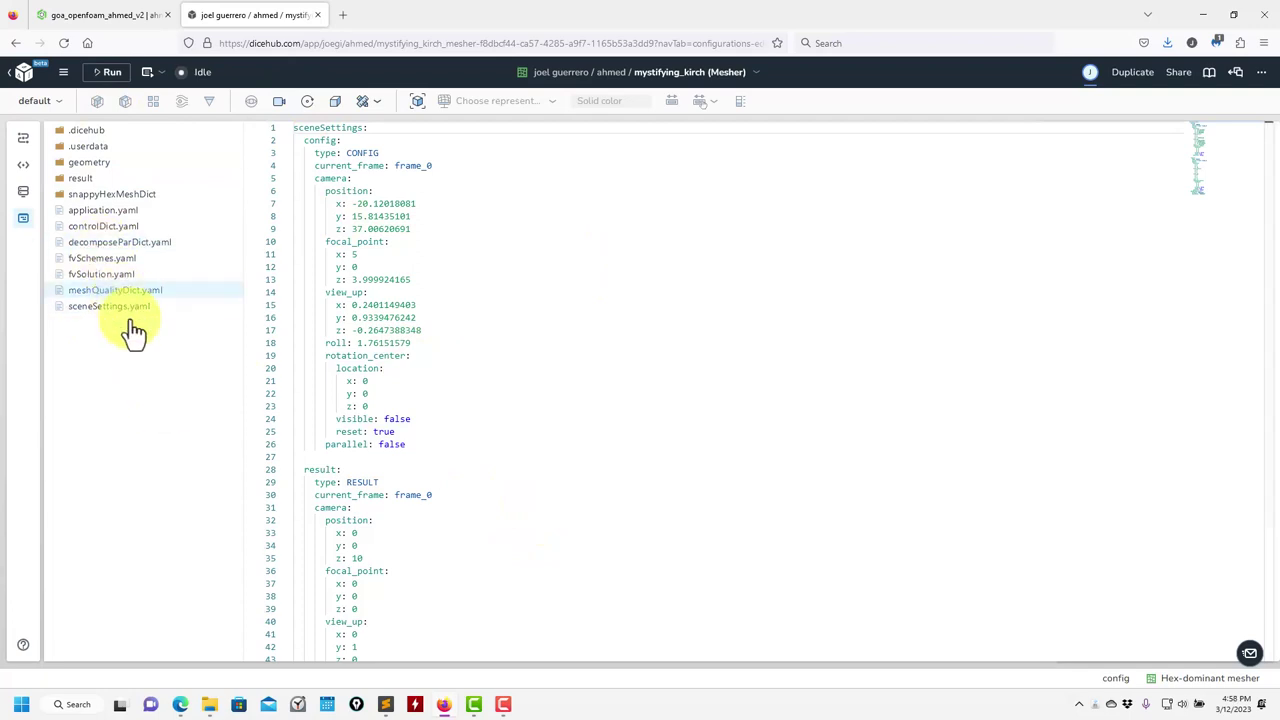
{"action": "left_click", "coordinate": [23, 138]}
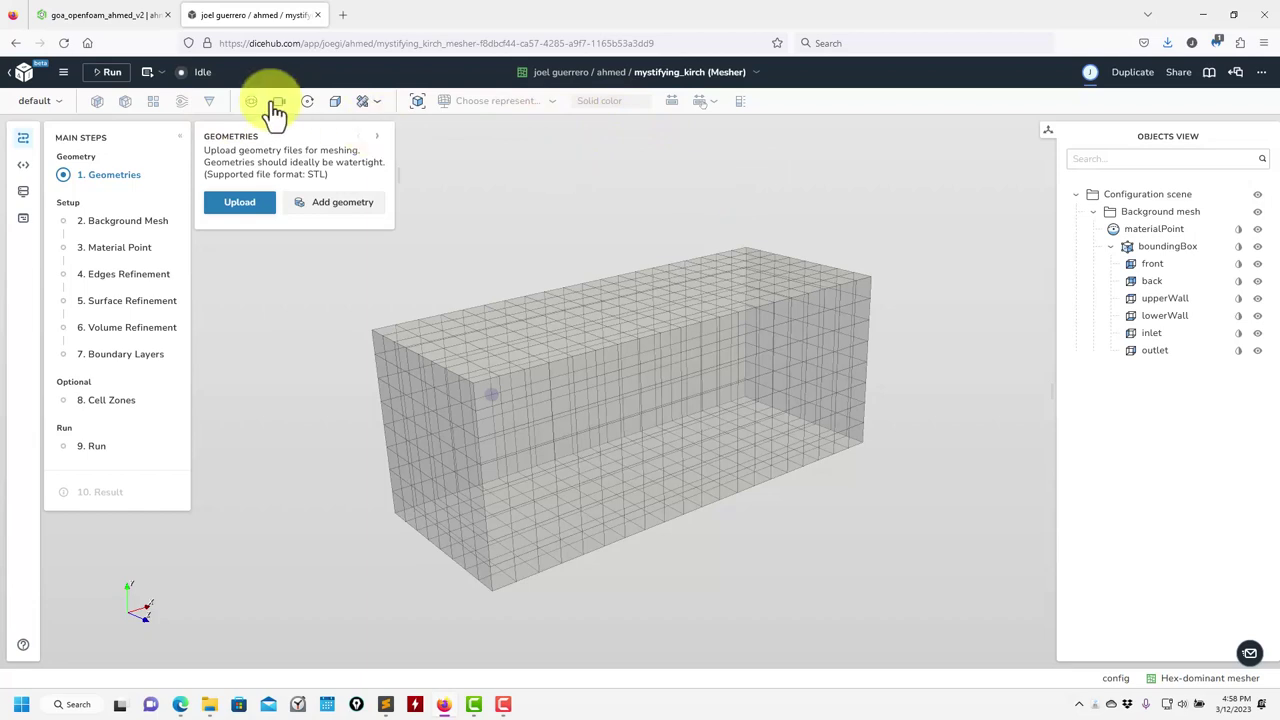
Leave the mesher app and reach the ahmed project via the owner's profile page
{"action": "left_click", "coordinate": [30, 85]}
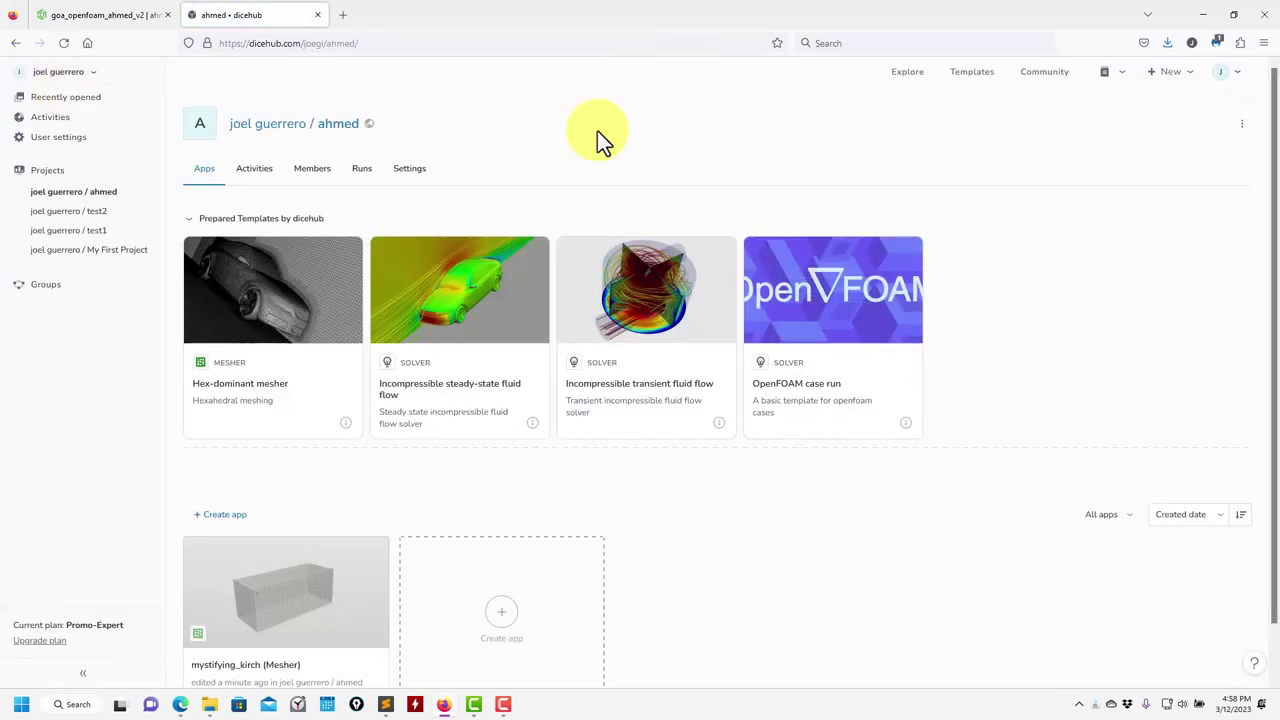
{"action": "left_click", "coordinate": [263, 126]}
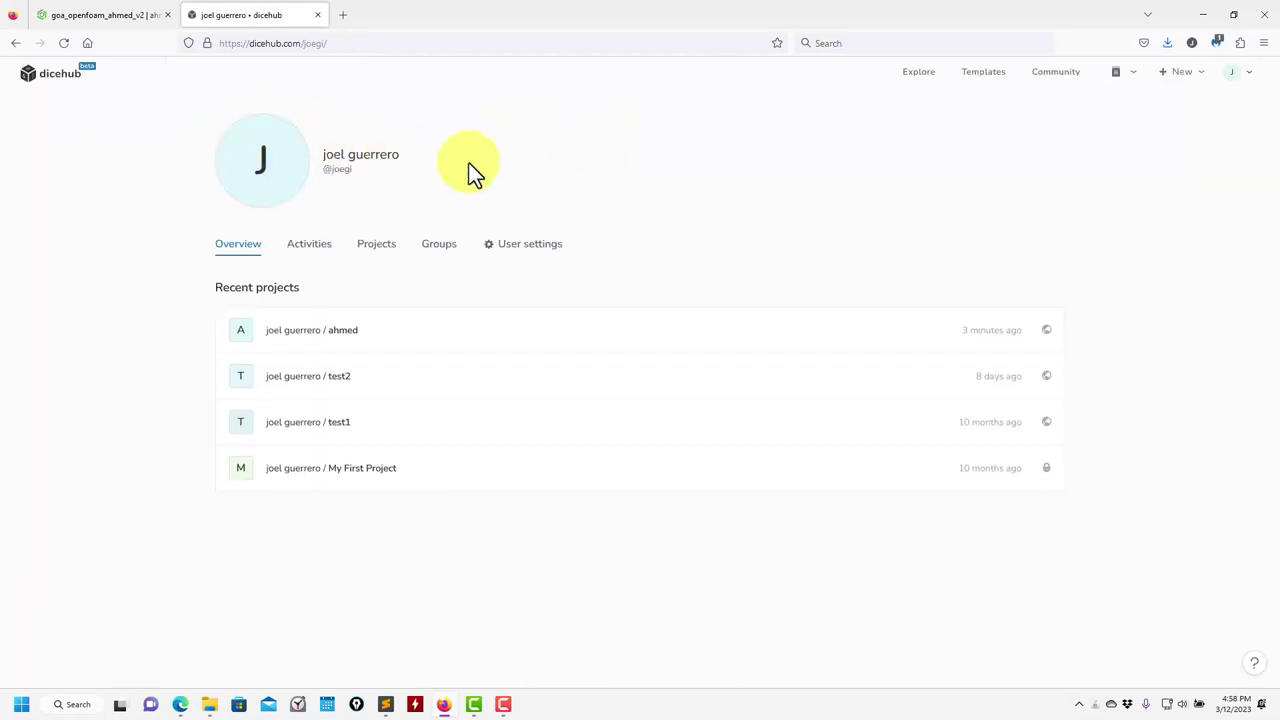
{"action": "left_click", "coordinate": [343, 331]}
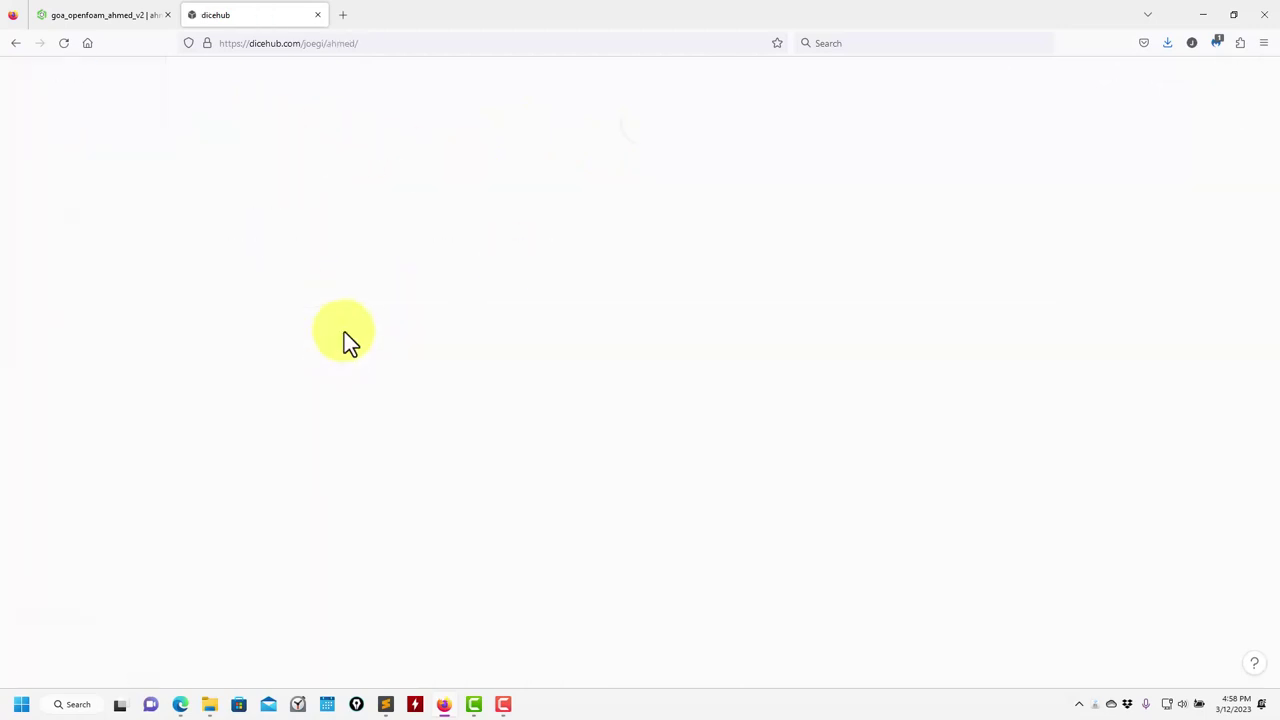
Scroll down the ahmed project and open the mystifying_kirch (Mesher) app
{"action": "scroll", "coordinate": [390, 500], "scroll_direction": "down", "scroll_amount": 1}
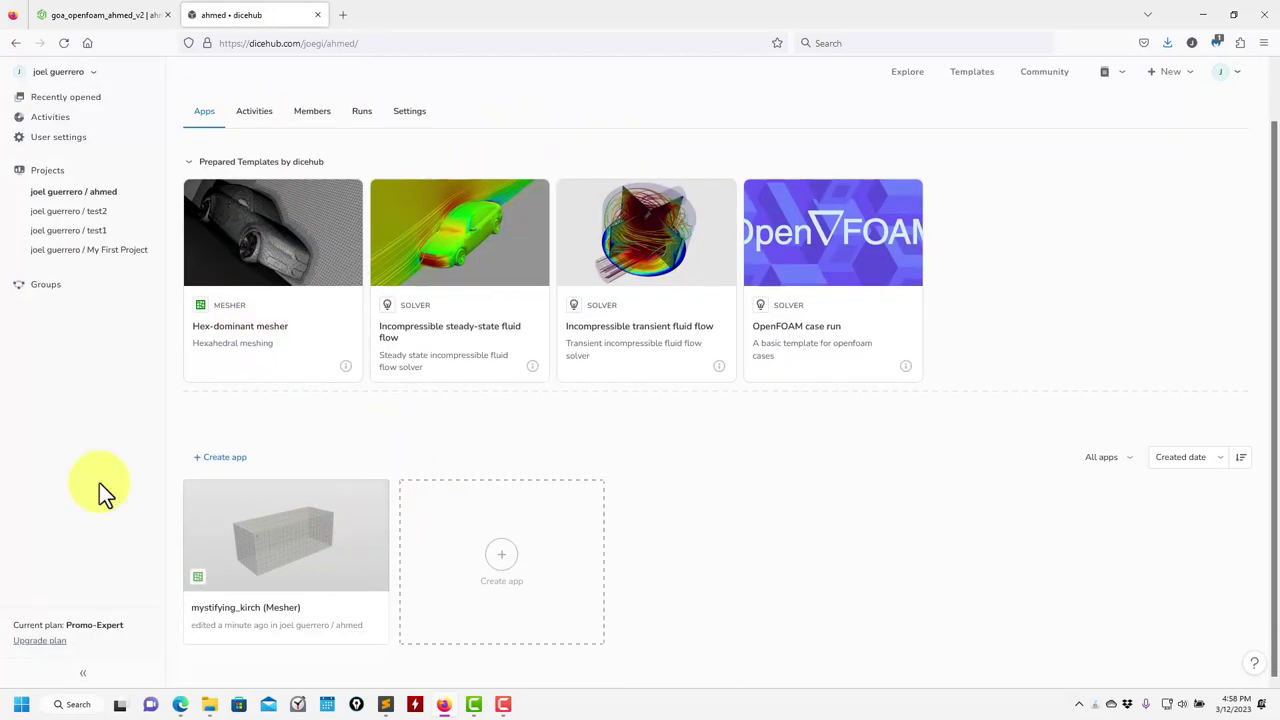
{"action": "left_click", "coordinate": [297, 556]}
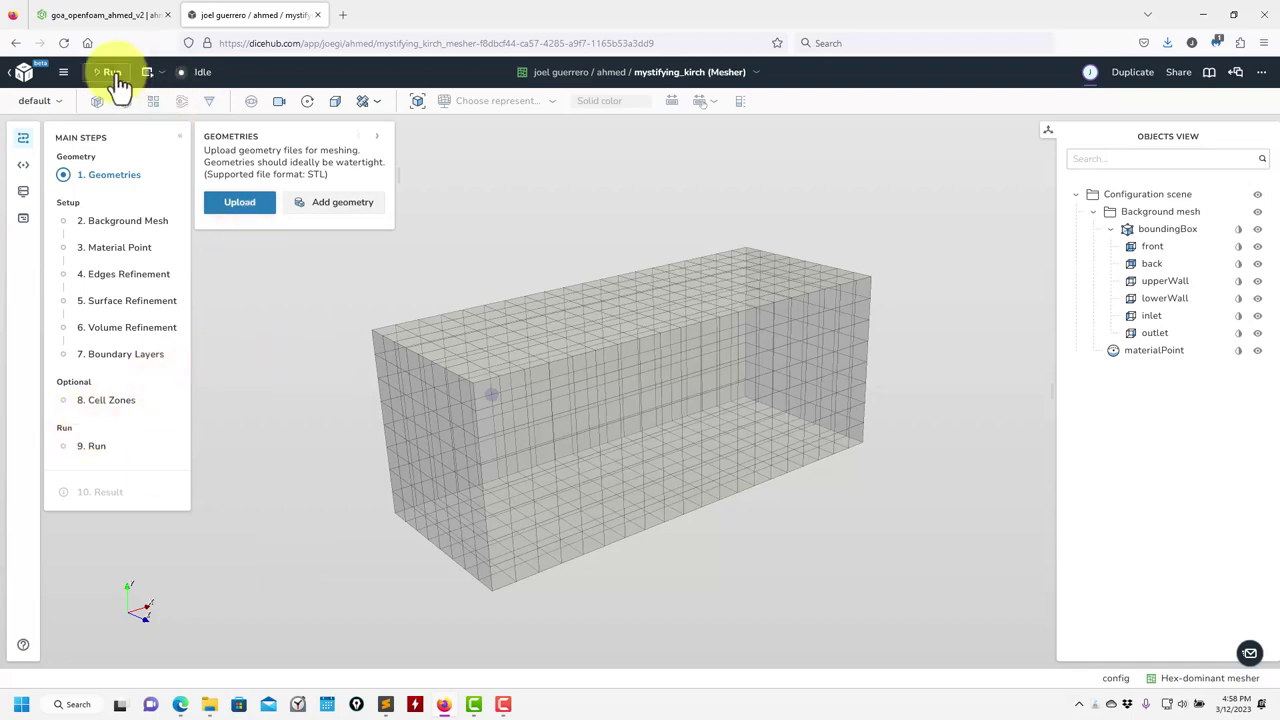
Check the app's Runs list from the main menu and confirm there are no runs yet
{"action": "left_click", "coordinate": [63, 72]}
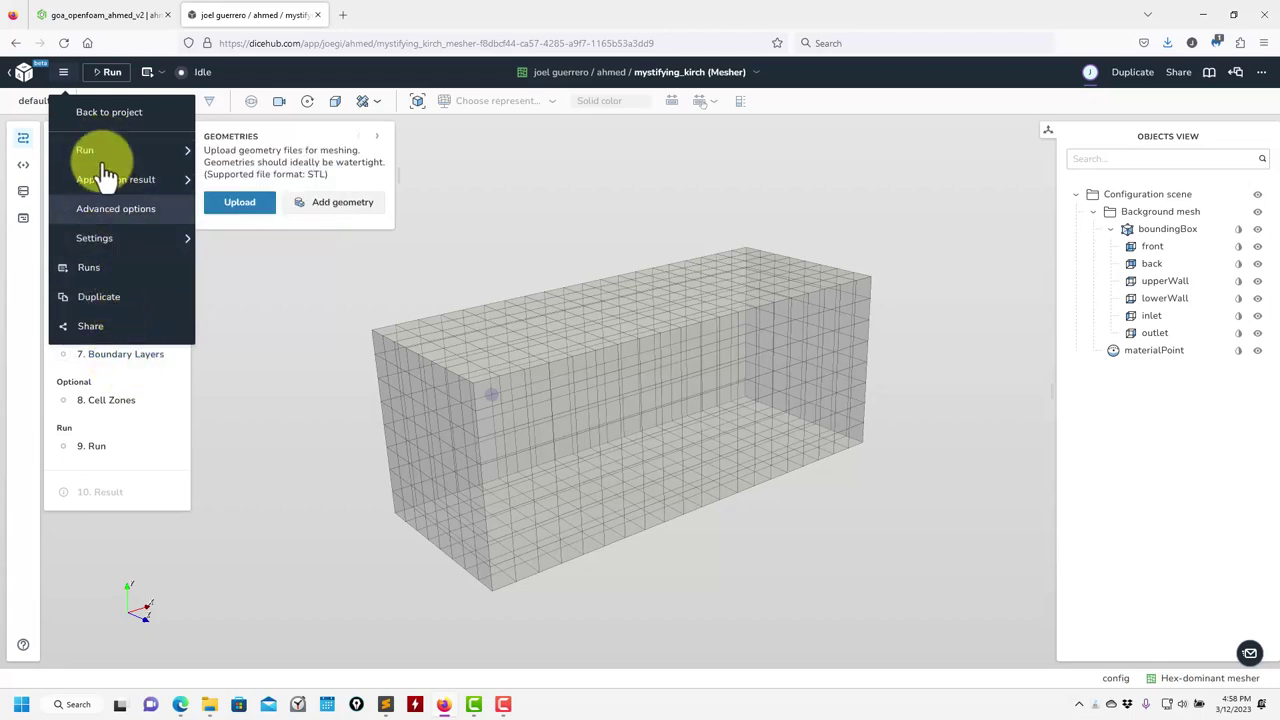
{"action": "left_click", "coordinate": [162, 79]}
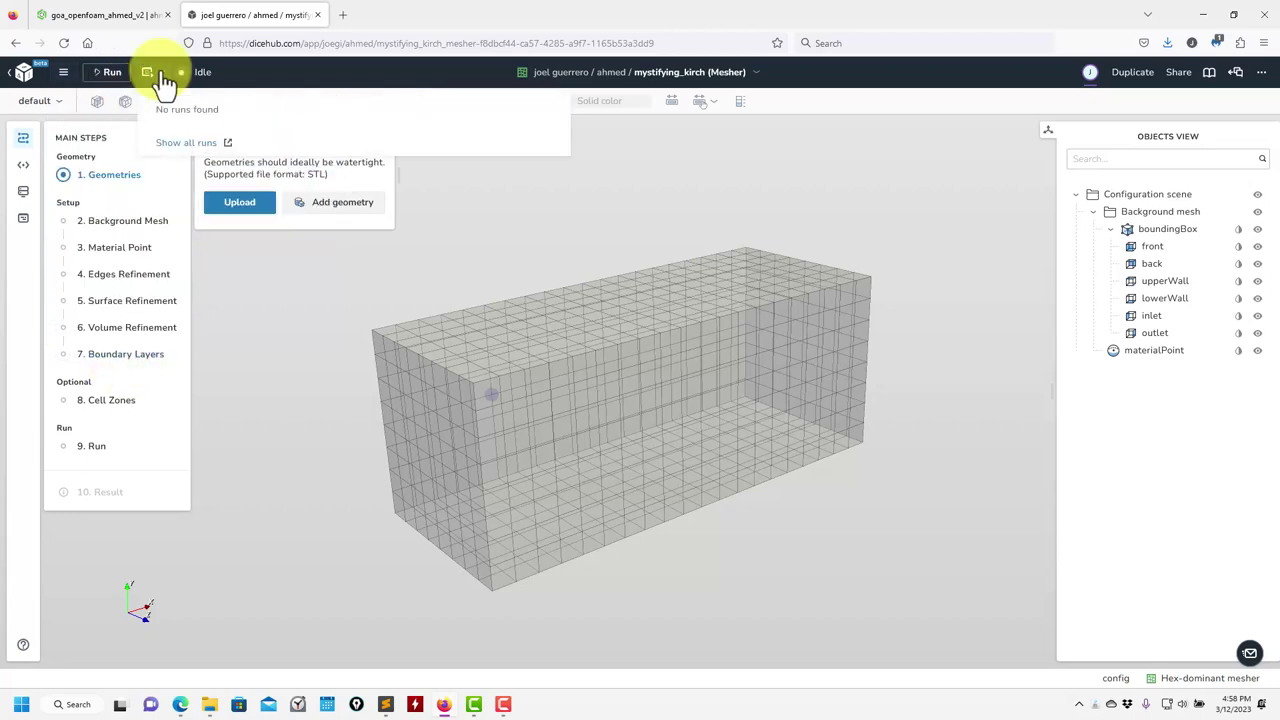
{"action": "left_click", "coordinate": [314, 77]}
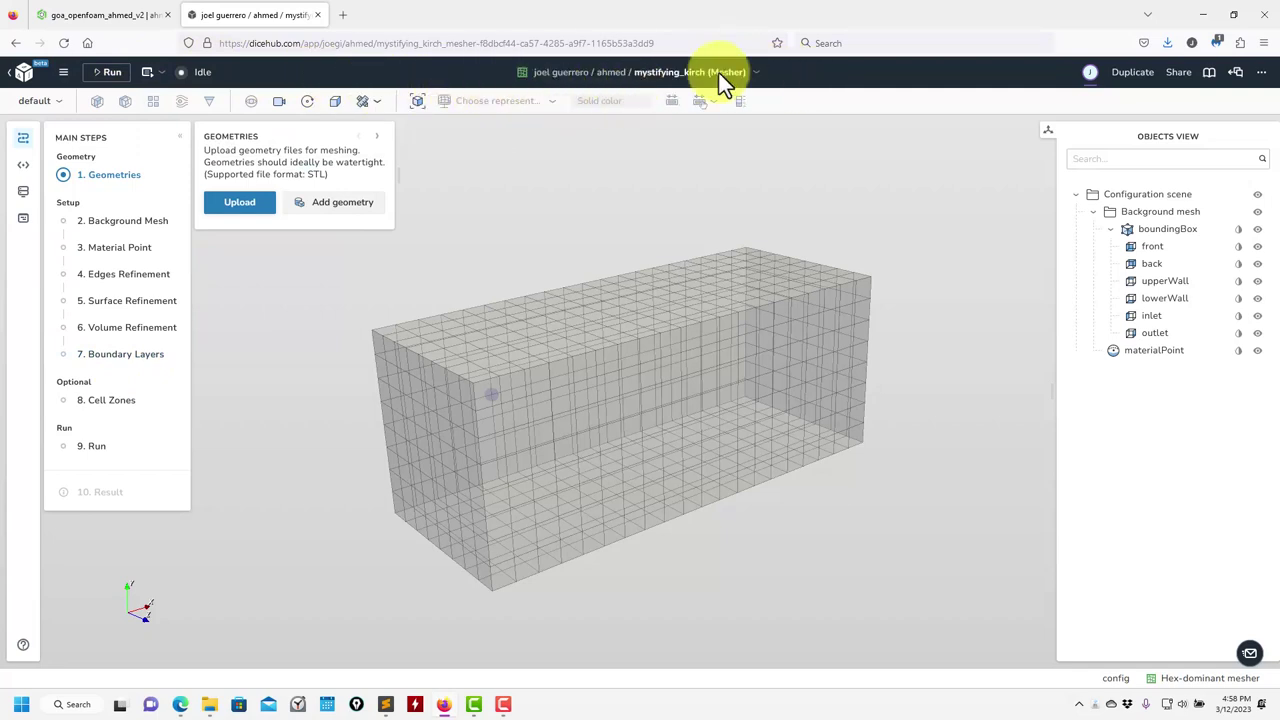
Review the 3D Scene and Welcome screen settings, then open the Chat side panel
{"action": "left_click", "coordinate": [1262, 73]}
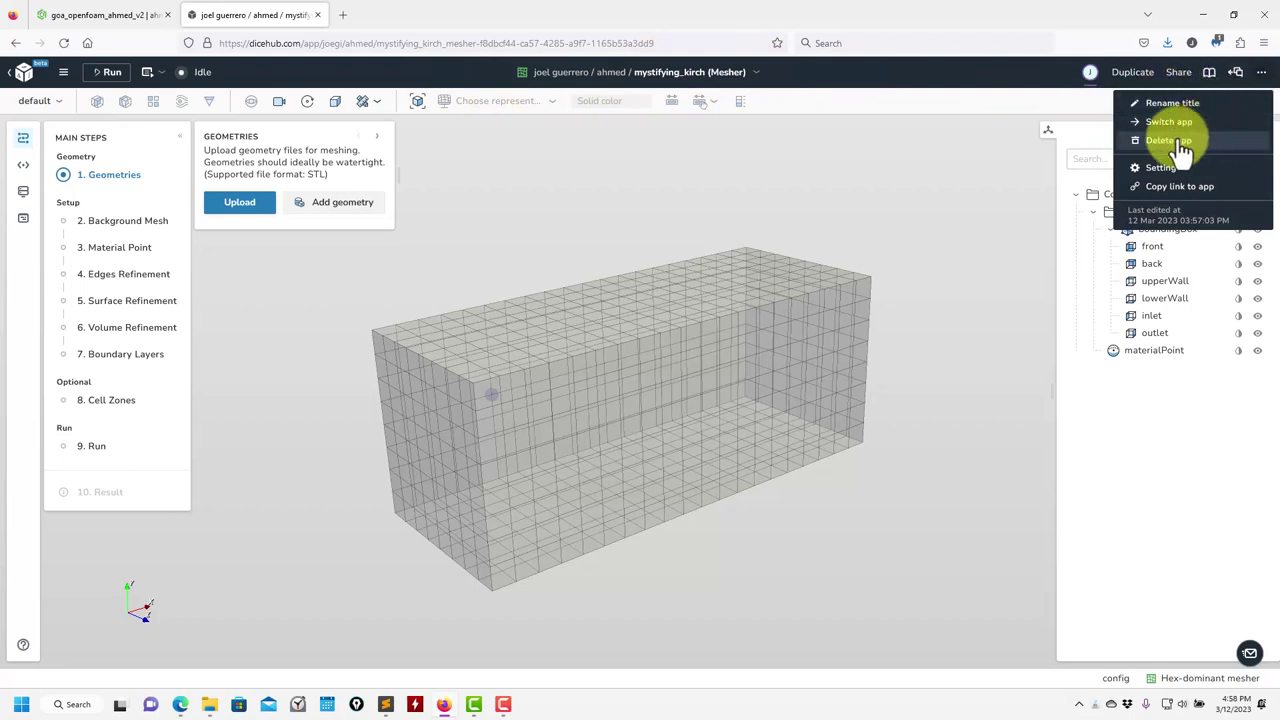
{"action": "left_click", "coordinate": [1164, 168]}
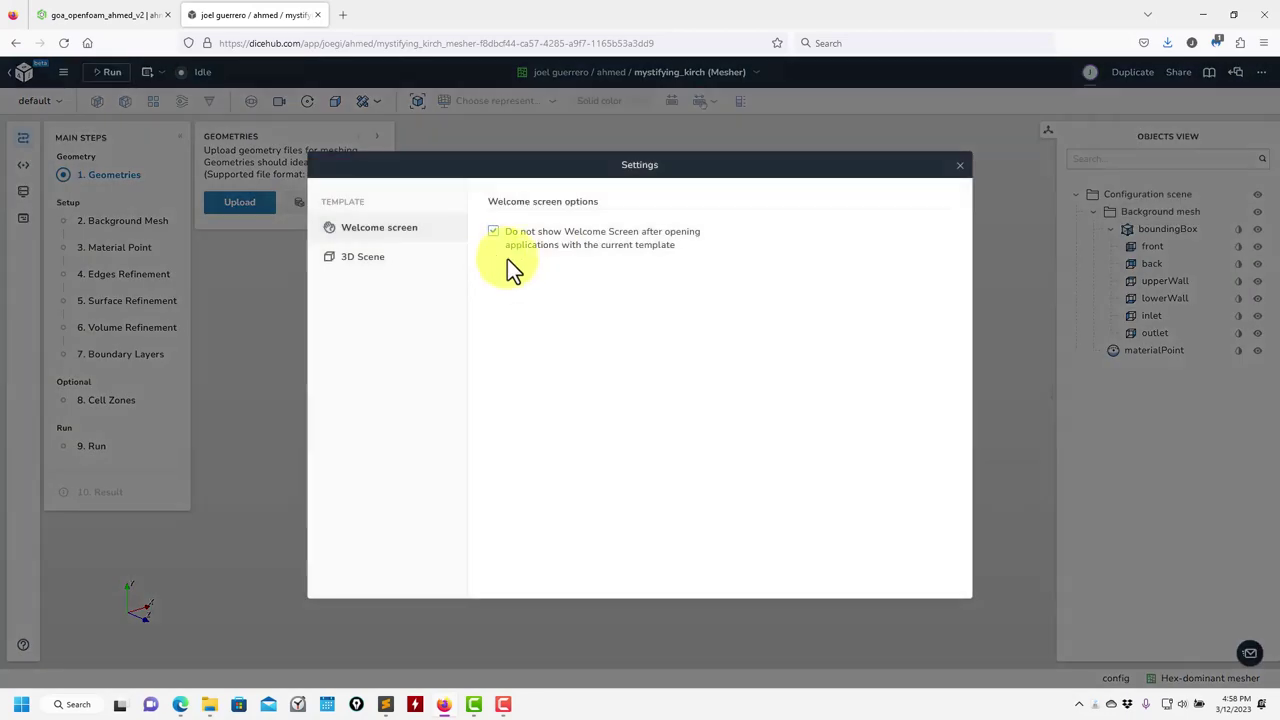
{"action": "left_click", "coordinate": [360, 265]}
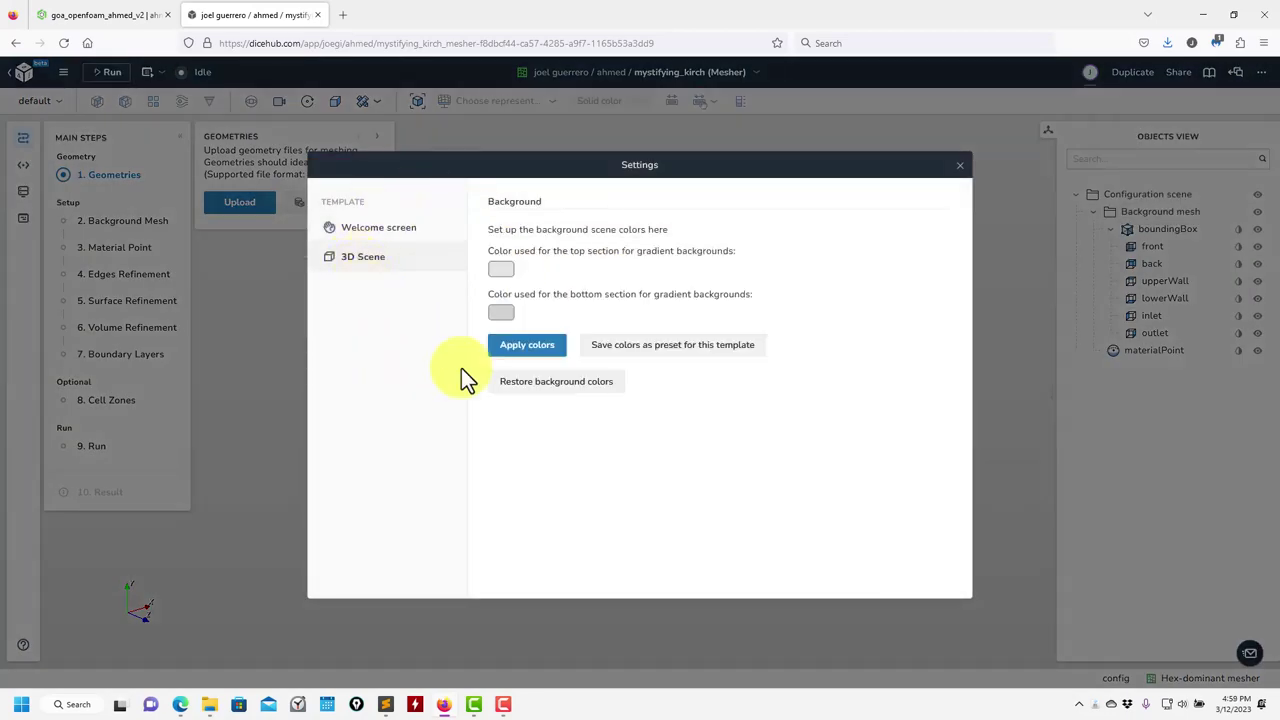
{"action": "left_click", "coordinate": [325, 229]}
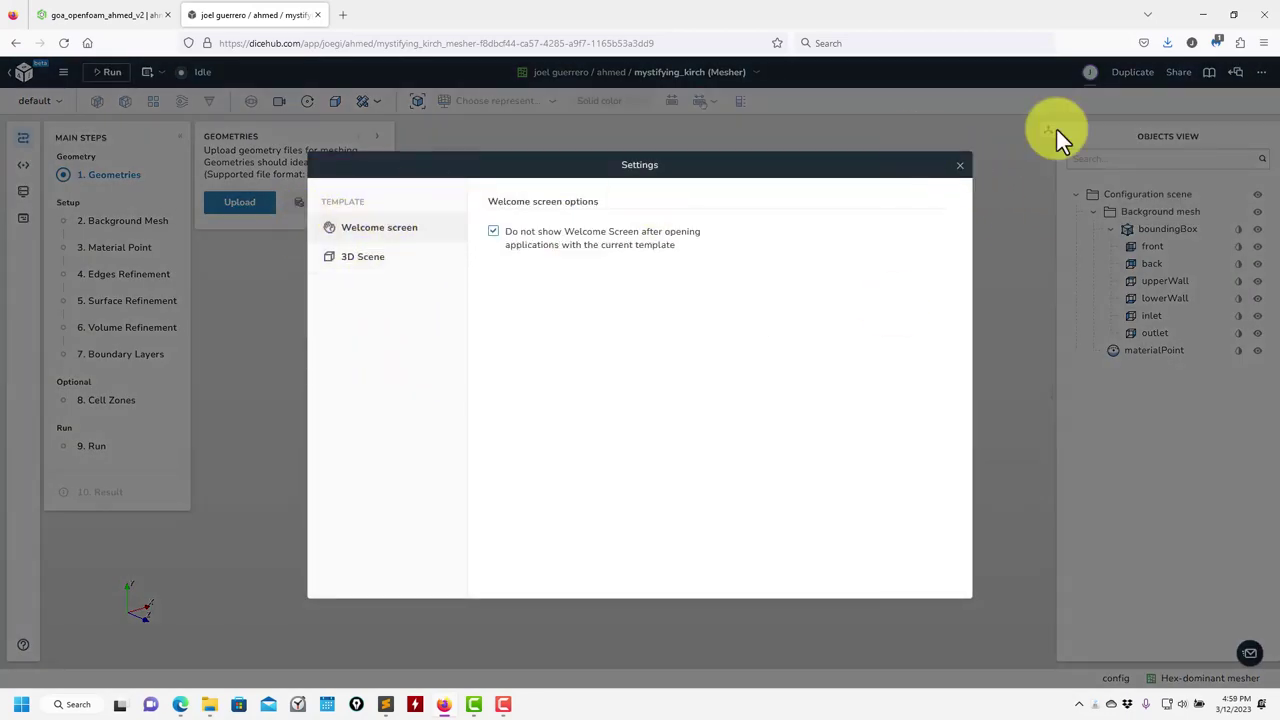
{"action": "left_click", "coordinate": [960, 166]}
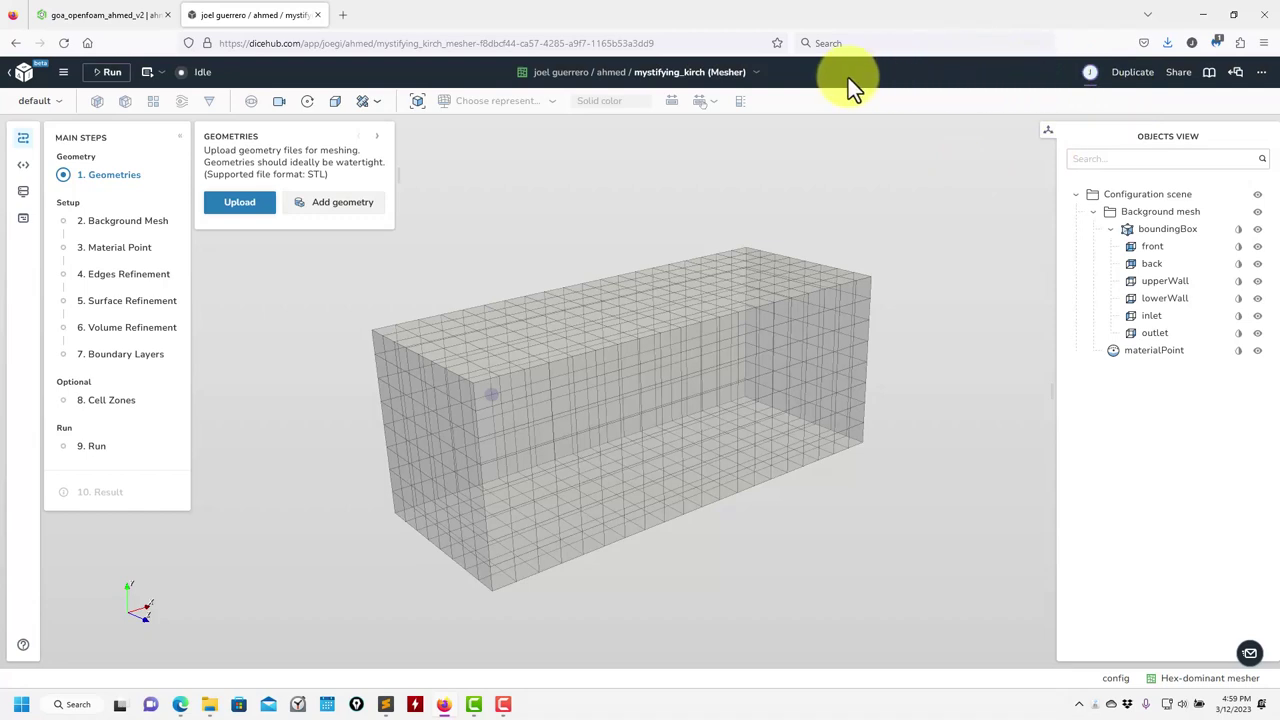
{"action": "left_click", "coordinate": [1236, 73]}
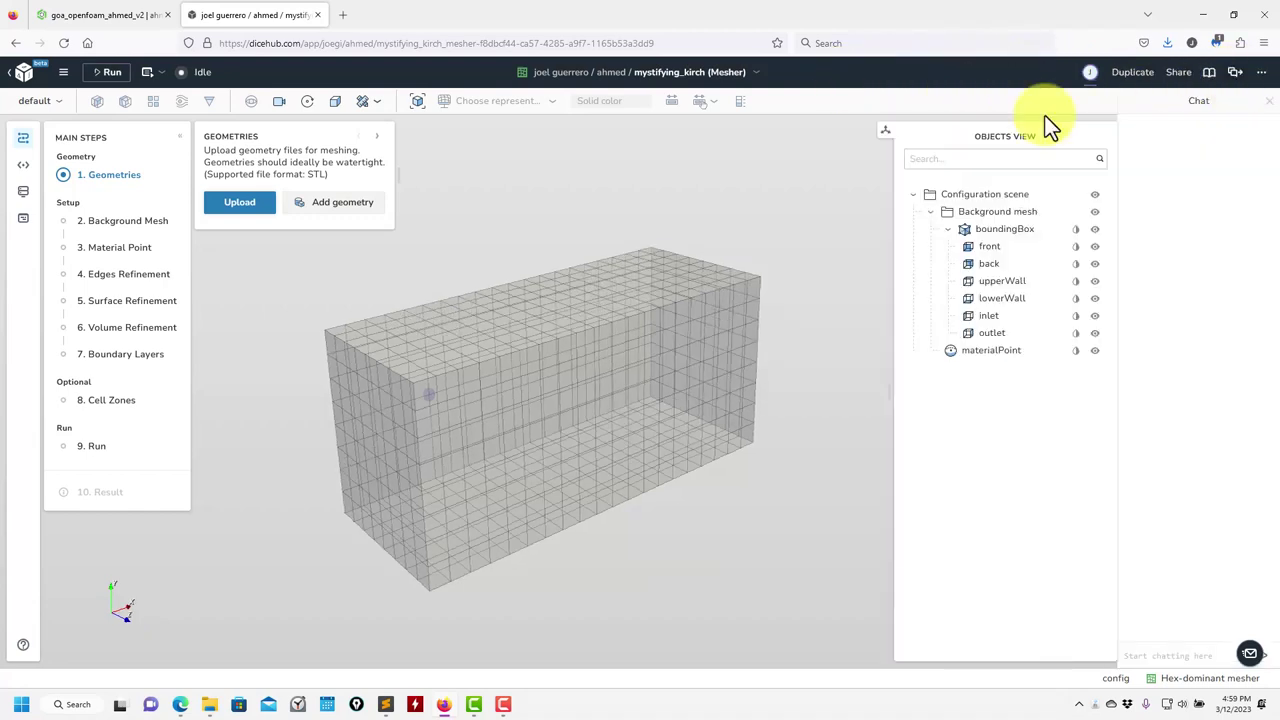
Close the Chat panel, then orbit and zoom out to view the mesh box from below
{"action": "left_click", "coordinate": [1235, 75]}
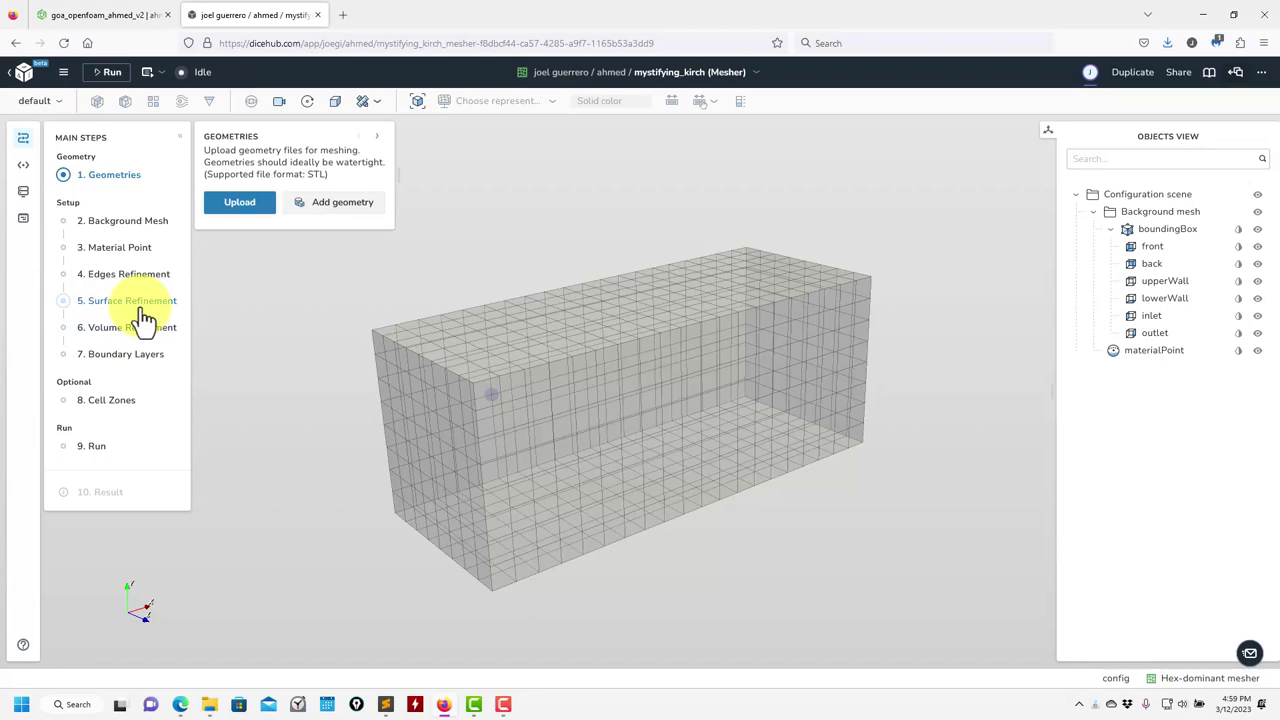
{"action": "left_click_drag", "start_coordinate": [510, 390], "coordinate": [786, 437]}
{"action": "scroll", "coordinate": [777, 465], "scroll_direction": "down", "scroll_amount": 5}
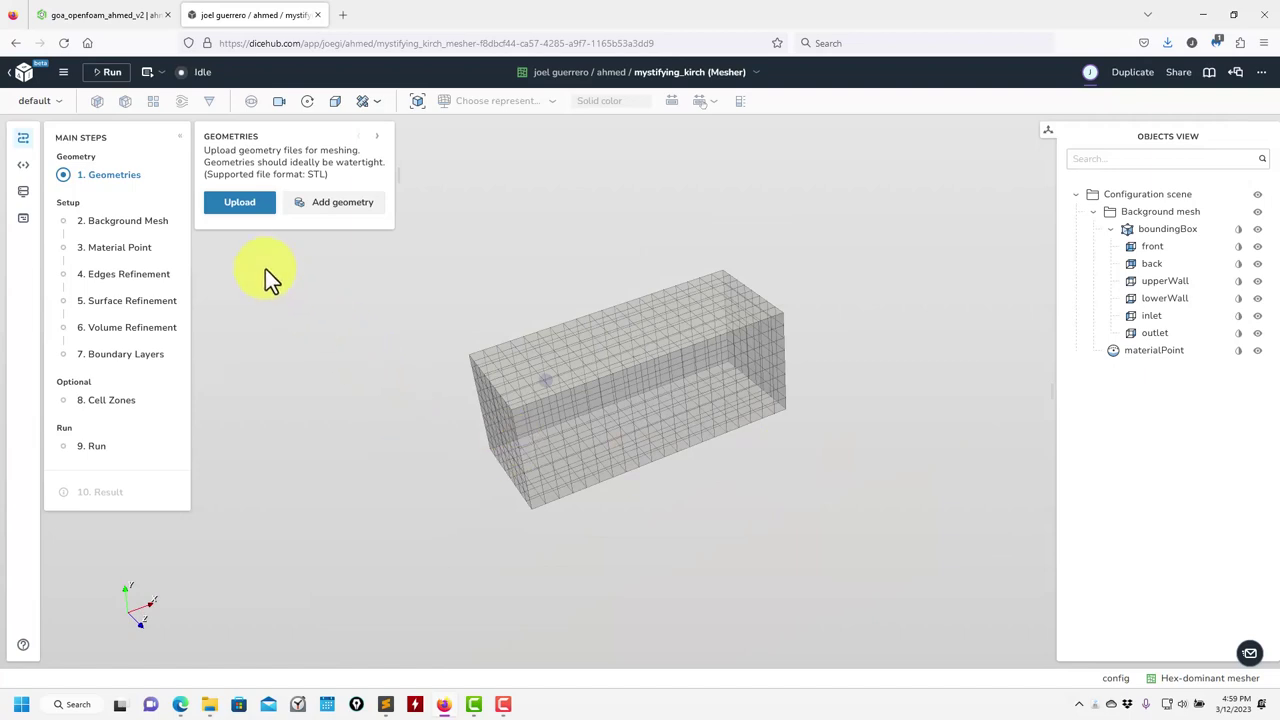
Upload ahmed.stl by dragging it from the ahmed folder into the Upload files dialog
{"action": "left_click", "coordinate": [242, 207]}
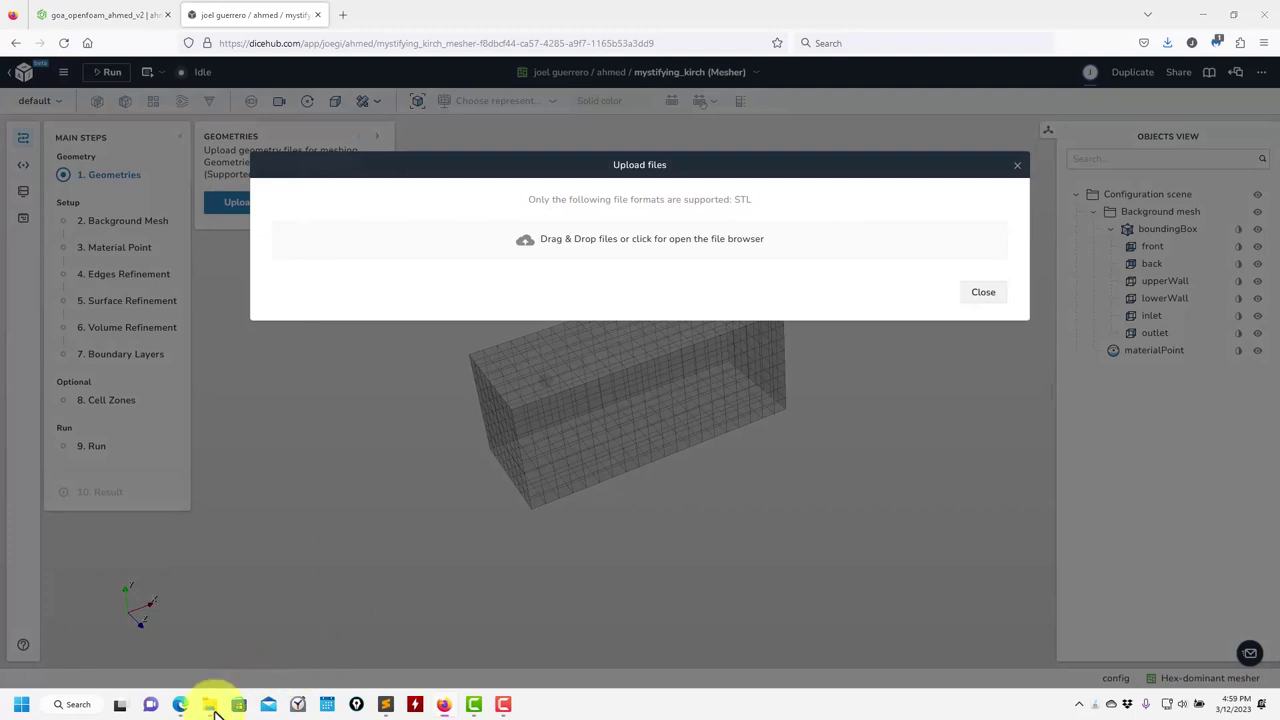
{"action": "mouse_move", "coordinate": [214, 712]}
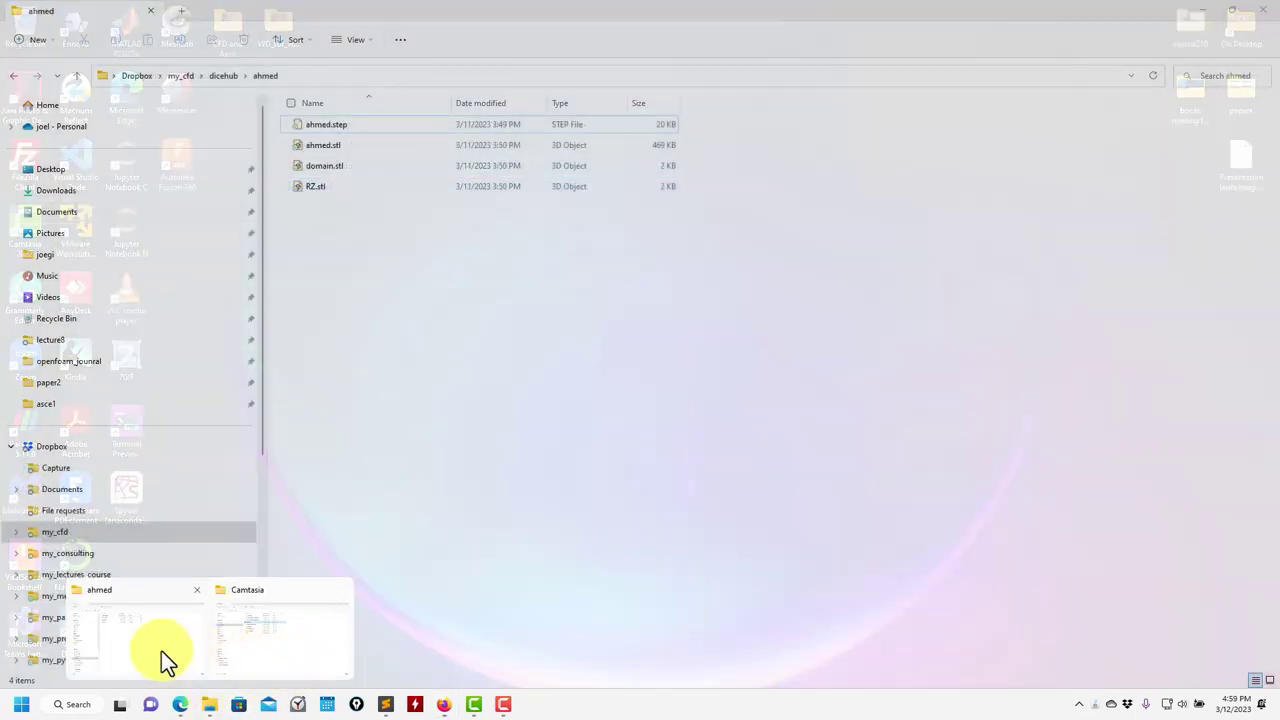
{"action": "left_click", "coordinate": [161, 651]}
{"action": "left_click_drag", "start_coordinate": [963, 45], "coordinate": [950, 348]}
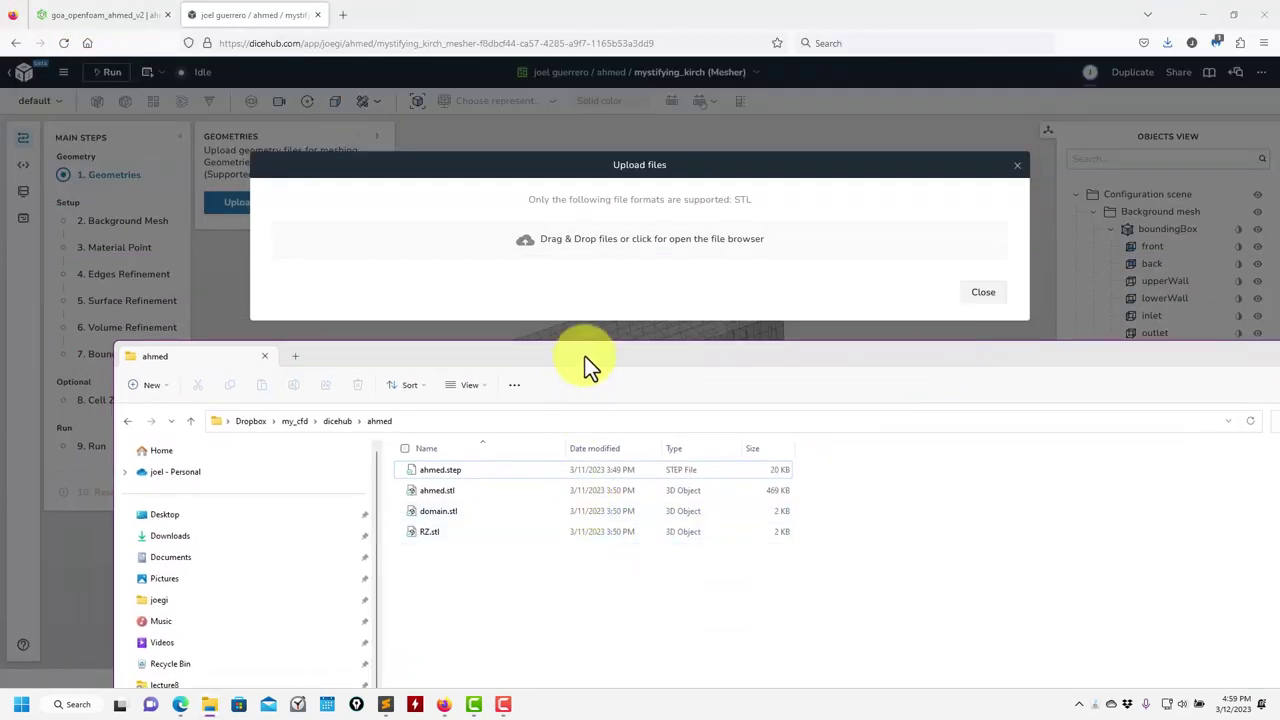
{"action": "left_click_drag", "start_coordinate": [584, 357], "coordinate": [734, 326]}
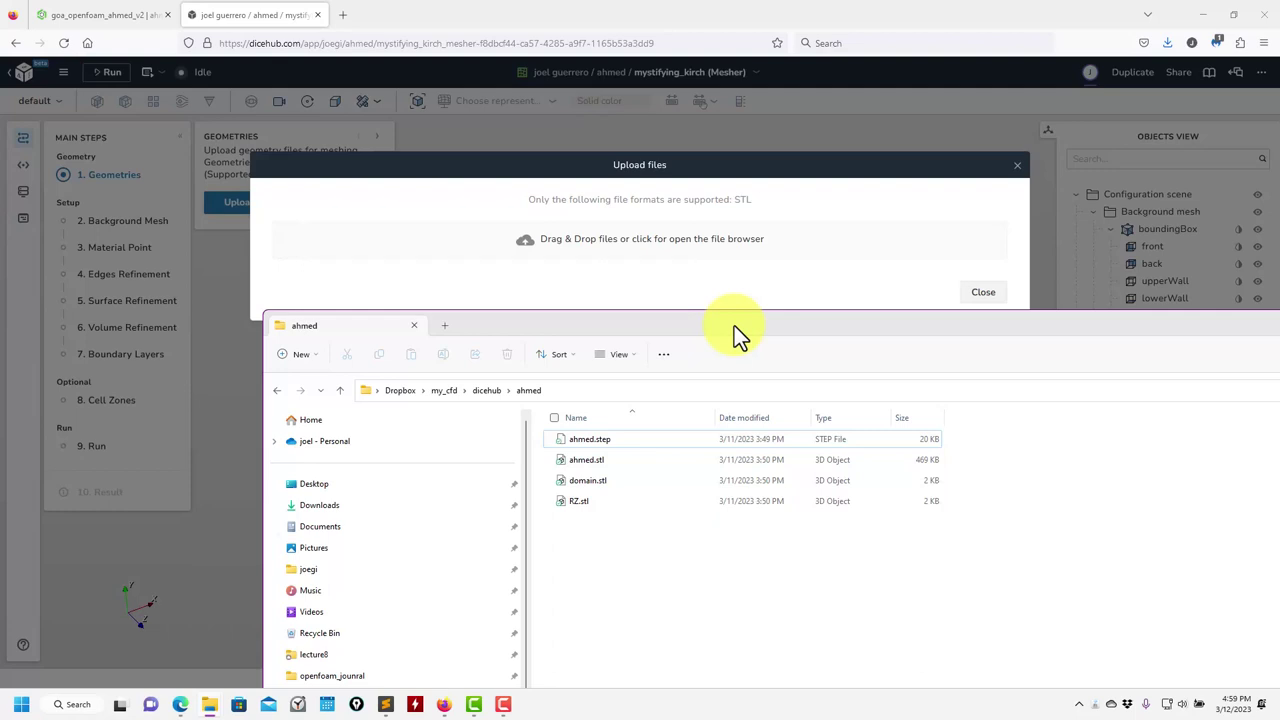
{"action": "left_click_drag", "start_coordinate": [589, 463], "coordinate": [715, 292]}
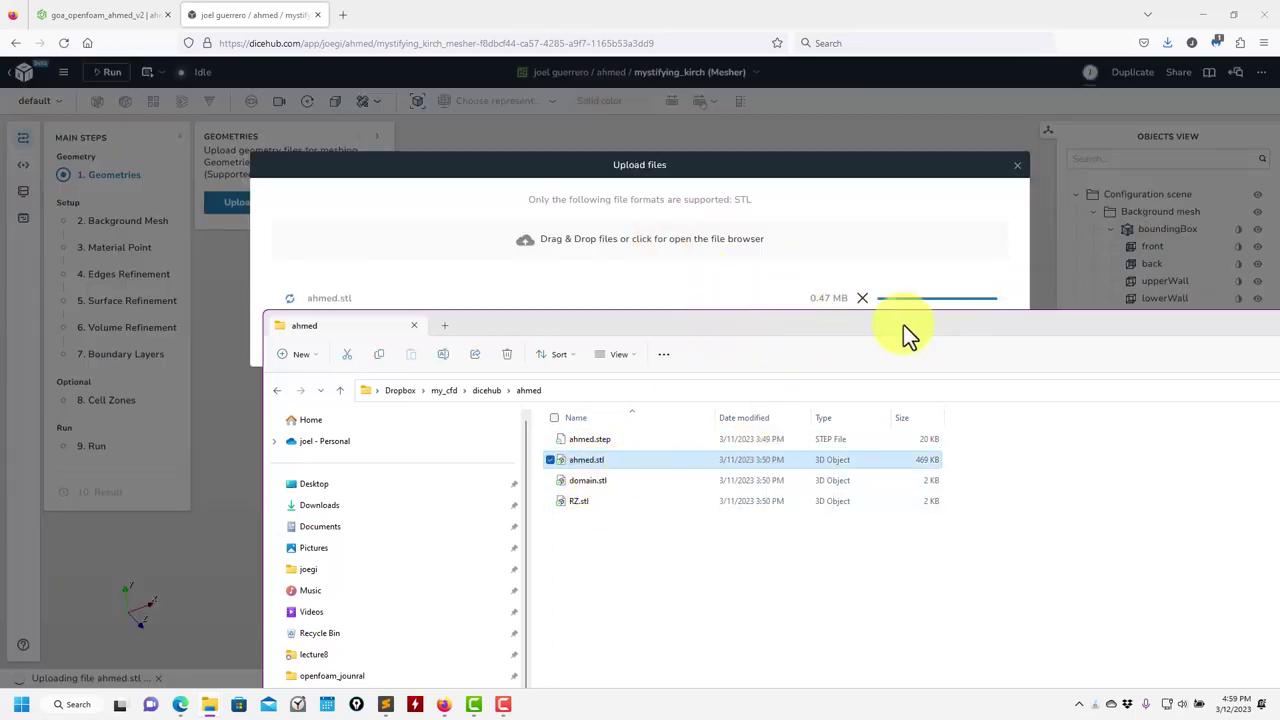
{"action": "left_click_drag", "start_coordinate": [903, 324], "coordinate": [473, 310]}
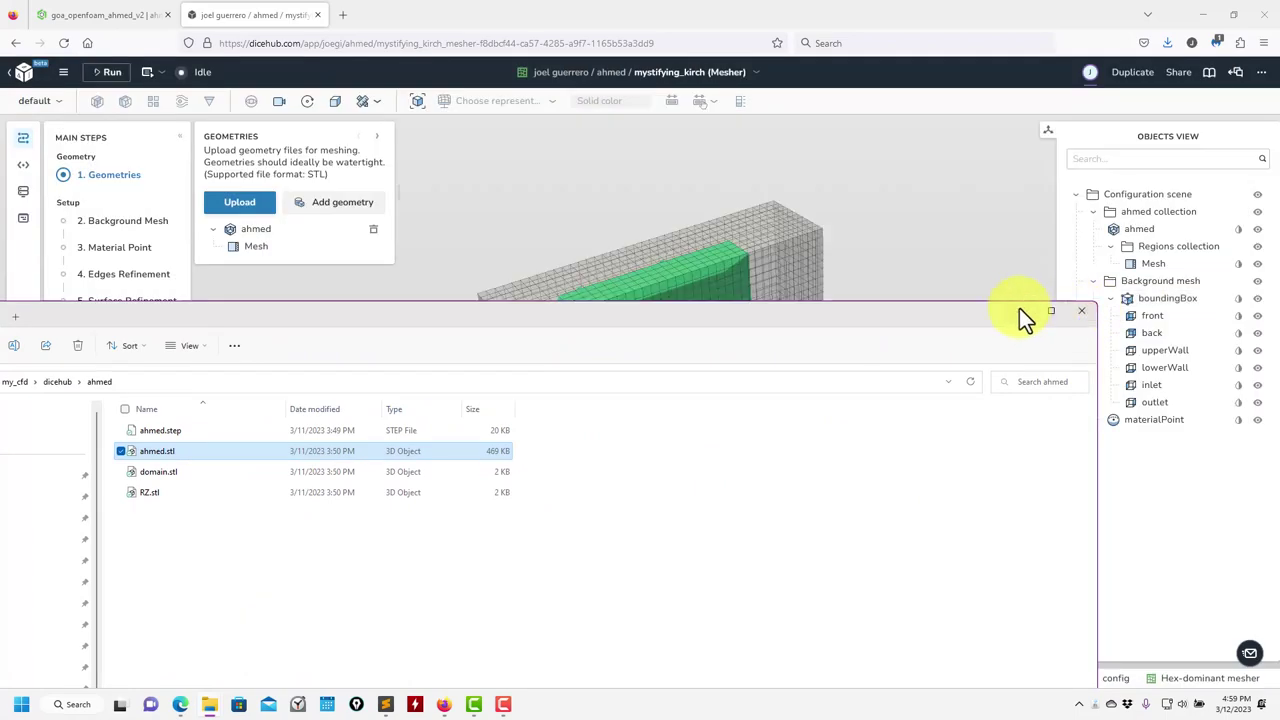
{"action": "left_click", "coordinate": [1019, 308]}
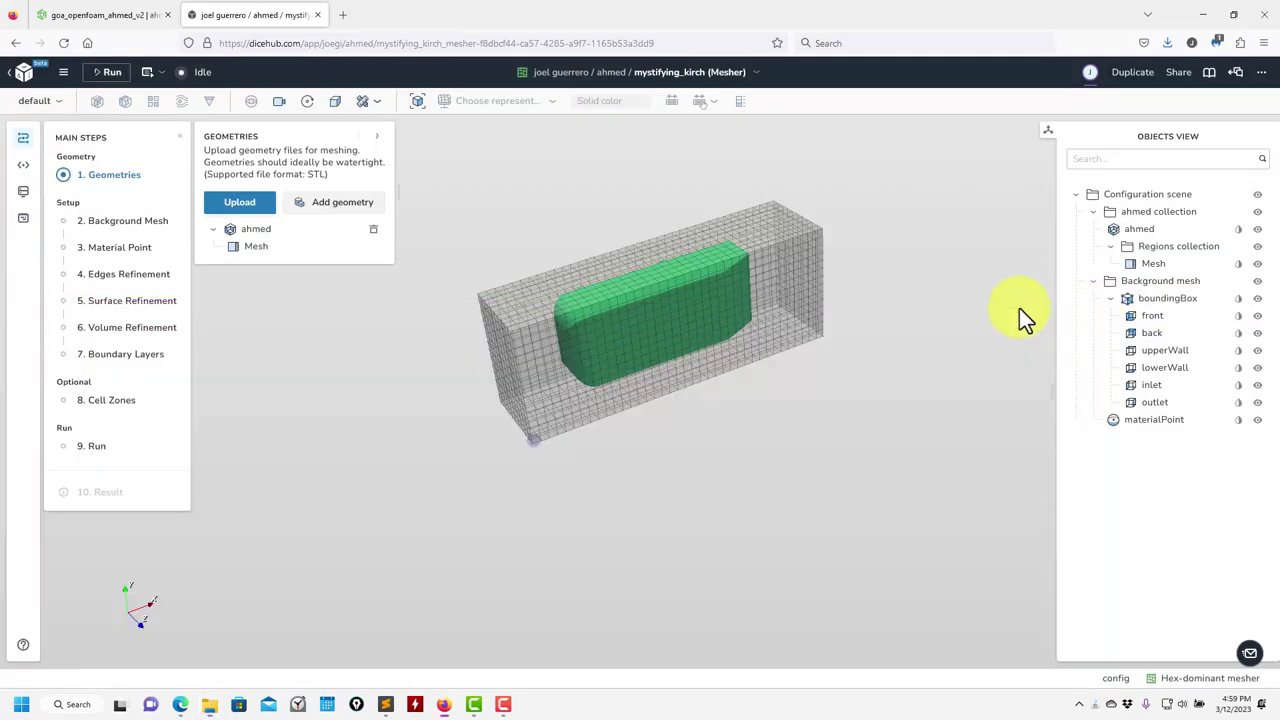
Widen the Objects View and toggle the ahmed and Mesh visibility off and back on
{"action": "left_click_drag", "start_coordinate": [729, 466], "coordinate": [922, 512]}
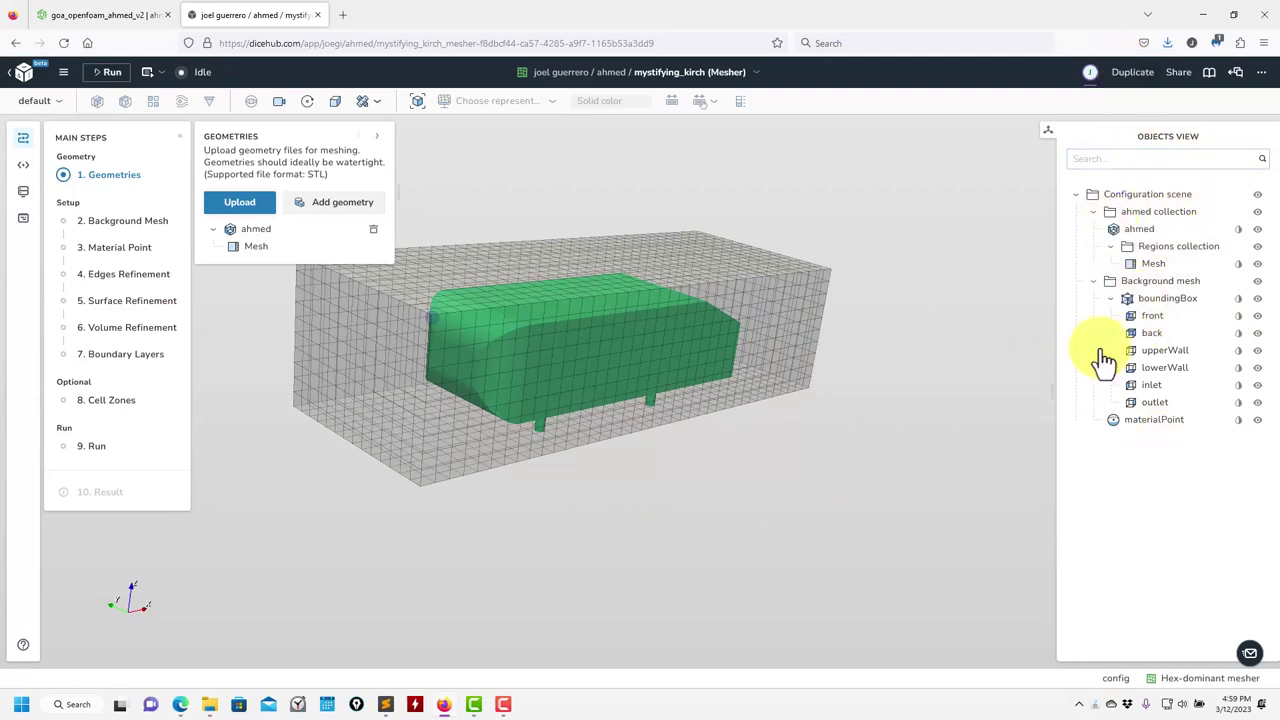
{"action": "left_click_drag", "start_coordinate": [1051, 400], "coordinate": [1023, 403]}
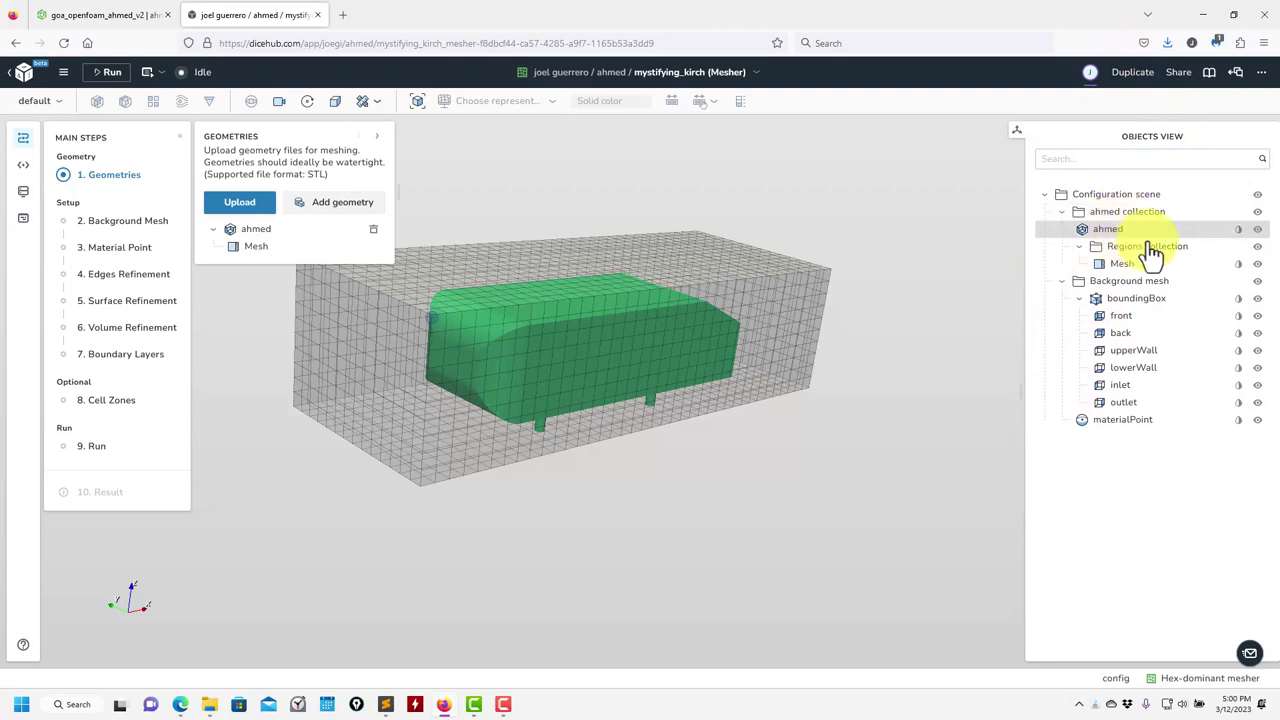
{"action": "left_click", "coordinate": [1259, 229]}
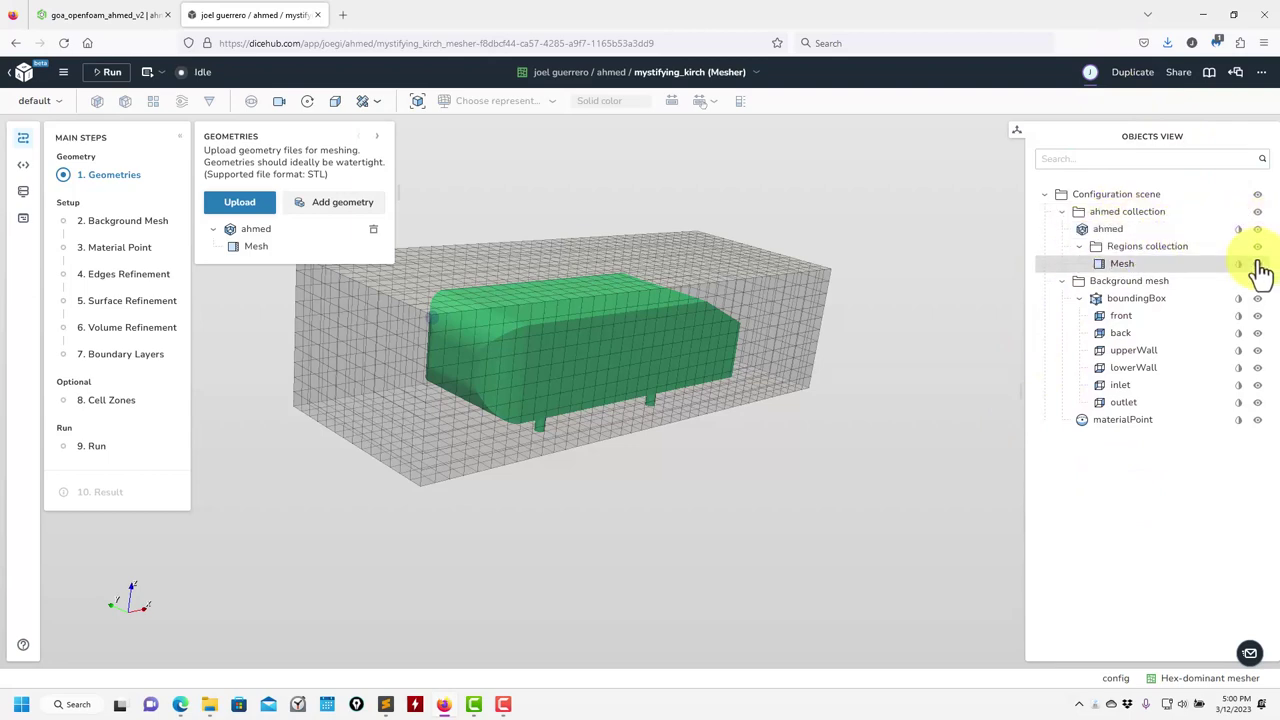
{"action": "left_click", "coordinate": [1258, 262]}
{"action": "left_click", "coordinate": [1258, 229]}
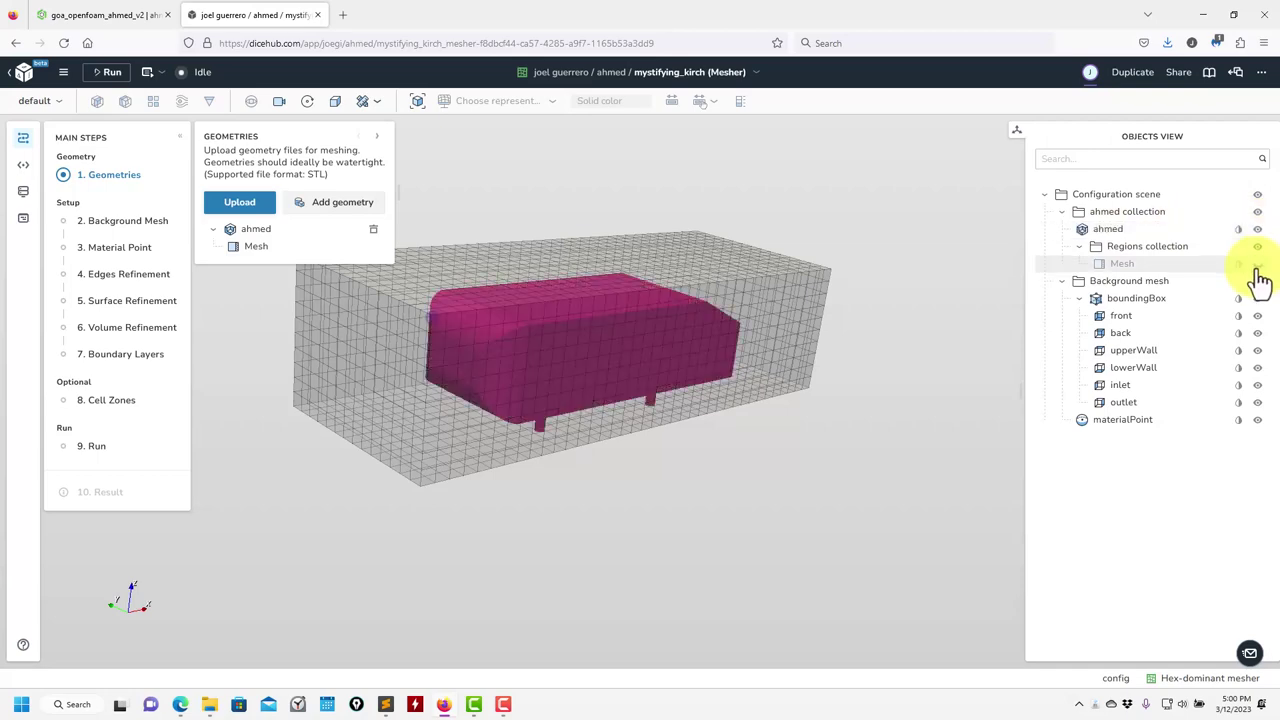
Rotate around the Ahmed body, then select and deselect the ahmed geometry
{"action": "left_click_drag", "start_coordinate": [757, 466], "coordinate": [822, 436]}
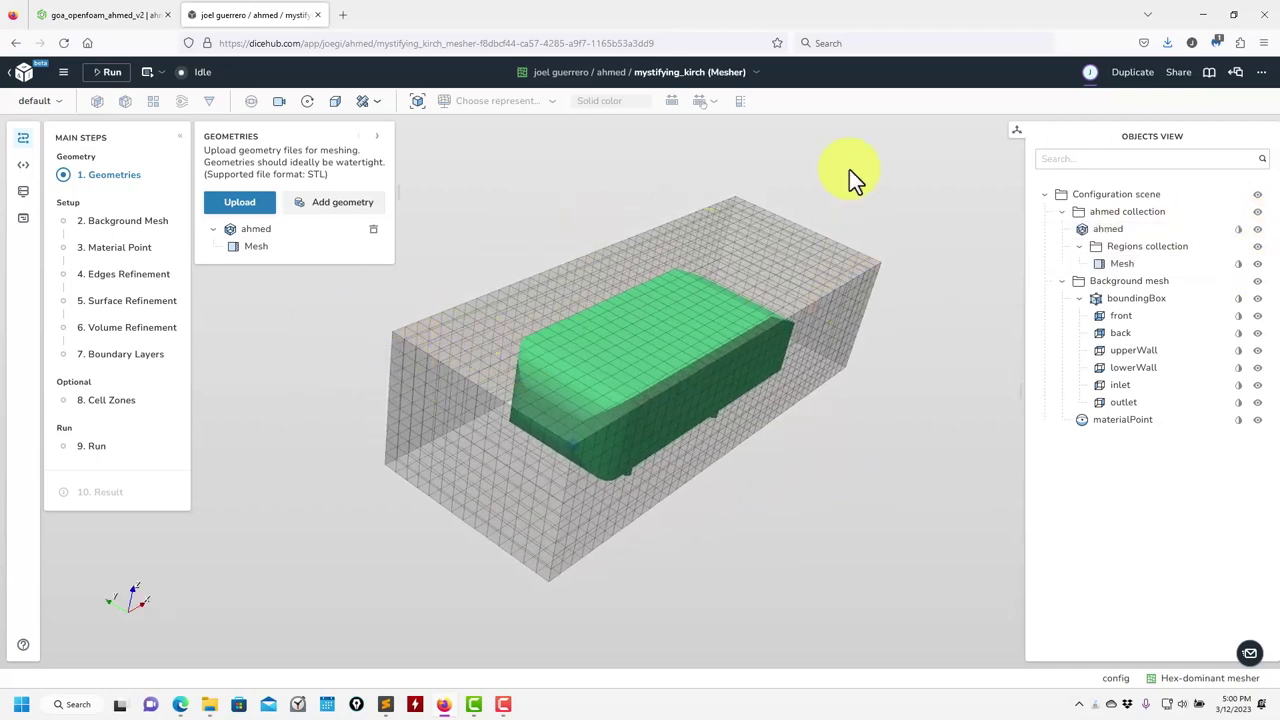
{"action": "left_click_drag", "start_coordinate": [767, 434], "coordinate": [857, 392]}
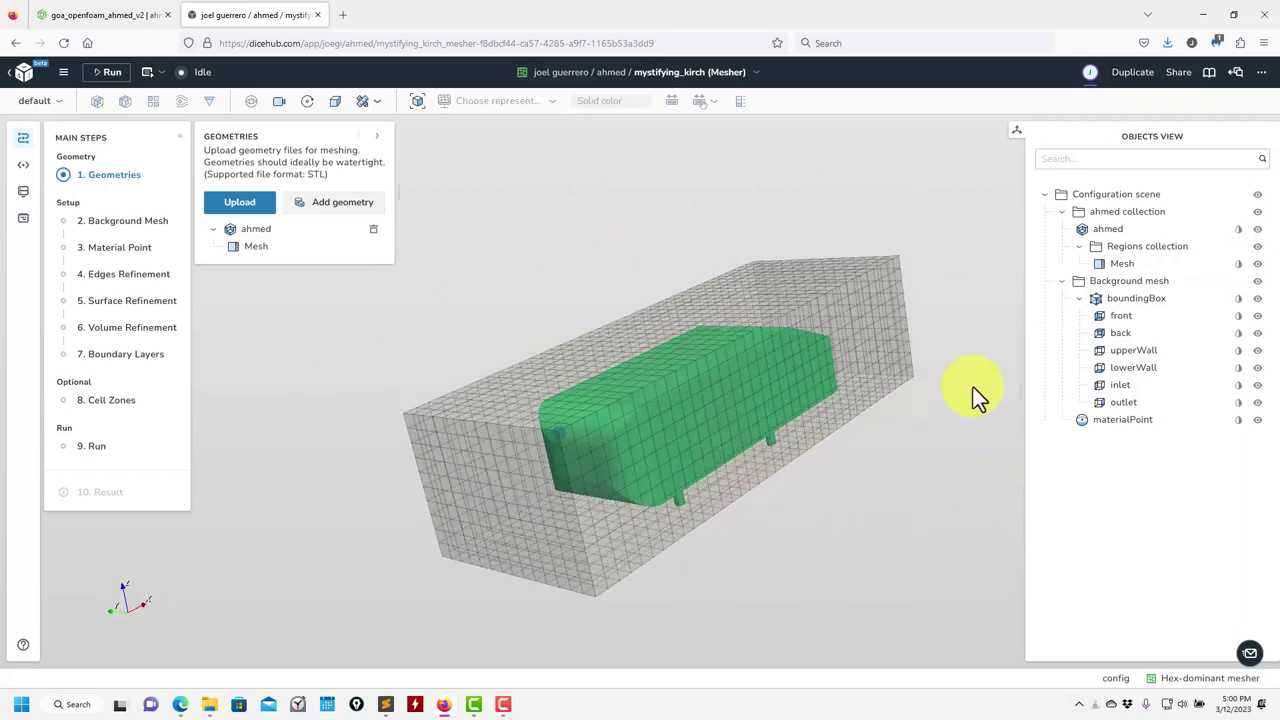
{"action": "left_click", "coordinate": [1110, 232]}
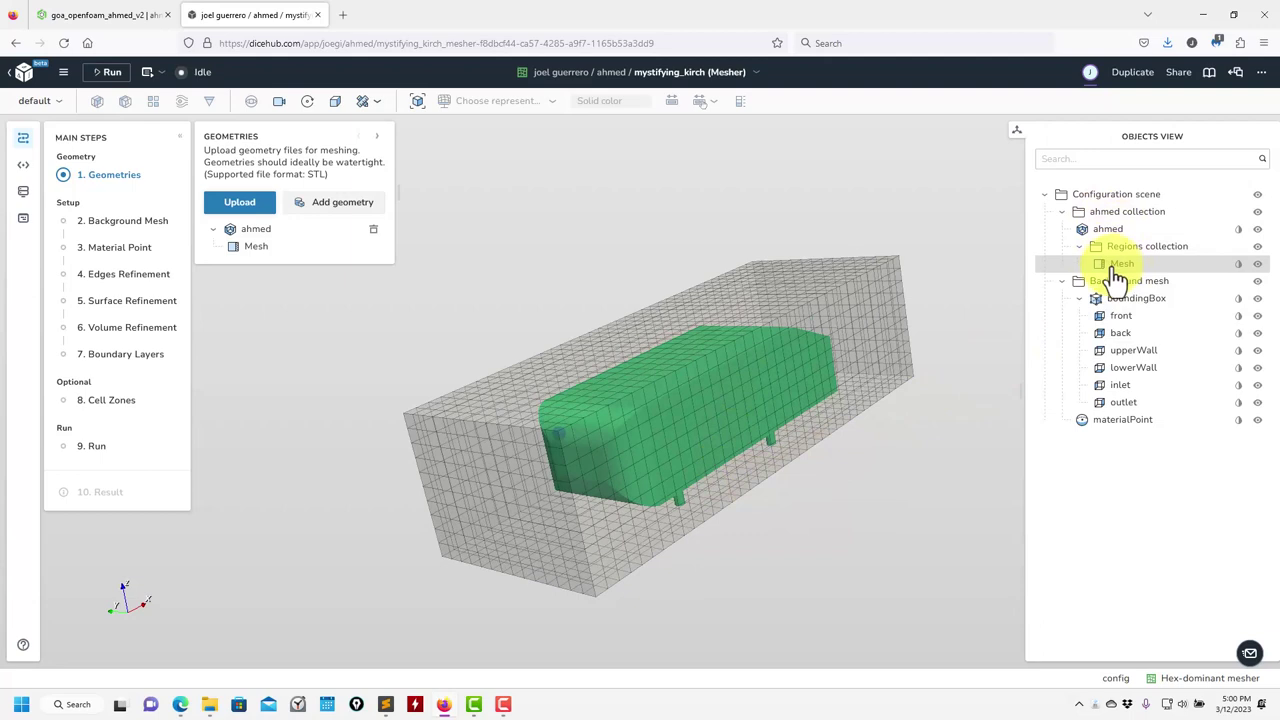
{"action": "left_click", "coordinate": [200, 563]}
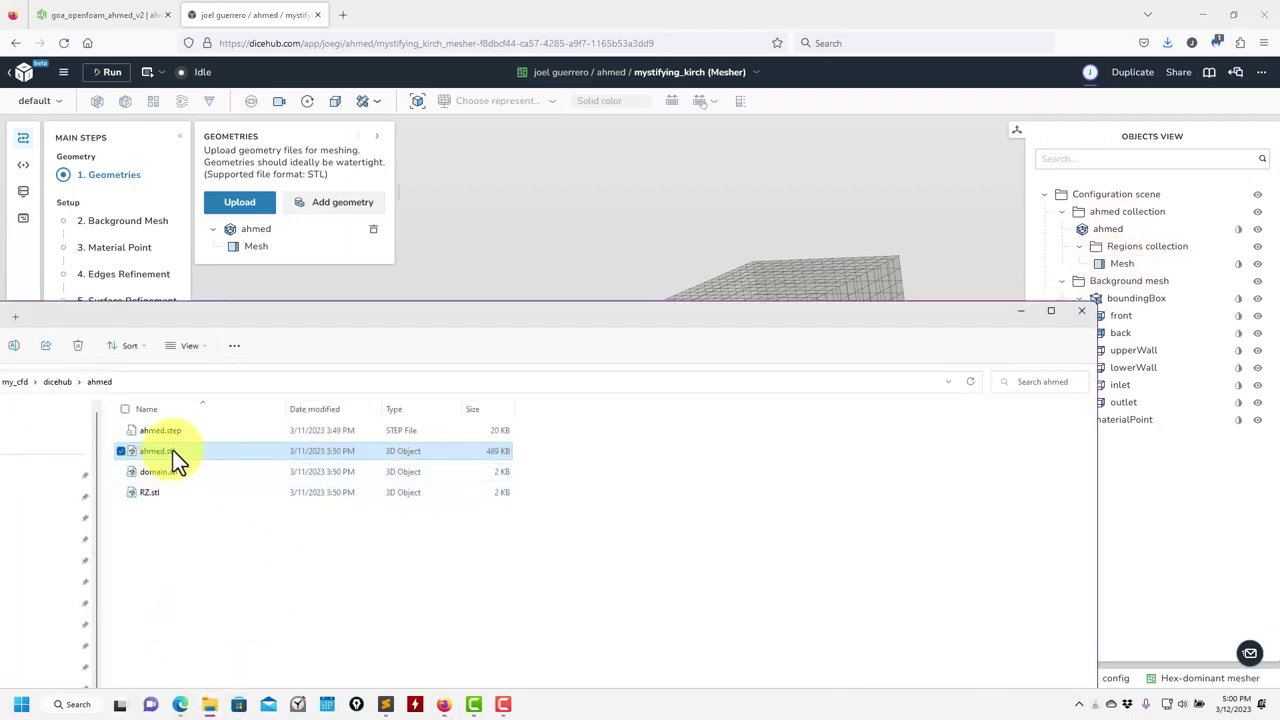
Open ahmed.stl in Sublime Text and confirm the solid on line 1 is named Mesh
{"action": "right_click", "coordinate": [174, 458]}
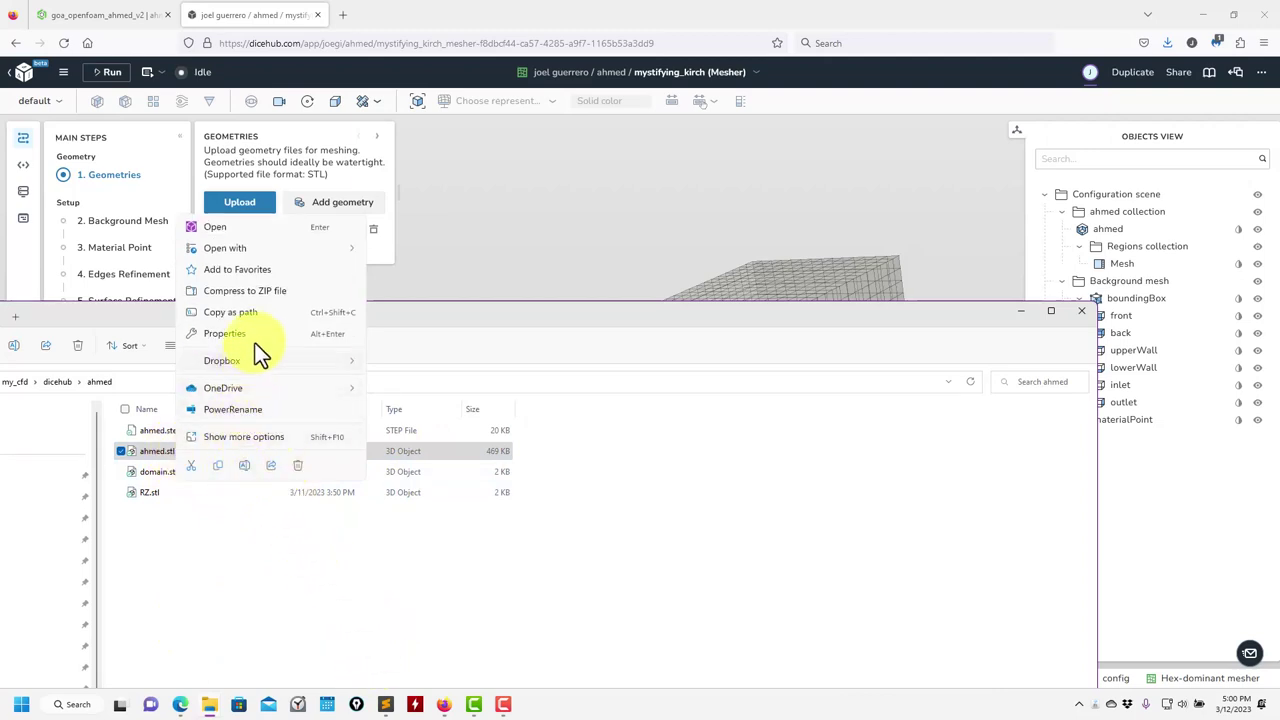
{"action": "left_click", "coordinate": [251, 445]}
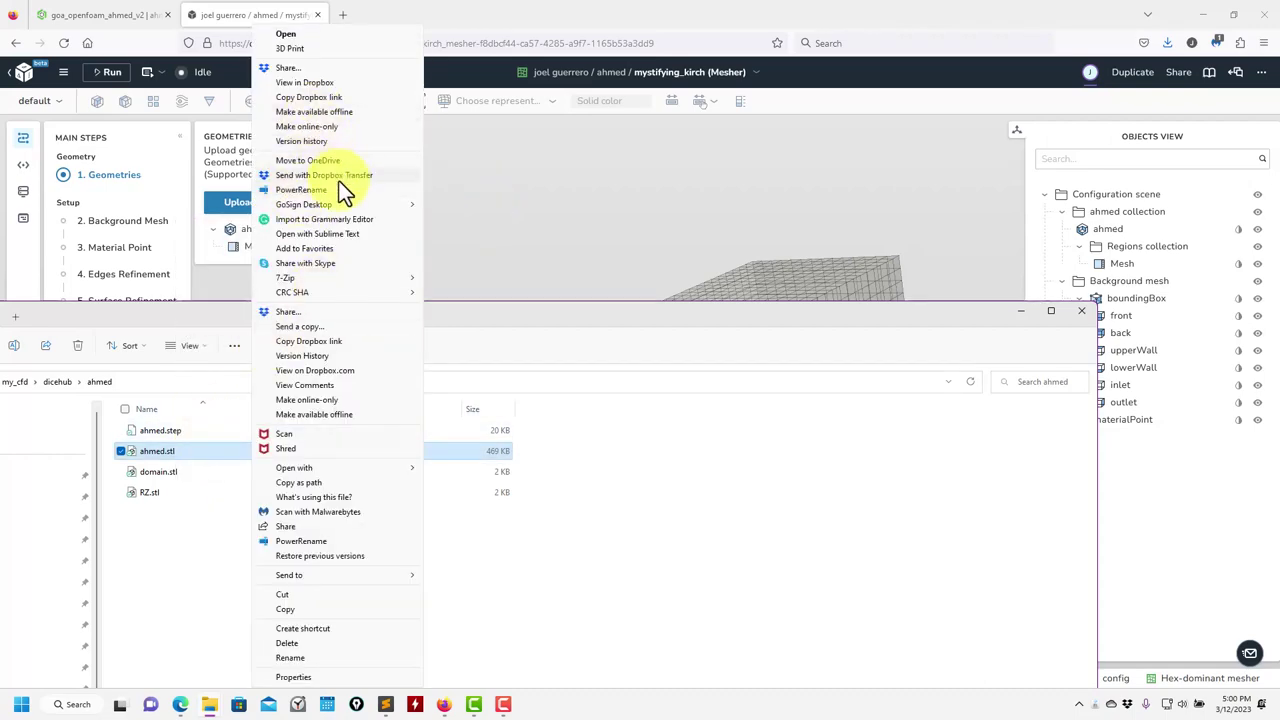
{"action": "left_click", "coordinate": [332, 233]}
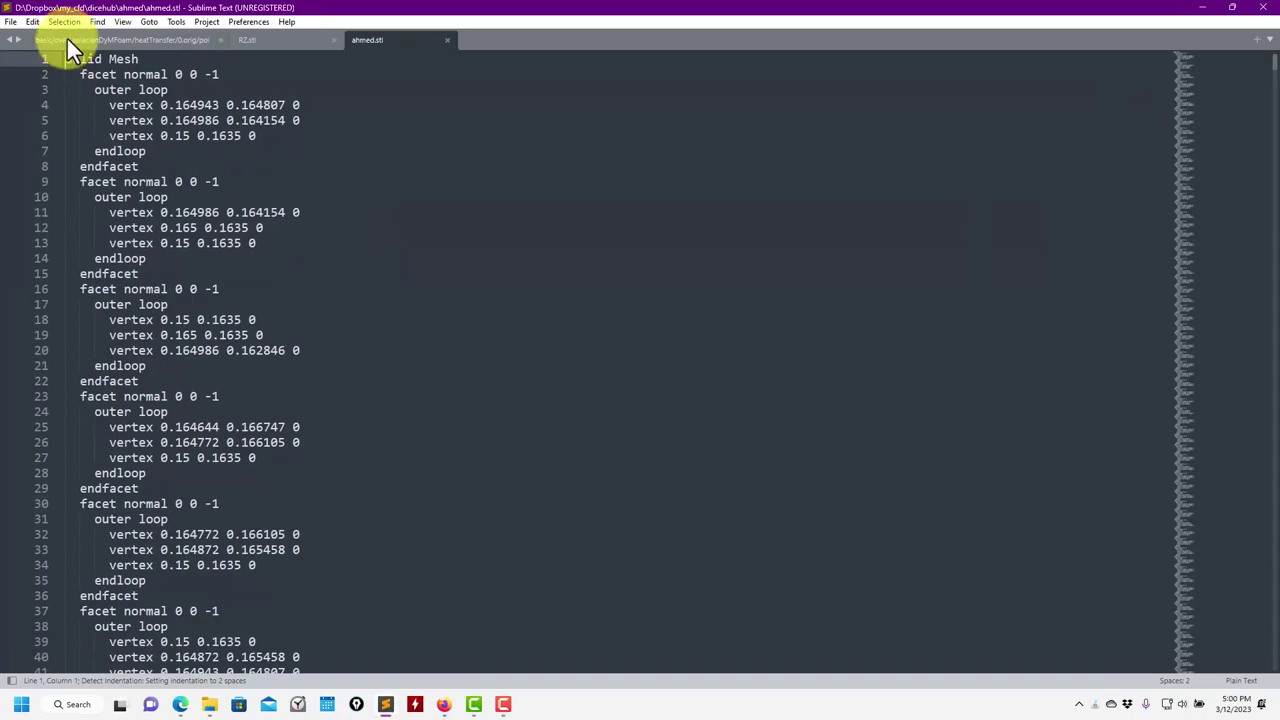
{"action": "double_click", "coordinate": [123, 59]}
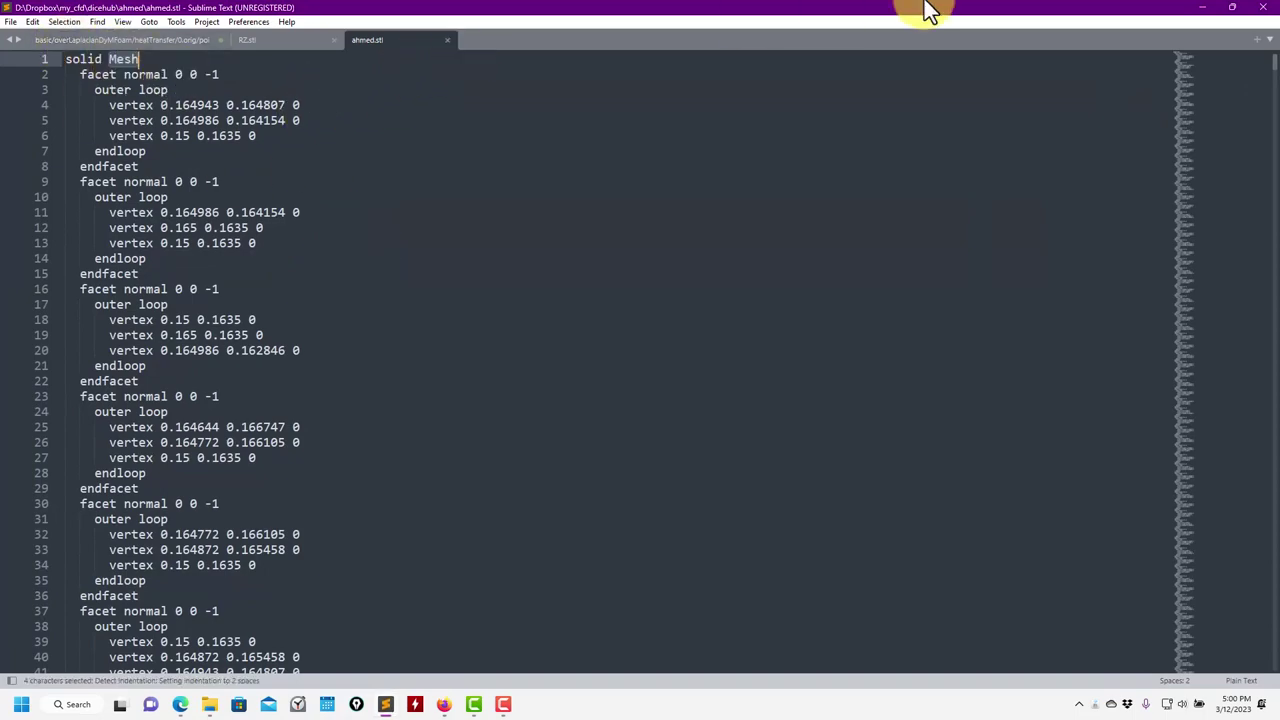
{"action": "left_click", "coordinate": [1193, 8]}
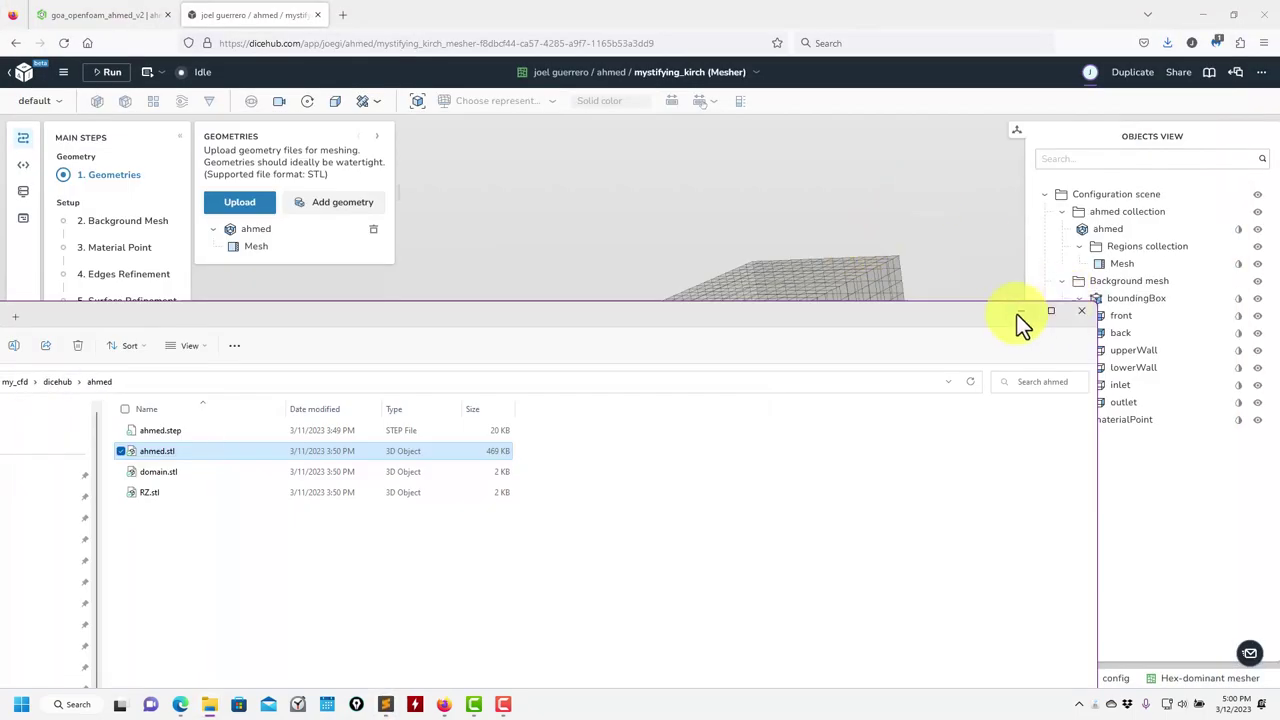
{"action": "left_click", "coordinate": [1017, 310]}
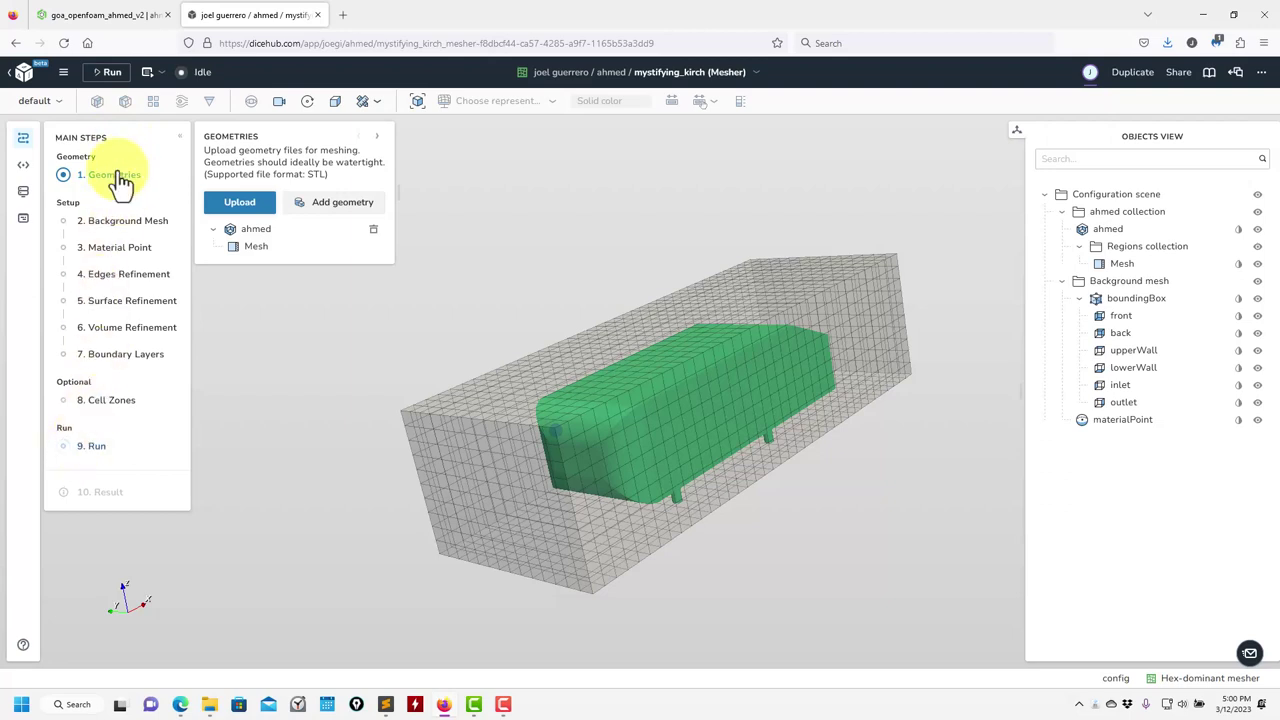
Go to the '2. Background Mesh' step in the Main Steps list
{"action": "left_click", "coordinate": [126, 228]}
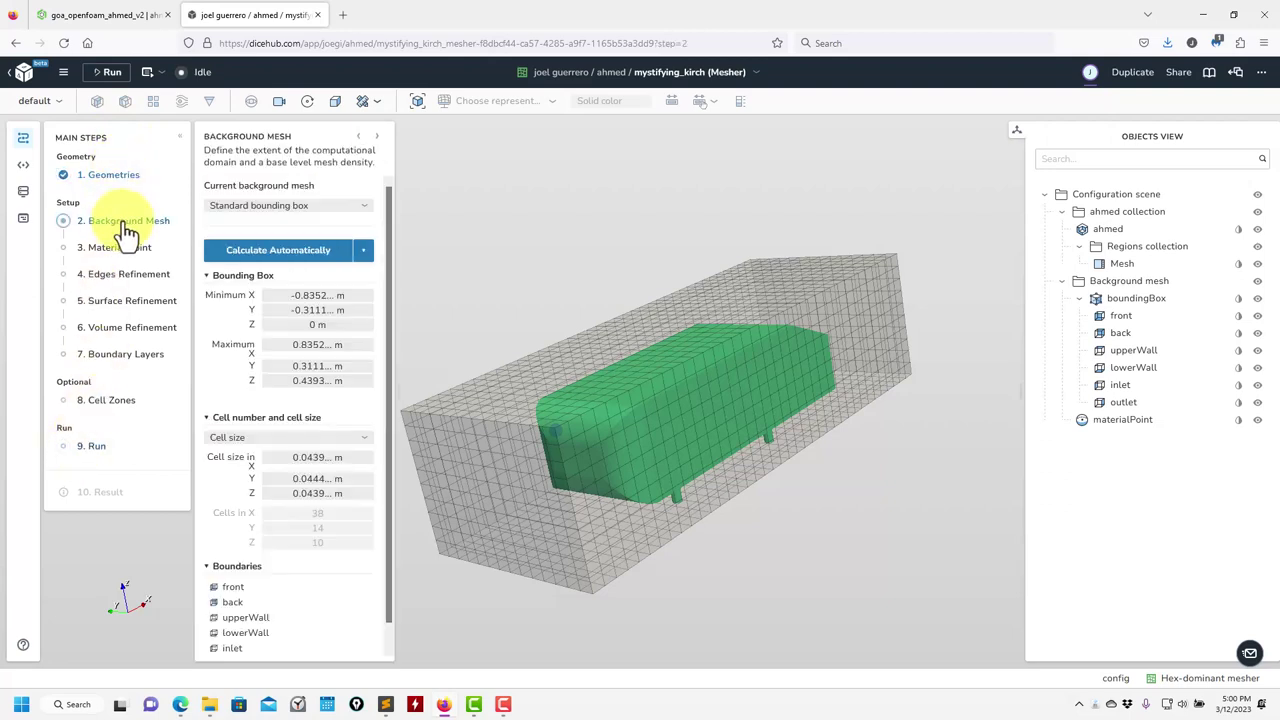
Drag the box's face handles outward to roughly X −1.47 to 1.13 m and Y −1.02 to 0.95 m
{"action": "left_click_drag", "start_coordinate": [457, 257], "coordinate": [507, 232]}
{"action": "scroll", "coordinate": [505, 249], "scroll_direction": "down", "scroll_amount": 5}
{"action": "left_click", "coordinate": [721, 382]}
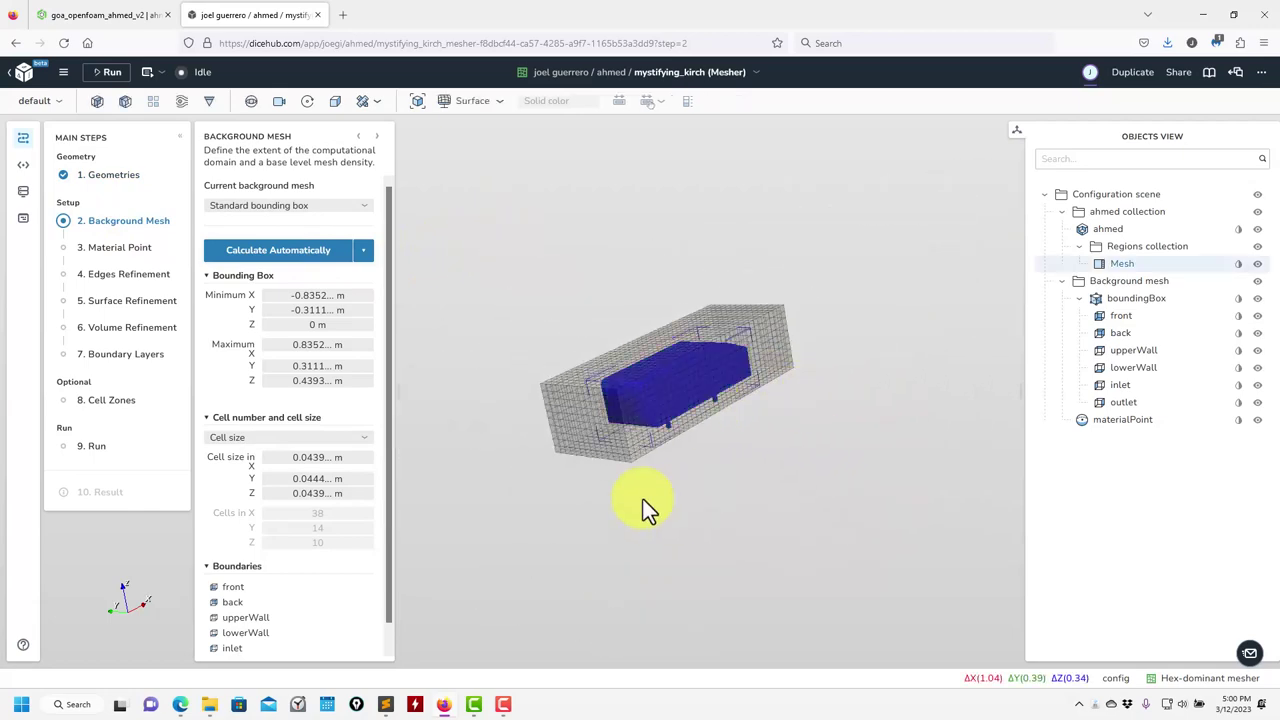
{"action": "left_click", "coordinate": [642, 434]}
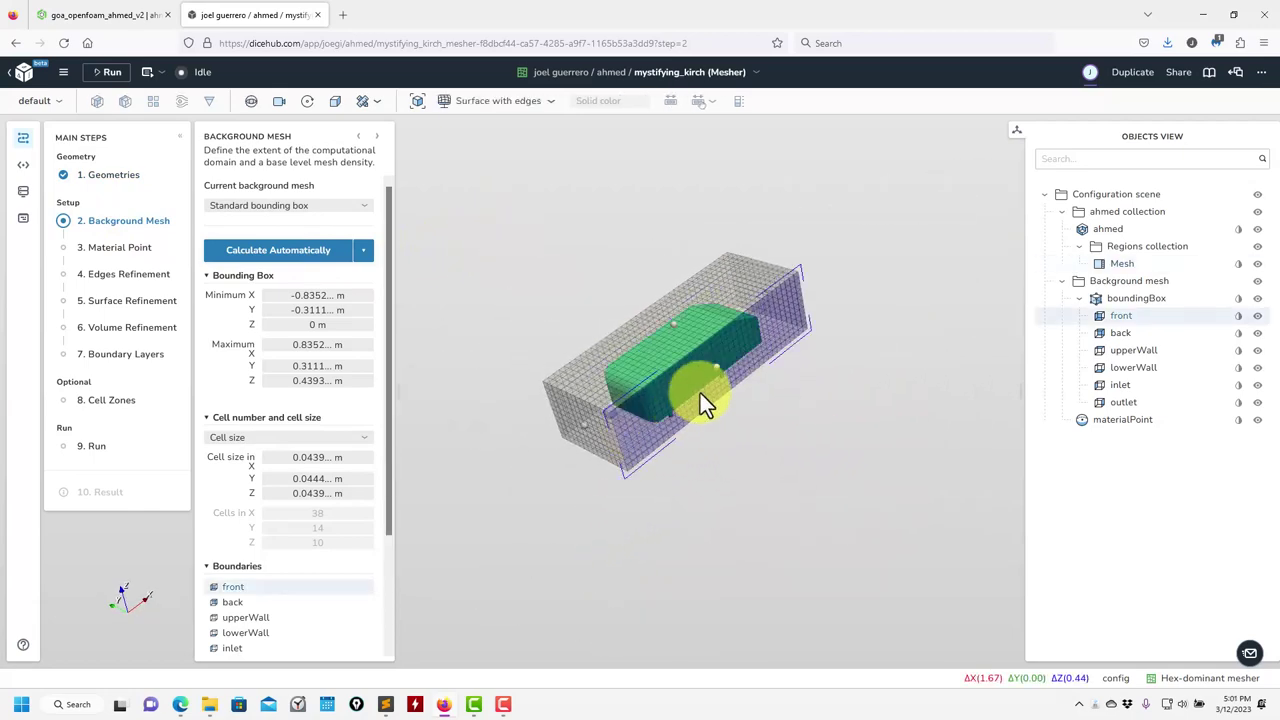
{"action": "left_click_drag", "start_coordinate": [722, 376], "coordinate": [862, 429]}
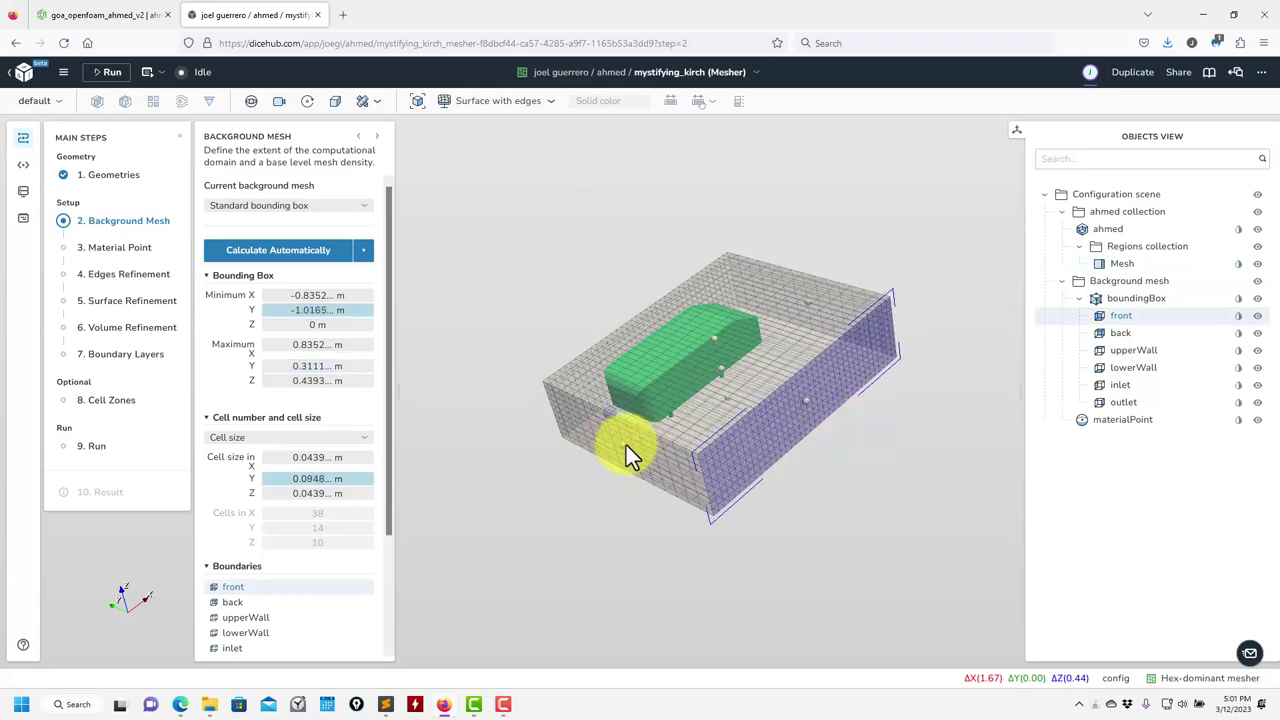
{"action": "left_click_drag", "start_coordinate": [625, 457], "coordinate": [785, 528]}
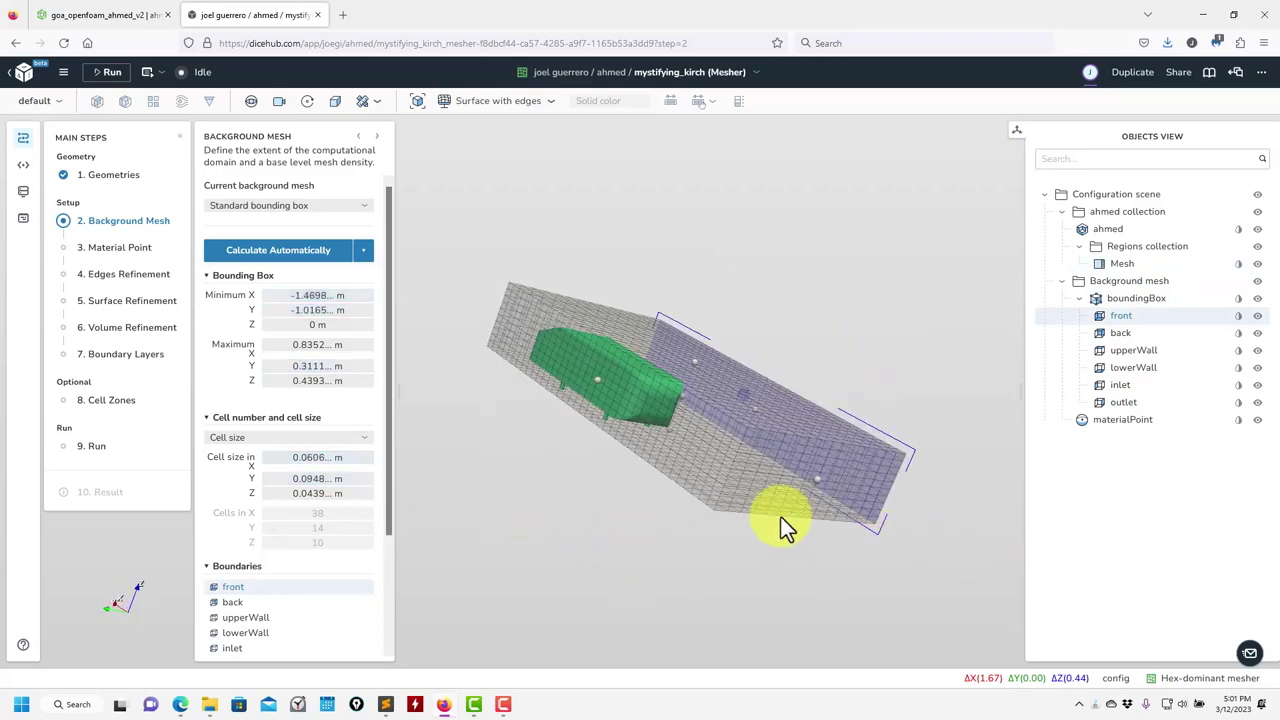
{"action": "left_click_drag", "start_coordinate": [592, 375], "coordinate": [490, 392]}
{"action": "left_click_drag", "start_coordinate": [576, 388], "coordinate": [950, 352]}
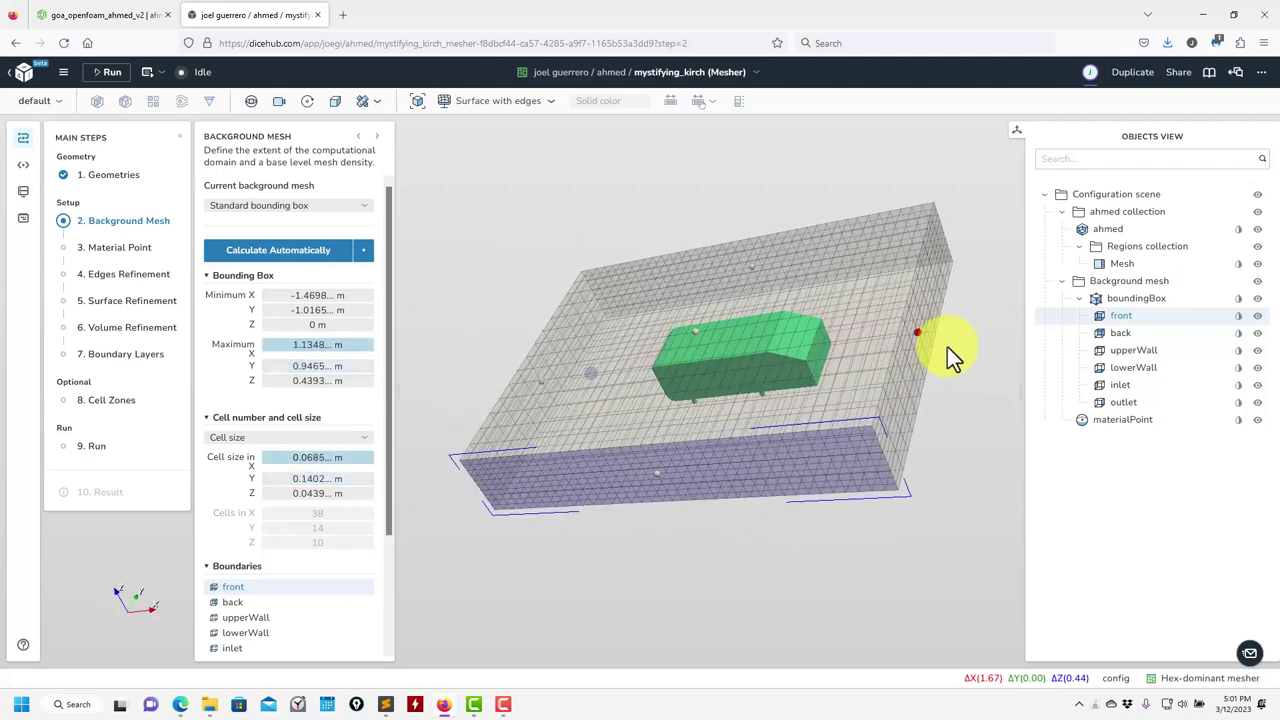
{"action": "left_click_drag", "start_coordinate": [734, 560], "coordinate": [700, 430]}
Auto-fit the box to ±0.522 m in X and ±0.1945 m in Y, keeping Standard bounding box
{"action": "left_click", "coordinate": [365, 250]}
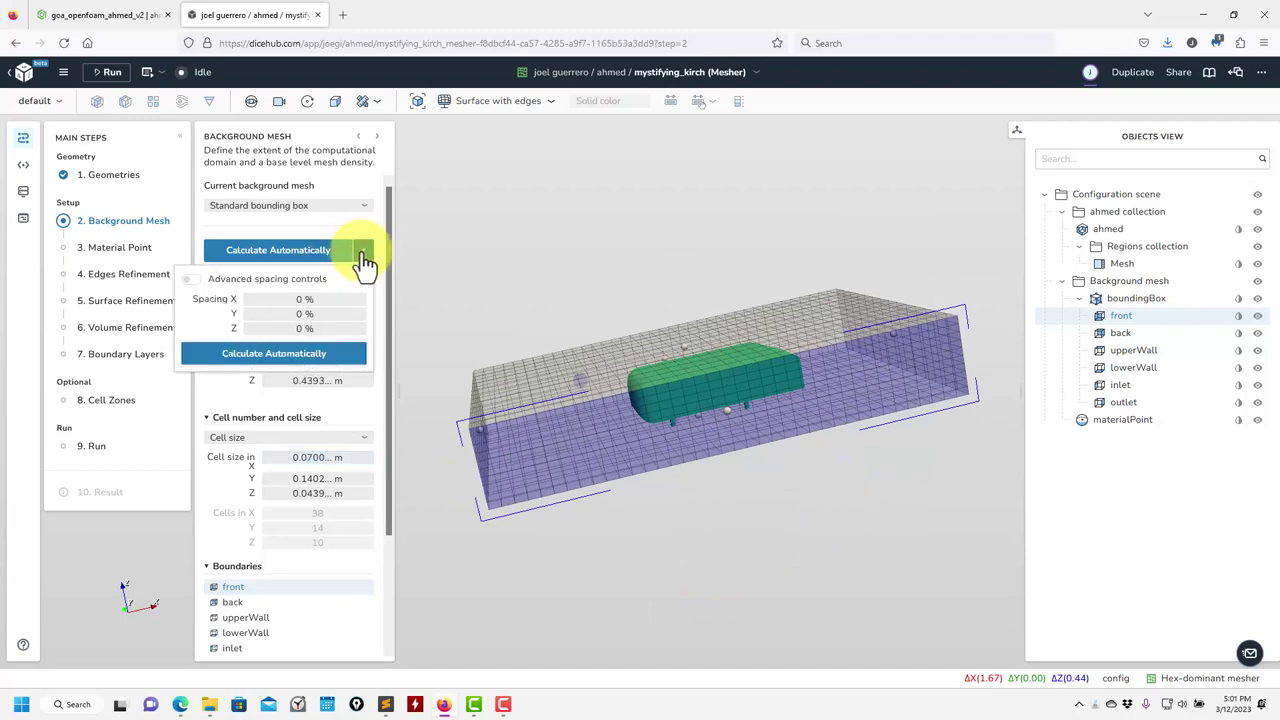
{"action": "left_click", "coordinate": [221, 350]}
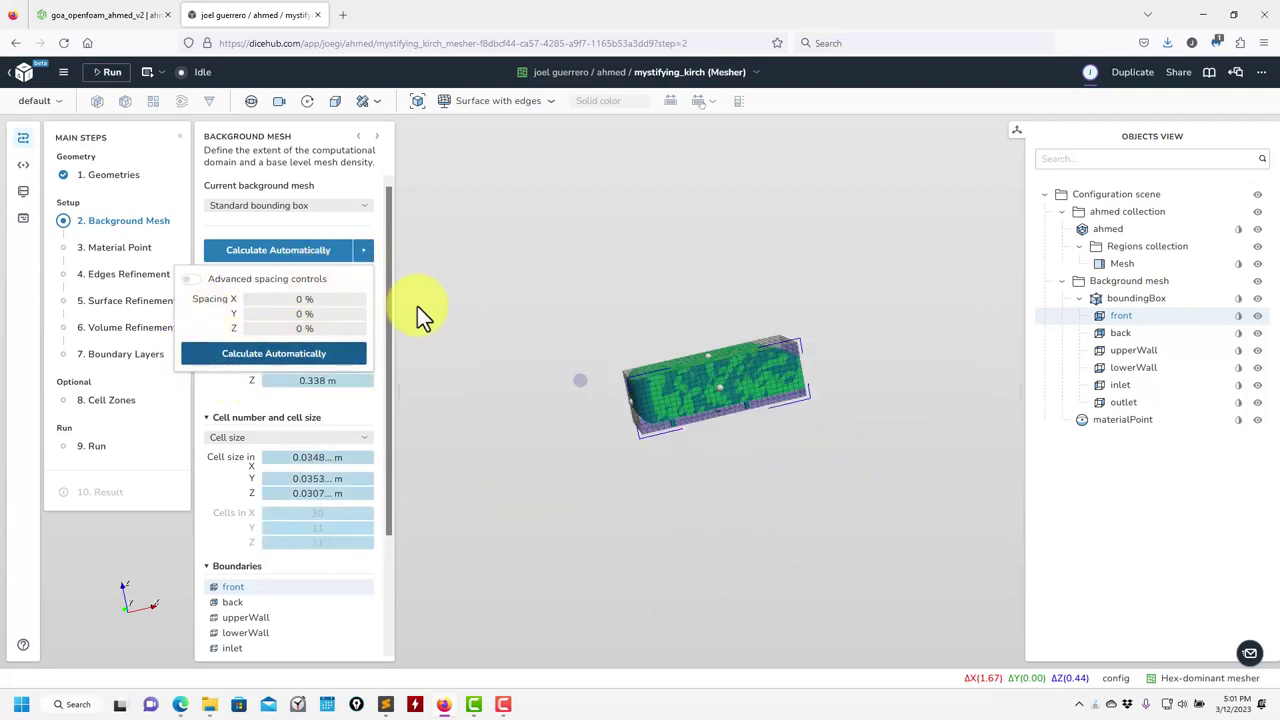
{"action": "scroll", "coordinate": [701, 429], "scroll_direction": "up", "scroll_amount": 3}
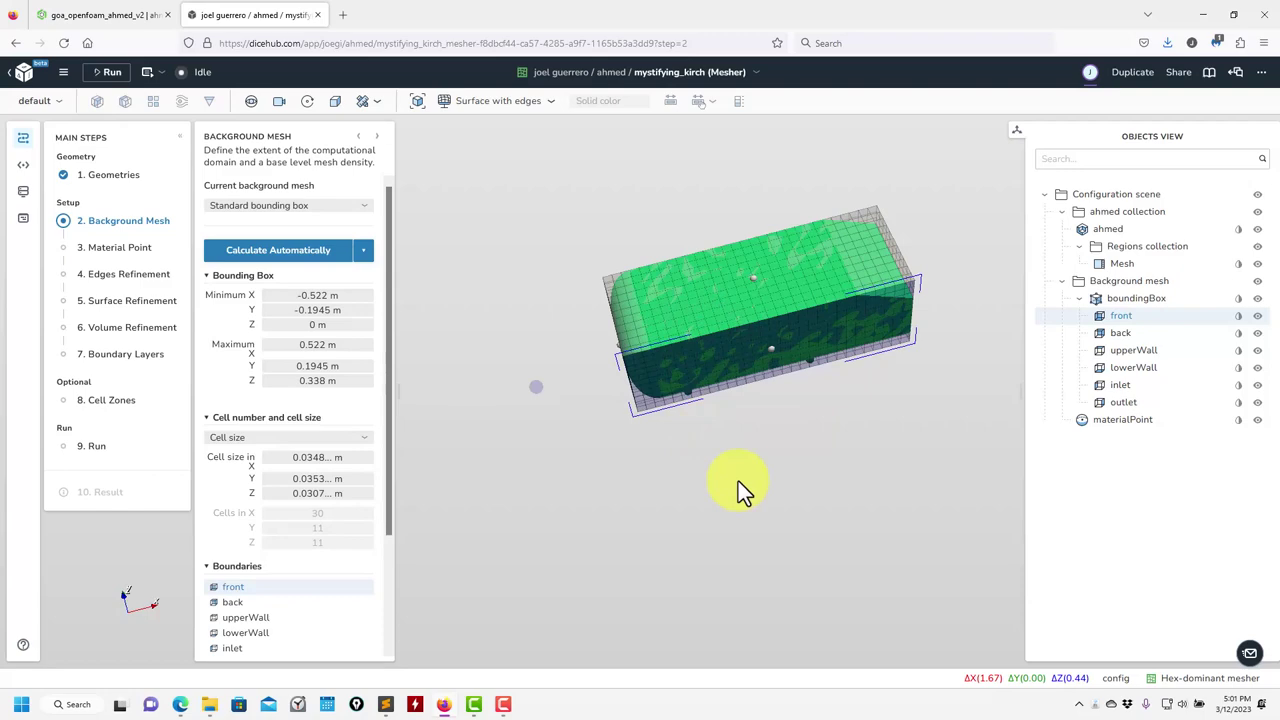
{"action": "scroll", "coordinate": [738, 481], "scroll_direction": "up", "scroll_amount": 5}
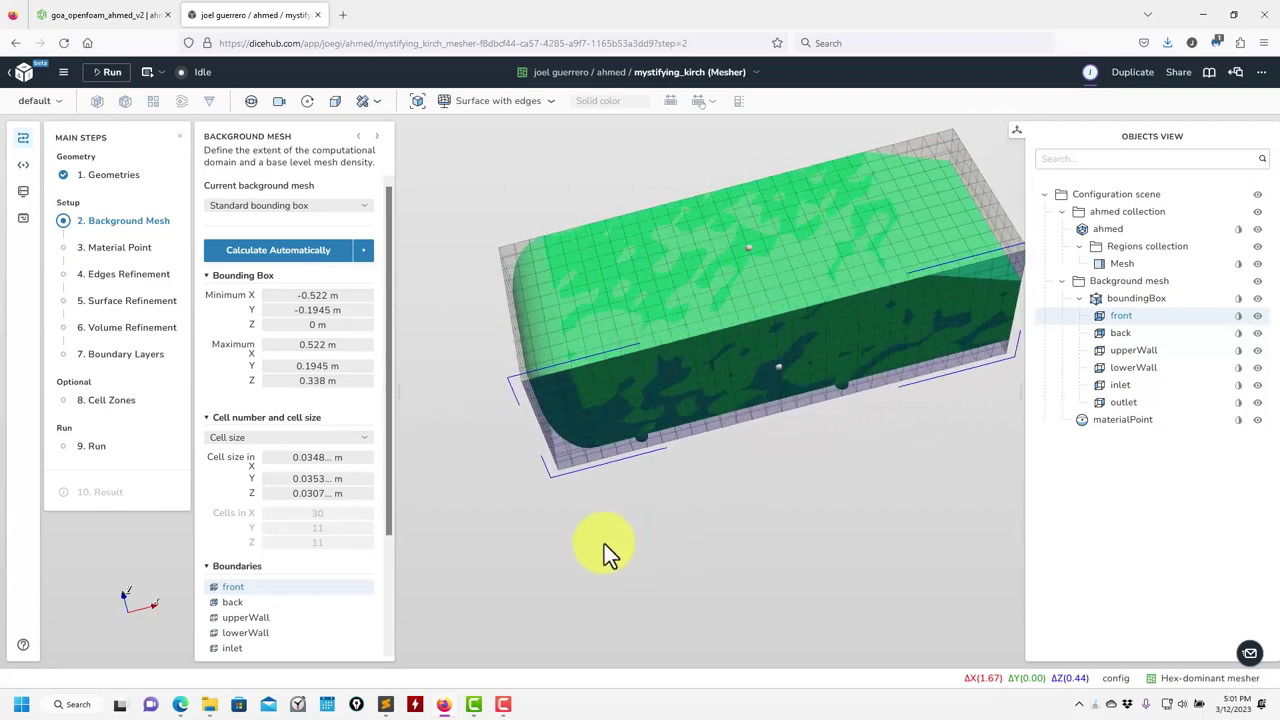
{"action": "left_click", "coordinate": [362, 255]}
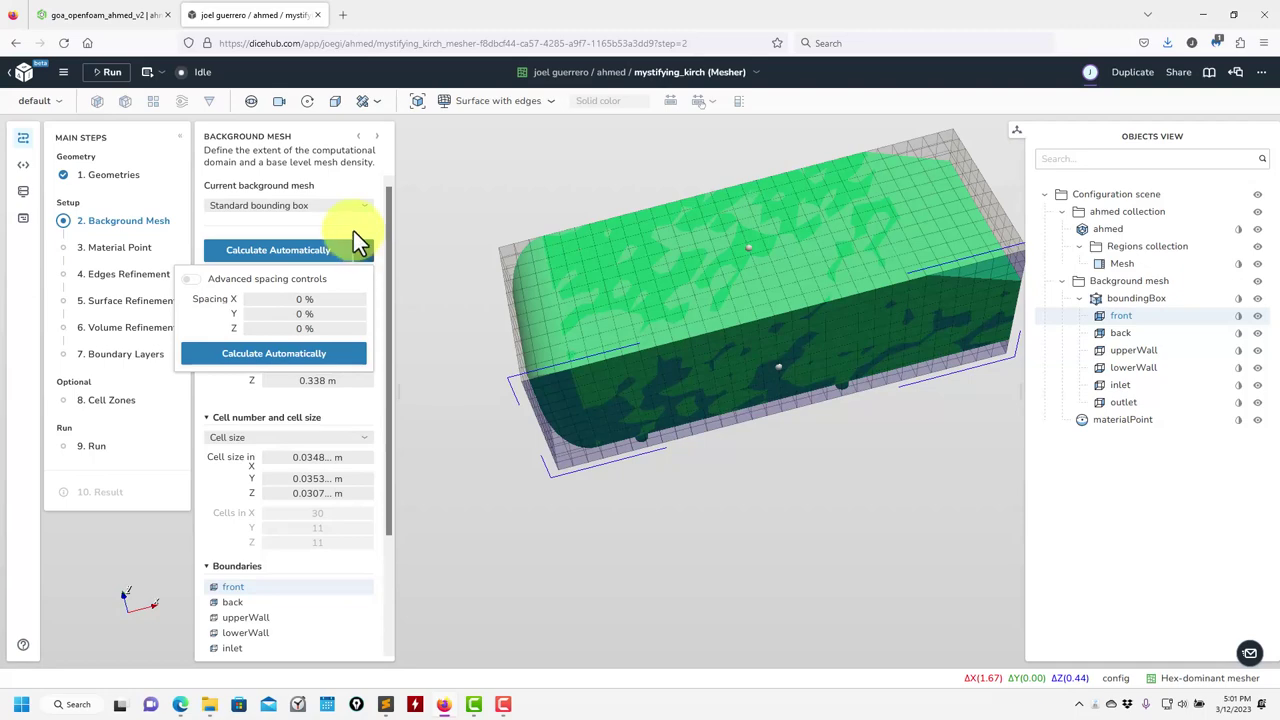
{"action": "left_click", "coordinate": [362, 207]}
{"action": "left_click", "coordinate": [280, 235]}
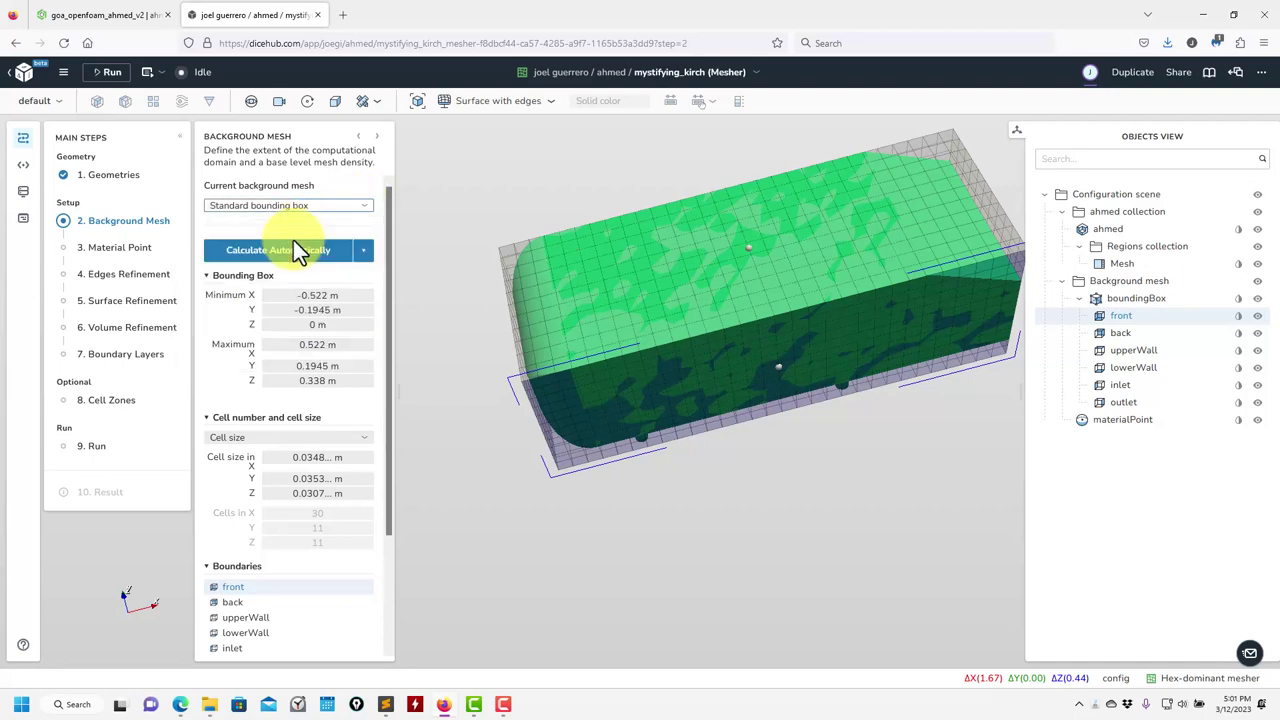
Set the bounding box Minimum to X −2, Y −2, Z 0 m
{"action": "left_click", "coordinate": [340, 297]}
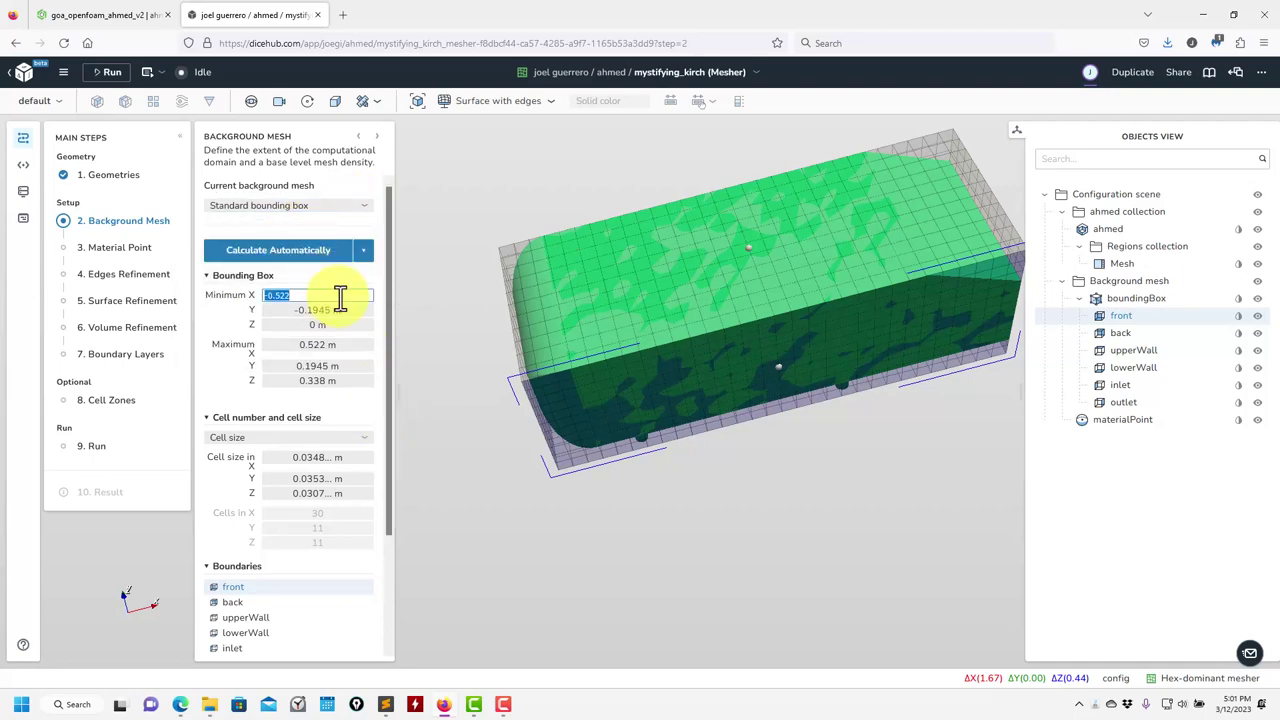
{"action": "type", "text": "-2"}
{"action": "key", "text": "Return"}
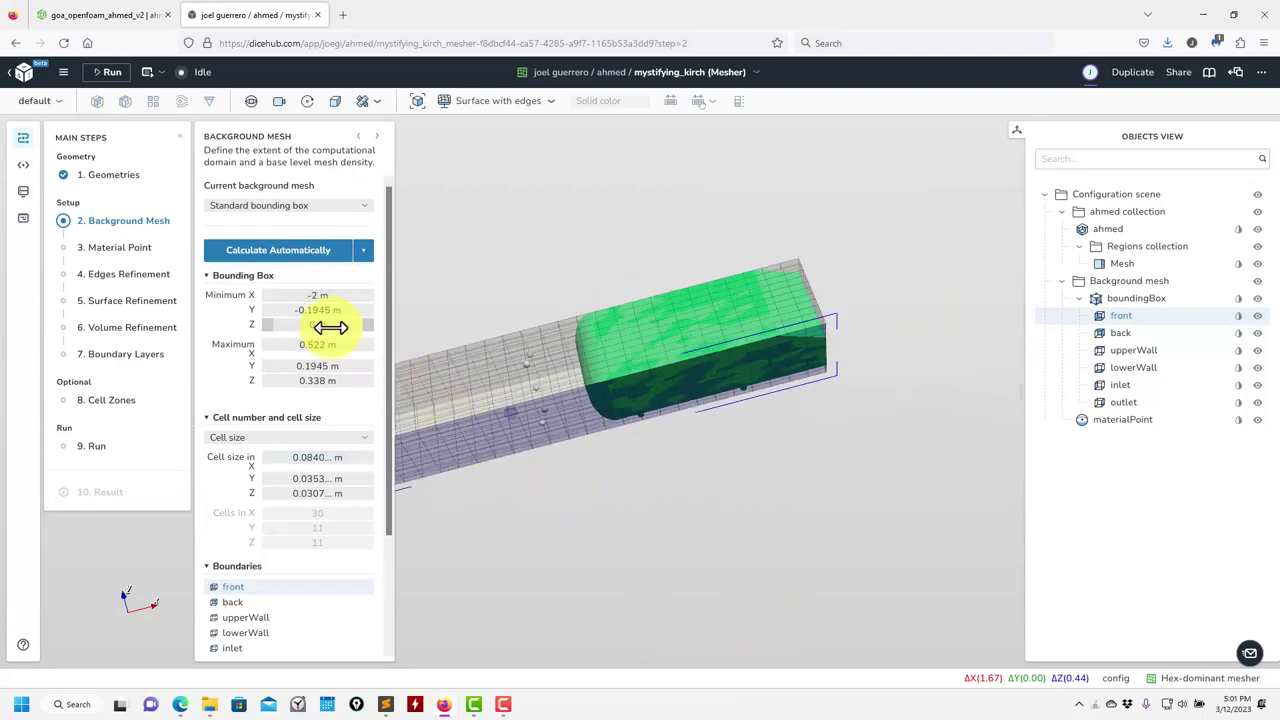
{"action": "left_click", "coordinate": [348, 310]}
{"action": "type", "text": "-2"}
{"action": "key", "text": "Return"}
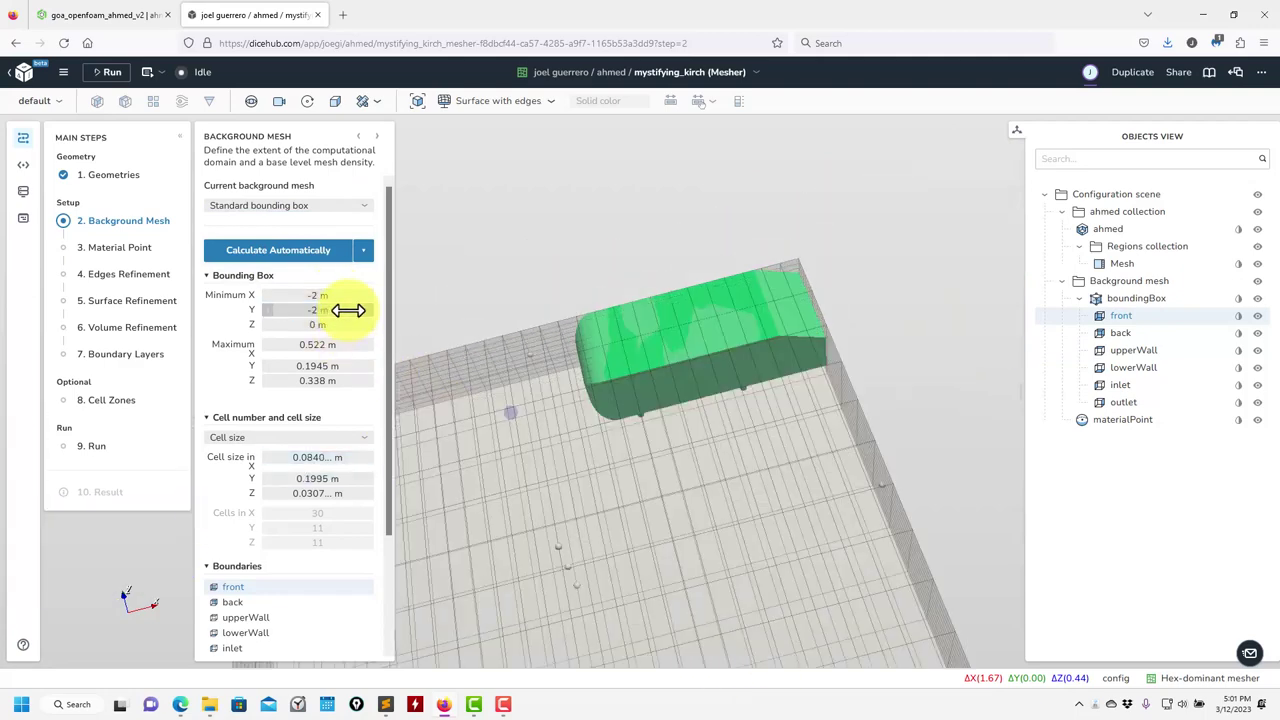
{"action": "left_click", "coordinate": [346, 322]}
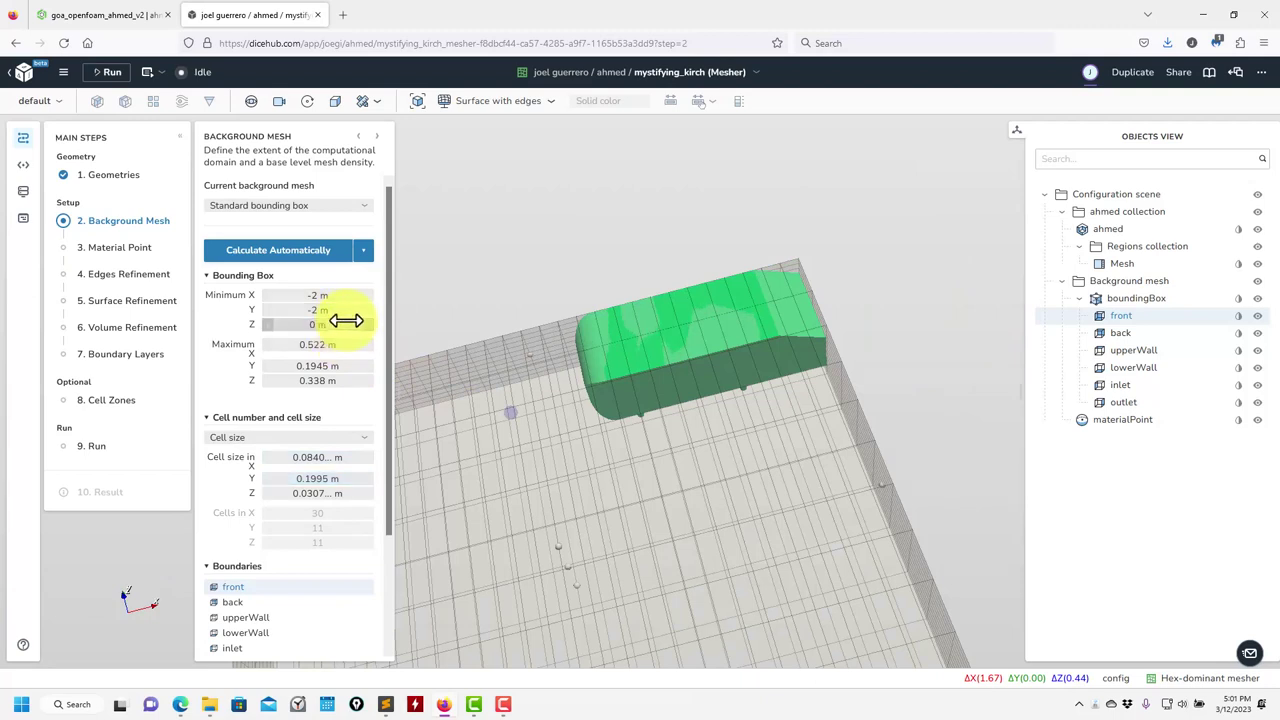
{"action": "key", "text": "Return"}
Set the bounding box Maximum to X 5, Y 2, Z 2 m
{"action": "left_click", "coordinate": [341, 345]}
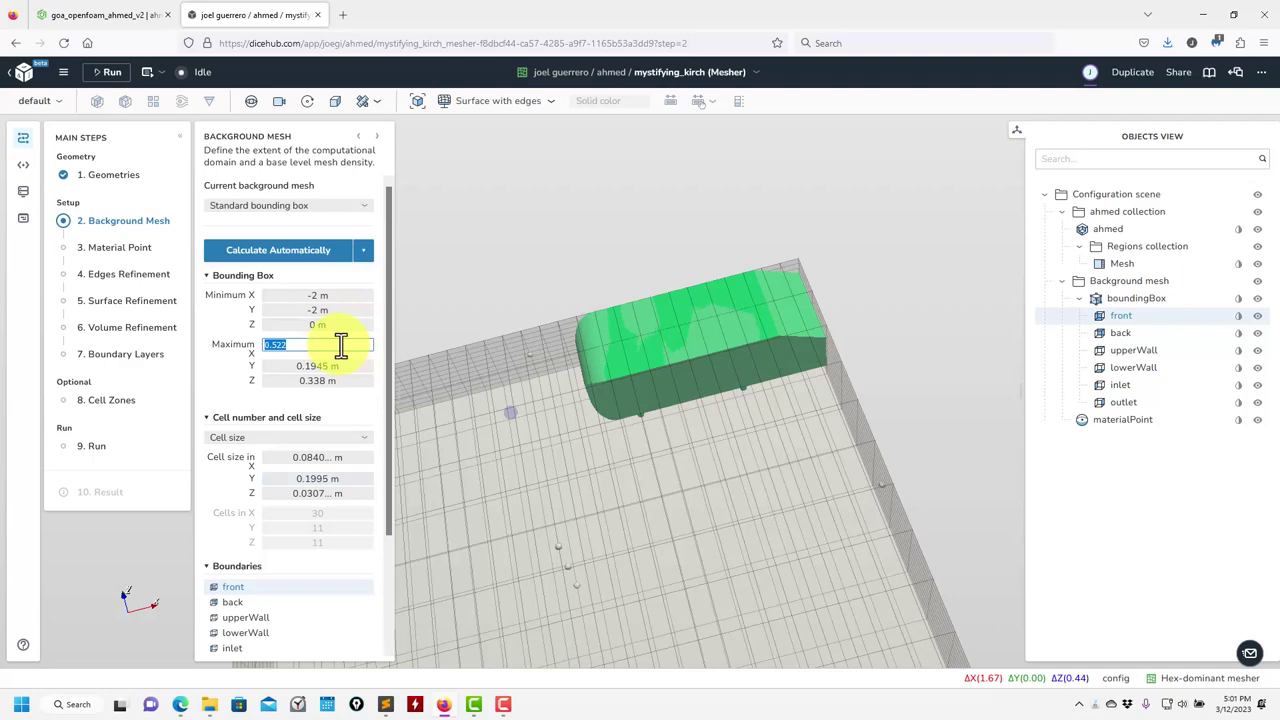
{"action": "key", "text": "Return"}
{"action": "left_click", "coordinate": [337, 365]}
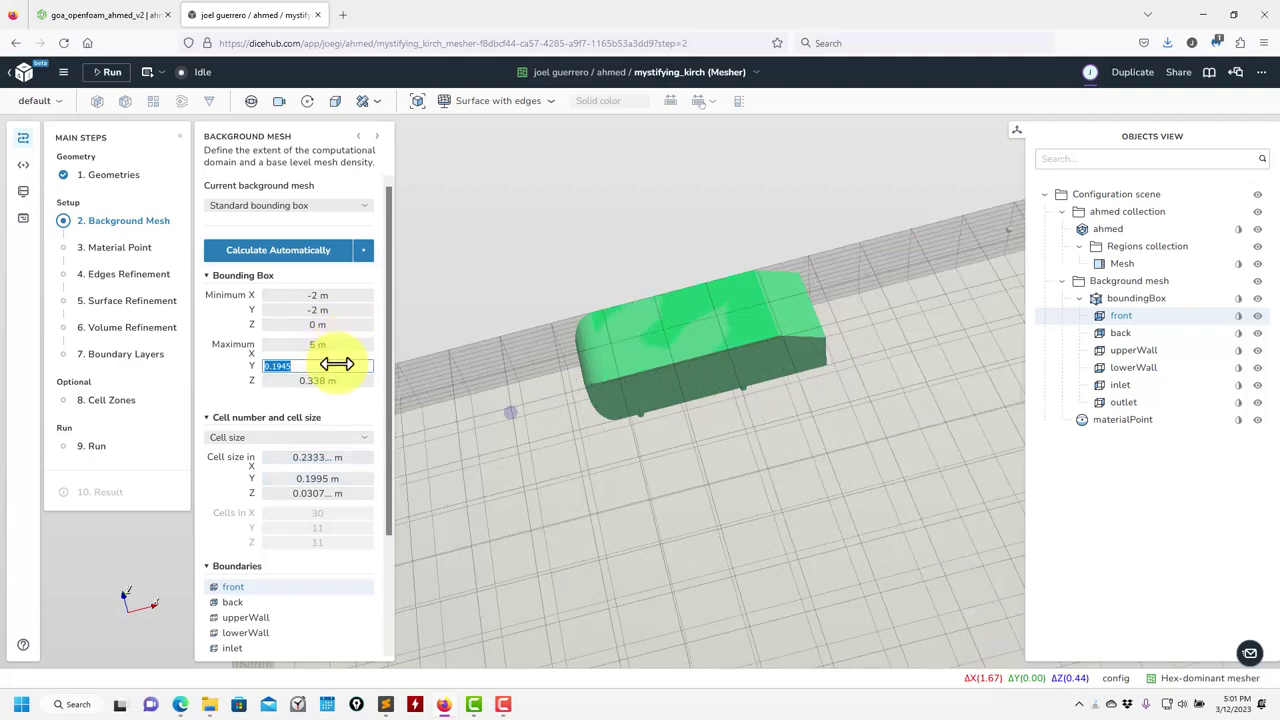
{"action": "type", "text": "2"}
{"action": "key", "text": "Return"}
{"action": "left_click", "coordinate": [334, 381]}
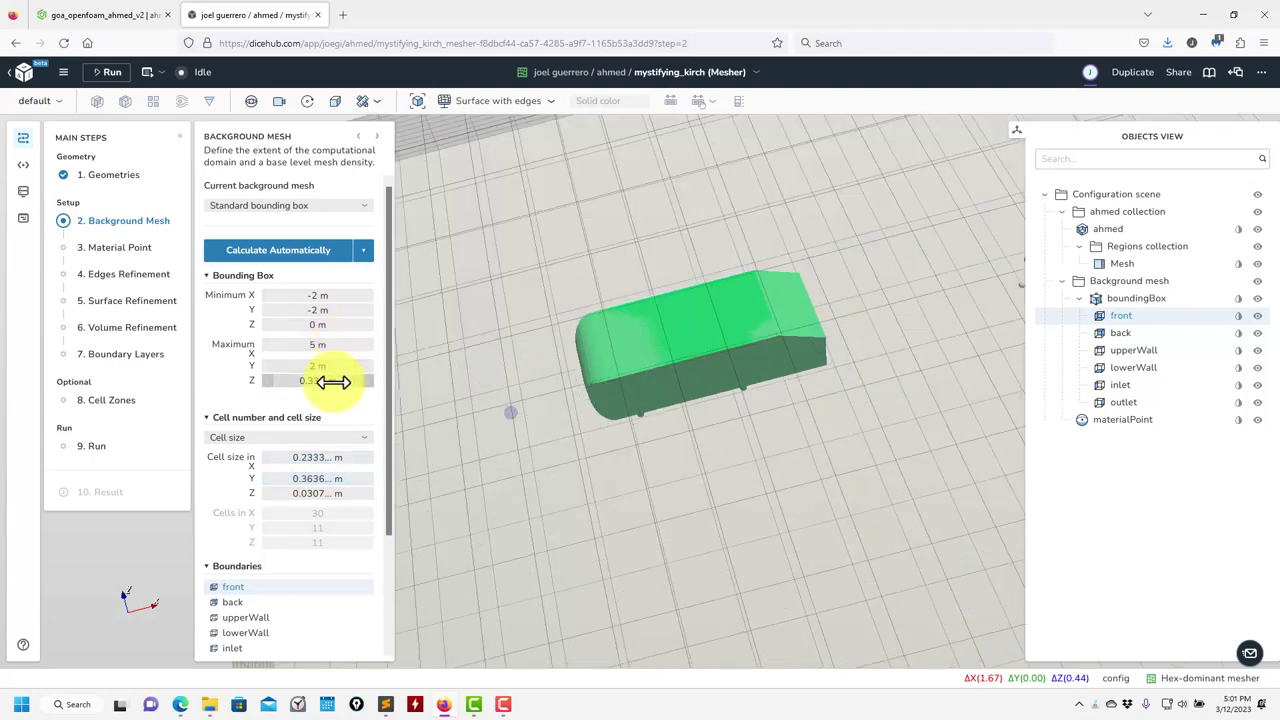
{"action": "type", "text": "2"}
{"action": "key", "text": "Return"}
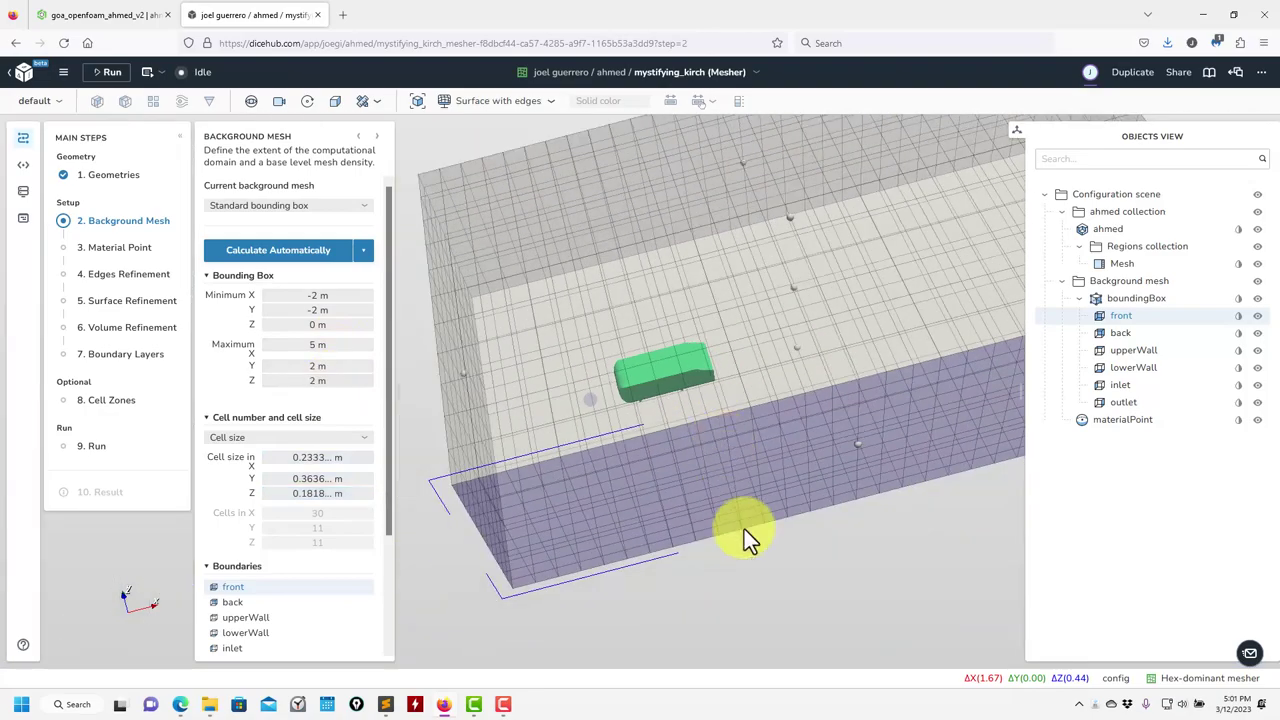
{"action": "left_click_drag", "start_coordinate": [793, 511], "coordinate": [837, 466]}
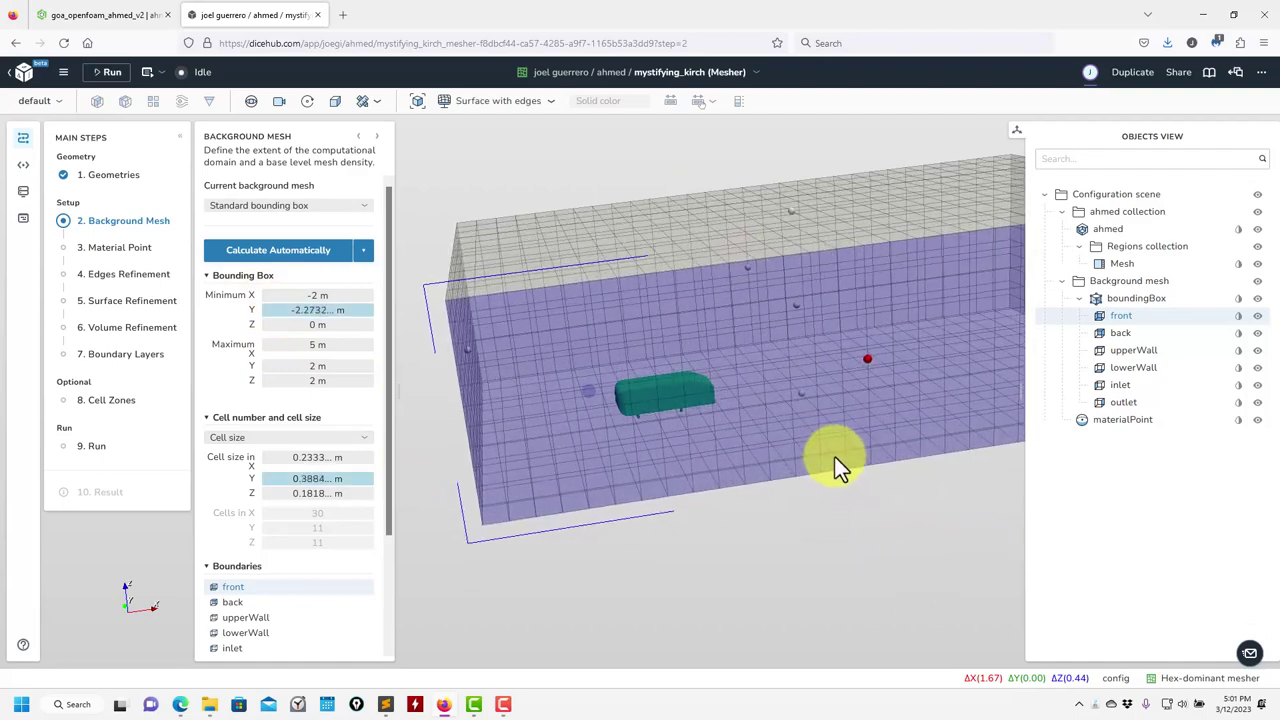
Re-enter Minimum Y as −2 m and inspect the enlarged domain
{"action": "double_click", "coordinate": [313, 310]}
{"action": "triple_click", "coordinate": [317, 312]}
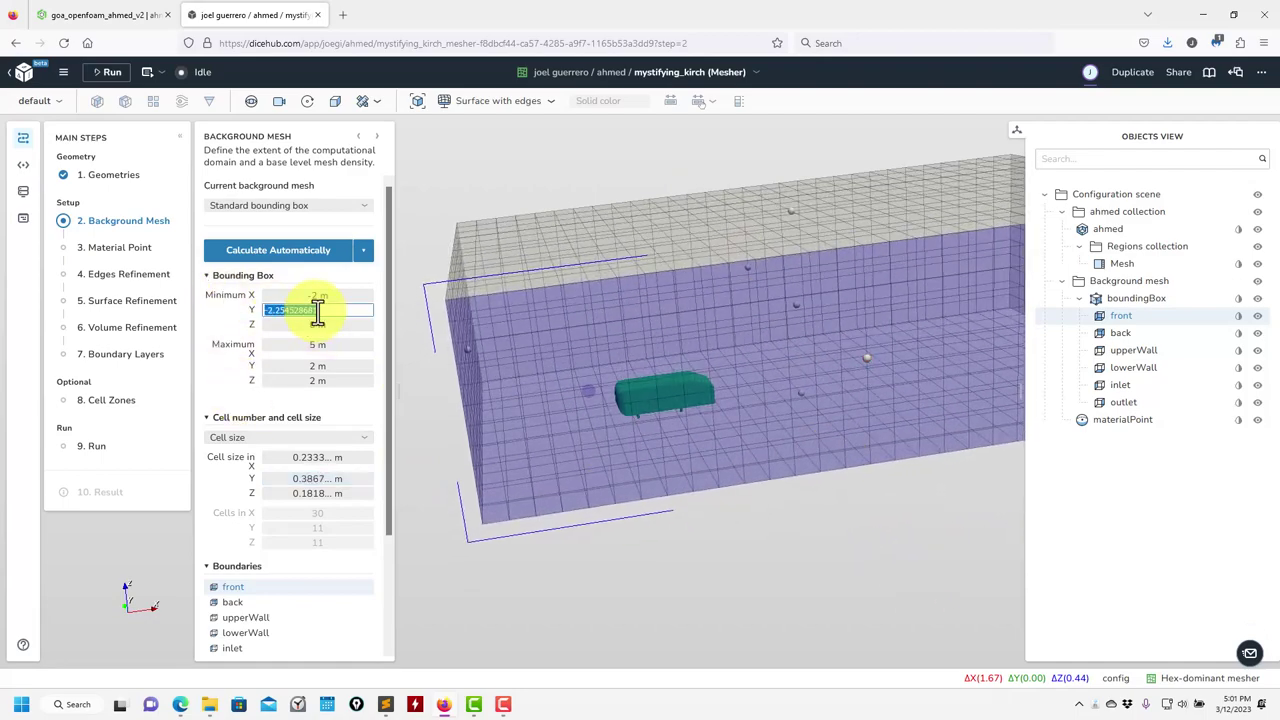
{"action": "type", "text": "-2"}
{"action": "key", "text": "Return"}
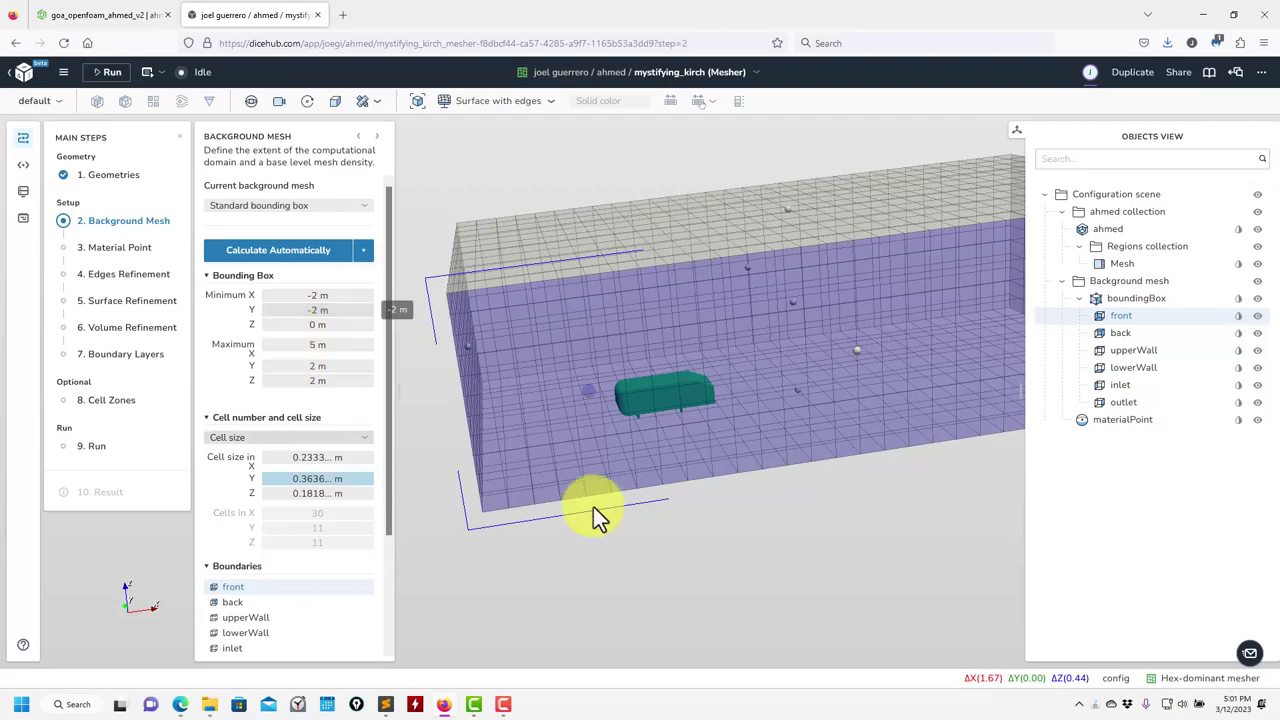
{"action": "left_click_drag", "start_coordinate": [668, 566], "coordinate": [610, 545]}
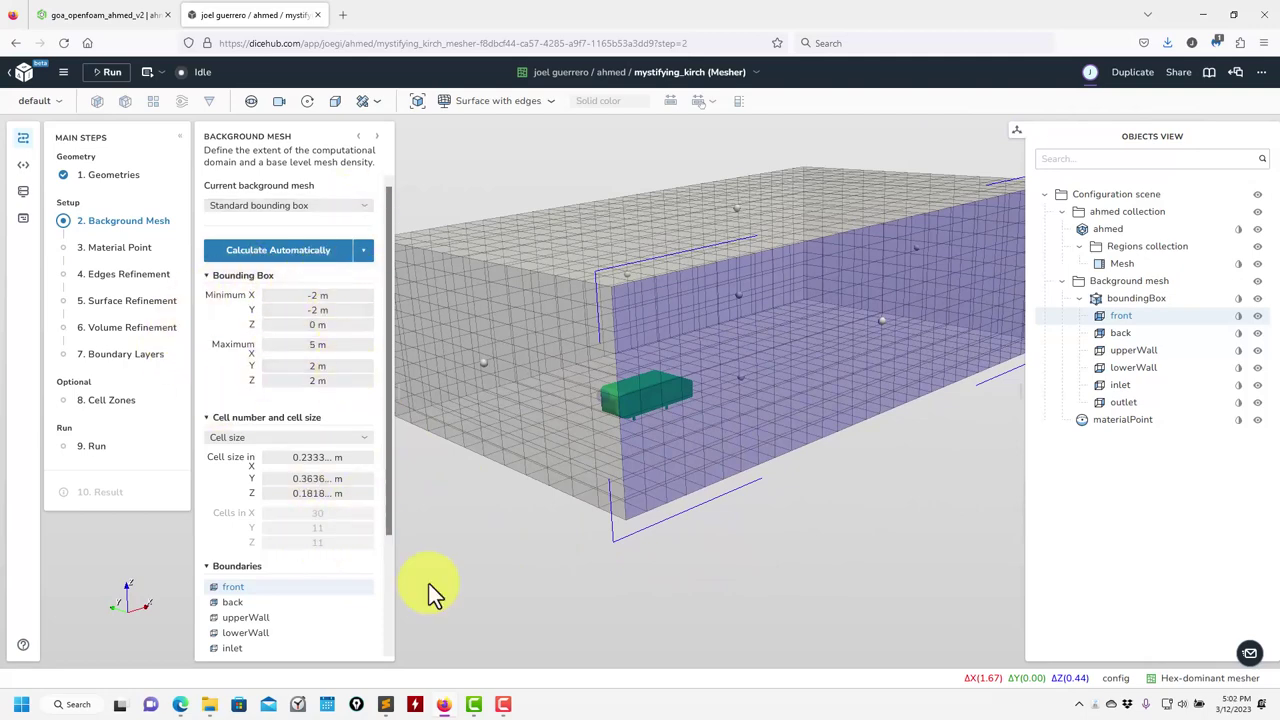
Use Cell size mode with 0.1 m in X, Y and Z, giving 70×40×20 cells
{"action": "left_click", "coordinate": [328, 440]}
{"action": "left_click", "coordinate": [297, 463]}
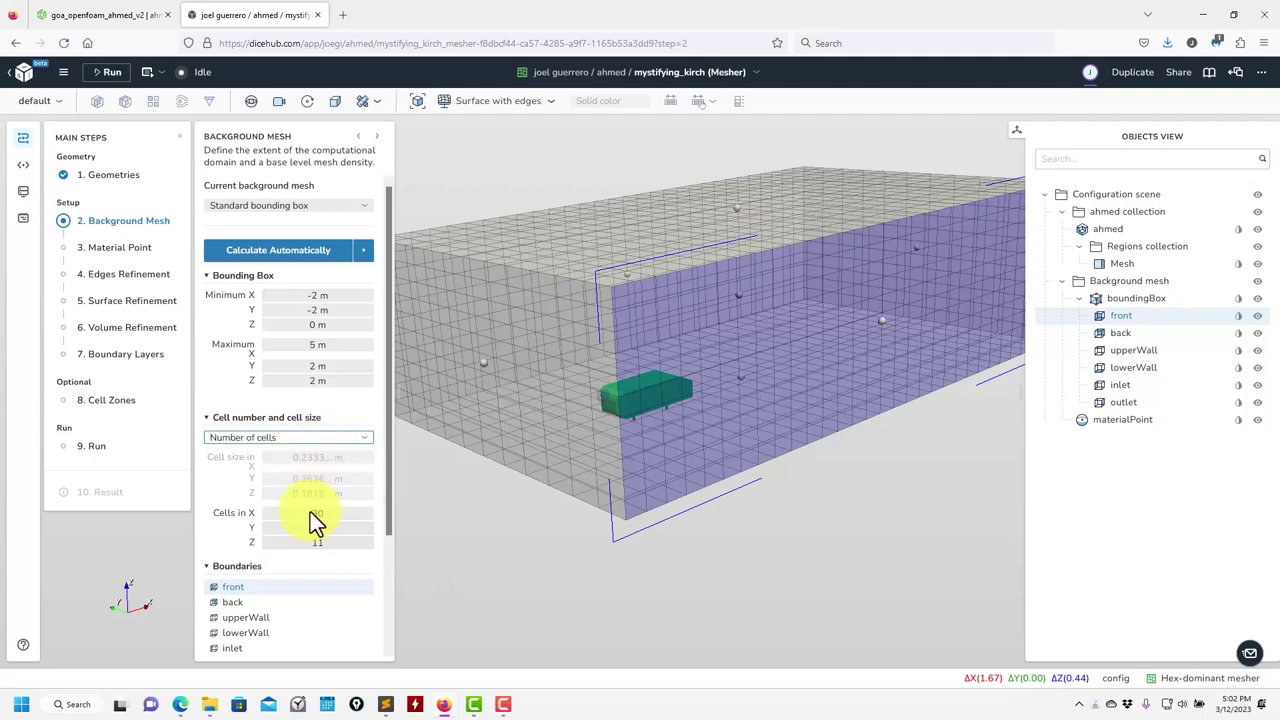
{"action": "left_click", "coordinate": [358, 440]}
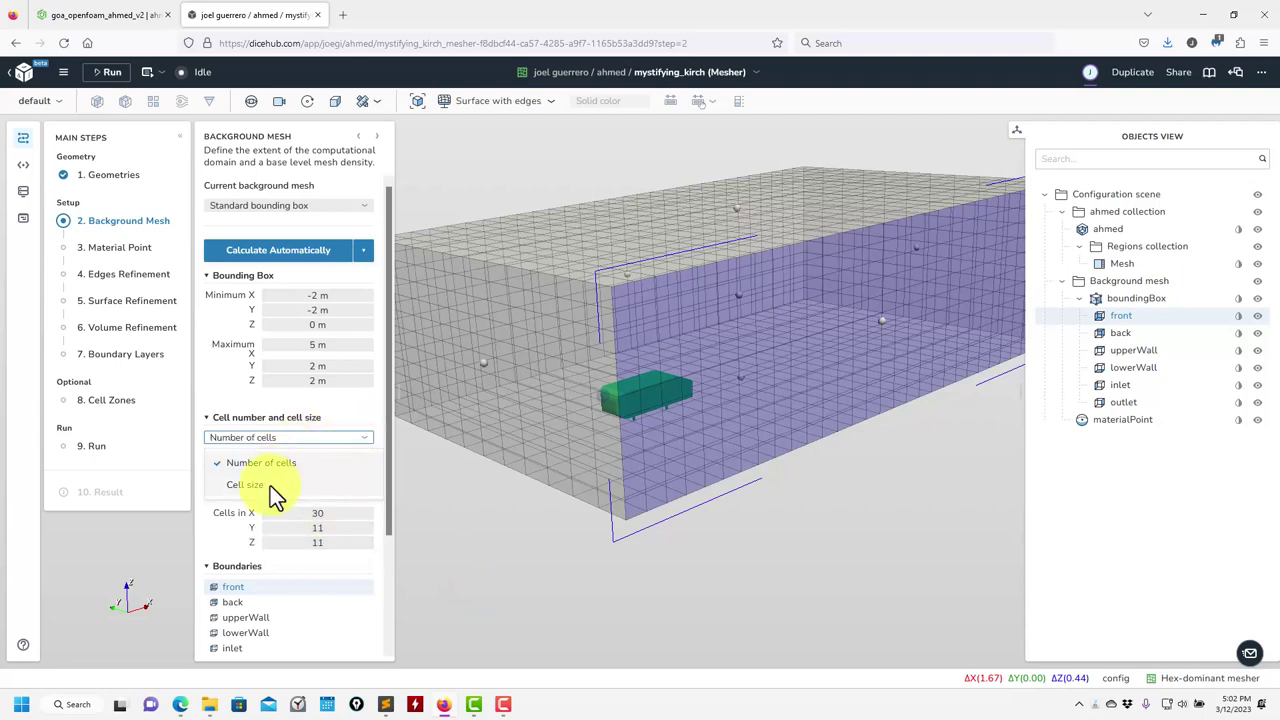
{"action": "left_click", "coordinate": [271, 488]}
{"action": "left_click", "coordinate": [323, 460]}
{"action": "type", "text": "0.1"}
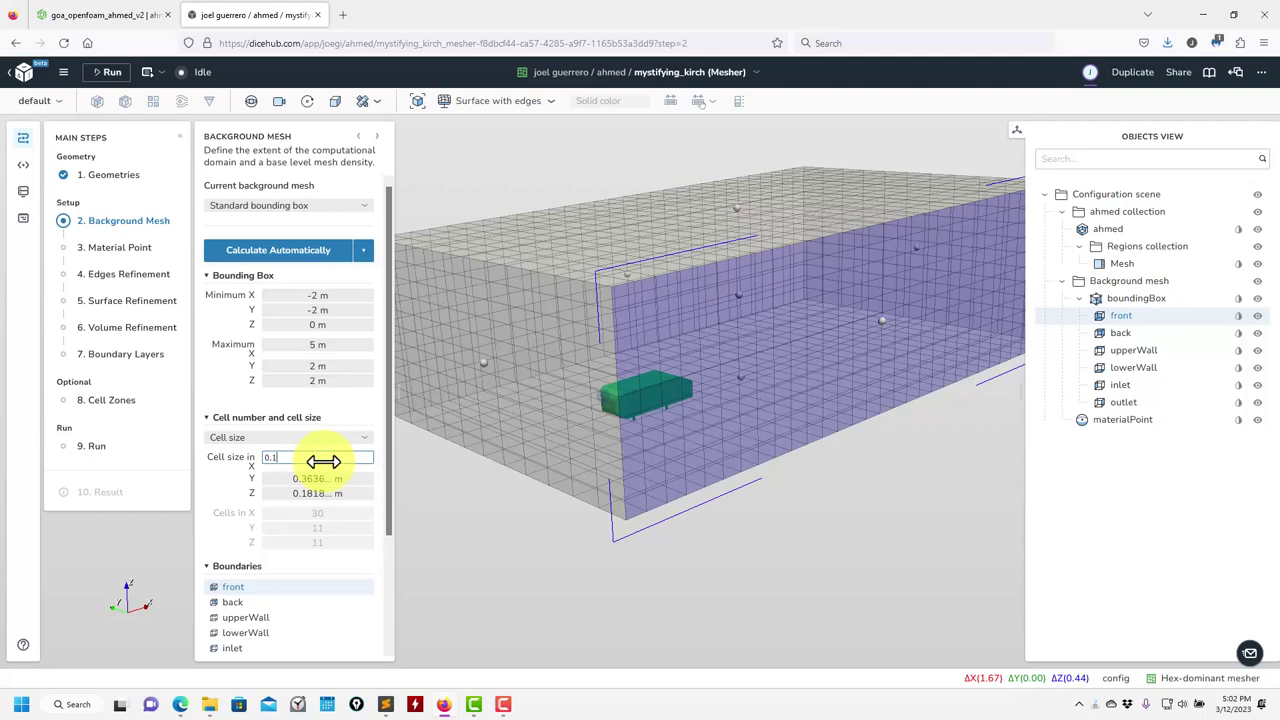
{"action": "key", "text": "Return"}
{"action": "left_click_drag", "start_coordinate": [305, 477], "coordinate": [306, 478]}
{"action": "left_click", "coordinate": [314, 494]}
{"action": "type", "text": "0.1"}
{"action": "key", "text": "Return"}
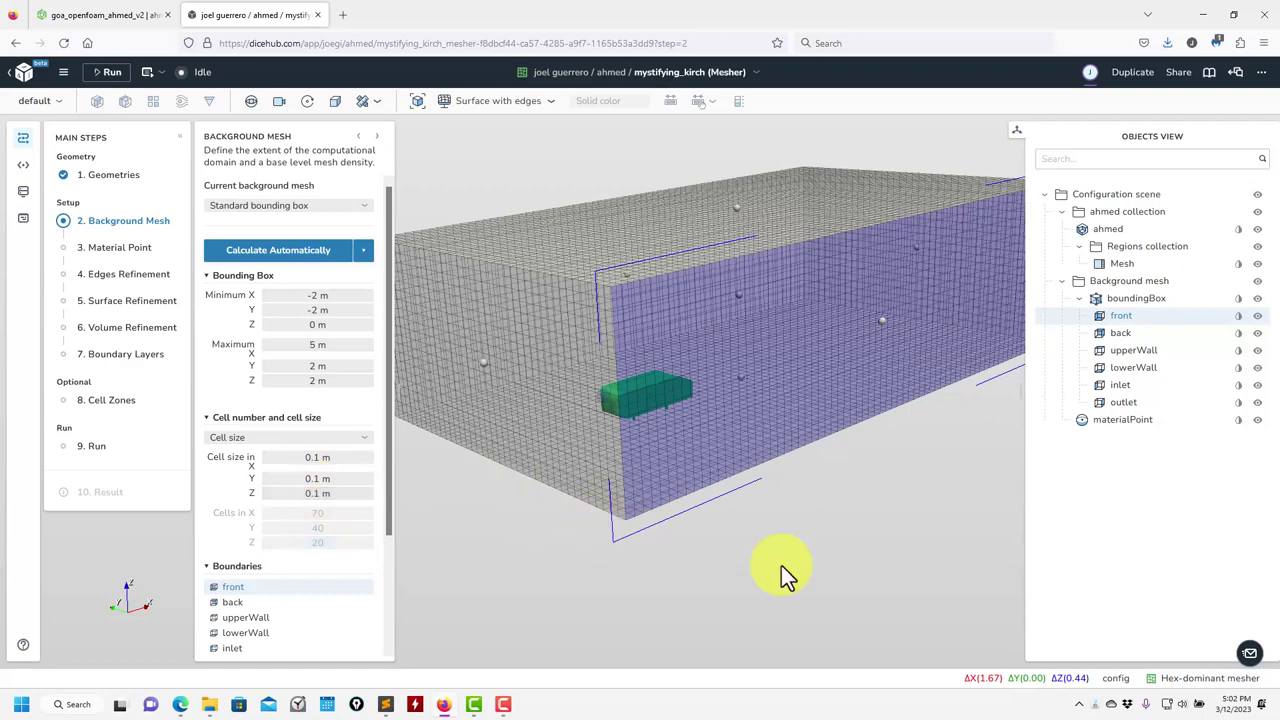
{"action": "left_click_drag", "start_coordinate": [823, 569], "coordinate": [873, 572]}
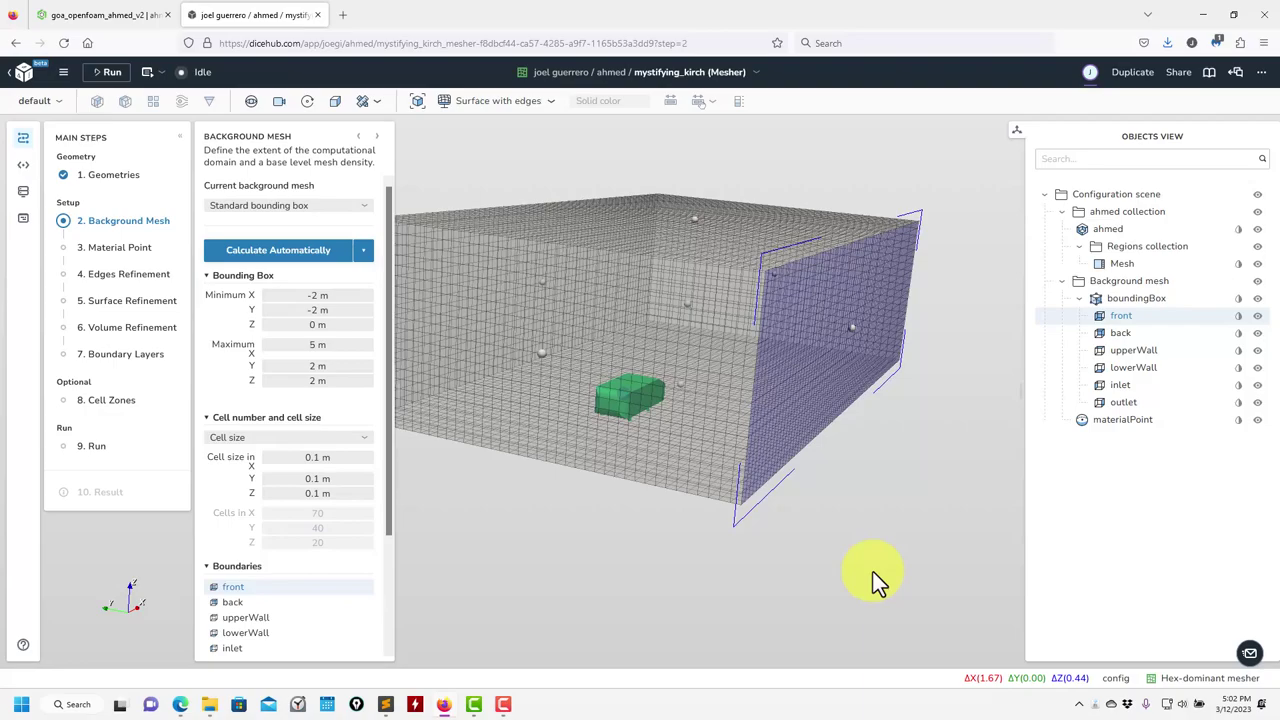
{"action": "left_click_drag", "start_coordinate": [633, 623], "coordinate": [609, 571]}
{"action": "scroll", "coordinate": [630, 572], "scroll_direction": "up", "scroll_amount": 5}
{"action": "left_click", "coordinate": [730, 606]}
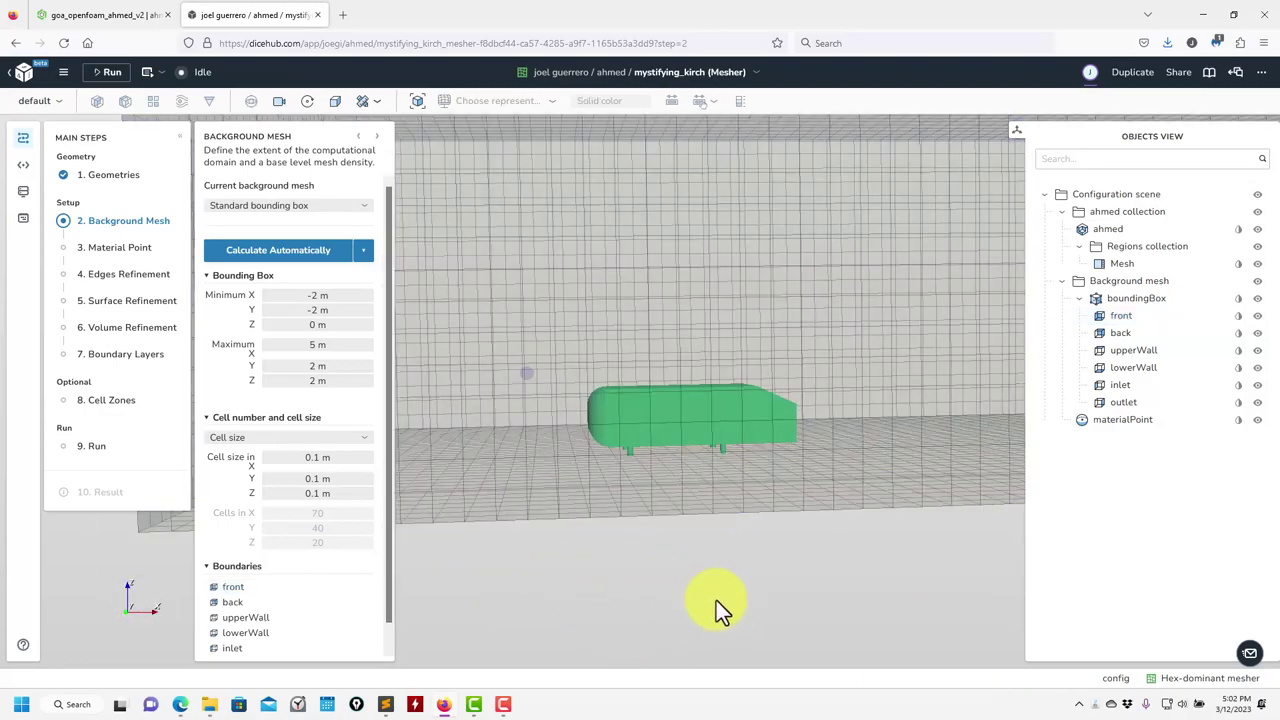
{"action": "scroll", "coordinate": [769, 600], "scroll_direction": "up", "scroll_amount": 5}
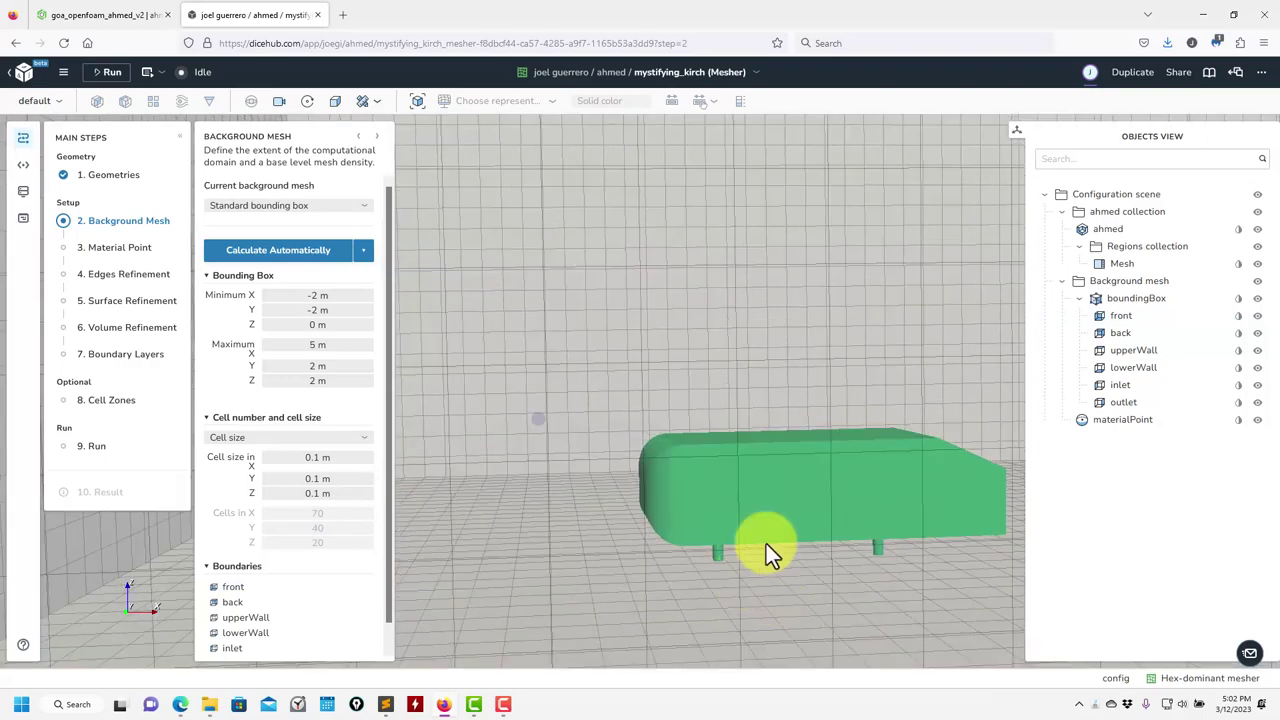
{"action": "left_click_drag", "start_coordinate": [684, 423], "coordinate": [670, 338]}
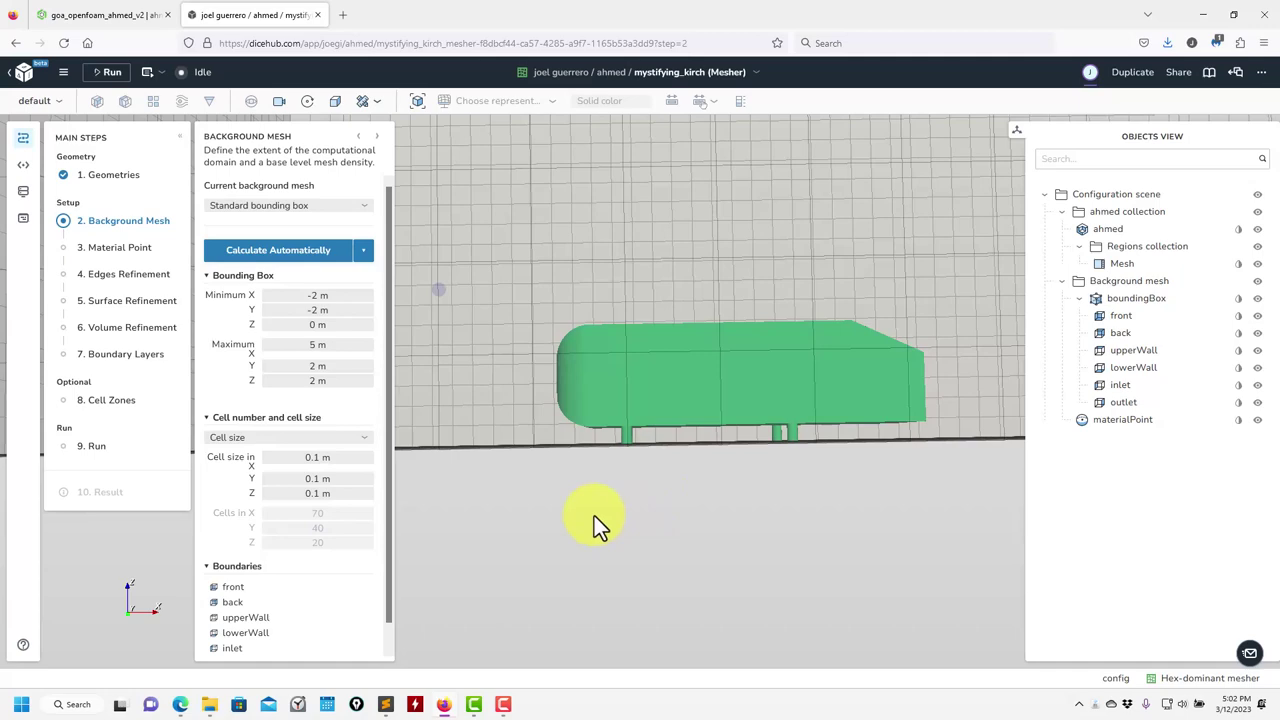
{"action": "left_click", "coordinate": [417, 101]}
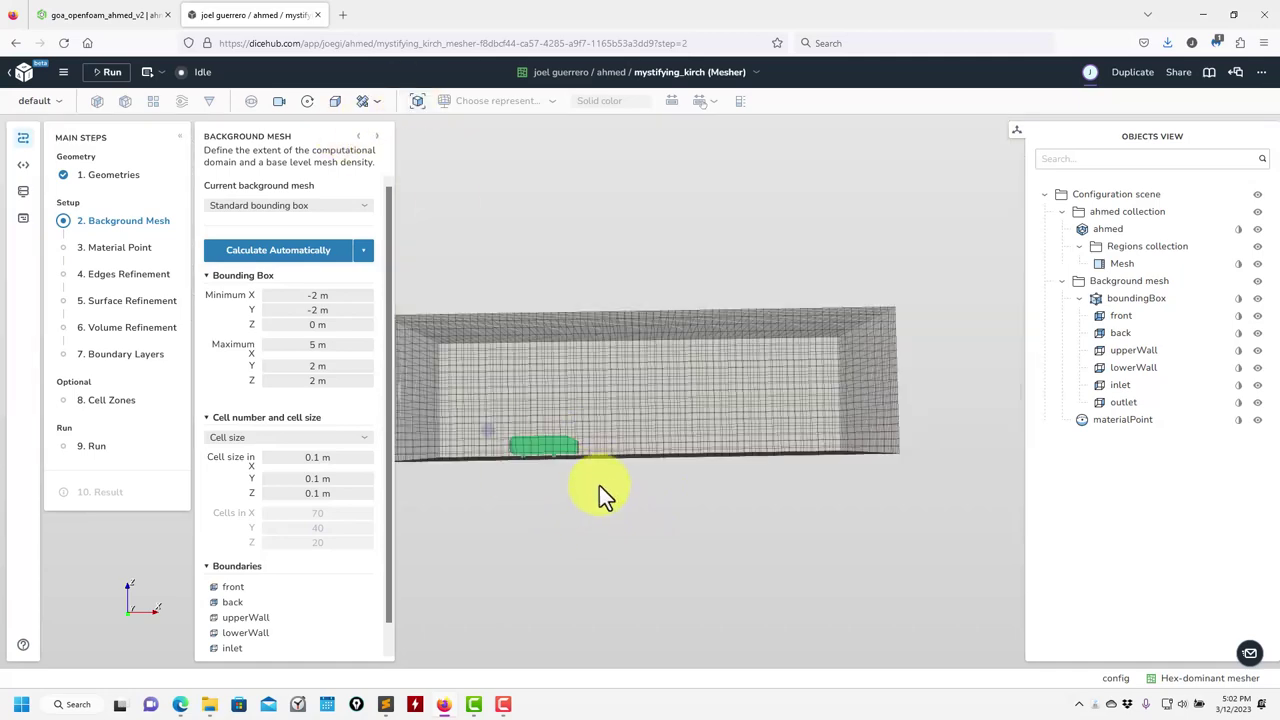
{"action": "left_click_drag", "start_coordinate": [613, 522], "coordinate": [779, 567]}
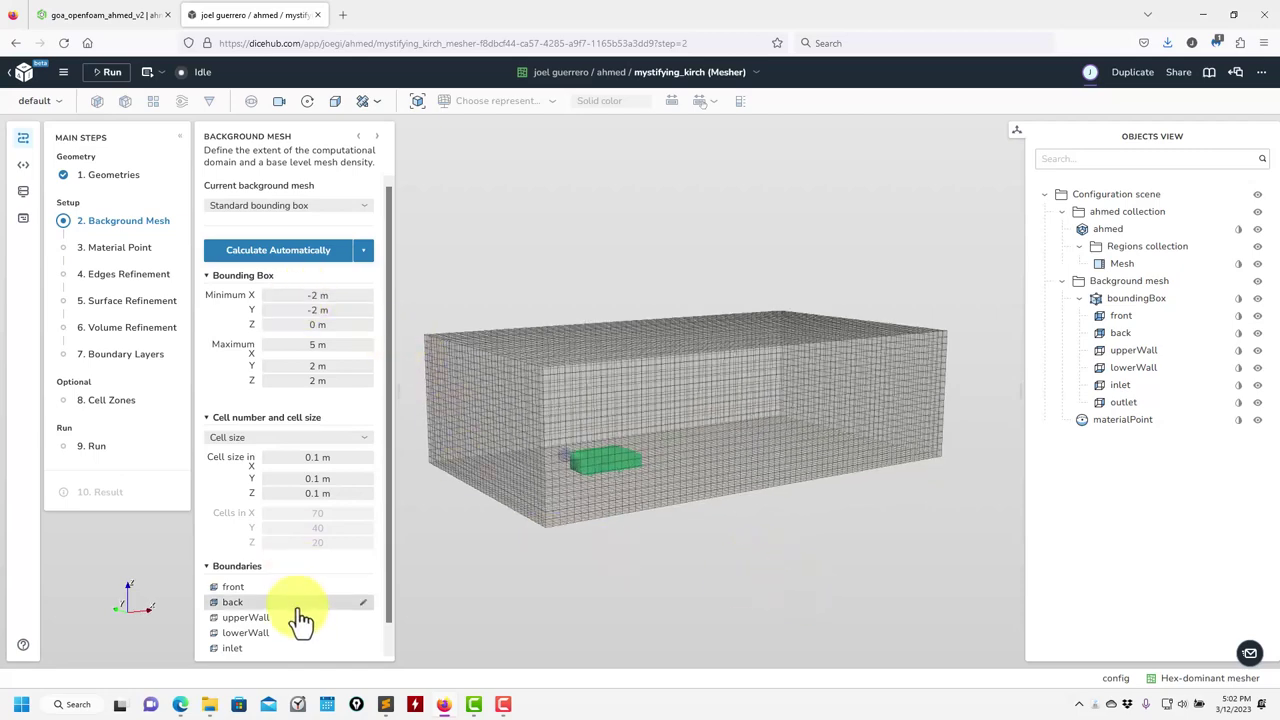
Highlight the front, back, upperWall, lowerWall, inlet and outlet boundaries in turn, then open step 3 Material Point
{"action": "scroll", "coordinate": [391, 596], "scroll_direction": "down", "scroll_amount": 1}
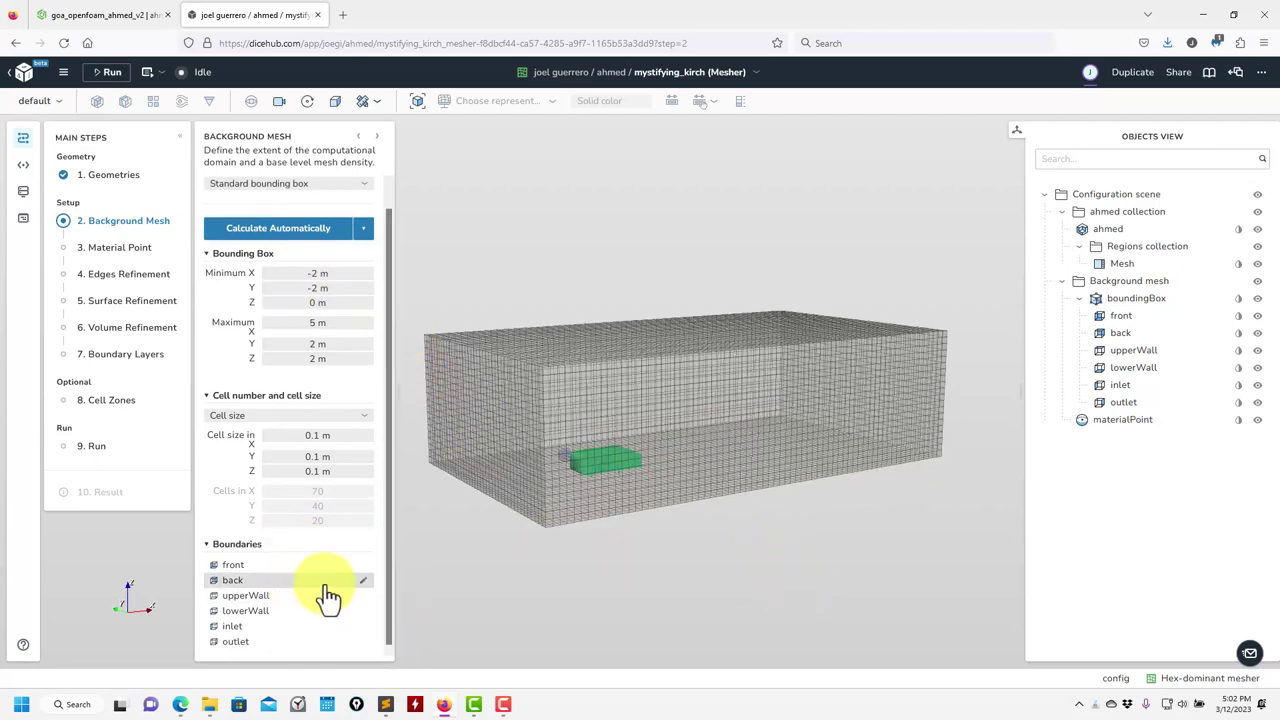
{"action": "left_click", "coordinate": [268, 566]}
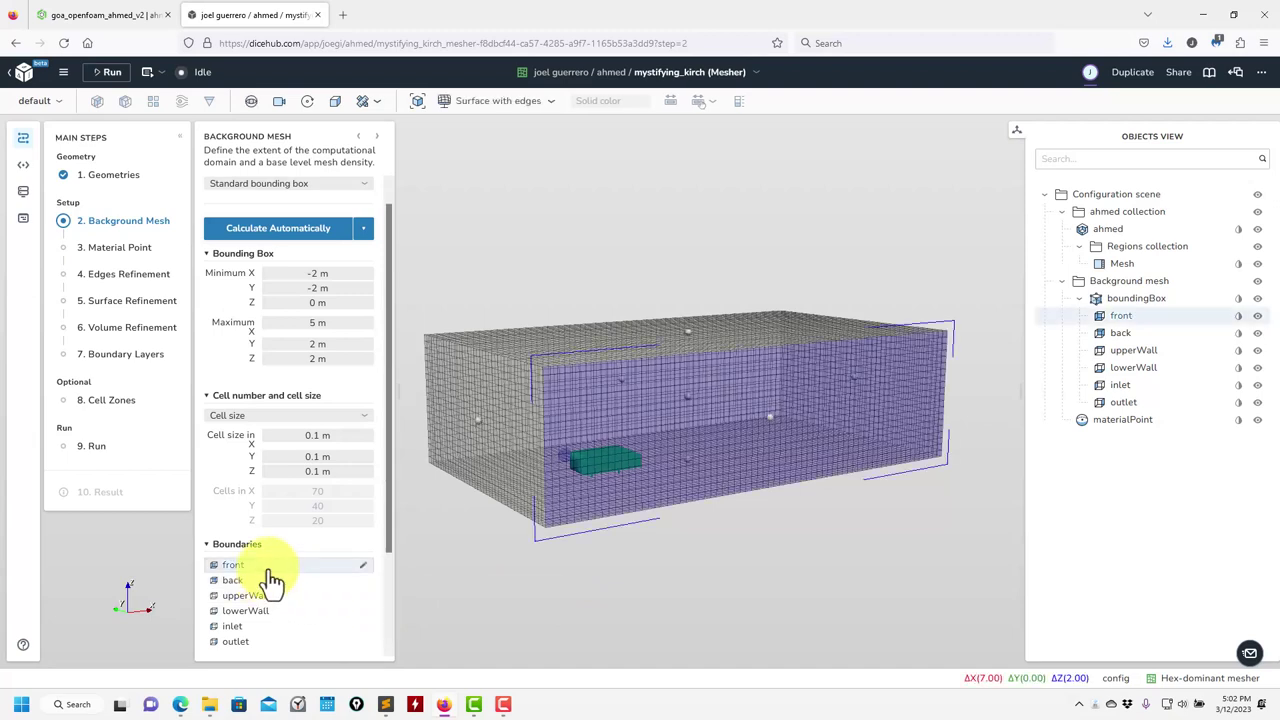
{"action": "left_click", "coordinate": [271, 581]}
{"action": "left_click", "coordinate": [268, 596]}
{"action": "left_click", "coordinate": [268, 611]}
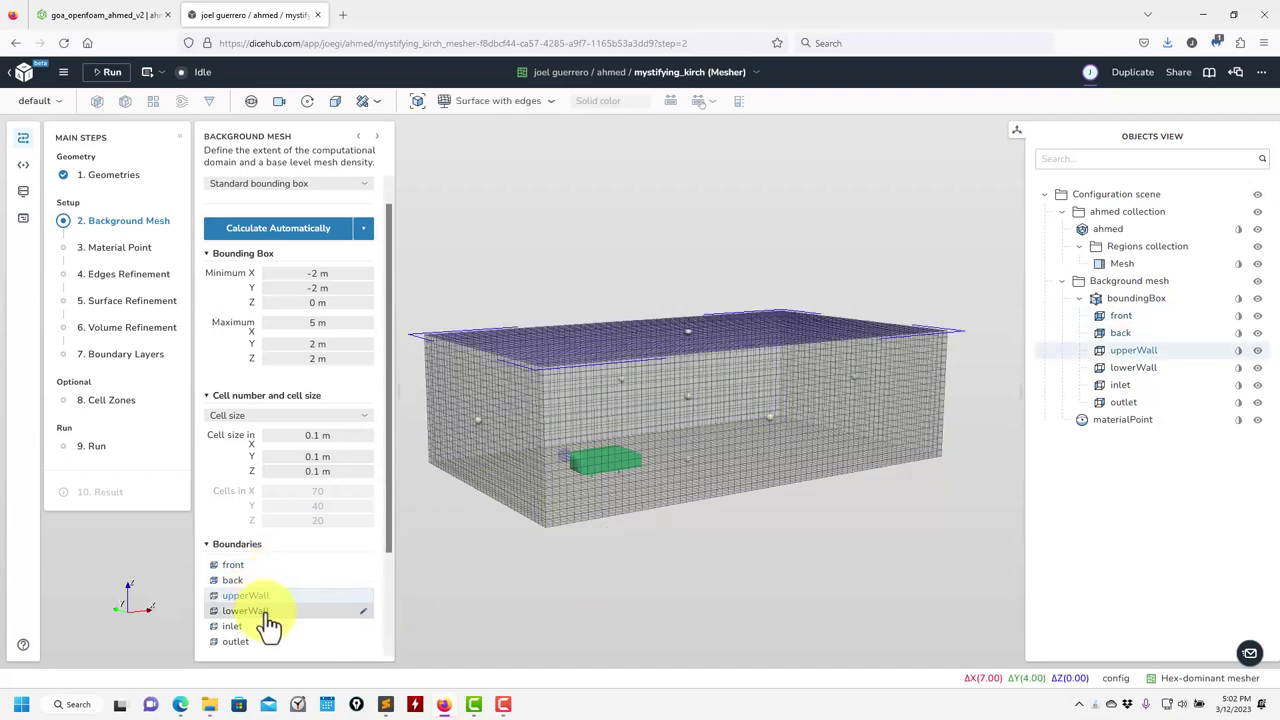
{"action": "left_click", "coordinate": [268, 626]}
{"action": "left_click", "coordinate": [268, 641]}
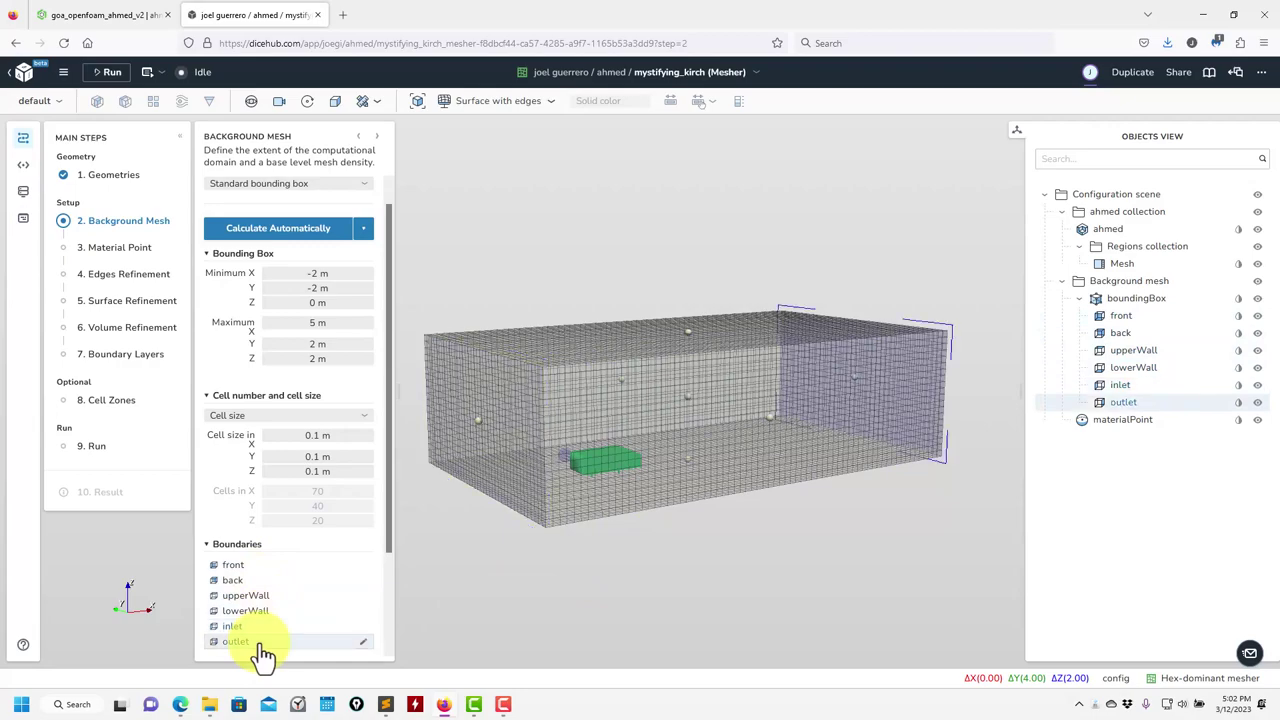
{"action": "left_click", "coordinate": [106, 248]}
{"action": "left_click_drag", "start_coordinate": [494, 539], "coordinate": [651, 596]}
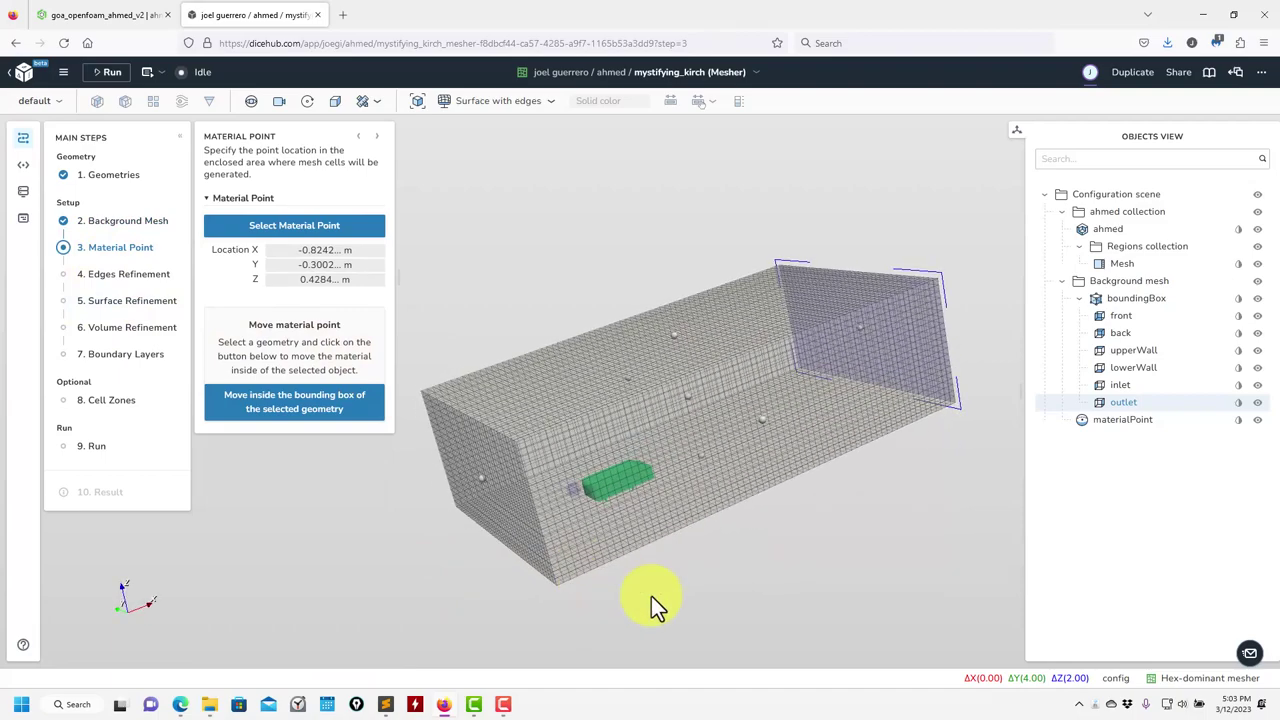
Clear the outlet selection, then select and deselect the domain's front face while orbiting the mesh box
{"action": "left_click", "coordinate": [654, 595]}
{"action": "left_click_drag", "start_coordinate": [793, 554], "coordinate": [891, 463]}
{"action": "left_click", "coordinate": [843, 375]}
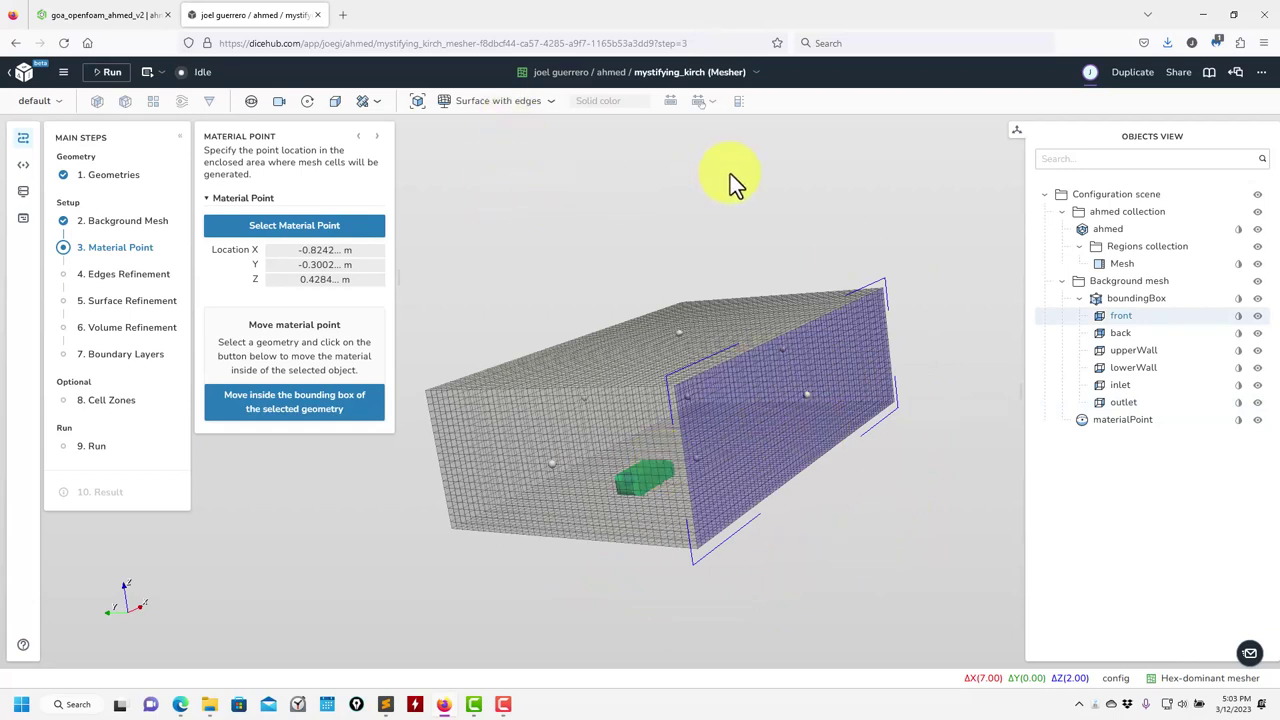
{"action": "left_click", "coordinate": [911, 173]}
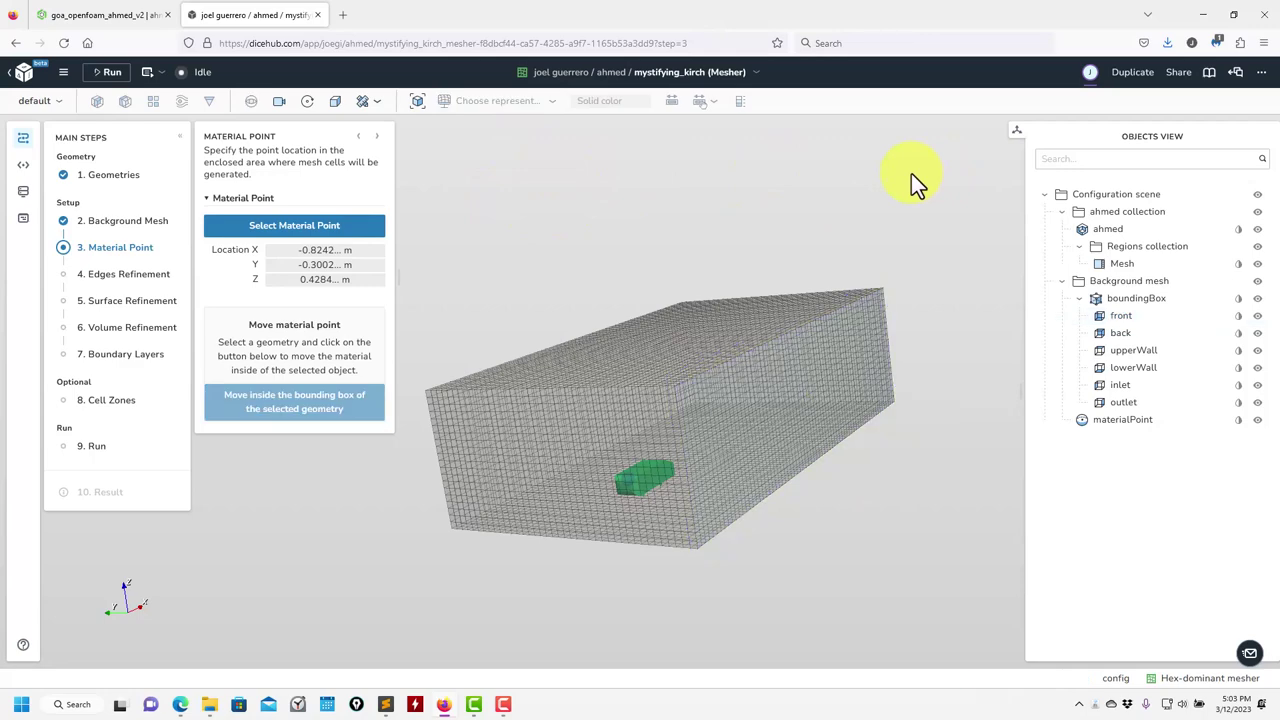
{"action": "left_click_drag", "start_coordinate": [911, 174], "coordinate": [836, 174]}
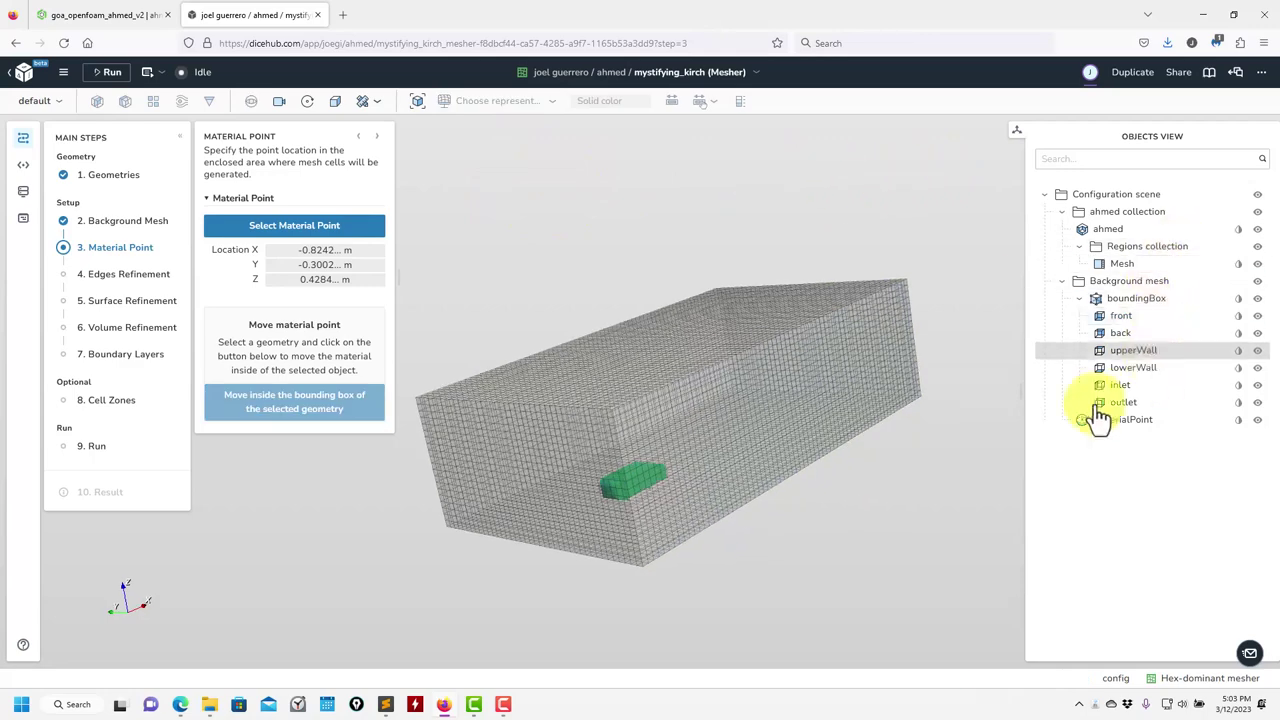
{"action": "left_click_drag", "start_coordinate": [484, 323], "coordinate": [518, 298]}
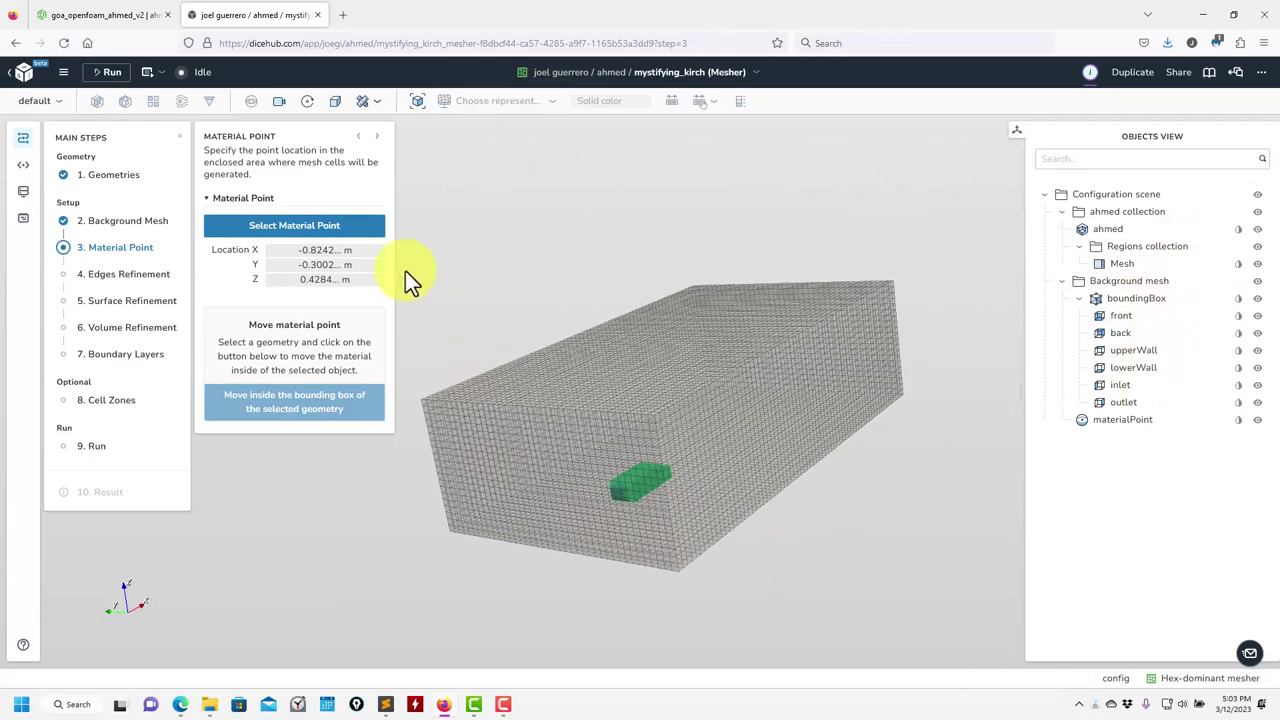
Place the material point inside the box at X −0.824, Y −0.300, Z 0.428 m
{"action": "left_click", "coordinate": [358, 228]}
{"action": "scroll", "coordinate": [628, 218], "scroll_direction": "down", "scroll_amount": 10}
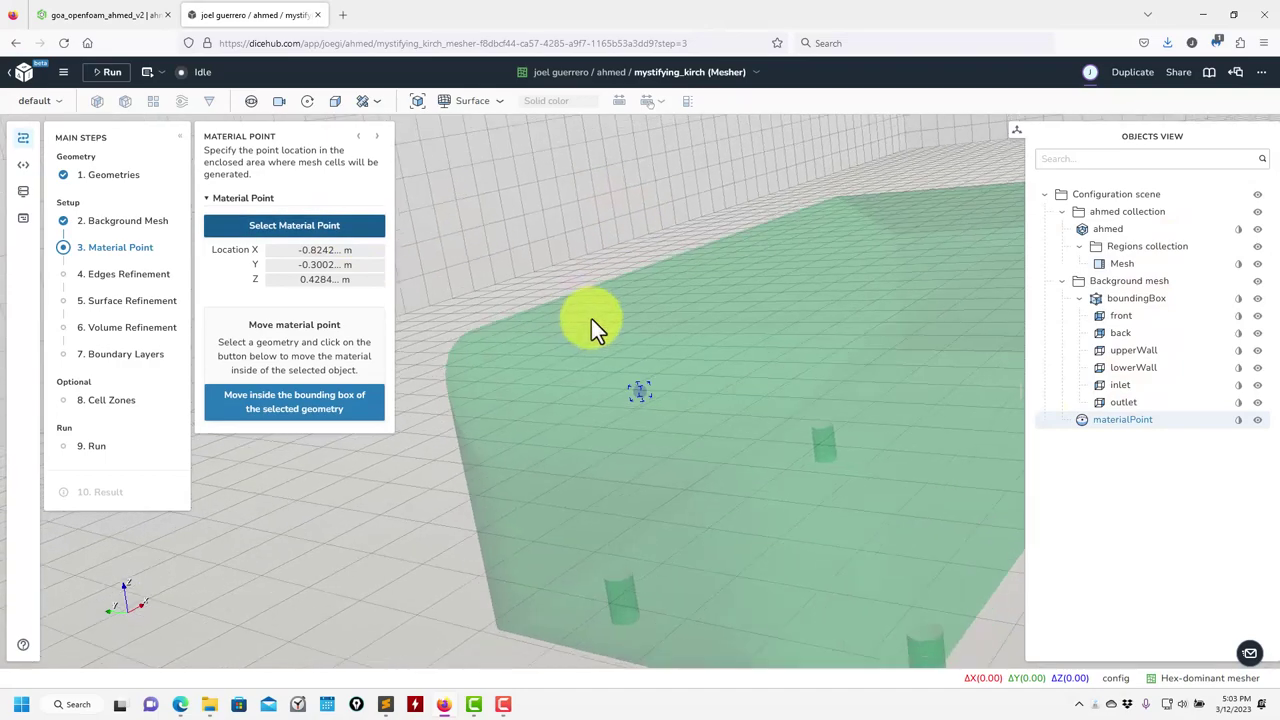
{"action": "scroll", "coordinate": [710, 437], "scroll_direction": "up", "scroll_amount": 10}
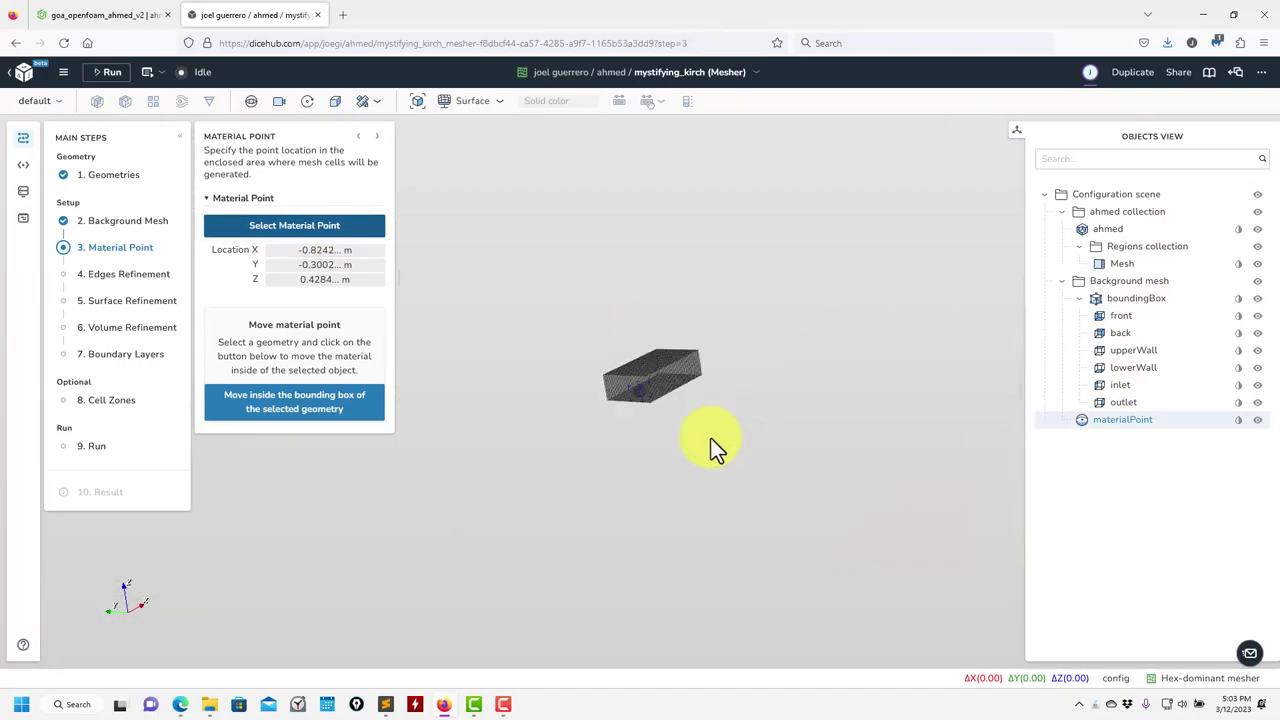
{"action": "left_click_drag", "start_coordinate": [663, 503], "coordinate": [690, 400]}
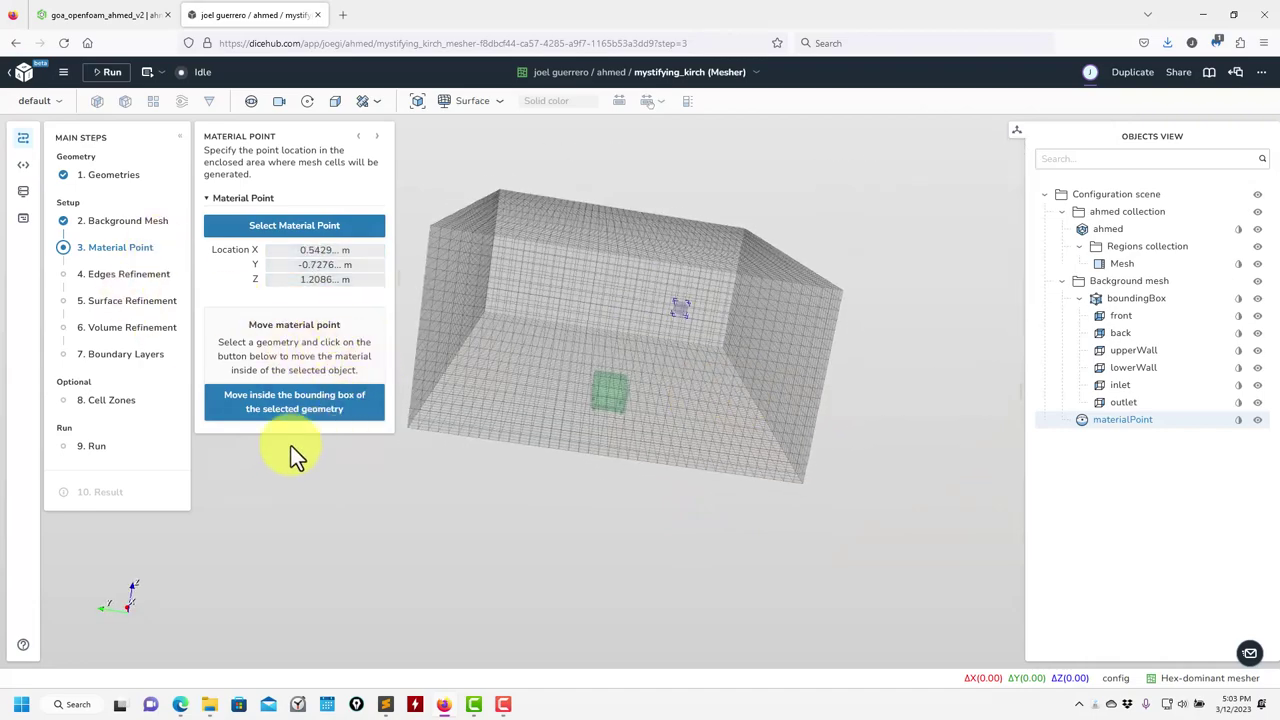
{"action": "left_click", "coordinate": [287, 401]}
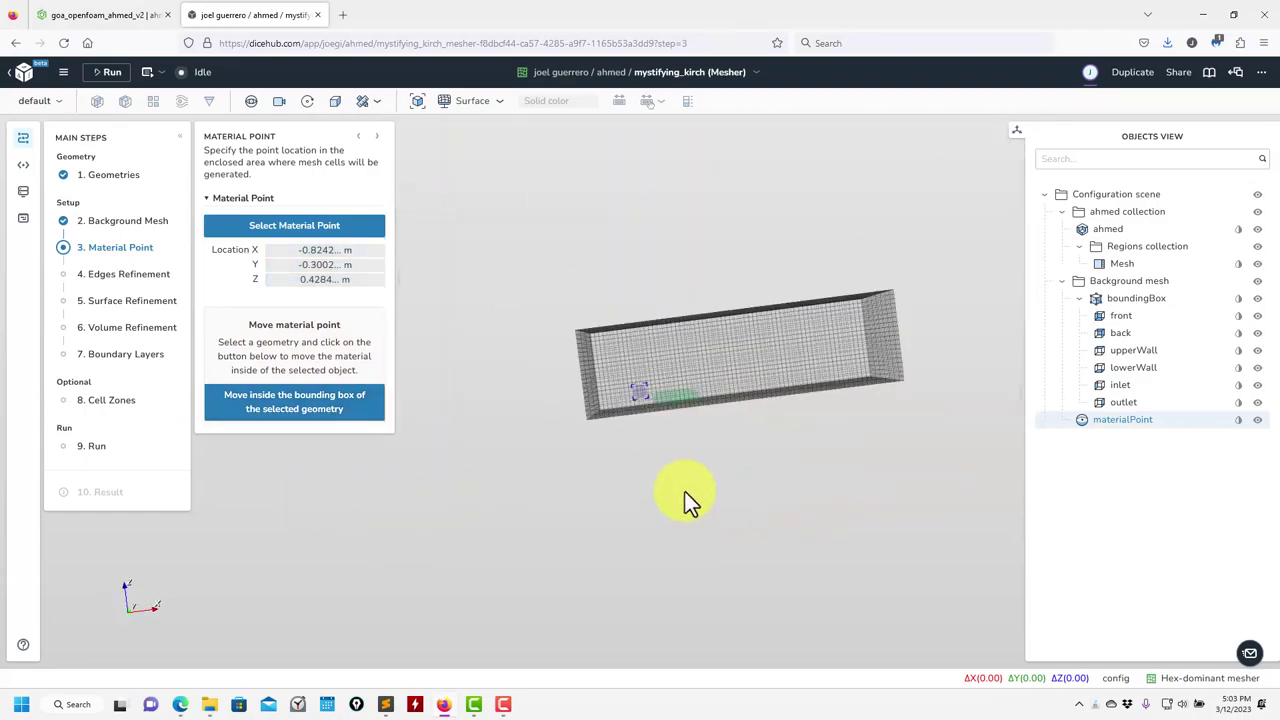
{"action": "scroll", "coordinate": [670, 470], "scroll_direction": "up", "scroll_amount": 5}
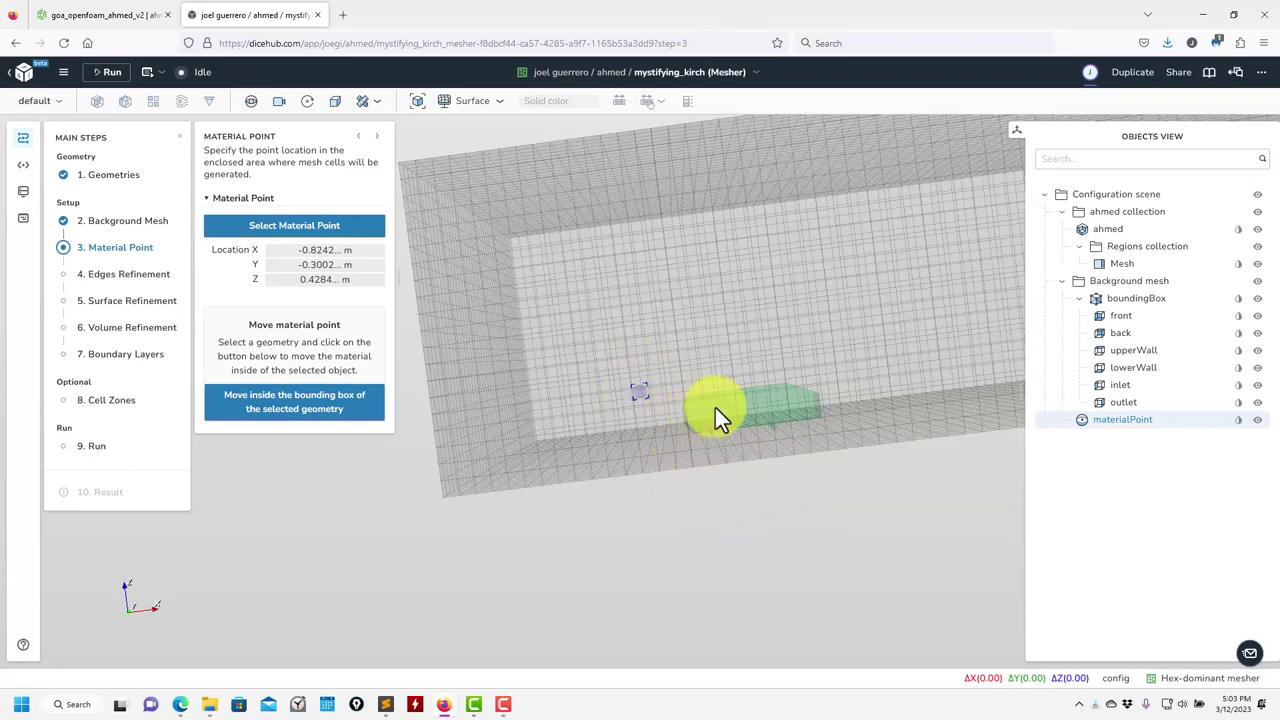
{"action": "left_click_drag", "start_coordinate": [677, 463], "coordinate": [534, 557]}
{"action": "scroll", "coordinate": [578, 522], "scroll_direction": "down", "scroll_amount": 5}
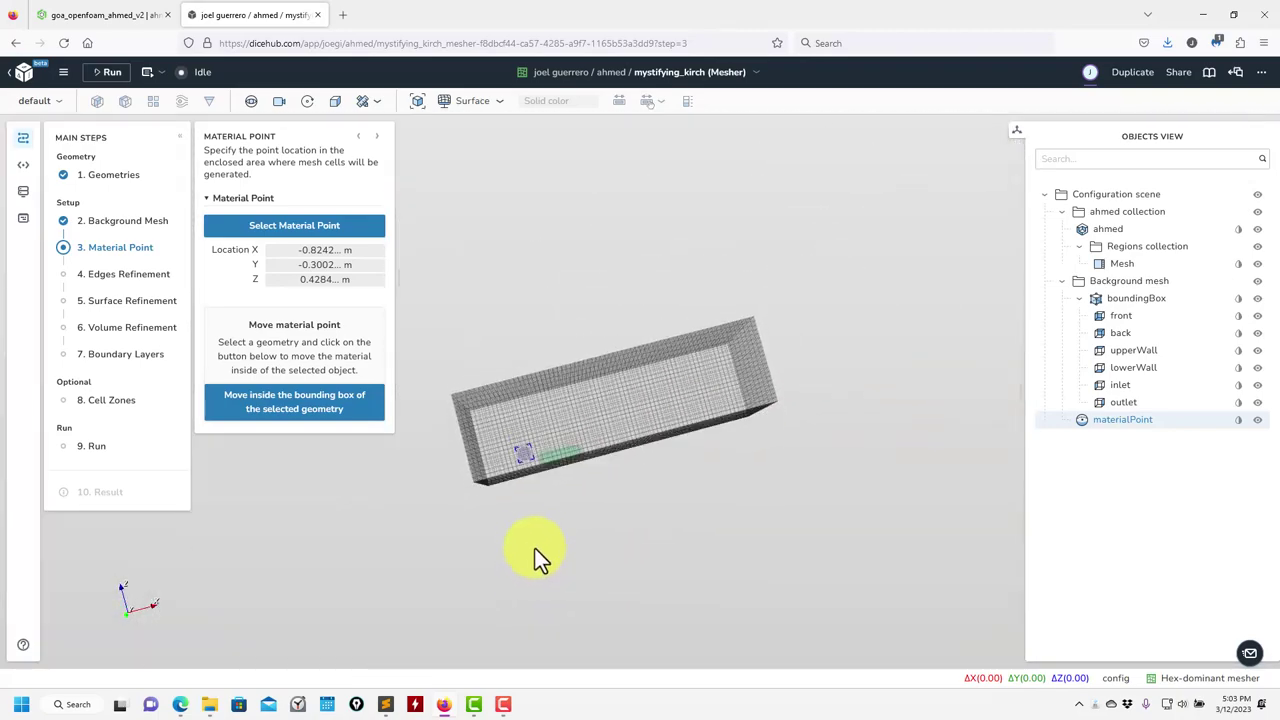
Set the background mesh bounding box Minimum X to -3 m
{"action": "left_click", "coordinate": [116, 224]}
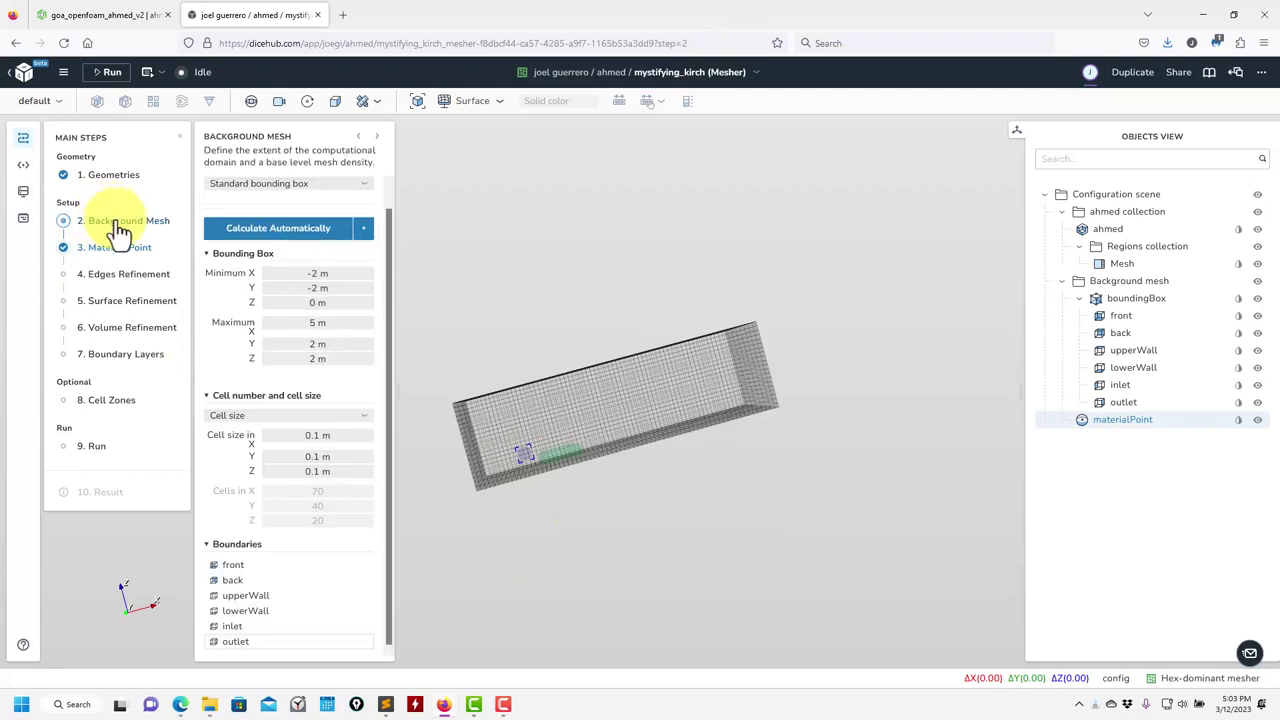
{"action": "left_click", "coordinate": [340, 277]}
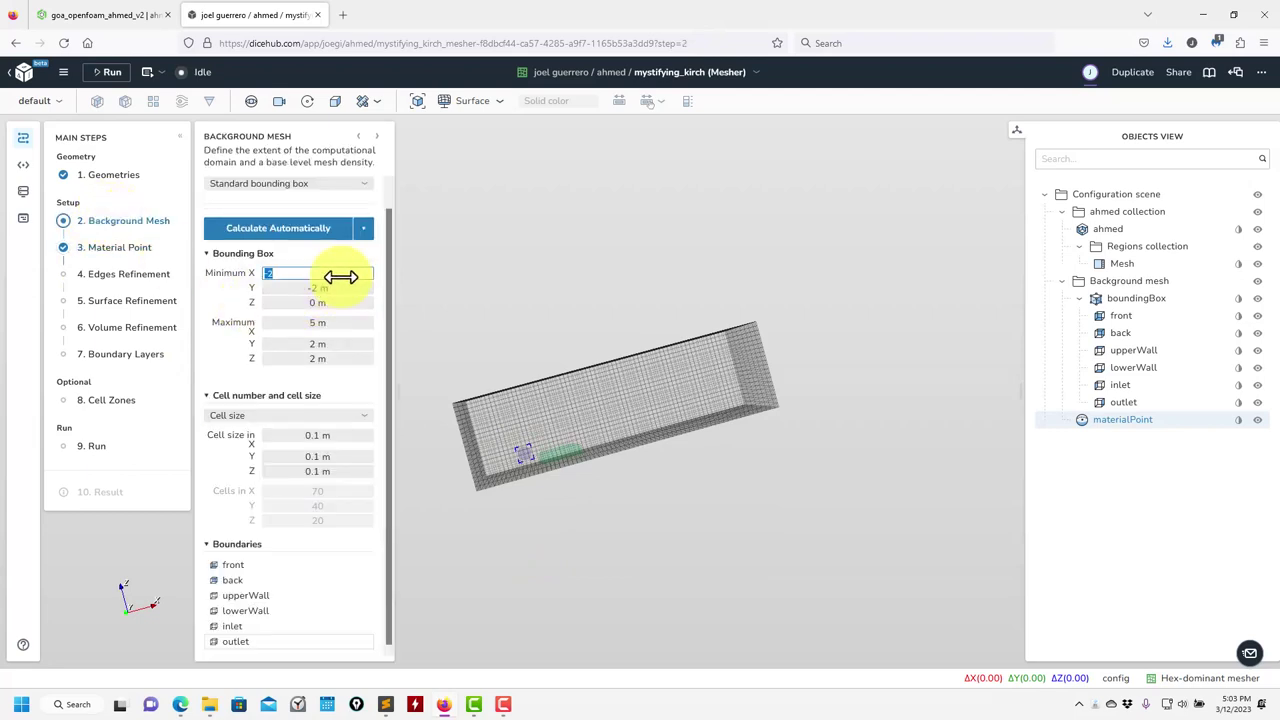
{"action": "type", "text": "-3"}
{"action": "key", "text": "Return"}
{"action": "left_click_drag", "start_coordinate": [601, 290], "coordinate": [687, 304]}
{"action": "left_click_drag", "start_coordinate": [433, 177], "coordinate": [610, 270]}
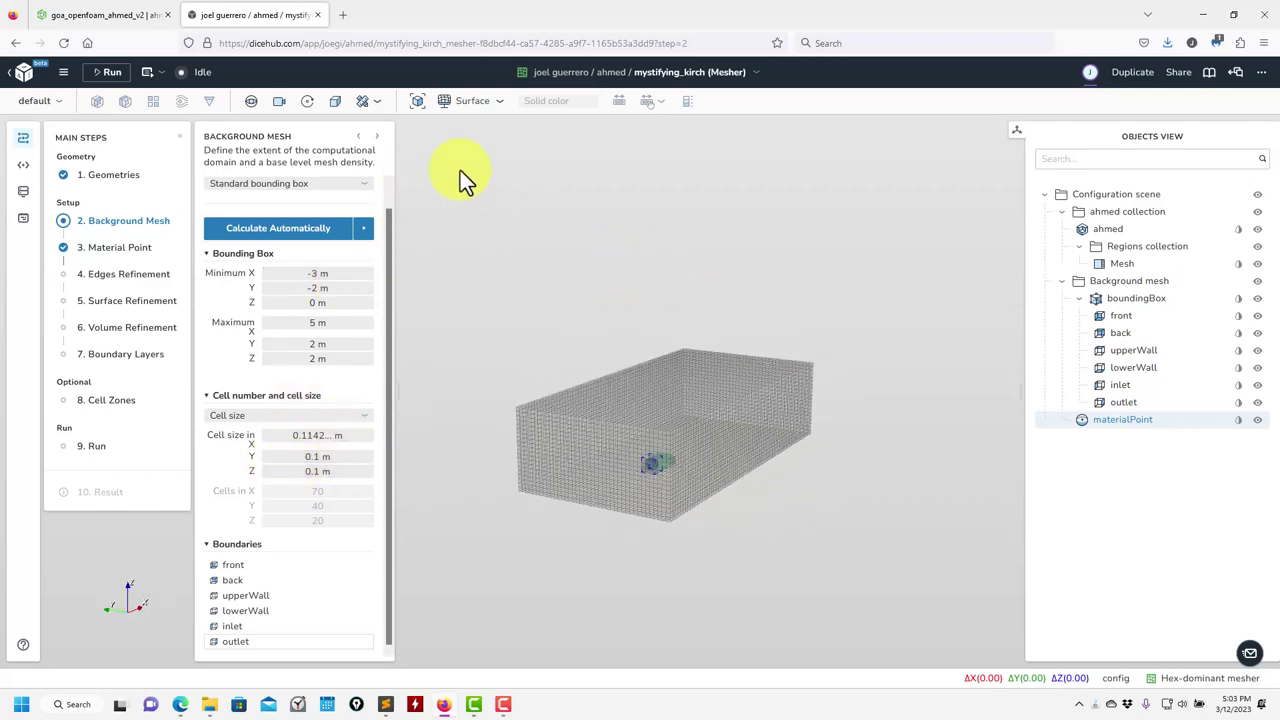
Dismiss the scale bar options and move on to step 4 Edges Refinement
{"action": "left_click", "coordinate": [379, 102]}
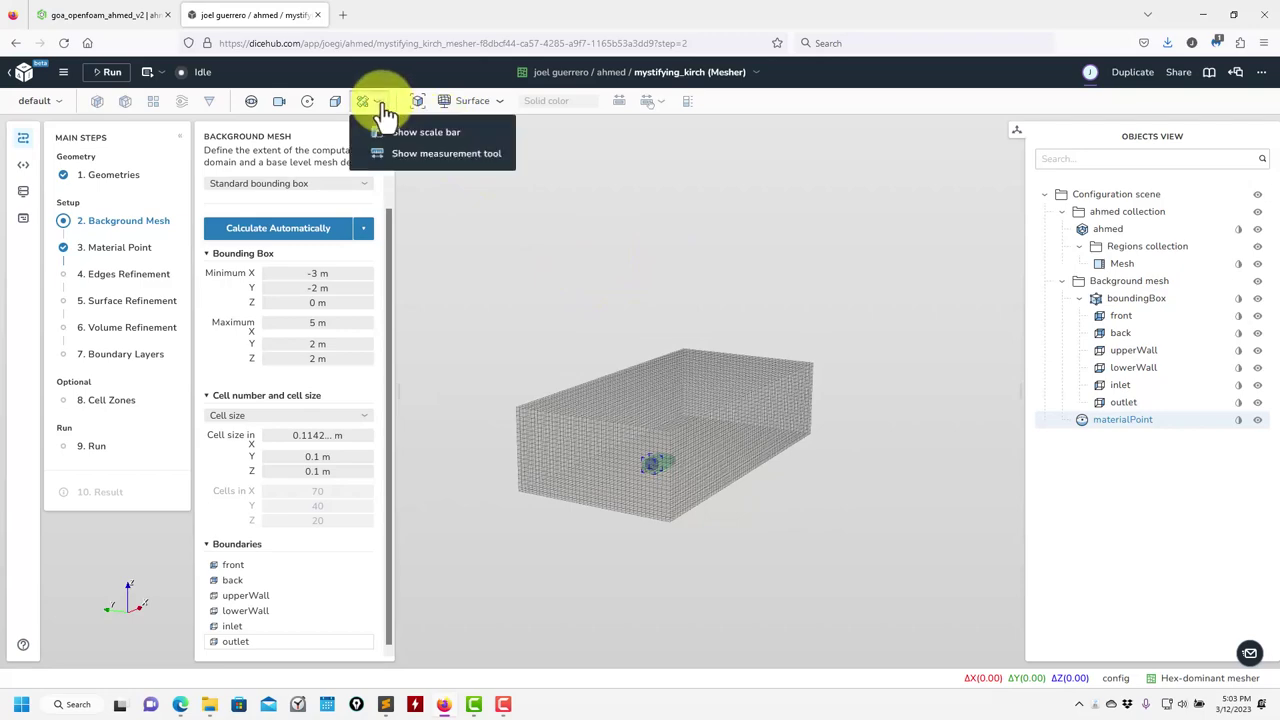
{"action": "left_click", "coordinate": [554, 186]}
{"action": "scroll", "coordinate": [539, 272], "scroll_direction": "up", "scroll_amount": 3}
{"action": "scroll", "coordinate": [539, 272], "scroll_direction": "down", "scroll_amount": 2}
{"action": "scroll", "coordinate": [502, 286], "scroll_direction": "up", "scroll_amount": 1}
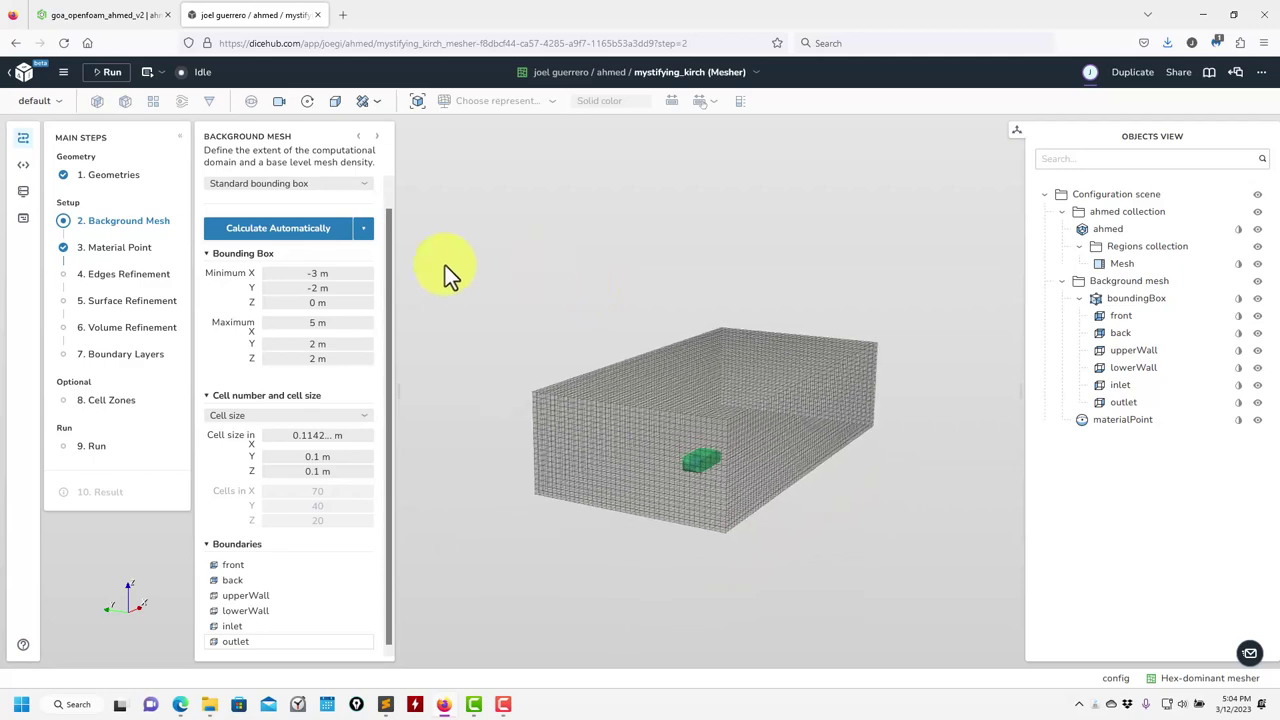
{"action": "left_click", "coordinate": [112, 276]}
{"action": "left_click_drag", "start_coordinate": [561, 306], "coordinate": [680, 545]}
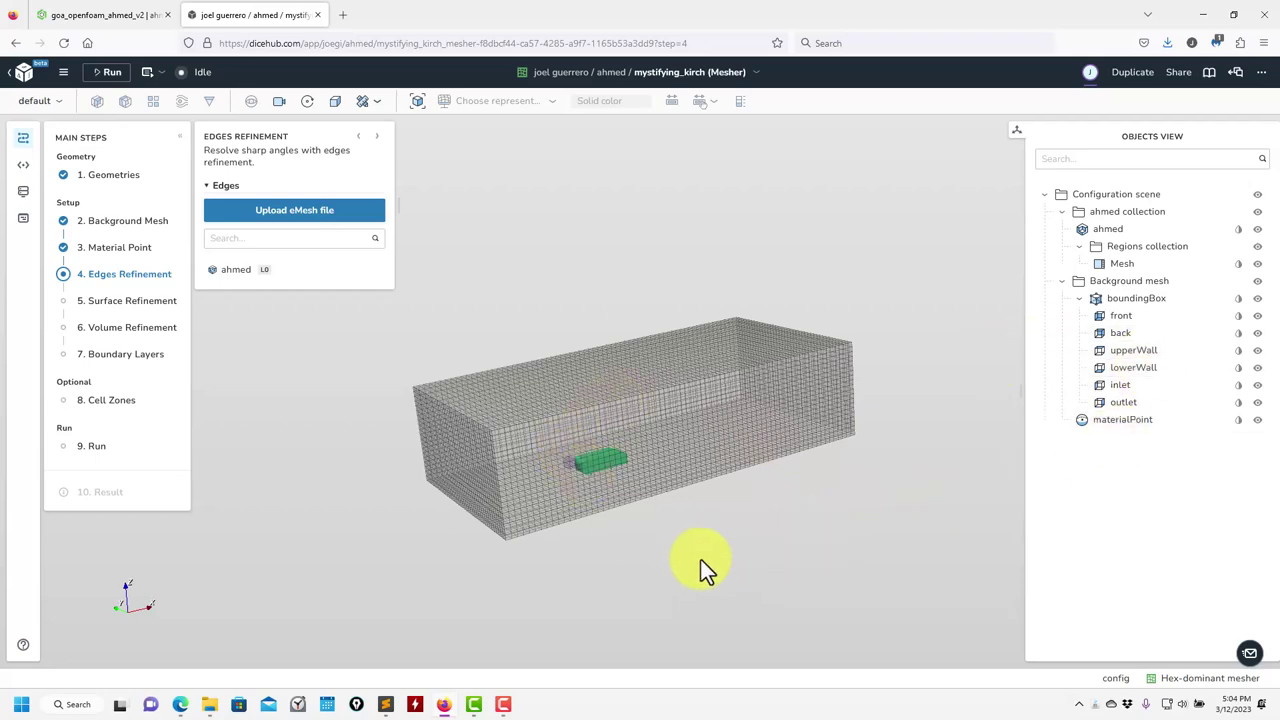
Hide the background mesh so only the Ahmed body shows, and select ahmed in the Edges list
{"action": "scroll", "coordinate": [701, 565], "scroll_direction": "up", "scroll_amount": 3}
{"action": "scroll", "coordinate": [785, 613], "scroll_direction": "down", "scroll_amount": 1}
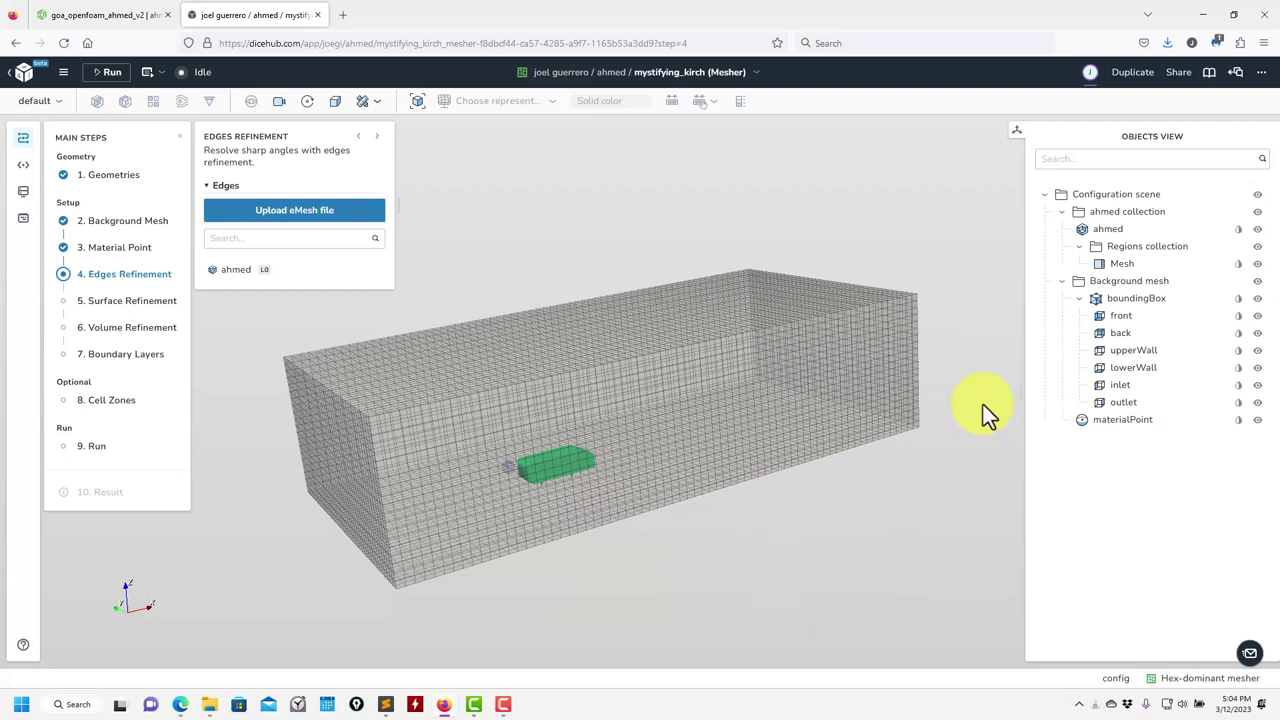
{"action": "left_click", "coordinate": [1257, 282]}
{"action": "scroll", "coordinate": [554, 543], "scroll_direction": "up", "scroll_amount": 3}
{"action": "mouse_move", "coordinate": [597, 538]}
{"action": "left_mouse_down"}
{"action": "mouse_move", "coordinate": [721, 454]}
{"action": "mouse_move", "coordinate": [684, 555]}
{"action": "mouse_move", "coordinate": [603, 548]}
{"action": "left_mouse_up"}
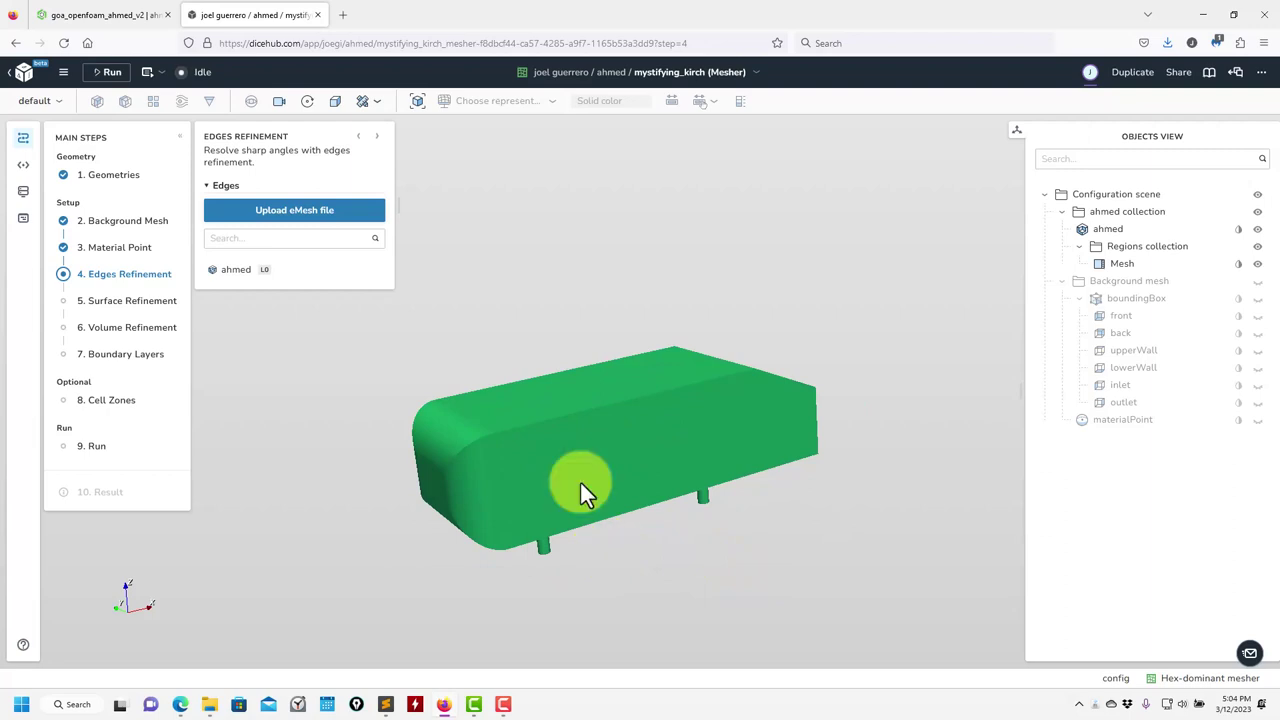
{"action": "left_click", "coordinate": [237, 271]}
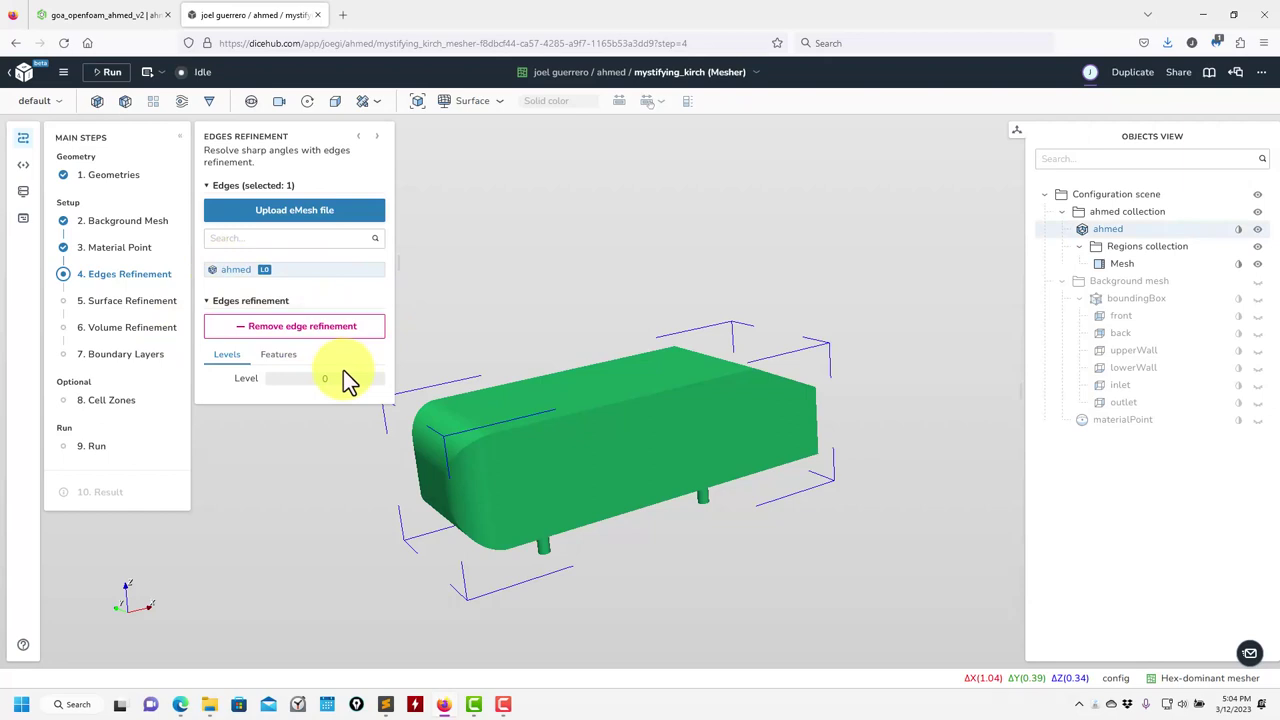
Remove ahmed's edge refinement, re-add it, then remove it again so no level remains
{"action": "left_click", "coordinate": [305, 330]}
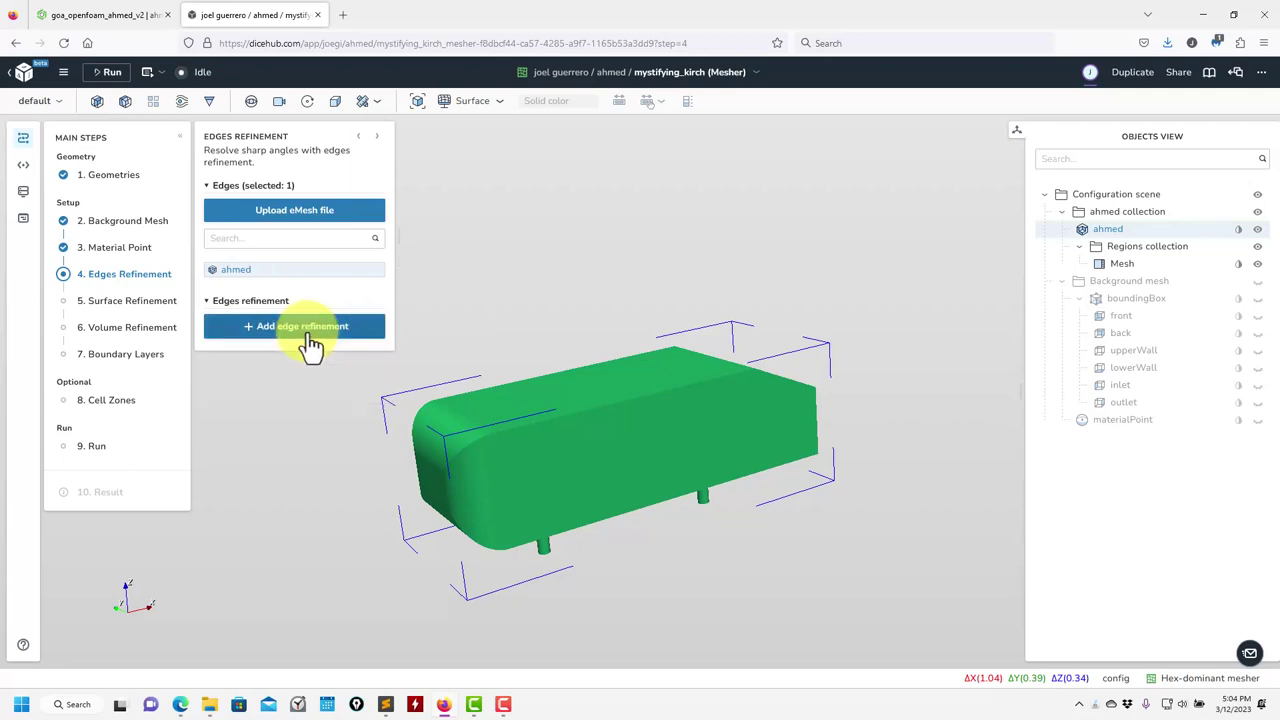
{"action": "left_click", "coordinate": [290, 332]}
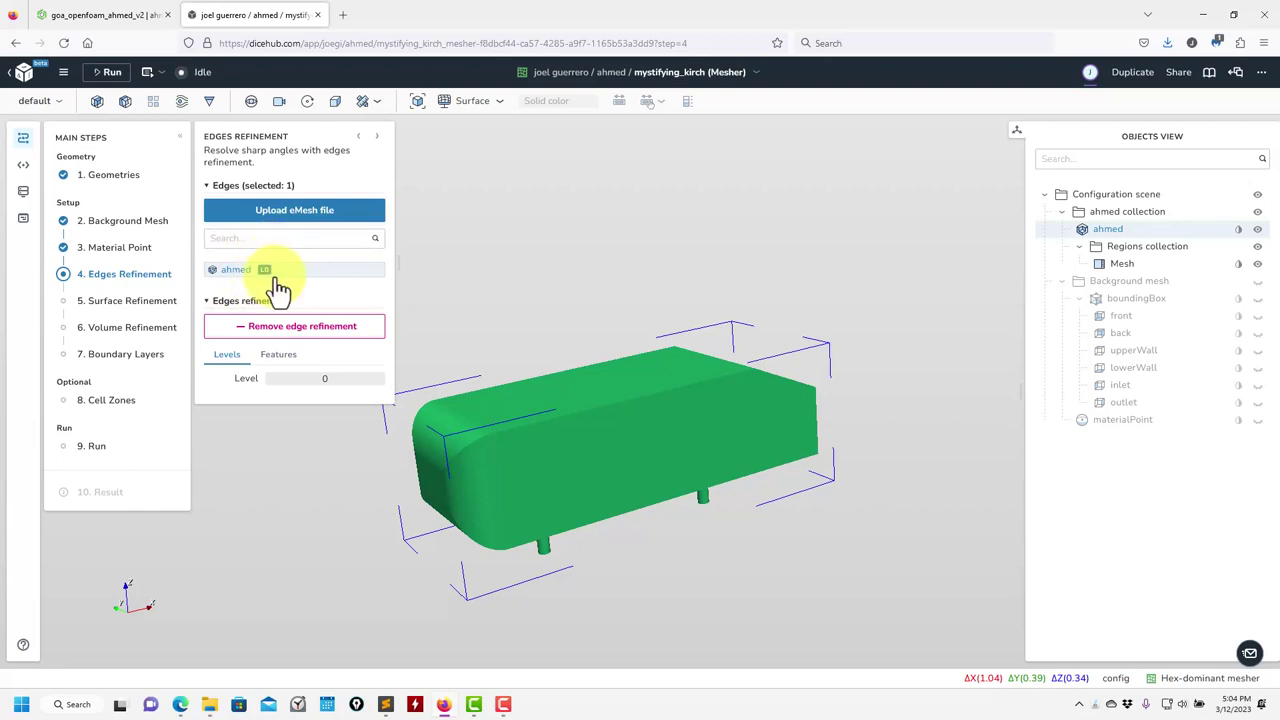
{"action": "left_click", "coordinate": [288, 326]}
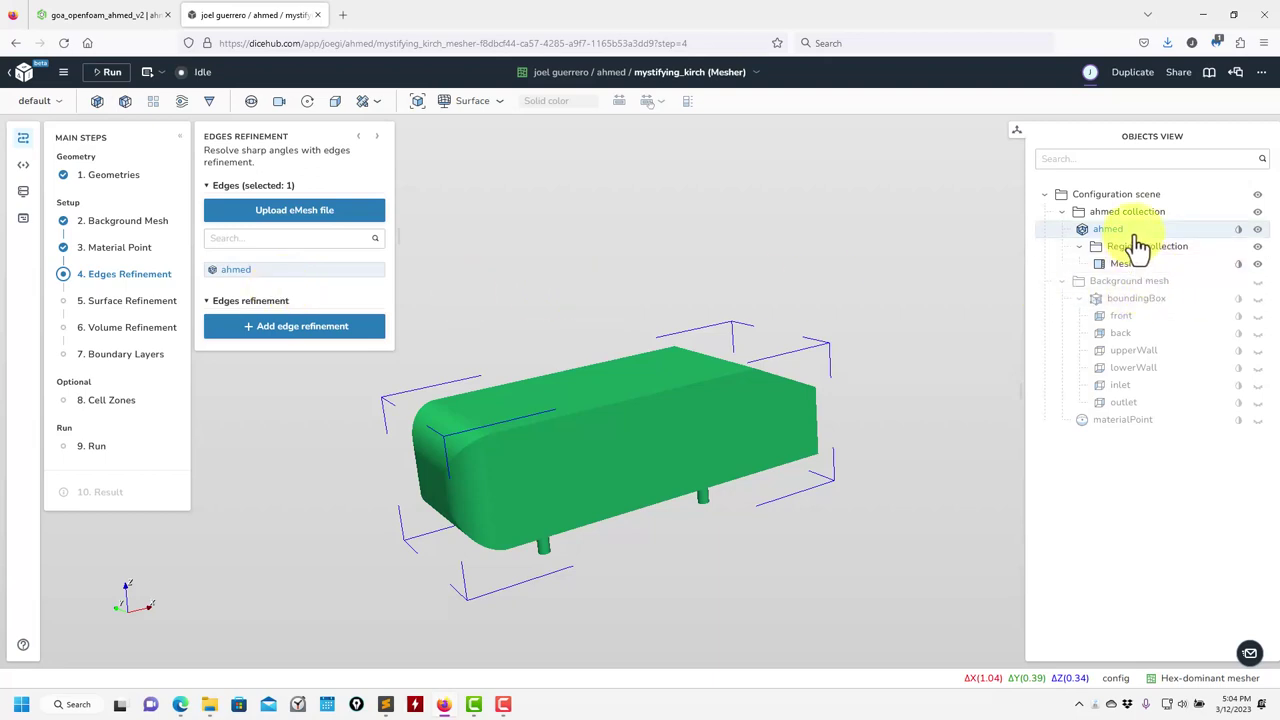
Extract the ahmed body's feature edges at a 120 included angle into FeatureEdgesFilter_0
{"action": "left_click", "coordinate": [212, 102]}
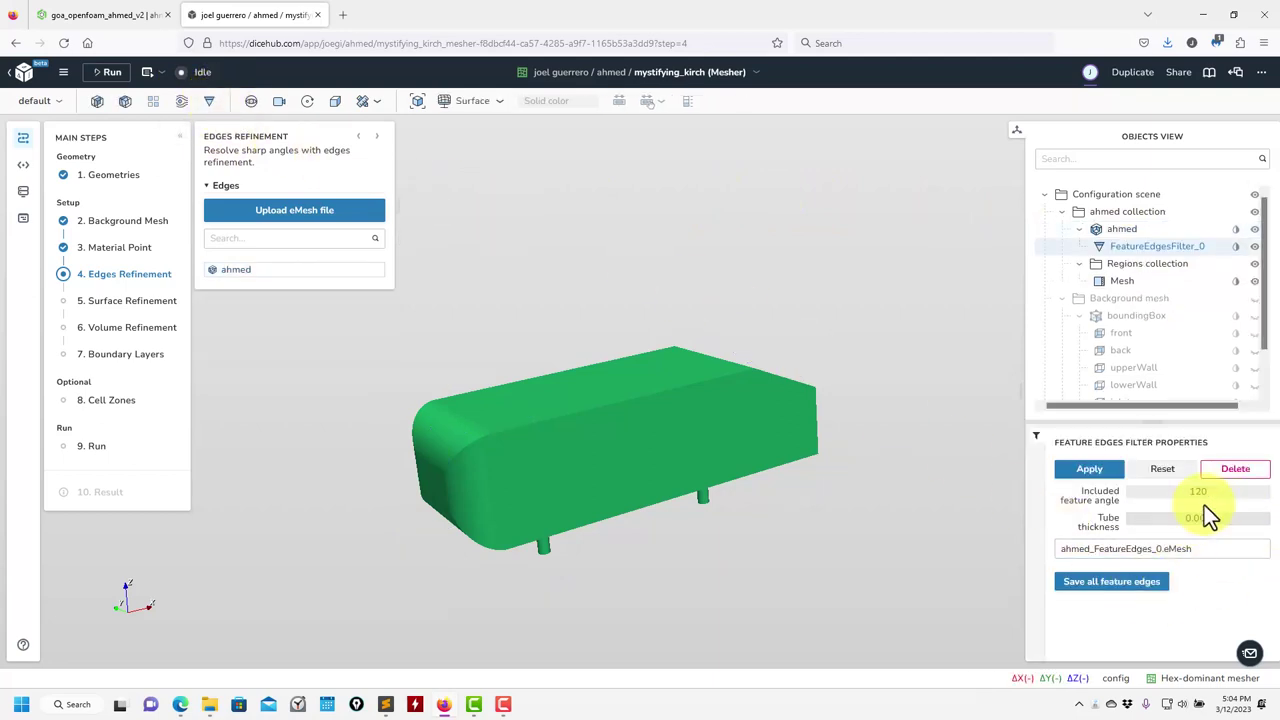
{"action": "left_click", "coordinate": [1110, 478]}
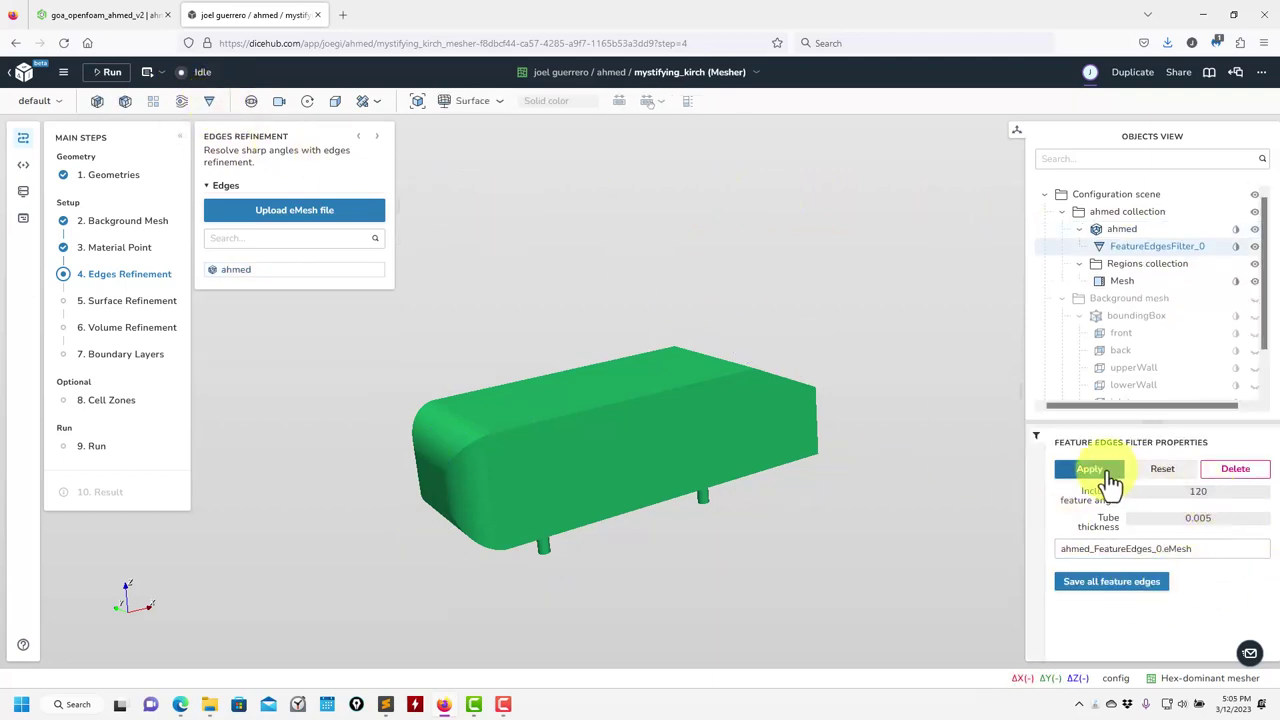
{"action": "scroll", "coordinate": [896, 406], "scroll_direction": "up", "scroll_amount": 3}
{"action": "left_click_drag", "start_coordinate": [895, 398], "coordinate": [389, 497]}
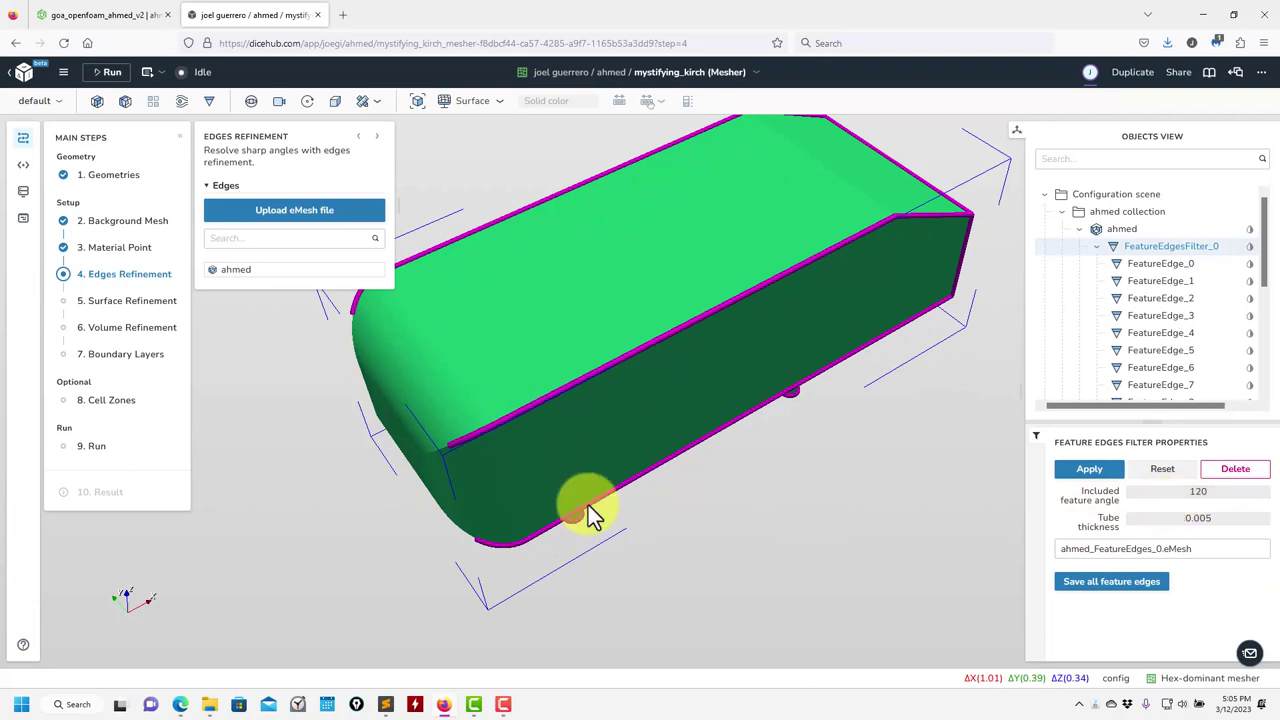
{"action": "left_click_drag", "start_coordinate": [590, 510], "coordinate": [718, 322]}
{"action": "left_click", "coordinate": [694, 323]}
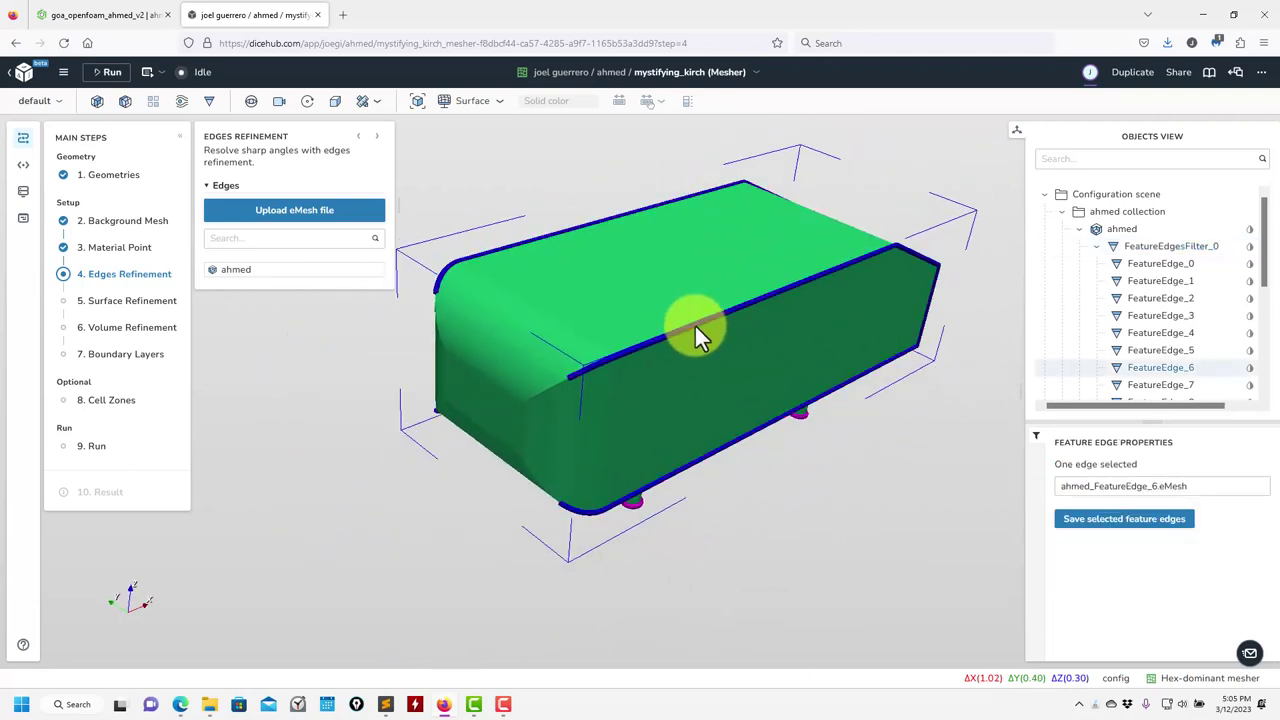
Orbit around the body to inspect the extracted edges along the side, leg bottoms and top
{"action": "left_click_drag", "start_coordinate": [788, 490], "coordinate": [149, 237]}
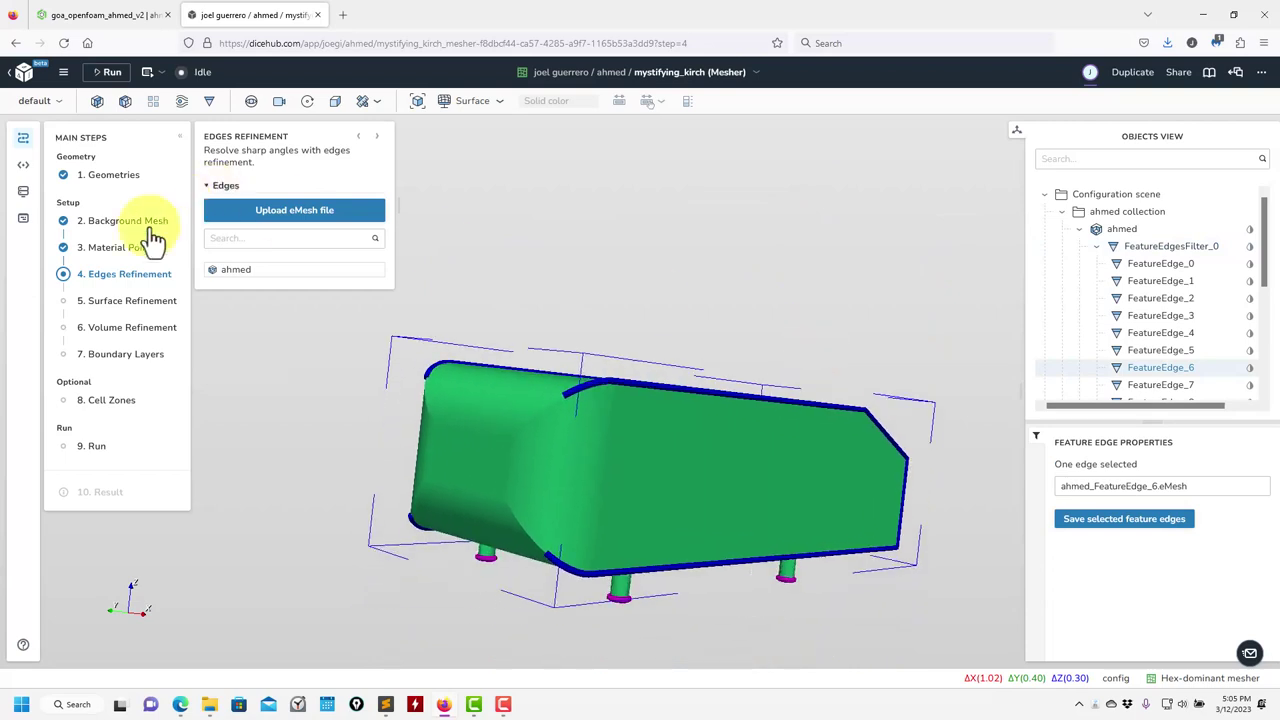
{"action": "left_click_drag", "start_coordinate": [489, 556], "coordinate": [339, 542]}
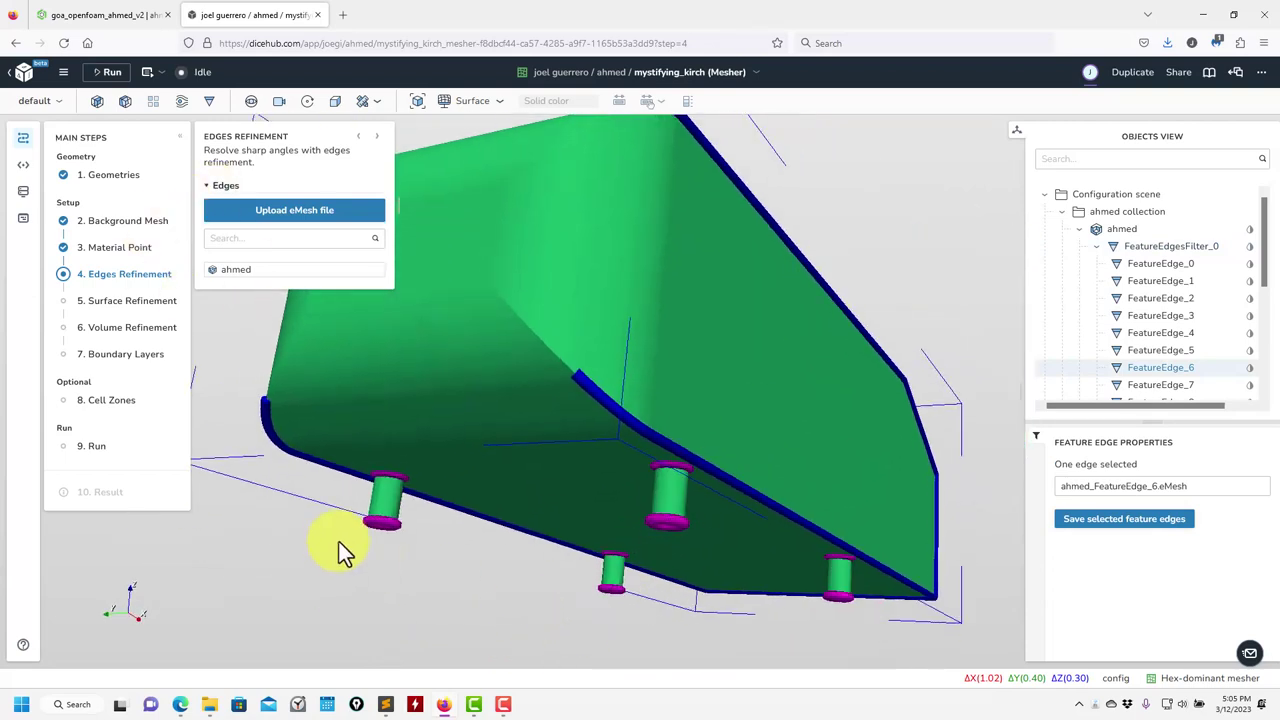
{"action": "left_click", "coordinate": [390, 526]}
{"action": "left_click_drag", "start_coordinate": [395, 535], "coordinate": [634, 271]}
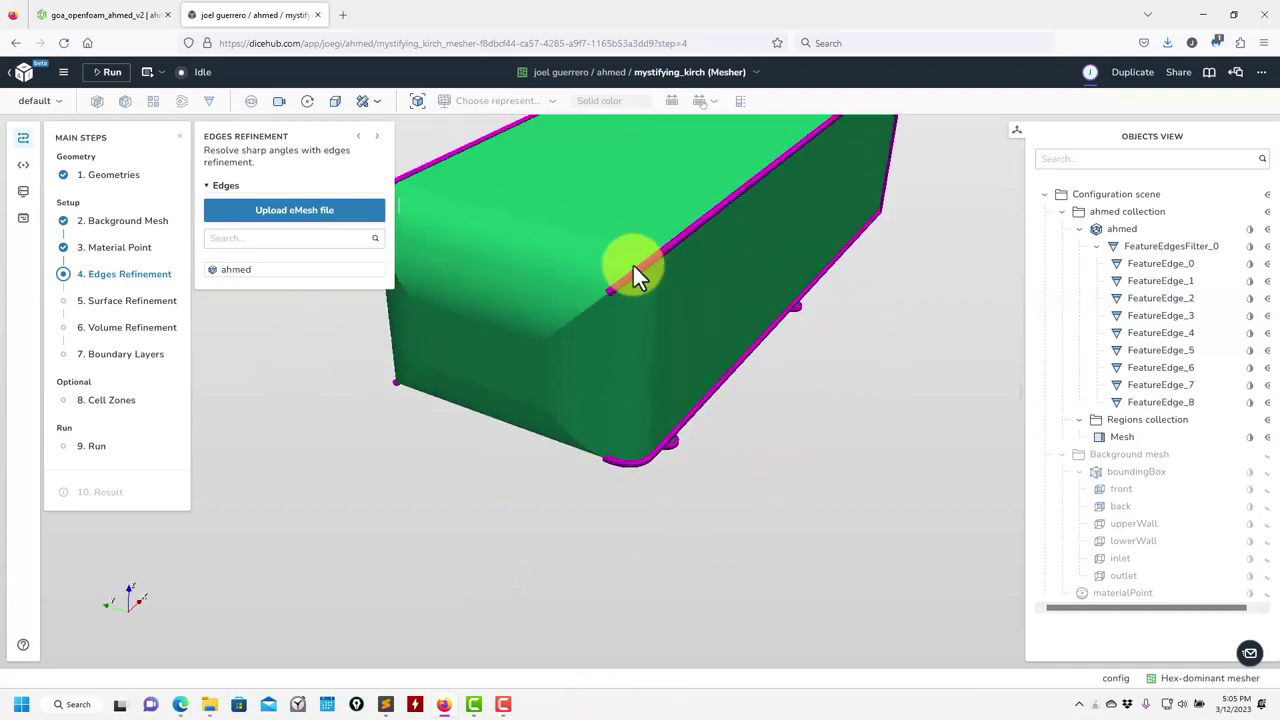
{"action": "left_click", "coordinate": [723, 325]}
{"action": "left_click_drag", "start_coordinate": [722, 322], "coordinate": [763, 466]}
{"action": "left_click", "coordinate": [823, 515]}
{"action": "left_click_drag", "start_coordinate": [823, 515], "coordinate": [798, 200]}
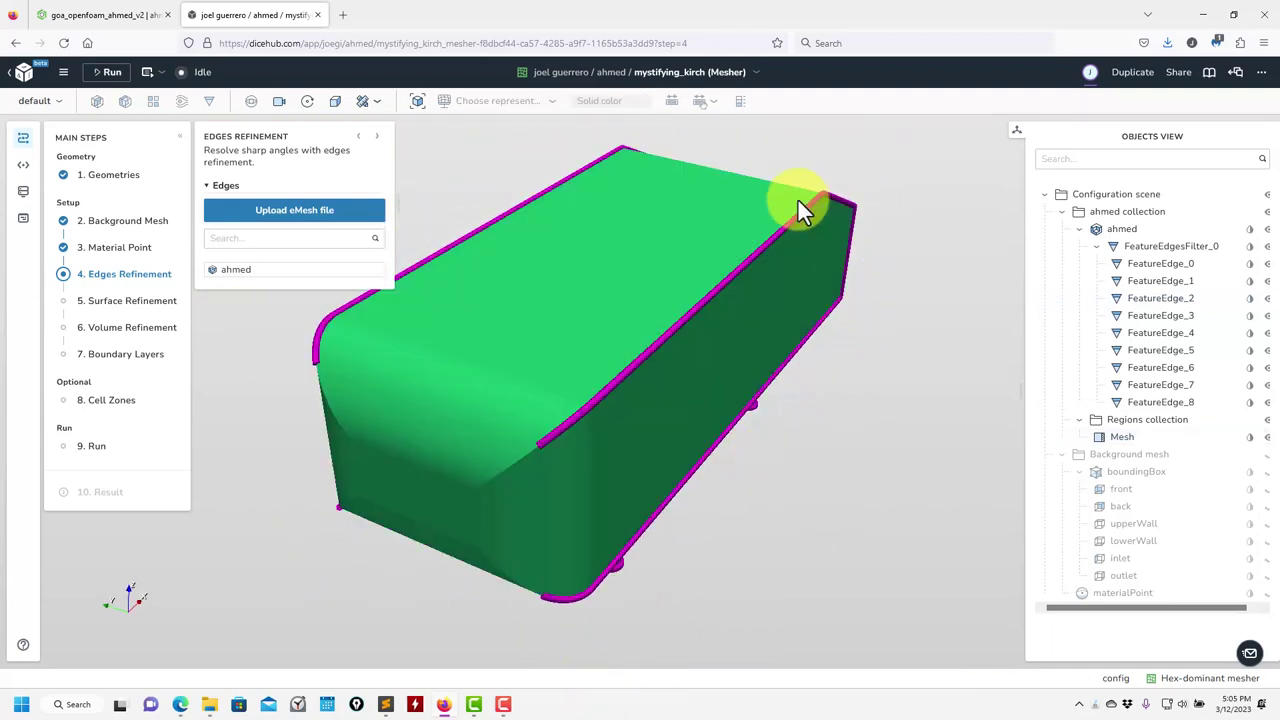
{"action": "left_click_drag", "start_coordinate": [884, 519], "coordinate": [951, 522]}
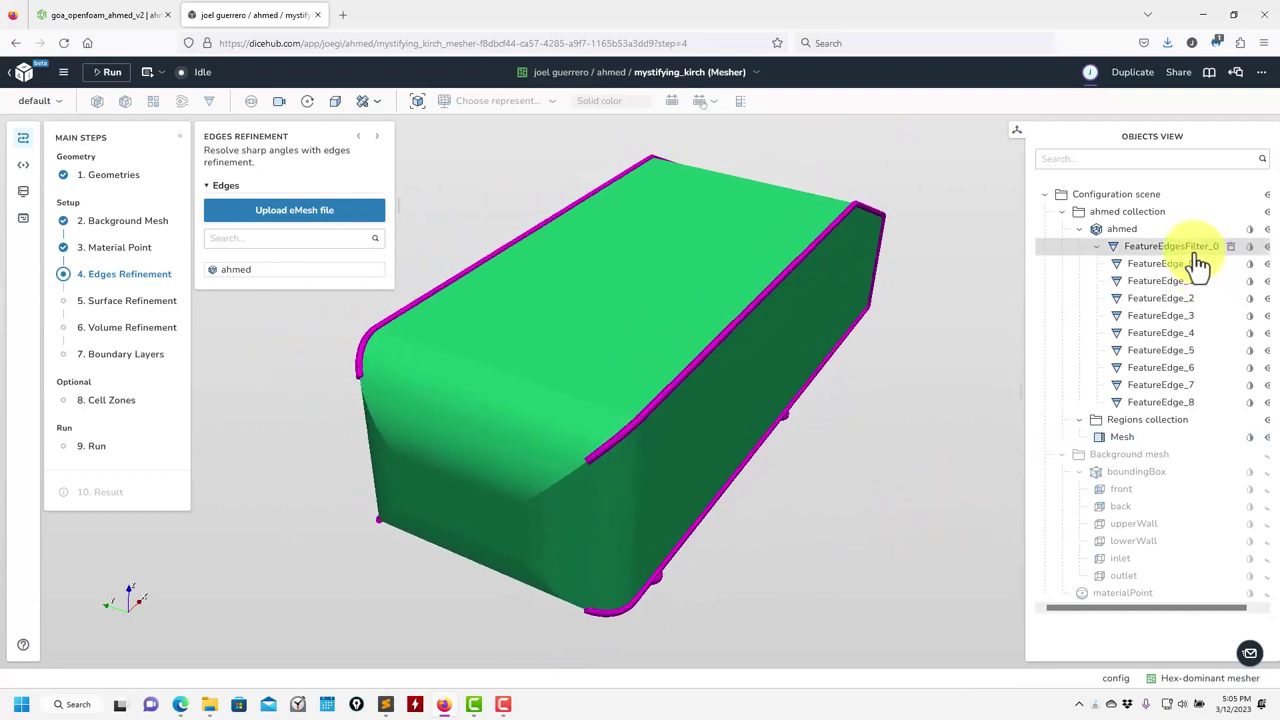
{"action": "left_click_drag", "start_coordinate": [917, 262], "coordinate": [881, 196]}
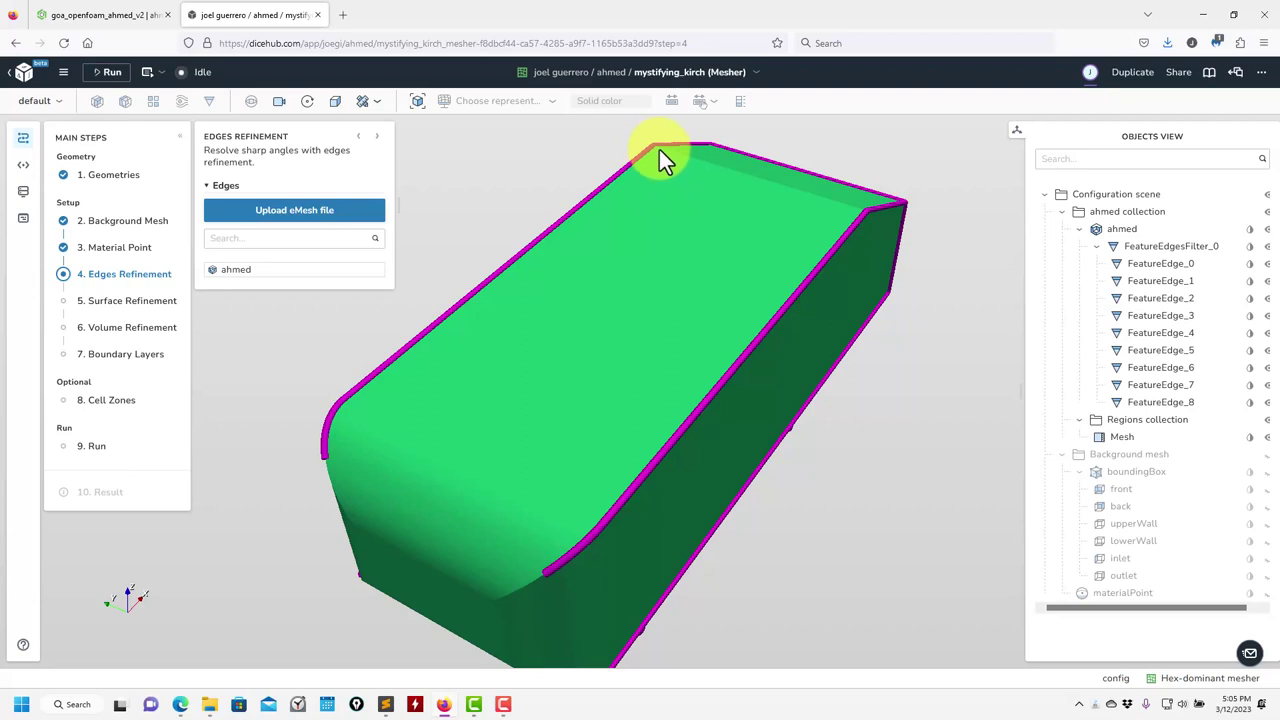
{"action": "left_click", "coordinate": [1155, 250]}
Set the included feature angle to 150 and apply, then change it to 160 and re-apply
{"action": "left_click", "coordinate": [1208, 491]}
{"action": "type", "text": "150"}
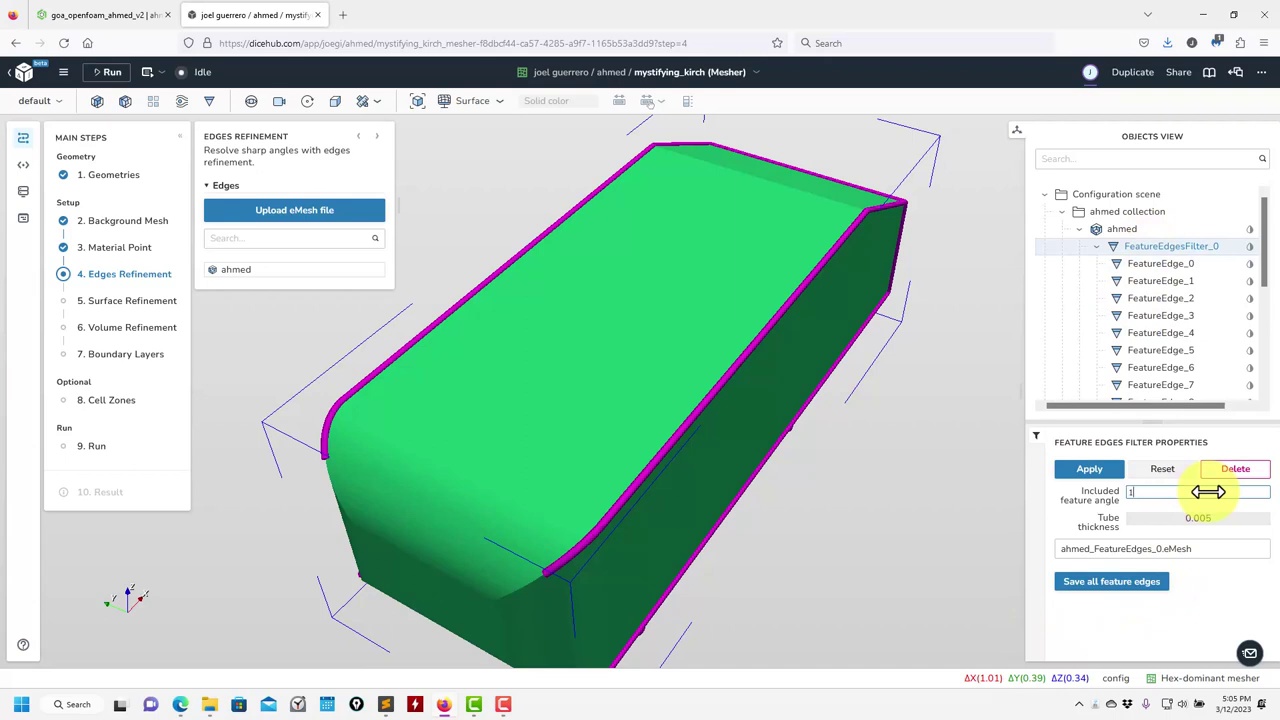
{"action": "left_click", "coordinate": [1098, 470]}
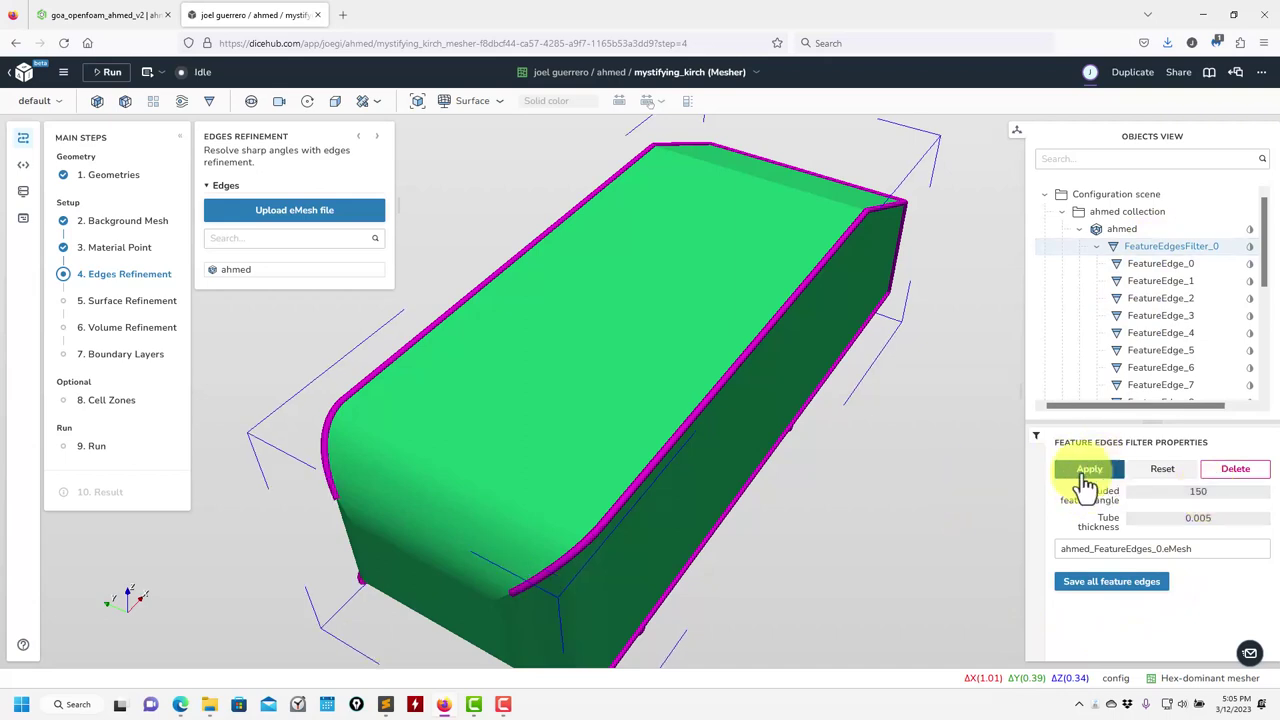
{"action": "double_click", "coordinate": [1205, 492]}
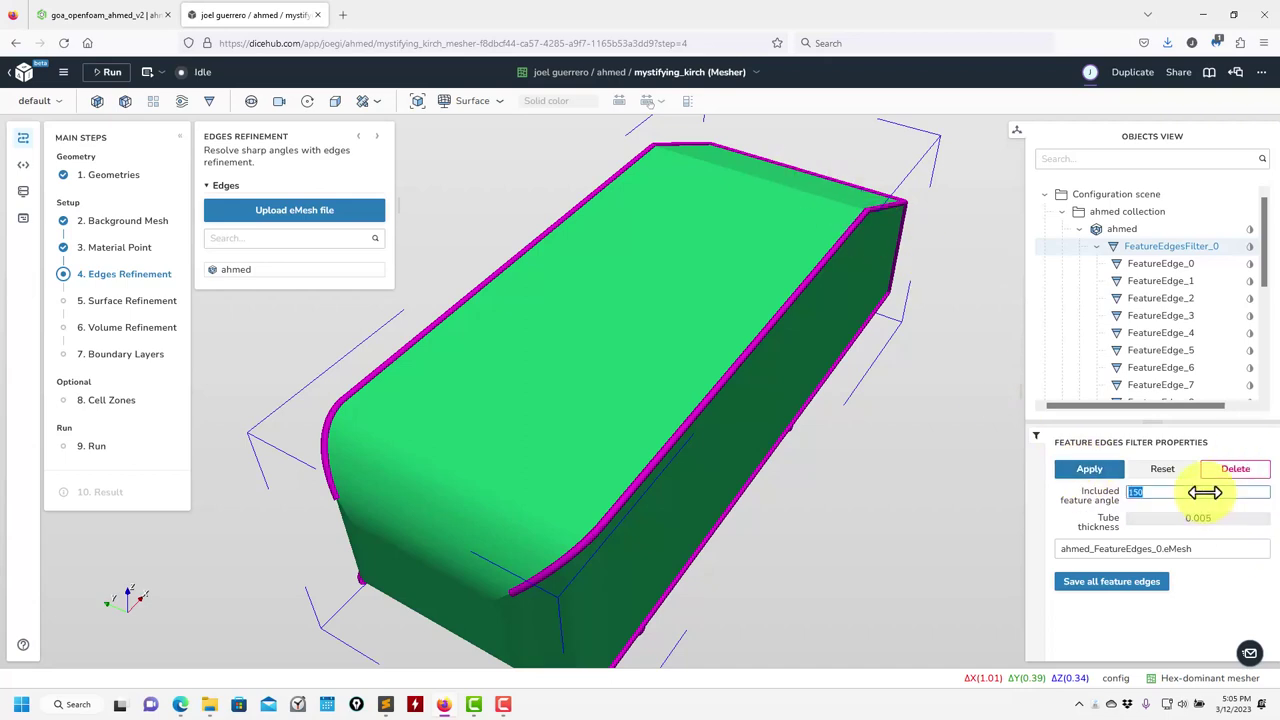
{"action": "type", "text": "160"}
{"action": "key", "text": "Return"}
{"action": "left_click", "coordinate": [1089, 470]}
{"action": "left_click_drag", "start_coordinate": [817, 360], "coordinate": [734, 490]}
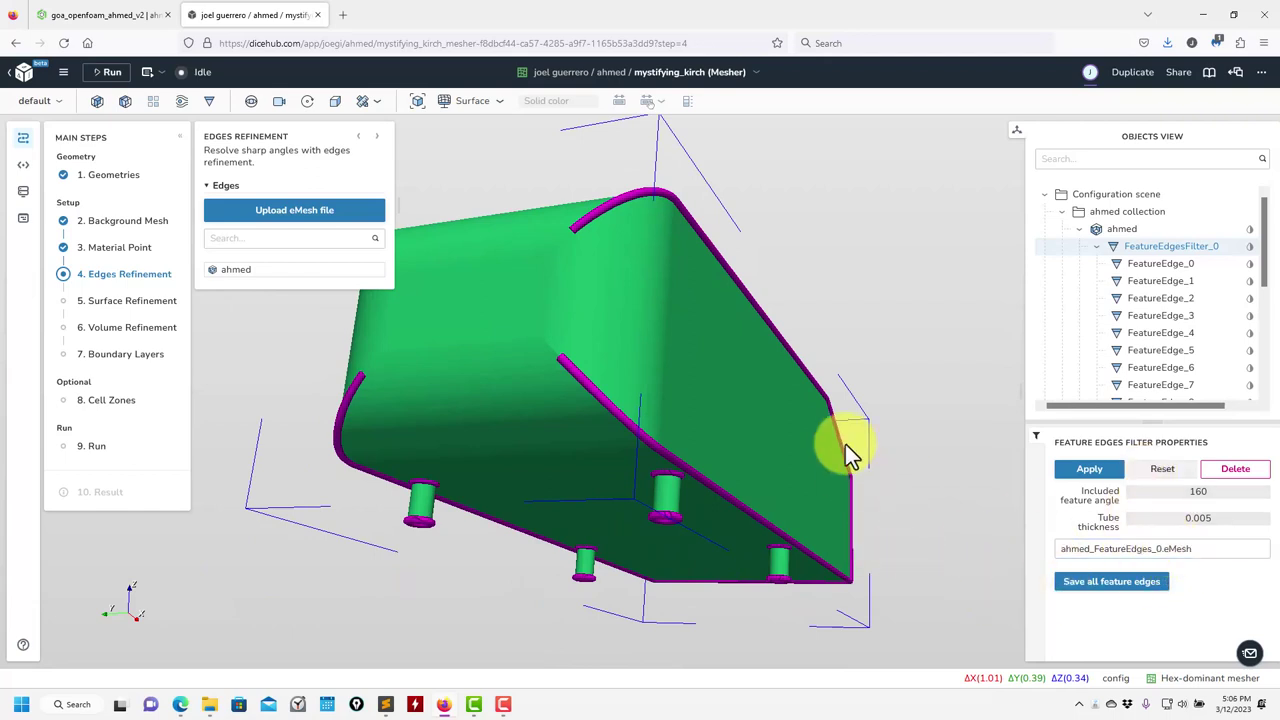
Inspect feature edges 0, 2 and 5, saving FeatureEdge_0 and FeatureEdge_5 as eMesh files
{"action": "left_click", "coordinate": [1160, 263]}
{"action": "left_click", "coordinate": [1155, 300]}
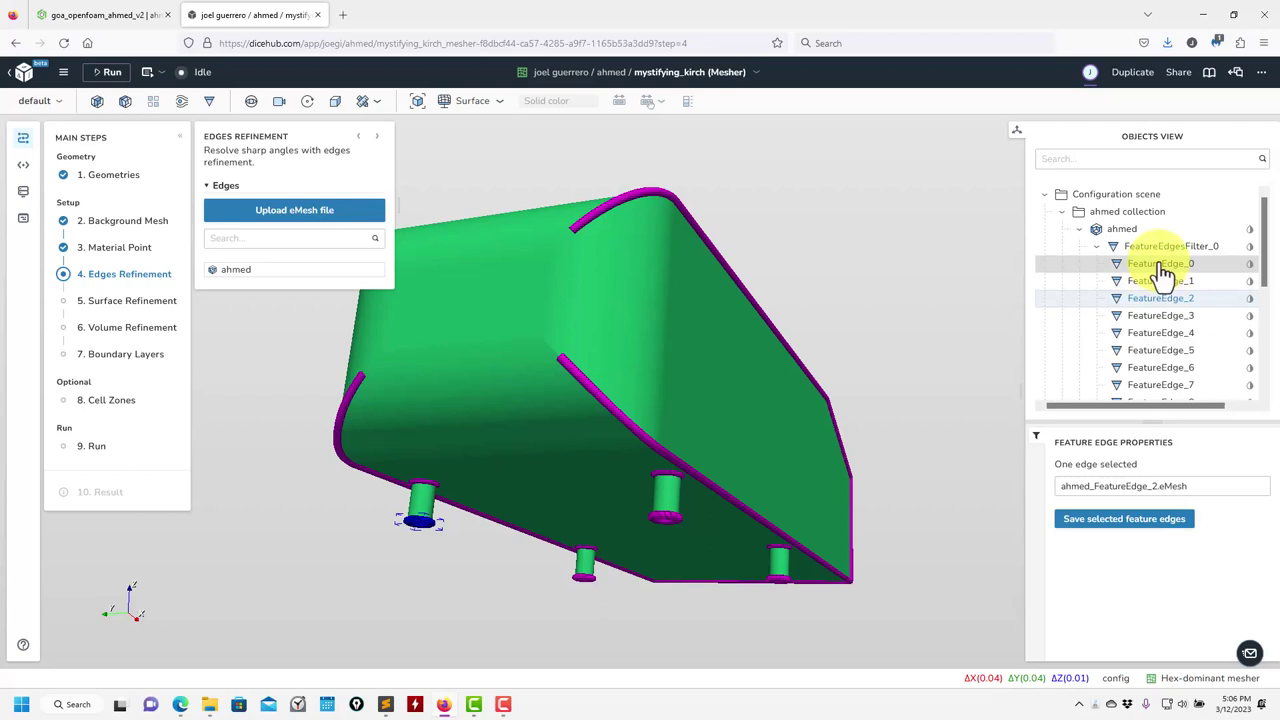
{"action": "left_click", "coordinate": [1163, 268]}
{"action": "left_click", "coordinate": [1156, 528]}
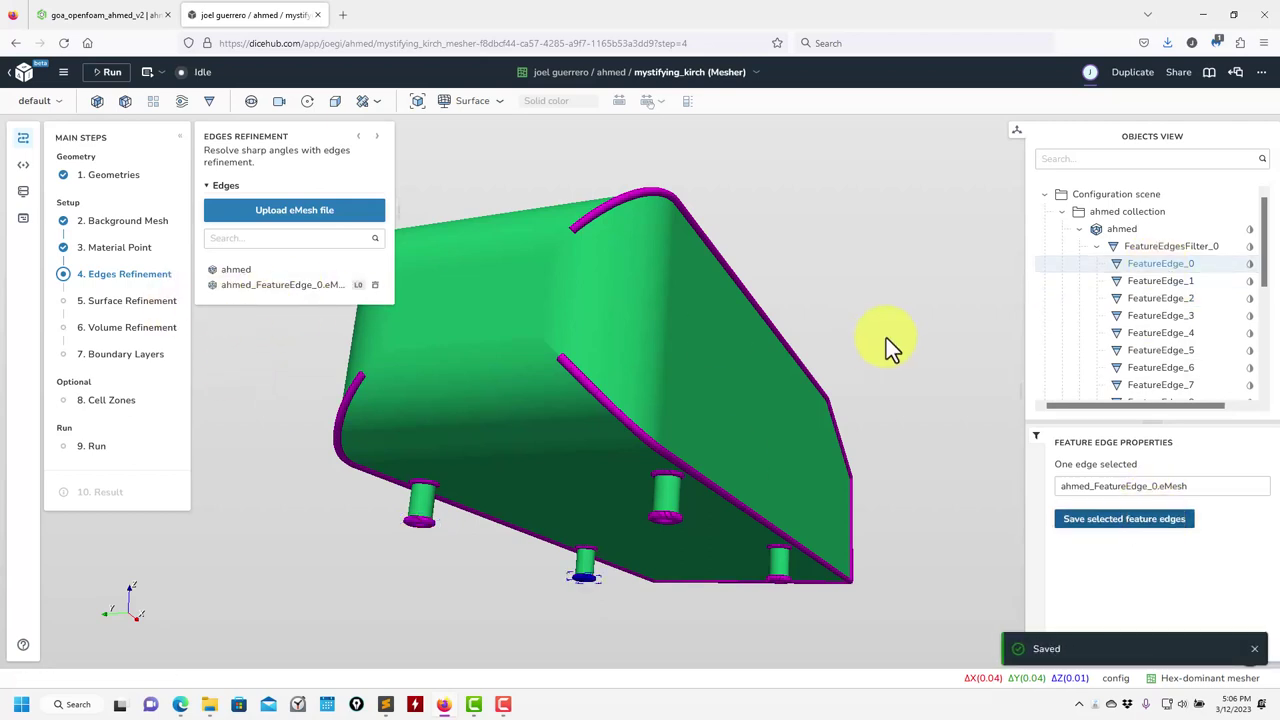
{"action": "left_click", "coordinate": [1160, 350]}
{"action": "left_click", "coordinate": [1141, 522]}
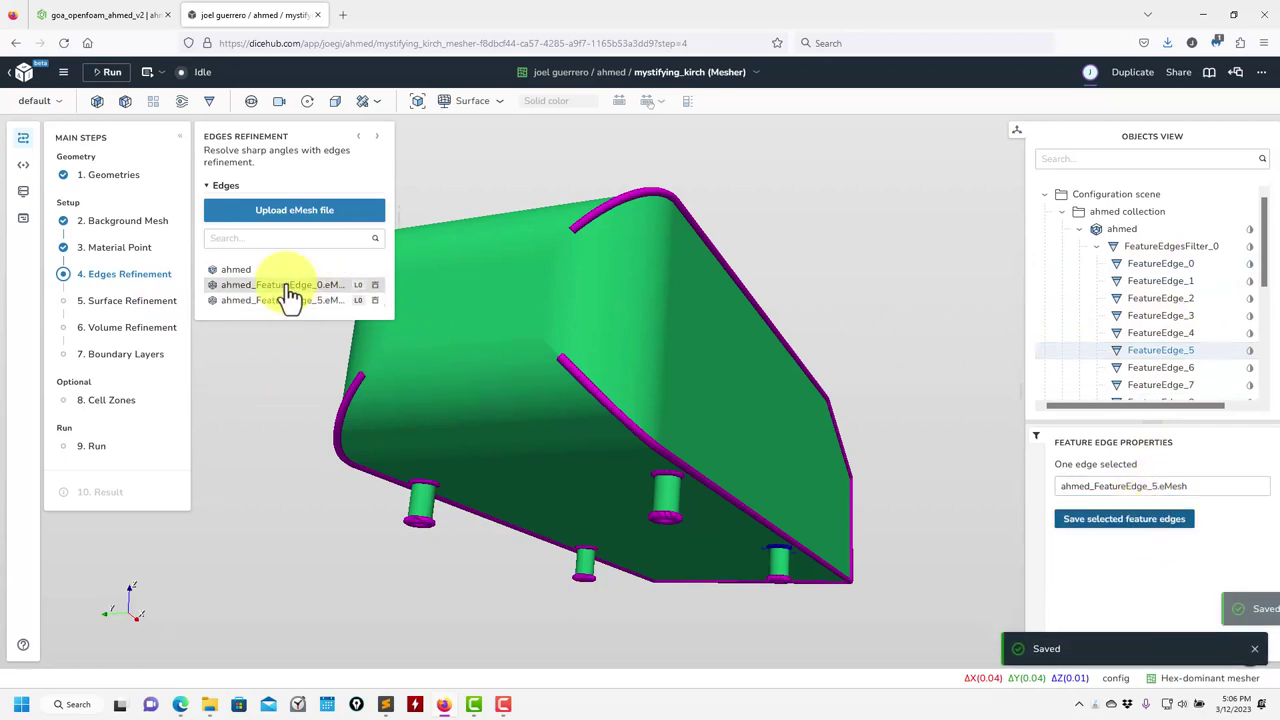
Set the saved edge file's refinement level to 0, then remove both feature-edge files from the list
{"action": "left_click", "coordinate": [343, 287]}
{"action": "left_click", "coordinate": [345, 381]}
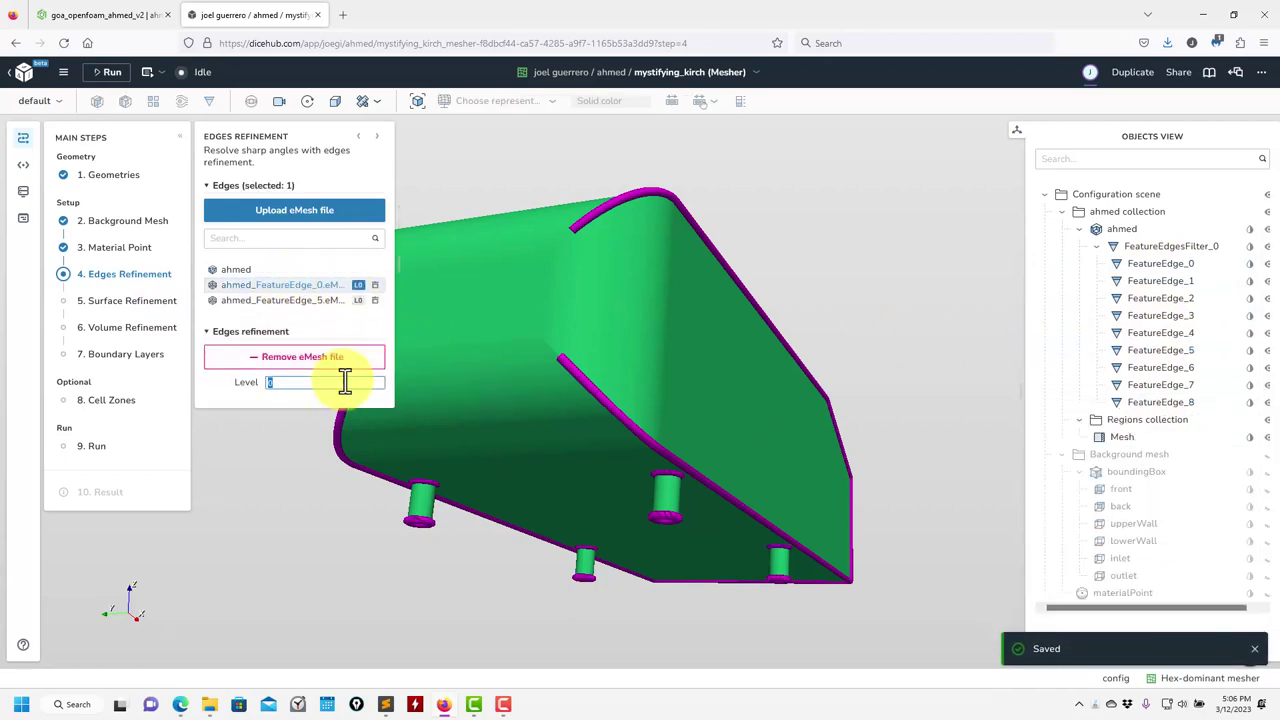
{"action": "key", "text": "Return"}
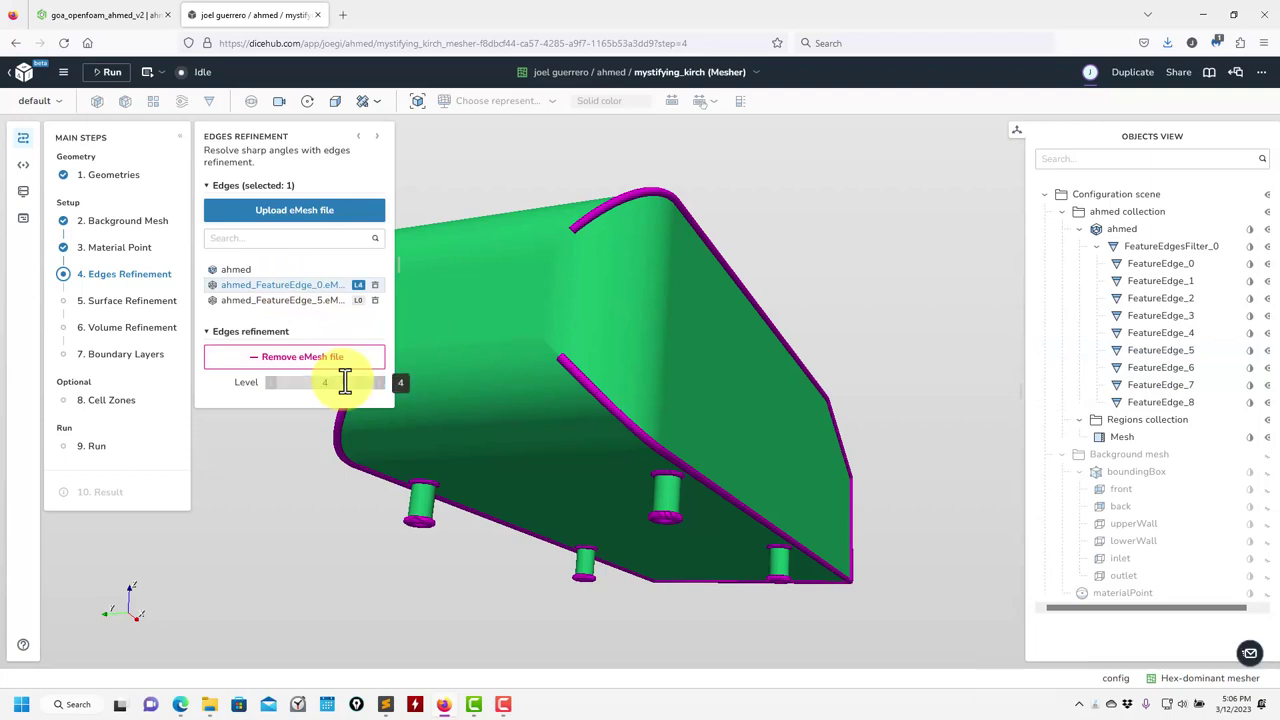
{"action": "left_click", "coordinate": [341, 380]}
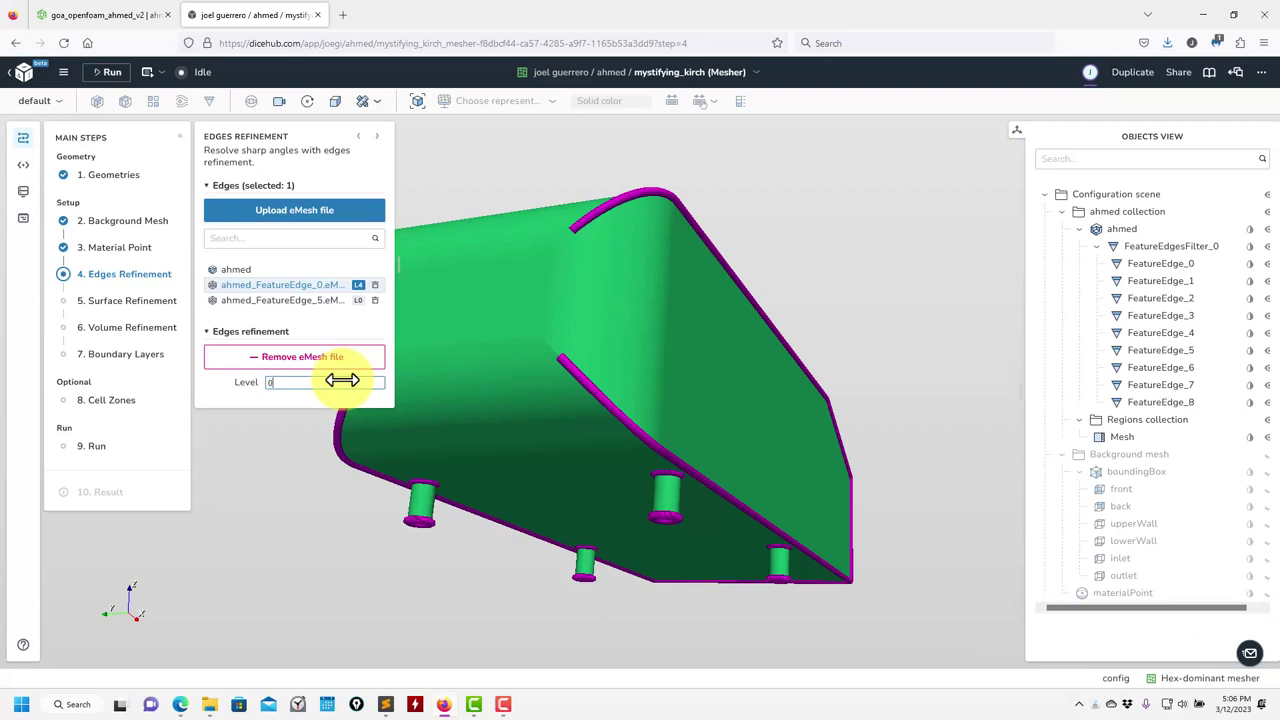
{"action": "key", "text": "Return"}
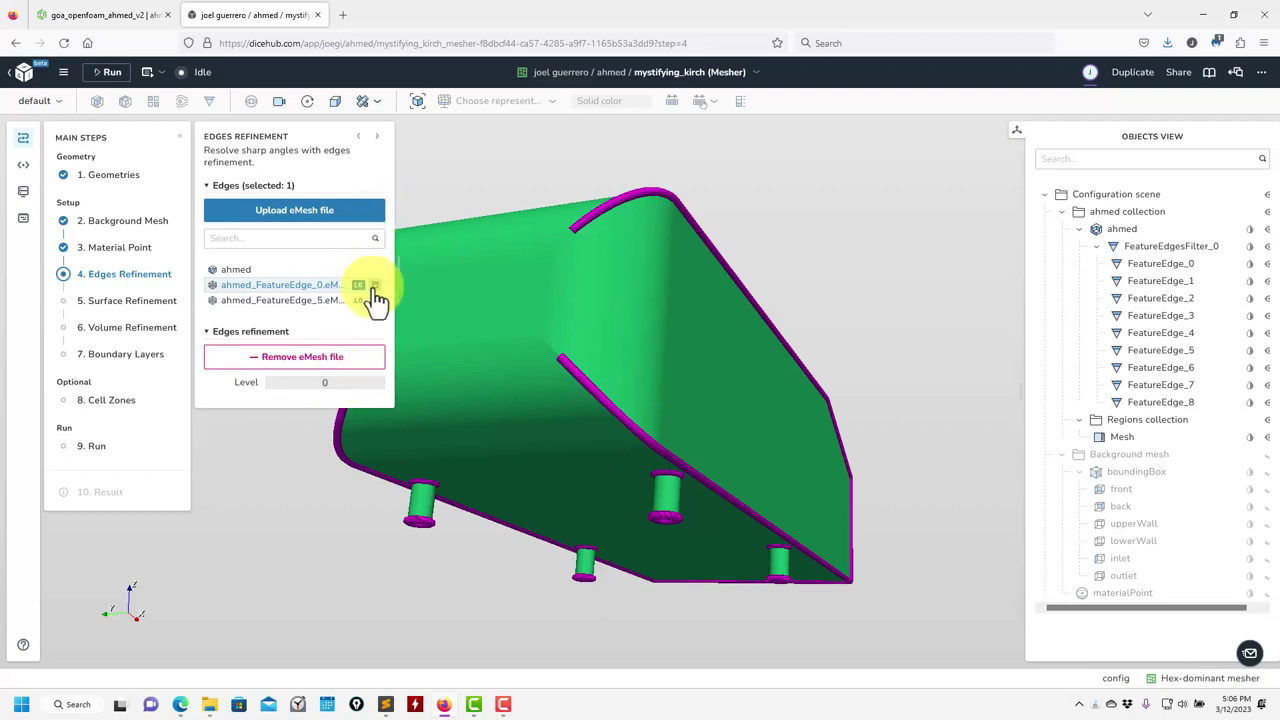
{"action": "left_click", "coordinate": [375, 286]}
{"action": "left_click", "coordinate": [375, 286]}
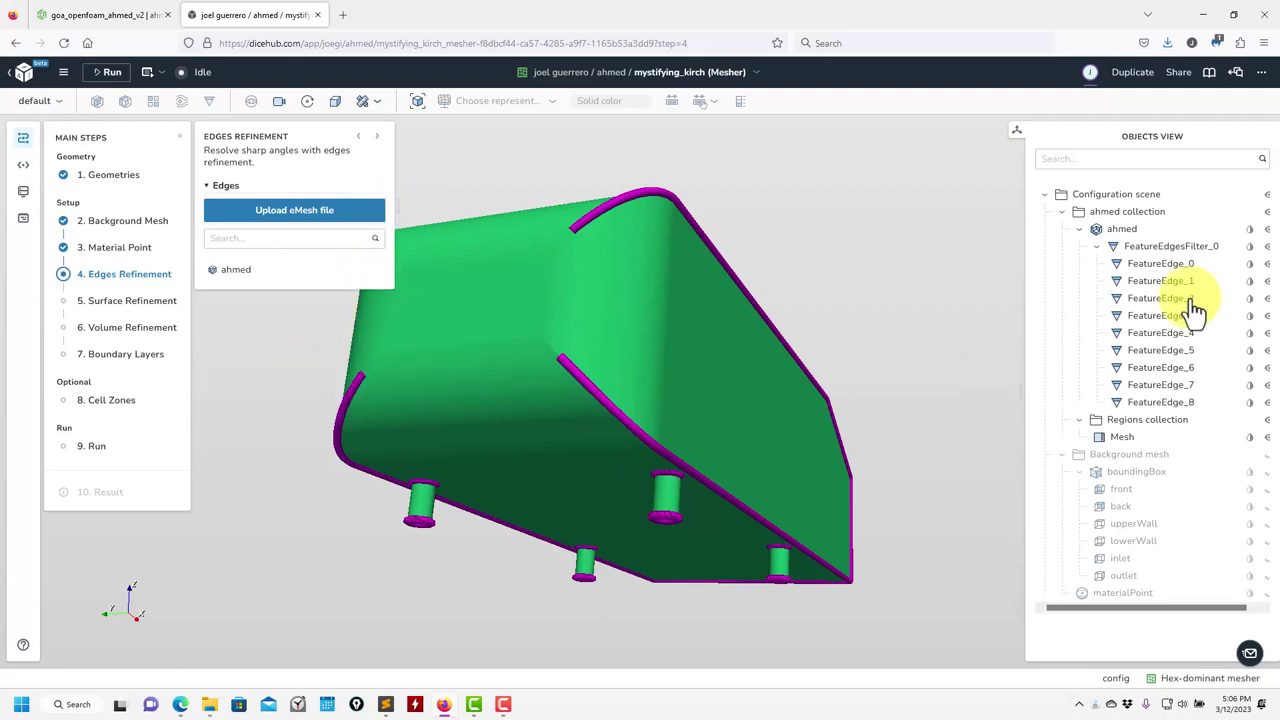
Save all feature edges as ahmed_FeatureEdges_0.eMesh and select it in the Edges list
{"action": "left_click", "coordinate": [1175, 250]}
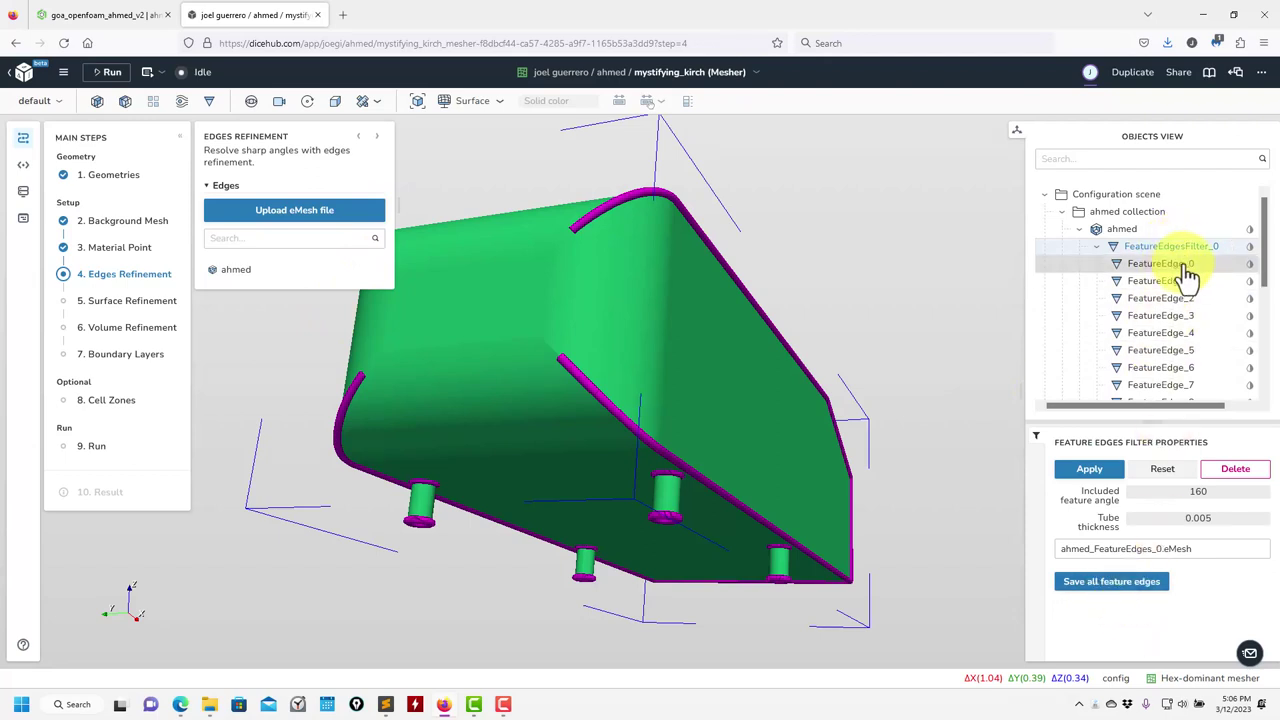
{"action": "left_click", "coordinate": [596, 392]}
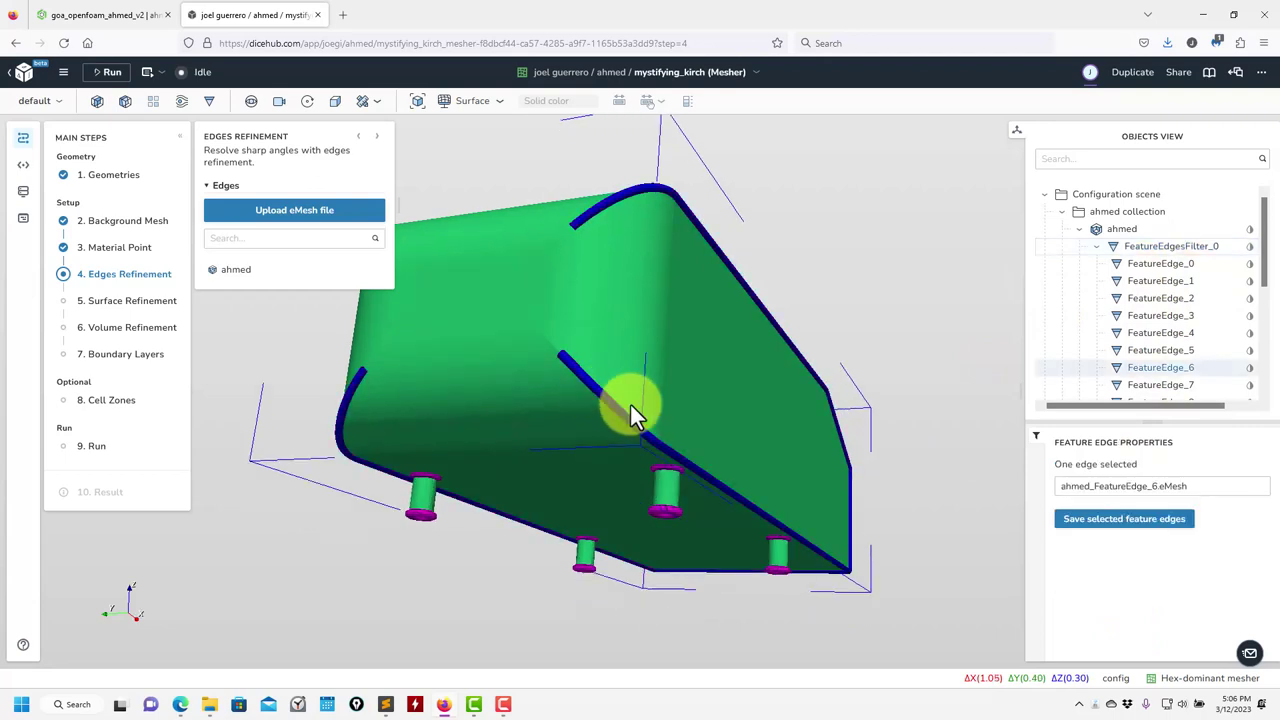
{"action": "left_click", "coordinate": [1137, 528]}
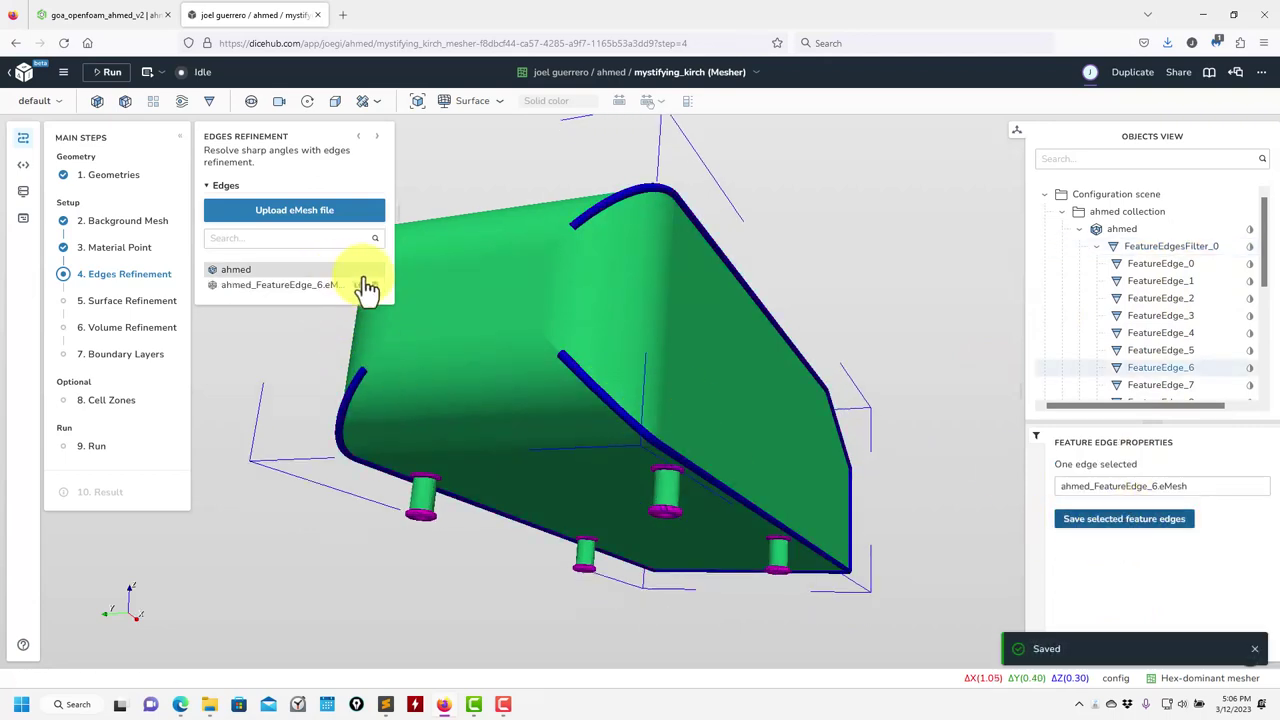
{"action": "left_click", "coordinate": [366, 287]}
{"action": "left_click", "coordinate": [1188, 252]}
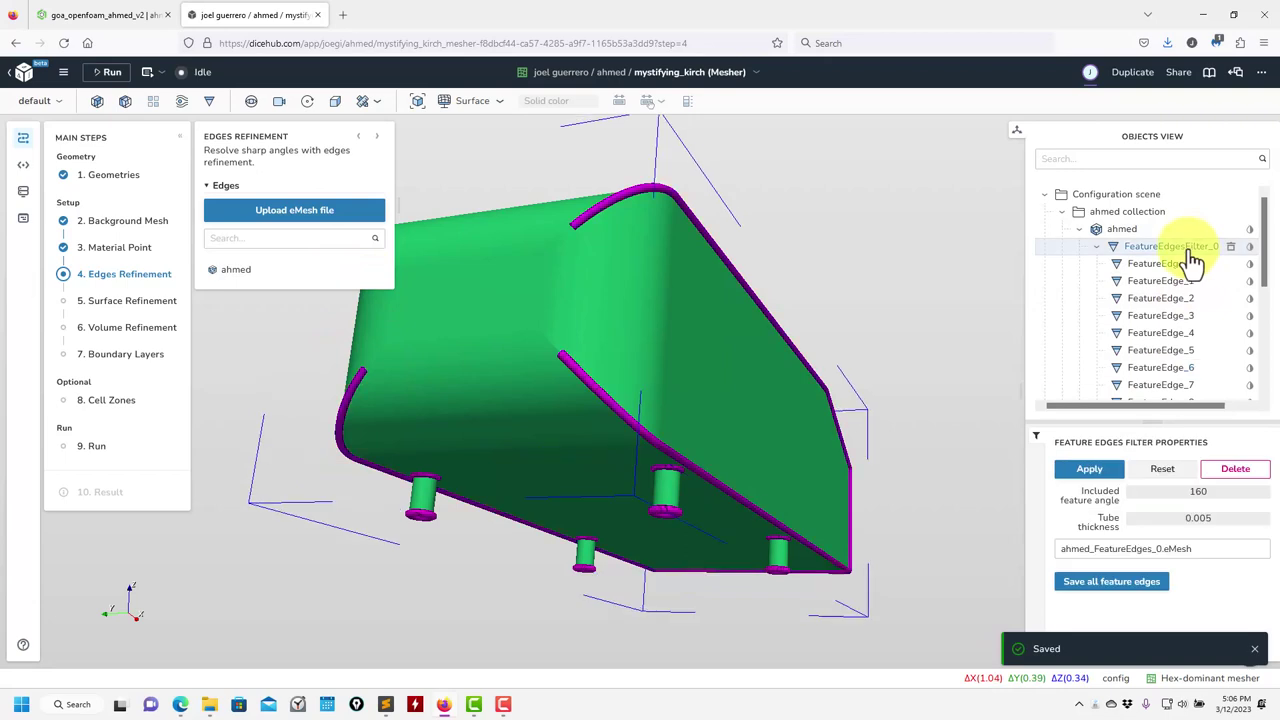
{"action": "left_click", "coordinate": [1125, 584]}
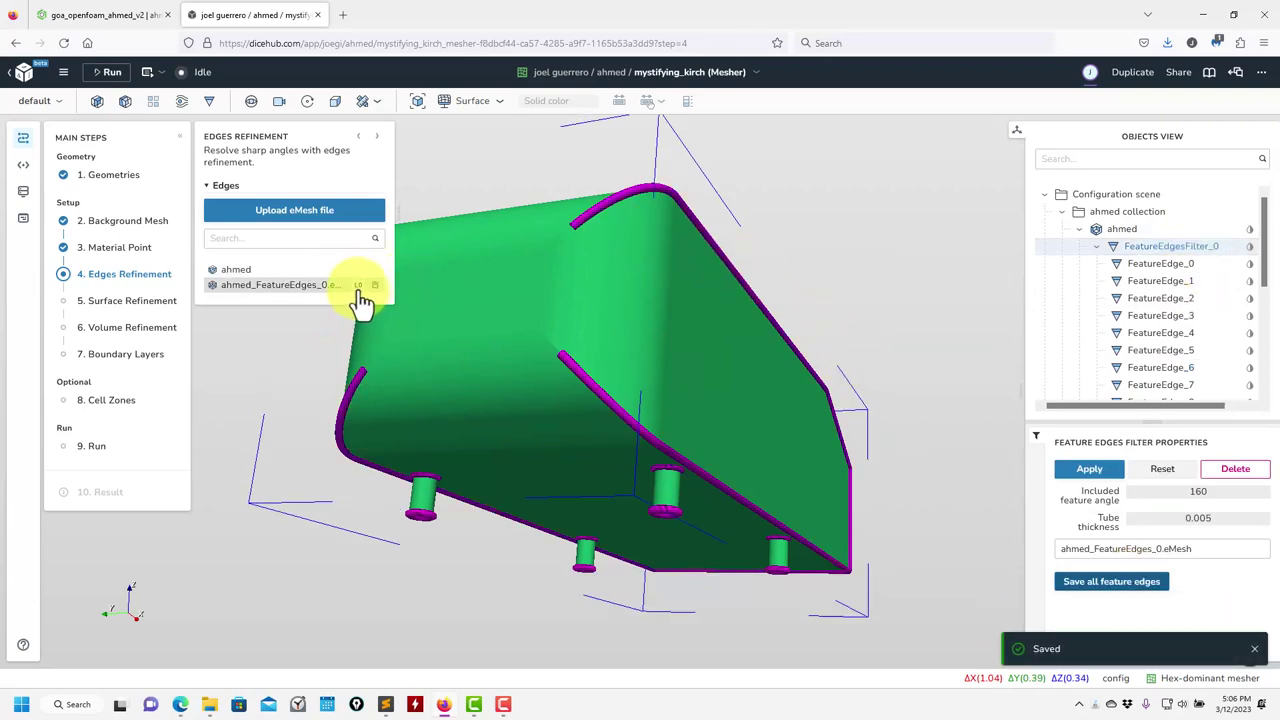
{"action": "left_click", "coordinate": [286, 288]}
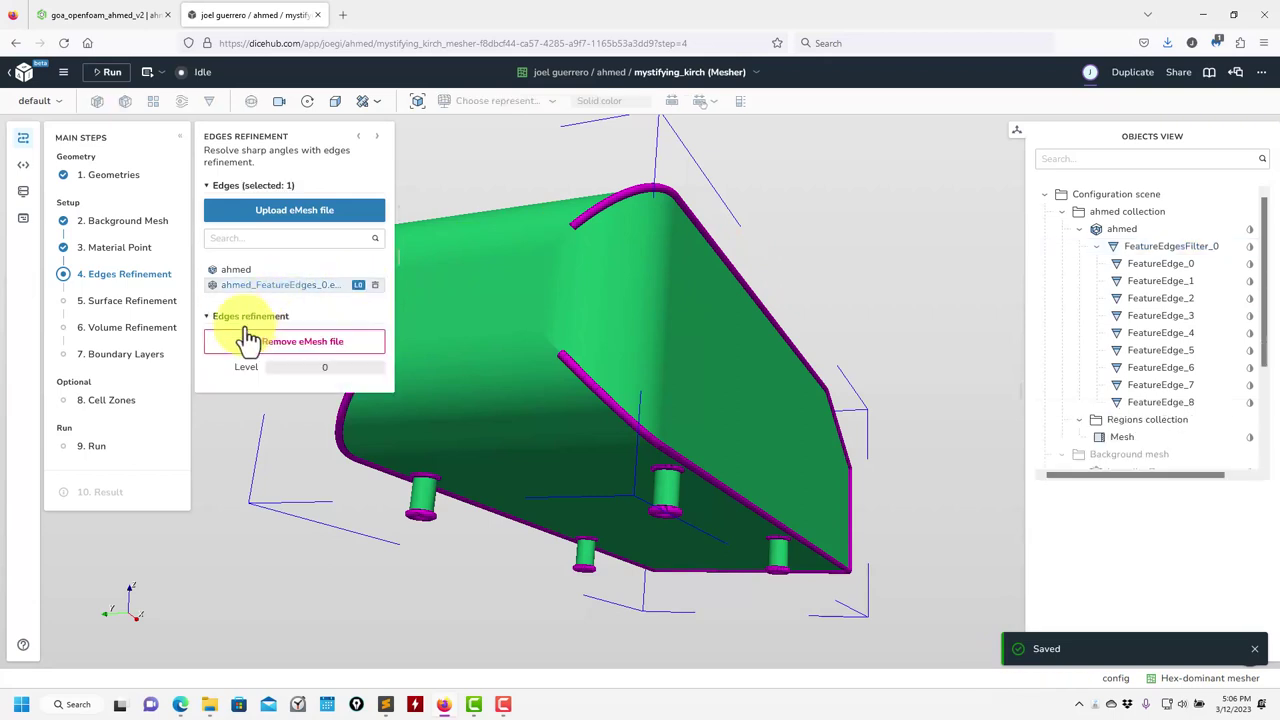
{"action": "left_click_drag", "start_coordinate": [623, 443], "coordinate": [337, 371]}
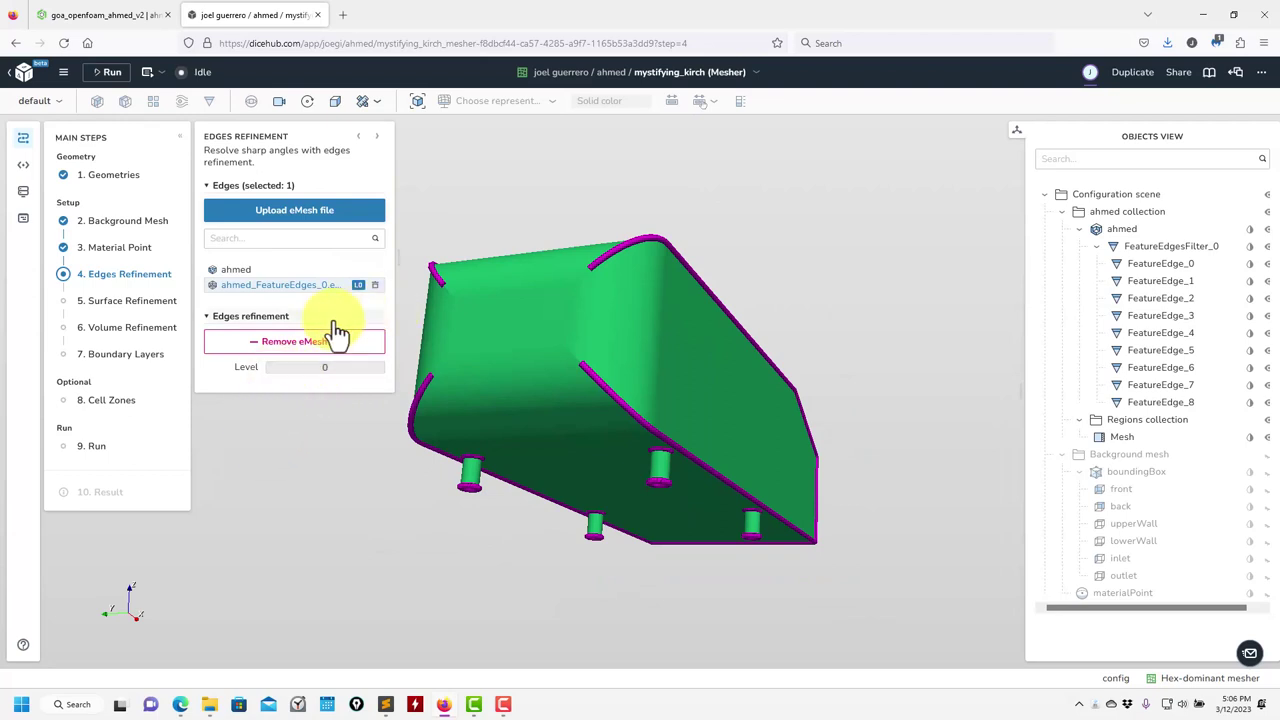
Open step 5 Surface Refinement and select the ahmed surface
{"action": "left_click", "coordinate": [145, 301]}
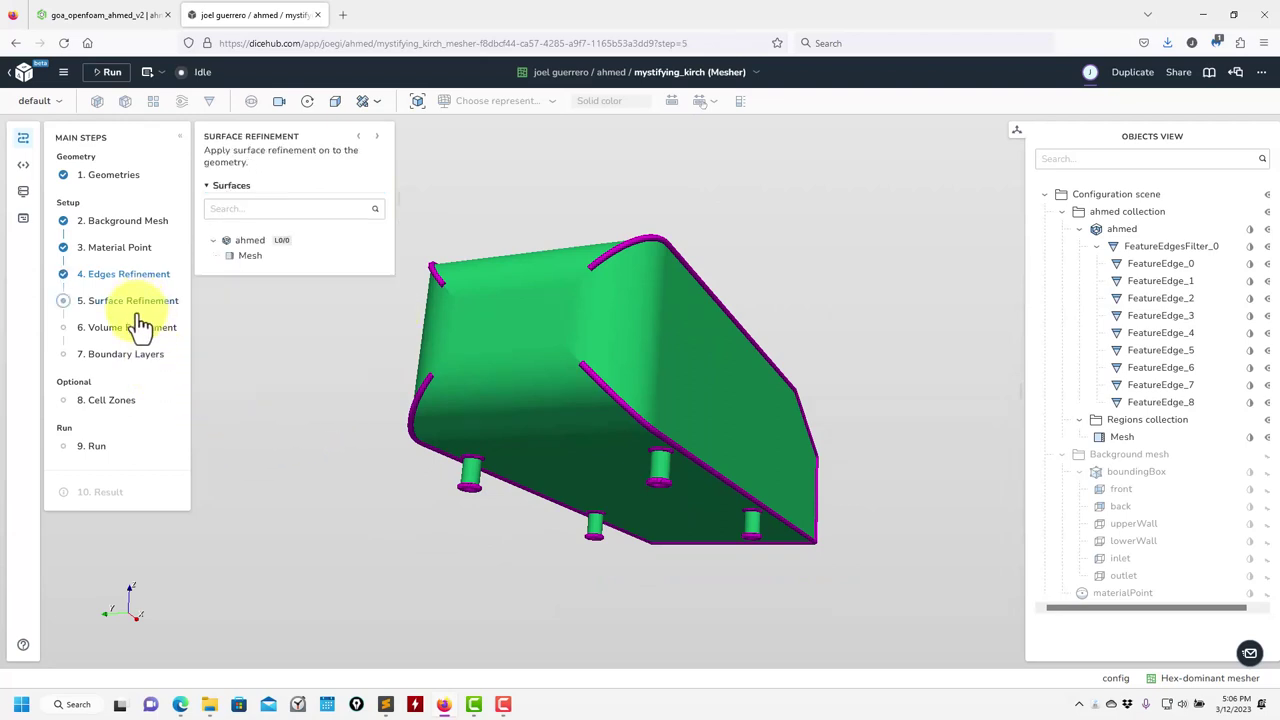
{"action": "left_click_drag", "start_coordinate": [400, 493], "coordinate": [626, 508]}
{"action": "scroll", "coordinate": [626, 508], "scroll_direction": "down", "scroll_amount": 5}
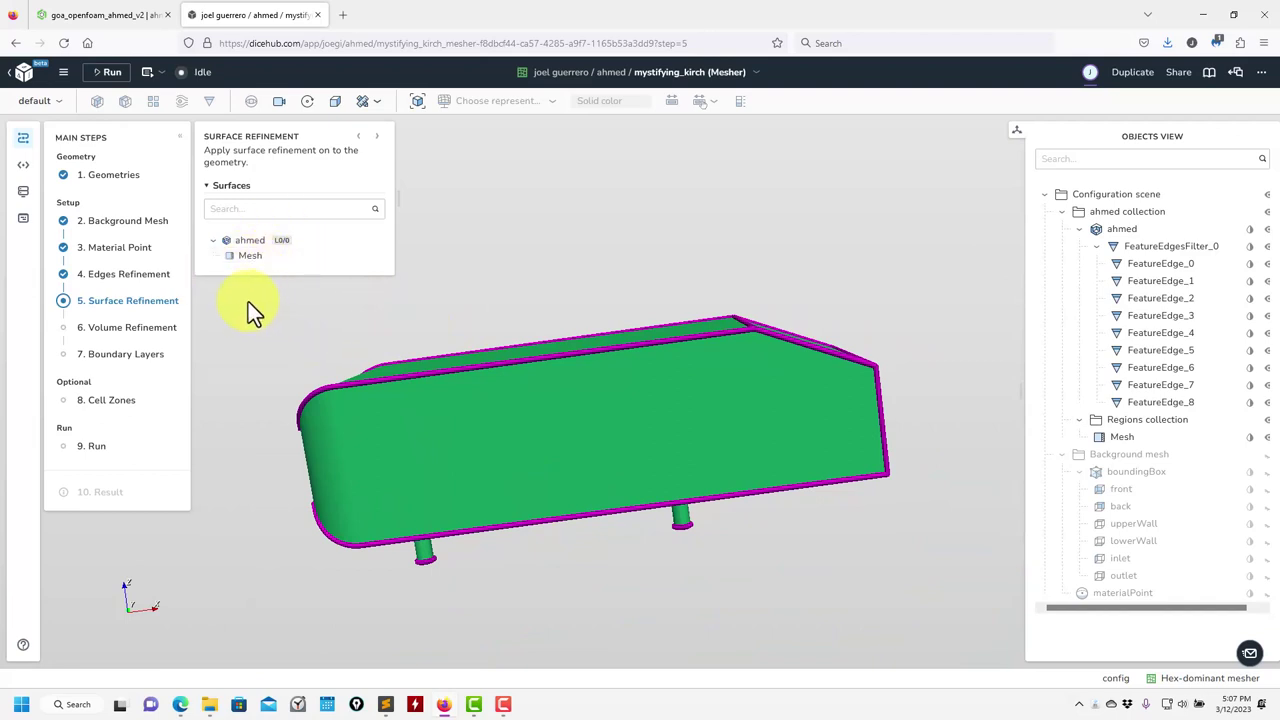
{"action": "left_click", "coordinate": [258, 248]}
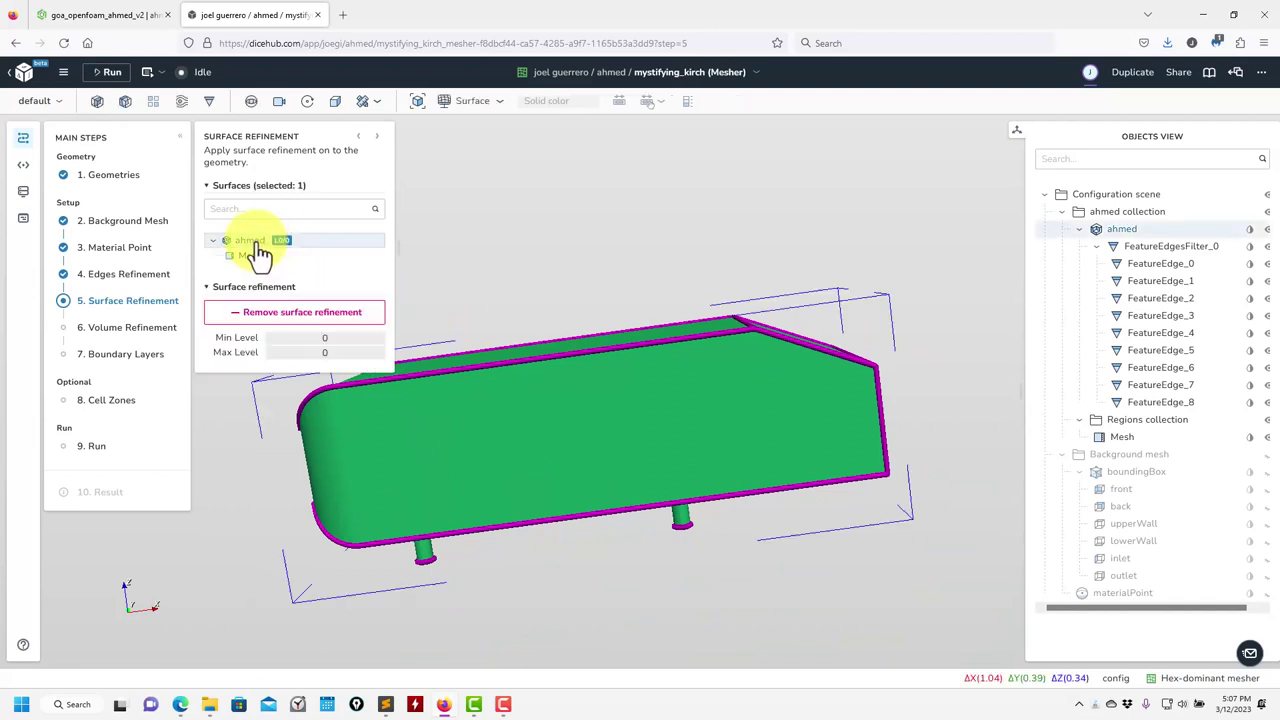
Set ahmed's minimum and maximum surface refinement levels both to 2 (L2/2)
{"action": "left_click", "coordinate": [331, 341]}
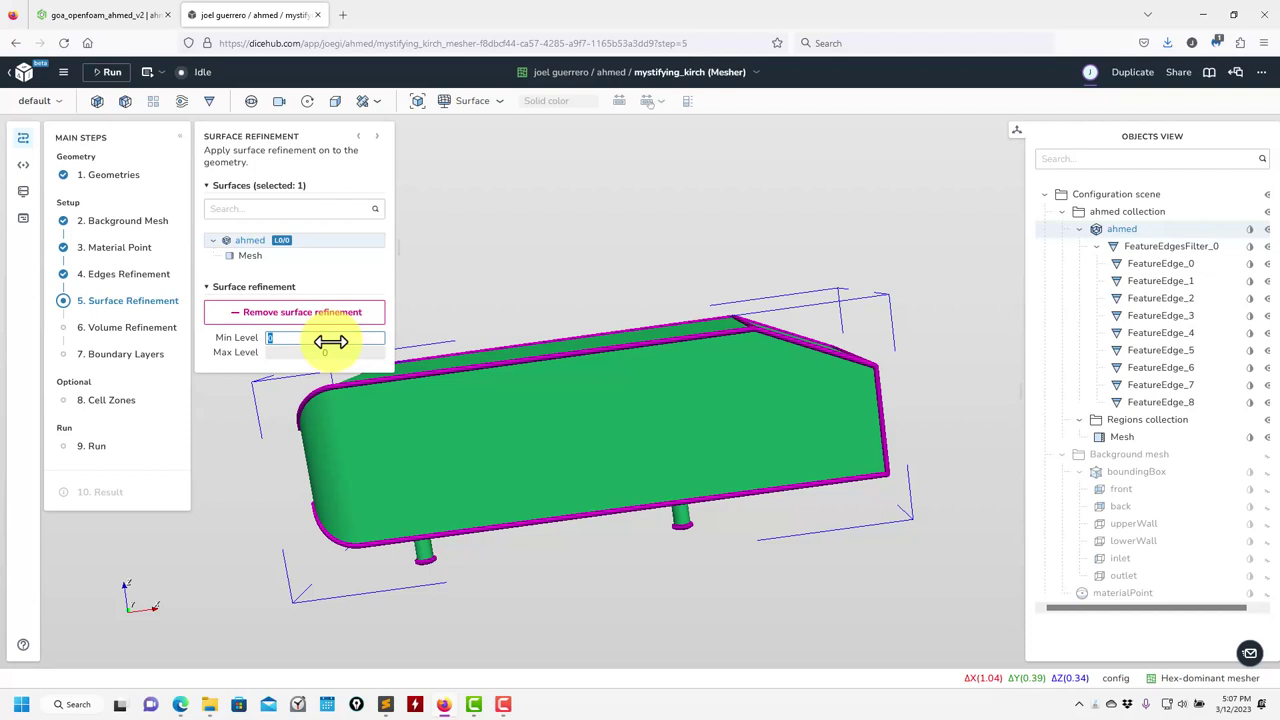
{"action": "type", "text": "2"}
{"action": "key", "text": "Return"}
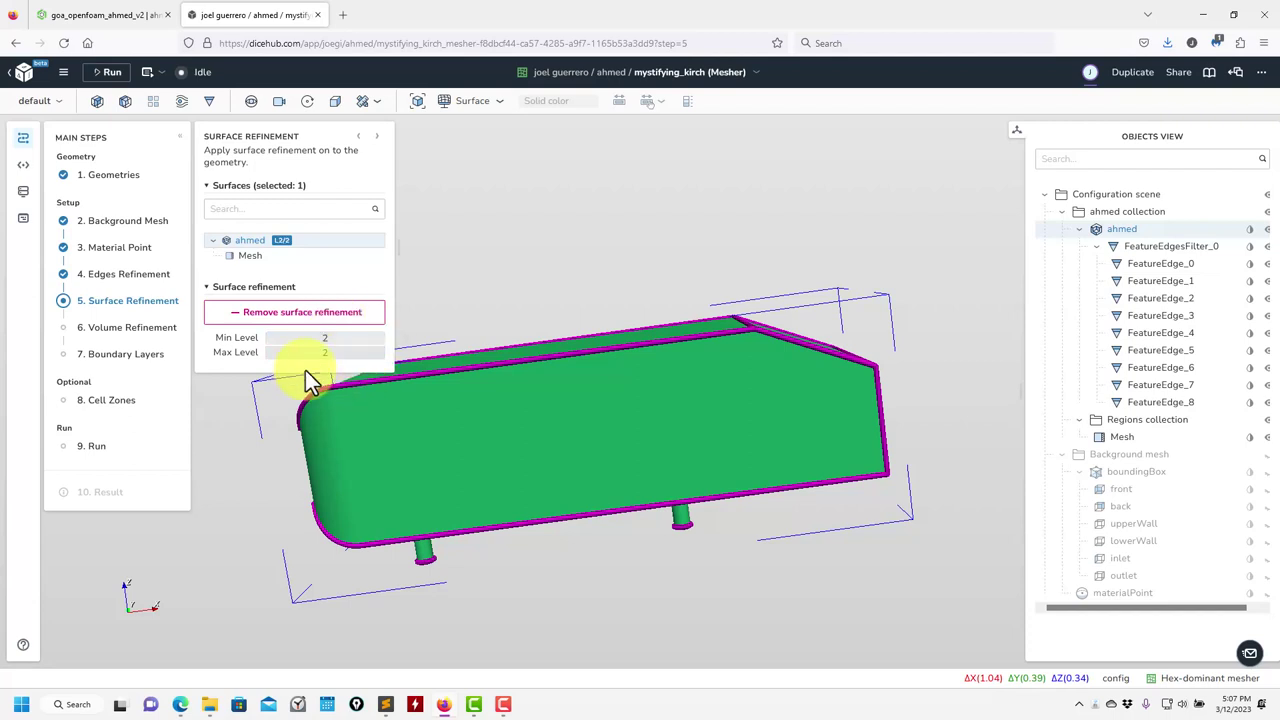
{"action": "left_click", "coordinate": [338, 354]}
{"action": "left_click", "coordinate": [338, 354]}
{"action": "type", "text": "2"}
{"action": "key", "text": "Return"}
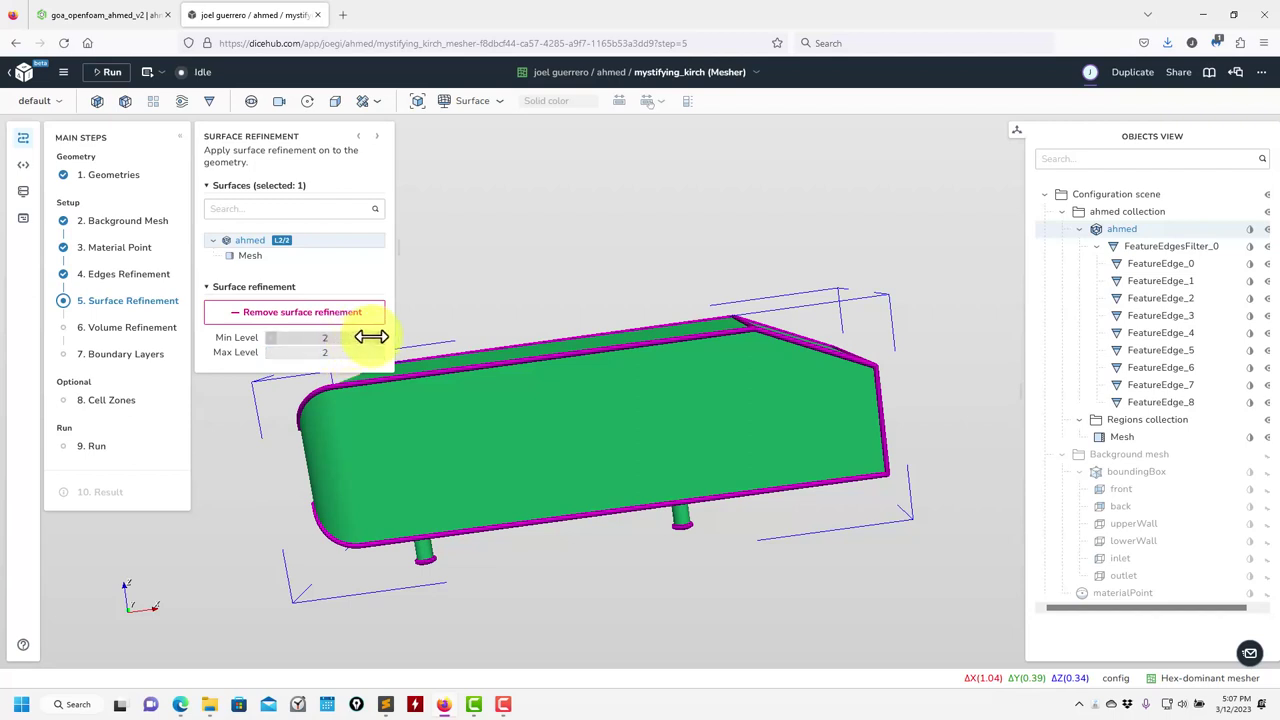
{"action": "left_click", "coordinate": [380, 352]}
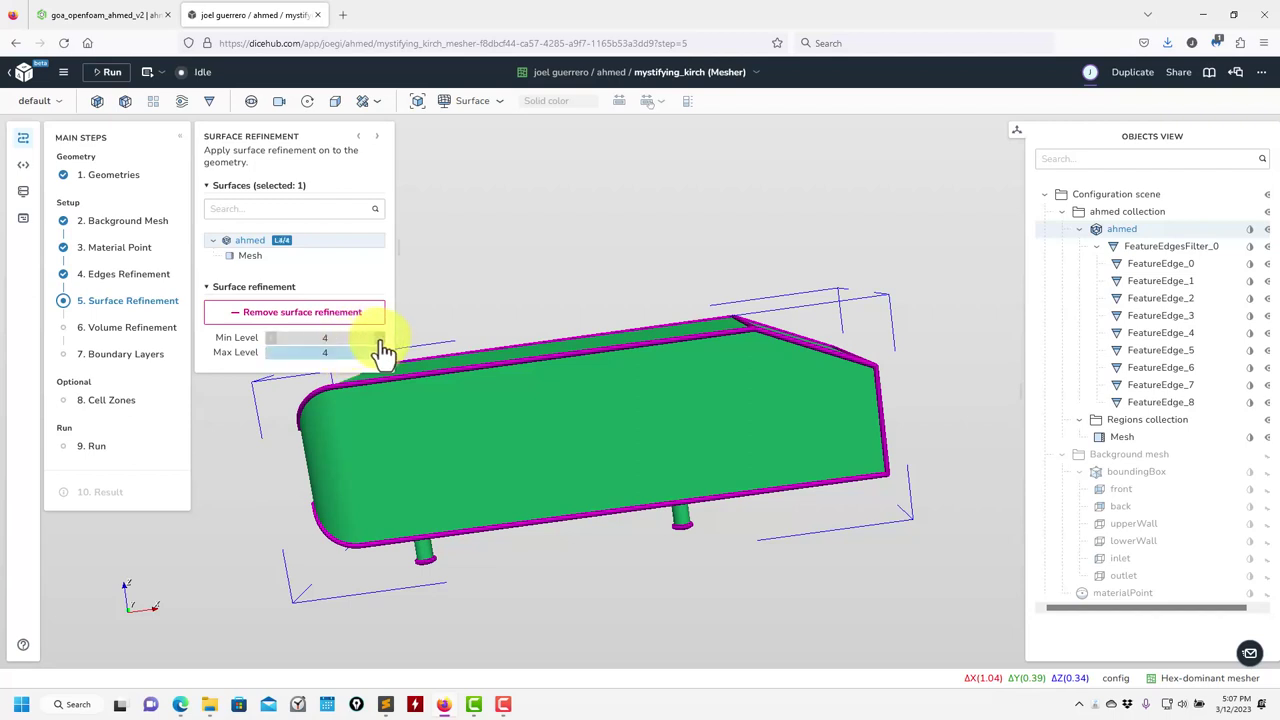
{"action": "left_click", "coordinate": [271, 341]}
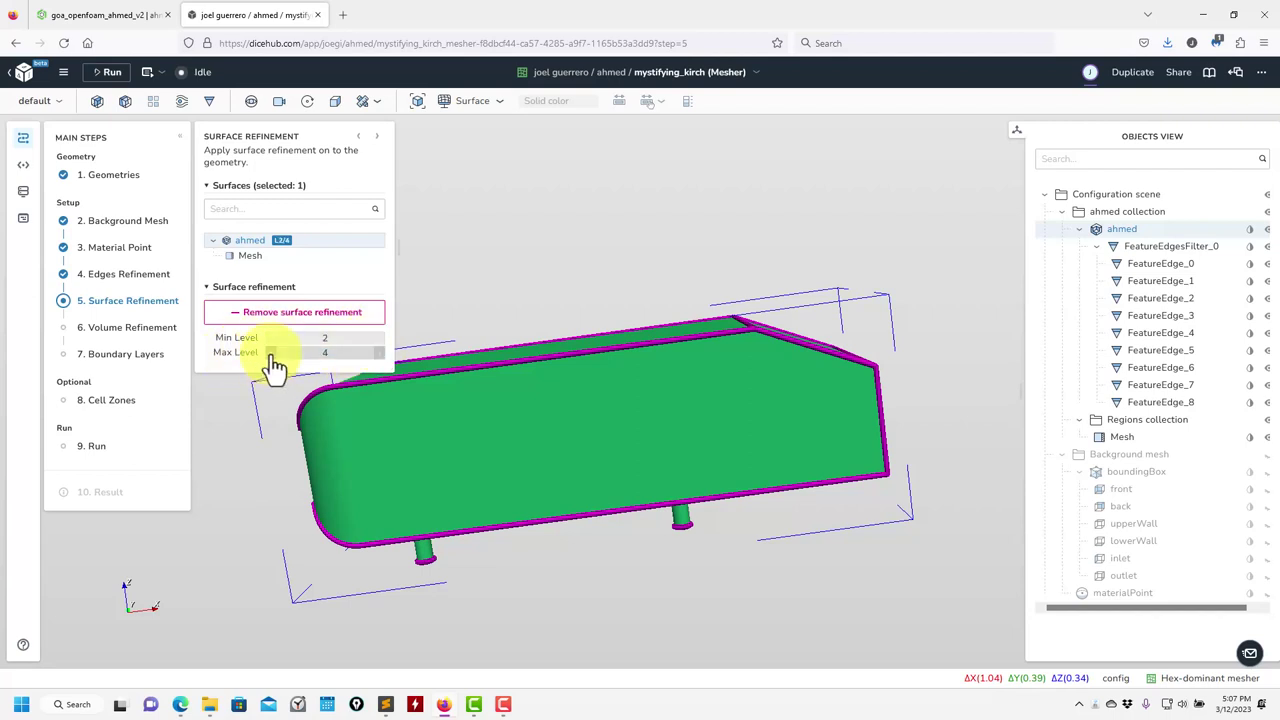
{"action": "left_click_drag", "start_coordinate": [694, 243], "coordinate": [631, 286]}
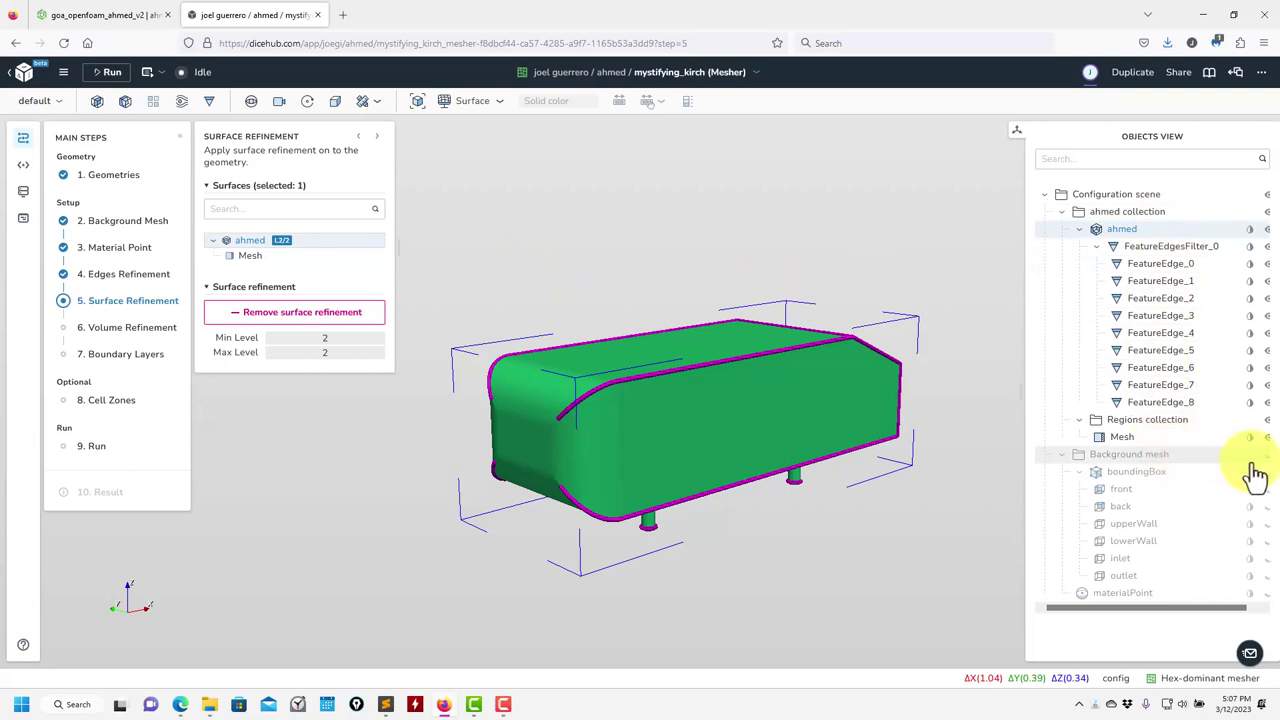
Show the background mesh again and orbit to view the car's rounded front inside the domain
{"action": "left_click_drag", "start_coordinate": [1024, 617], "coordinate": [989, 617]}
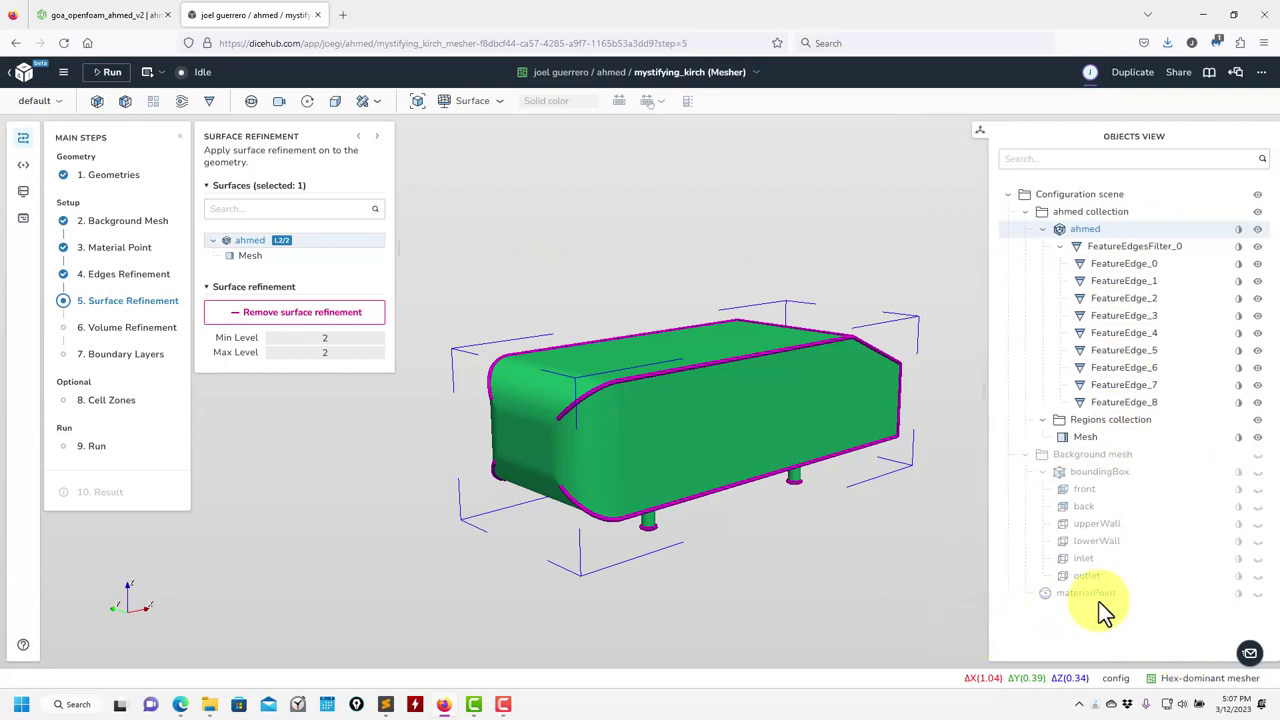
{"action": "left_click", "coordinate": [1257, 471]}
{"action": "left_click_drag", "start_coordinate": [764, 529], "coordinate": [677, 509]}
{"action": "scroll", "coordinate": [677, 509], "scroll_direction": "down", "scroll_amount": 10}
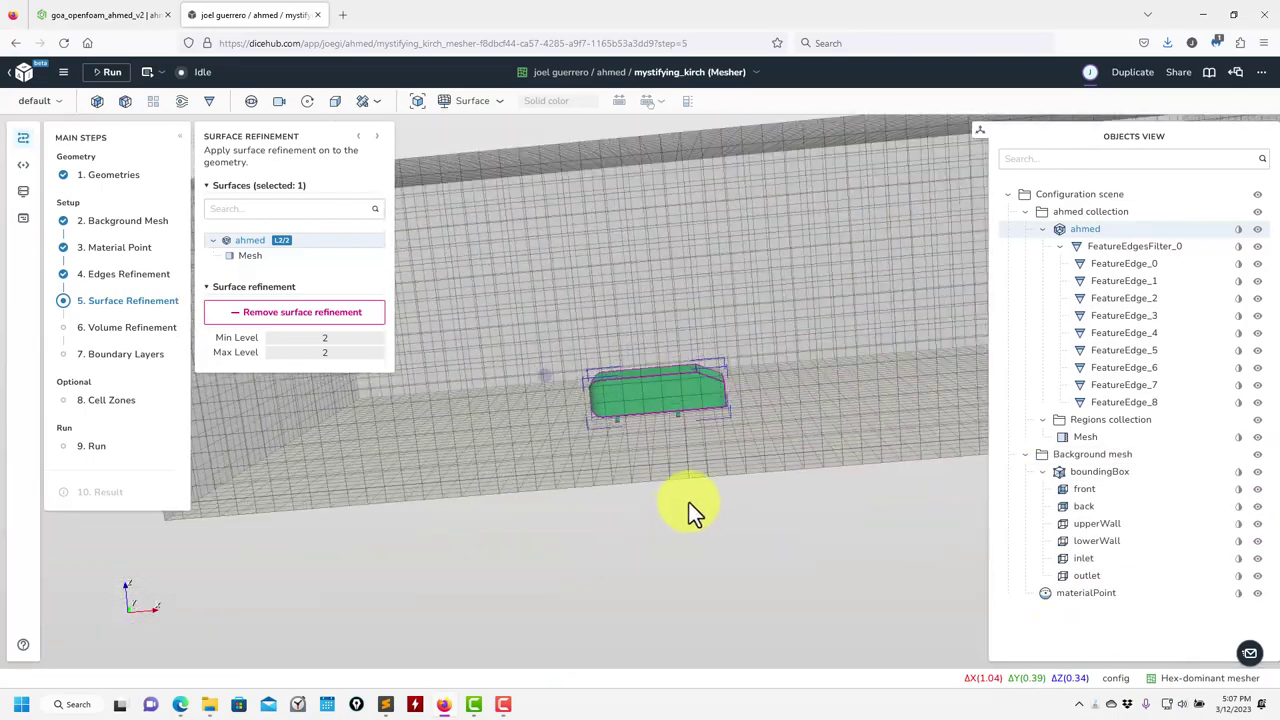
{"action": "scroll", "coordinate": [622, 432], "scroll_direction": "up", "scroll_amount": 8}
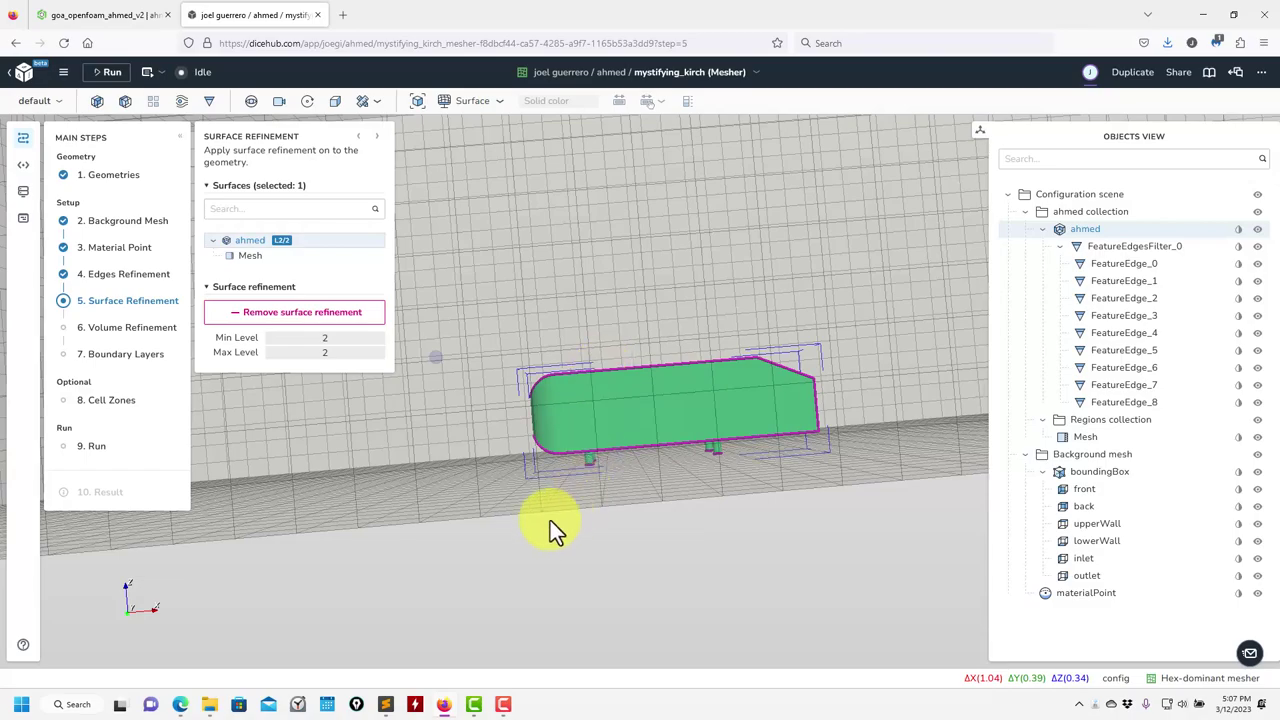
{"action": "left_click_drag", "start_coordinate": [545, 525], "coordinate": [621, 510]}
{"action": "scroll", "coordinate": [643, 509], "scroll_direction": "down", "scroll_amount": 5}
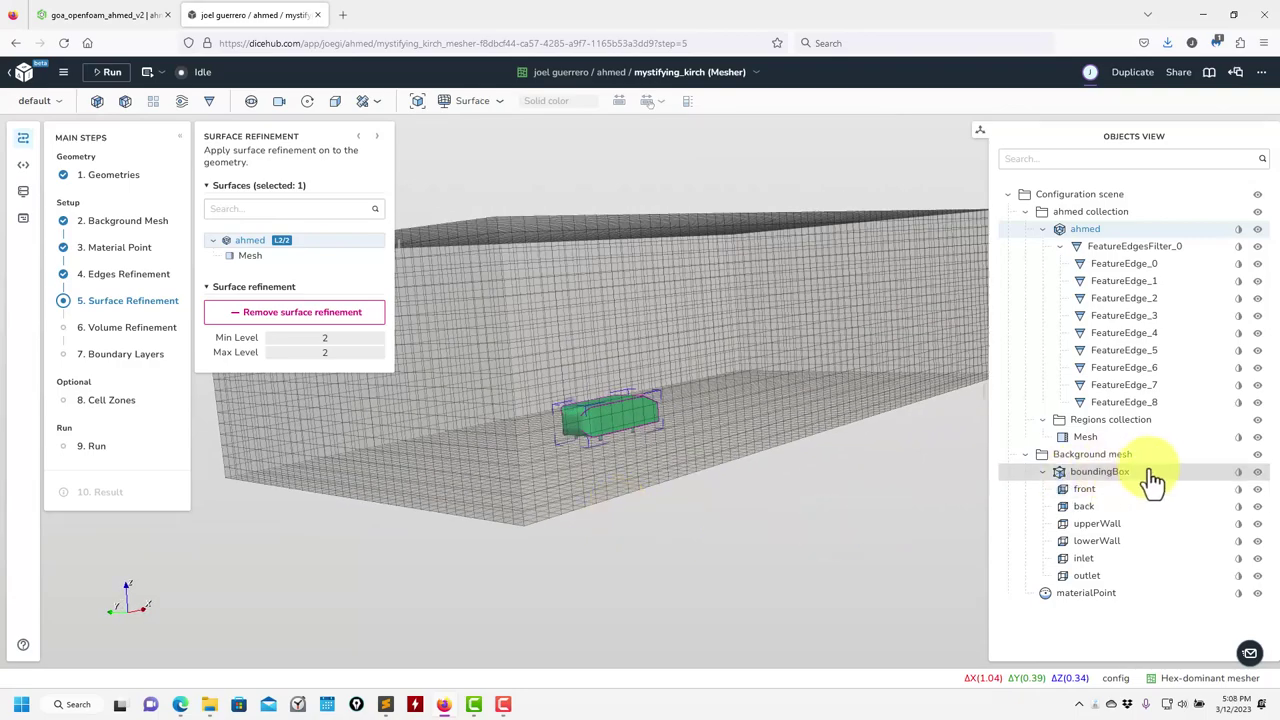
{"action": "left_click_drag", "start_coordinate": [793, 530], "coordinate": [869, 553]}
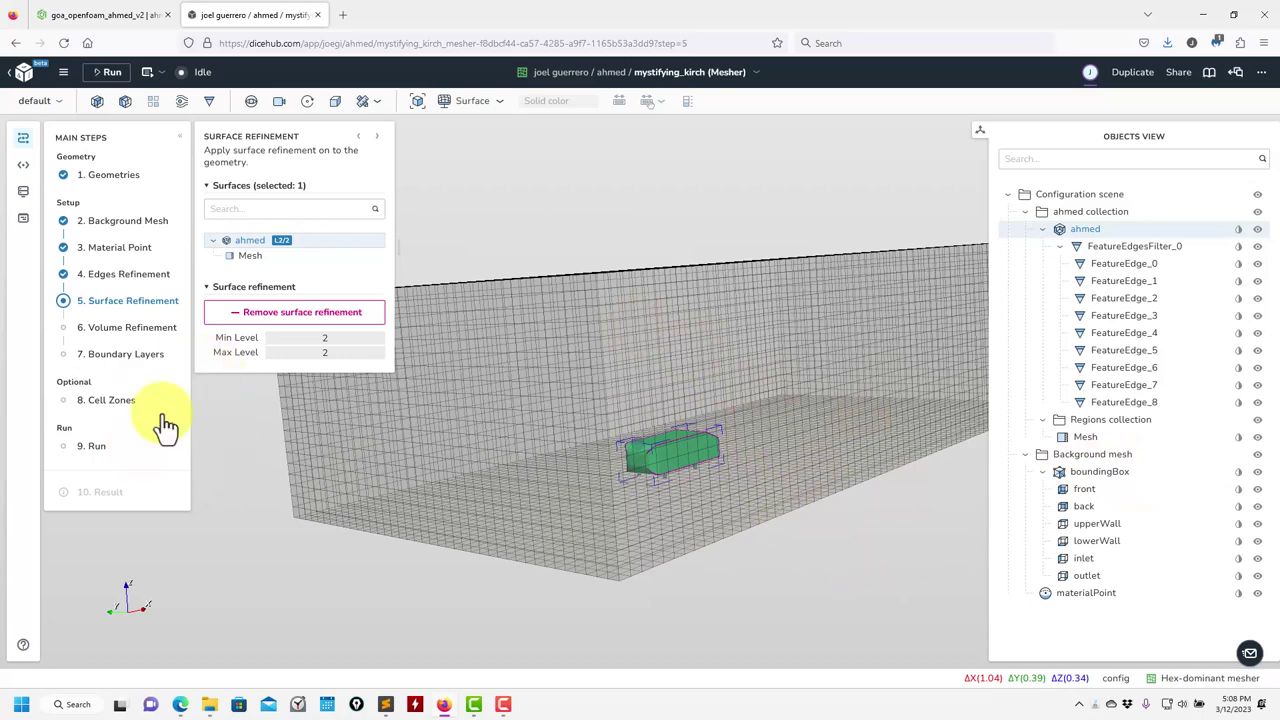
Move on to step 6 Volume Refinement, check the Onshape model, and return to the mesher
{"action": "left_click", "coordinate": [113, 340]}
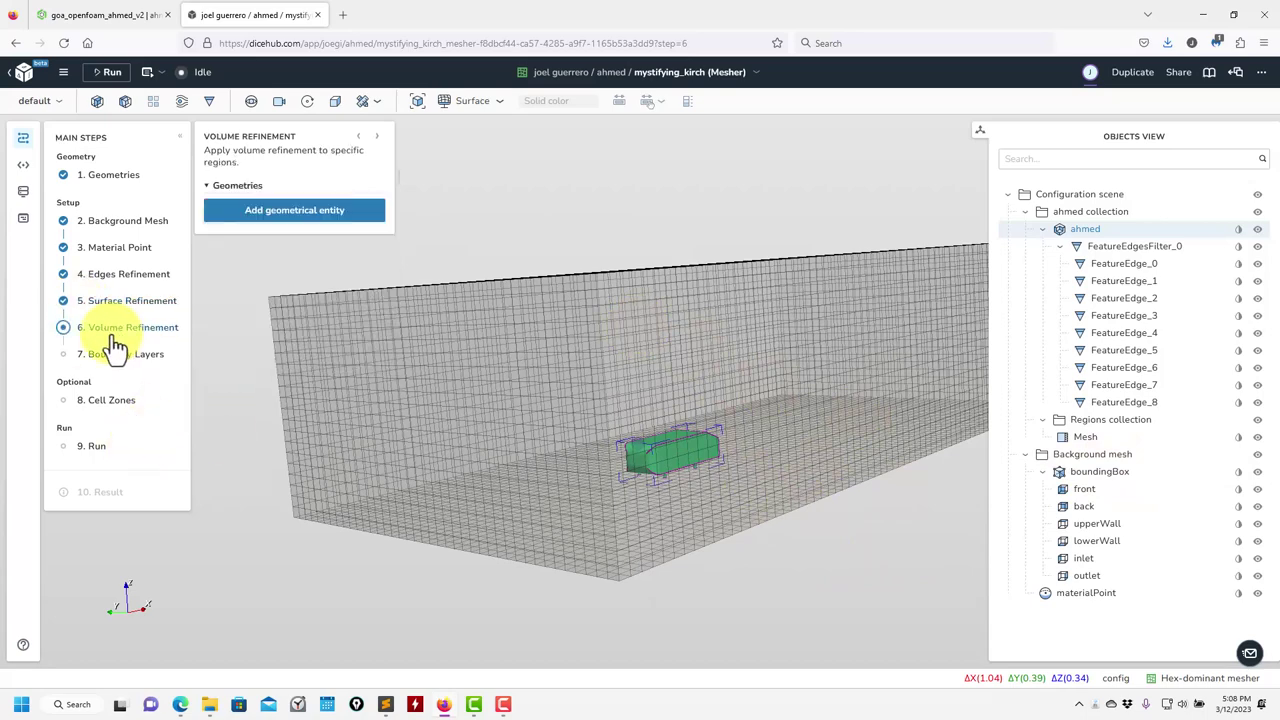
{"action": "left_click", "coordinate": [105, 16]}
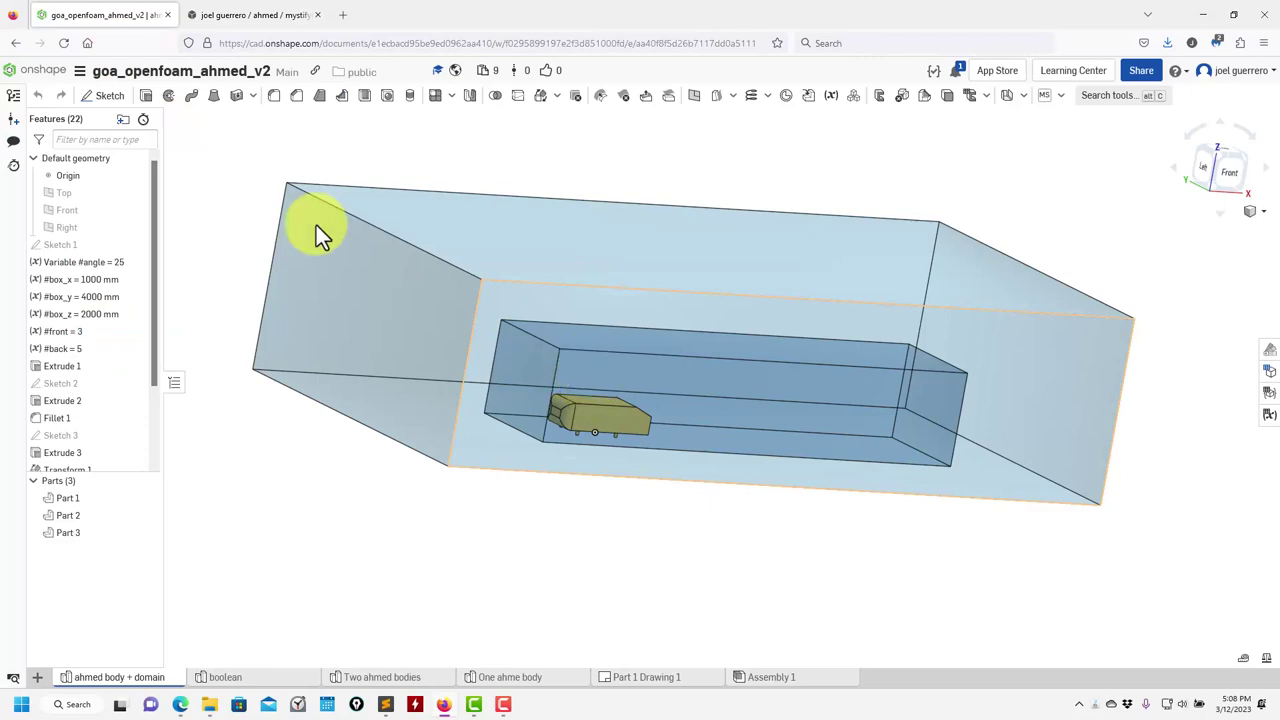
{"action": "left_click", "coordinate": [247, 18]}
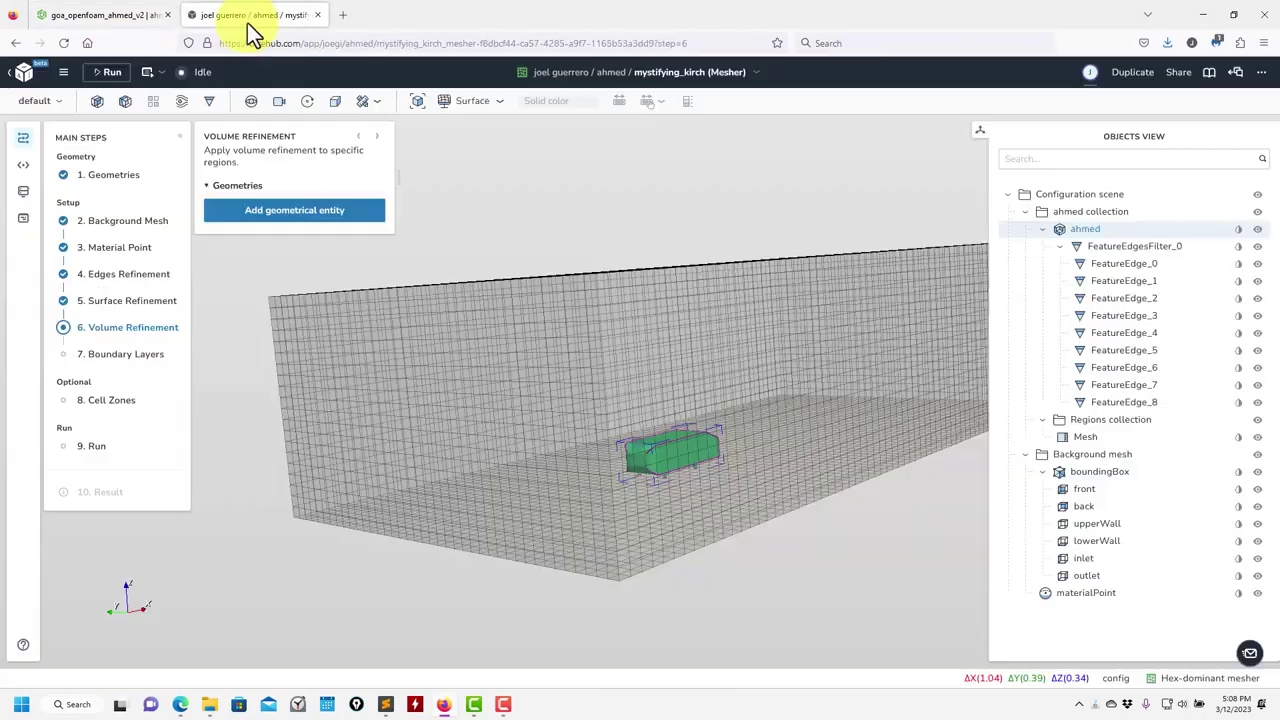
Add a box region for volume refinement and hide the background mesh to see it
{"action": "left_click", "coordinate": [286, 216]}
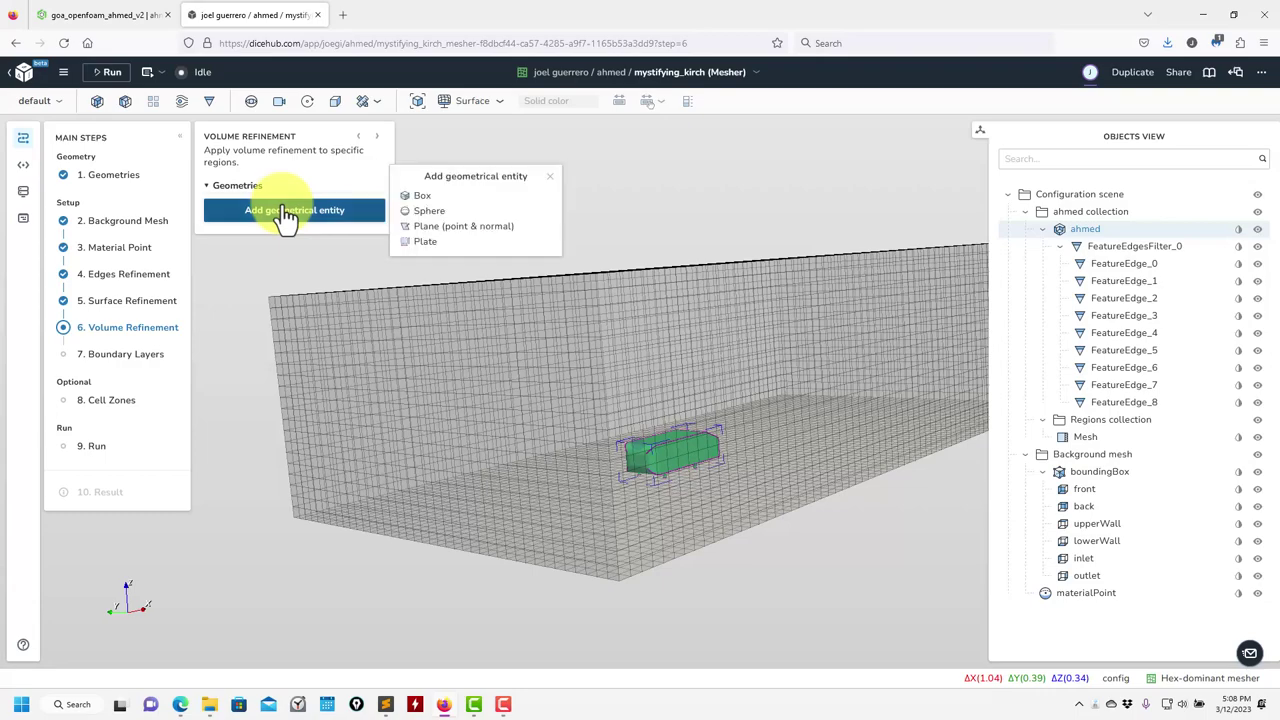
{"action": "left_click", "coordinate": [430, 197]}
{"action": "left_click_drag", "start_coordinate": [637, 243], "coordinate": [665, 258]}
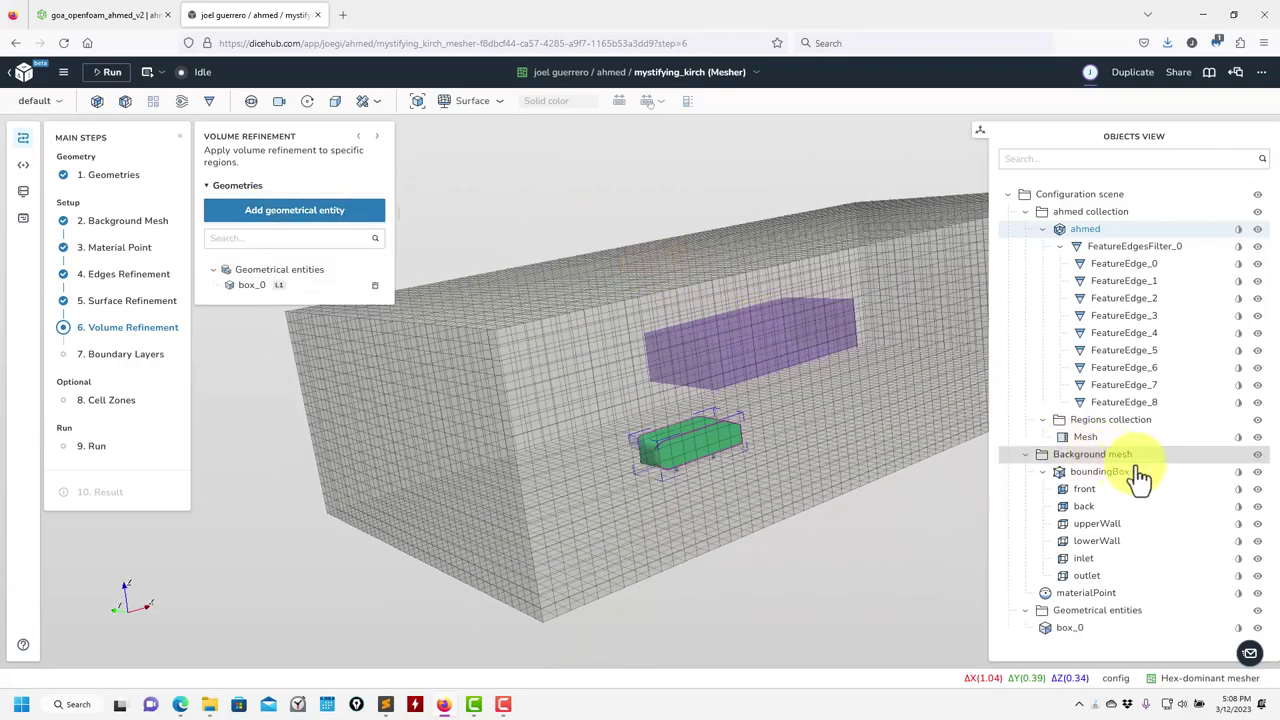
{"action": "left_click", "coordinate": [1257, 455]}
{"action": "left_click_drag", "start_coordinate": [819, 537], "coordinate": [459, 497]}
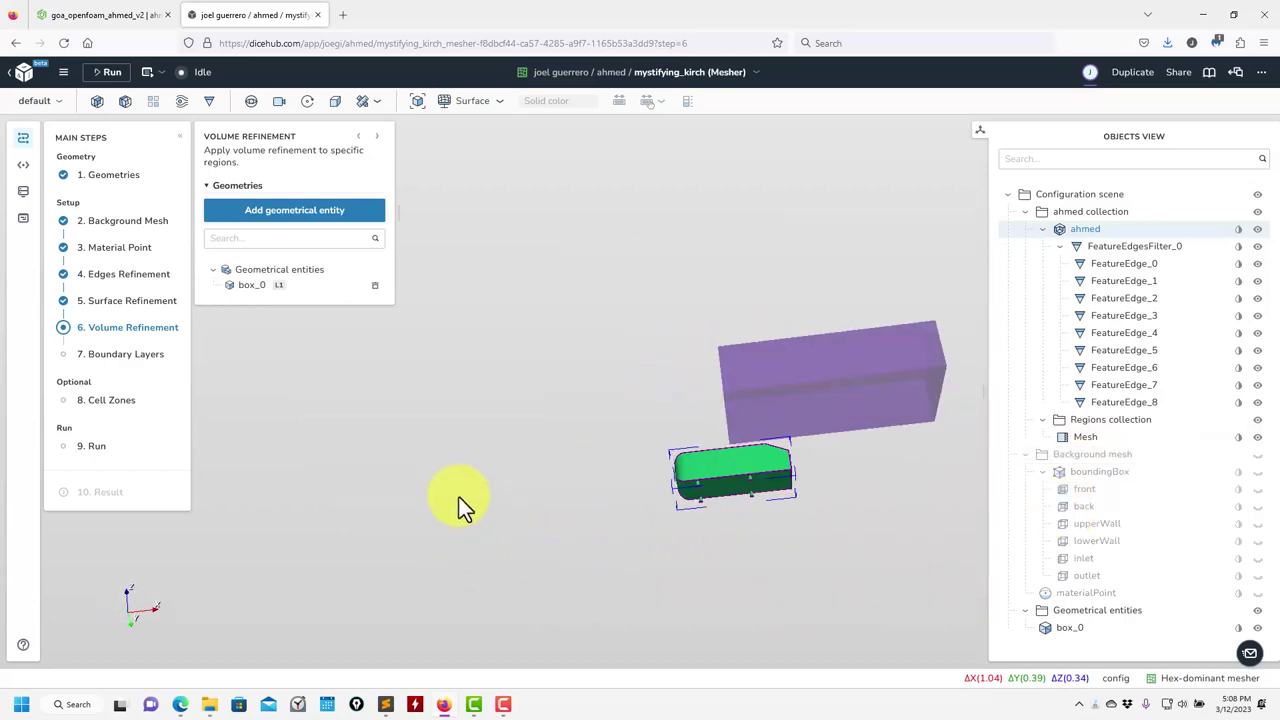
Resize box_0 down to the ground, forward past the car, wider in Y, with a lower top
{"action": "left_click", "coordinate": [841, 390]}
{"action": "left_click_drag", "start_coordinate": [829, 408], "coordinate": [769, 583]}
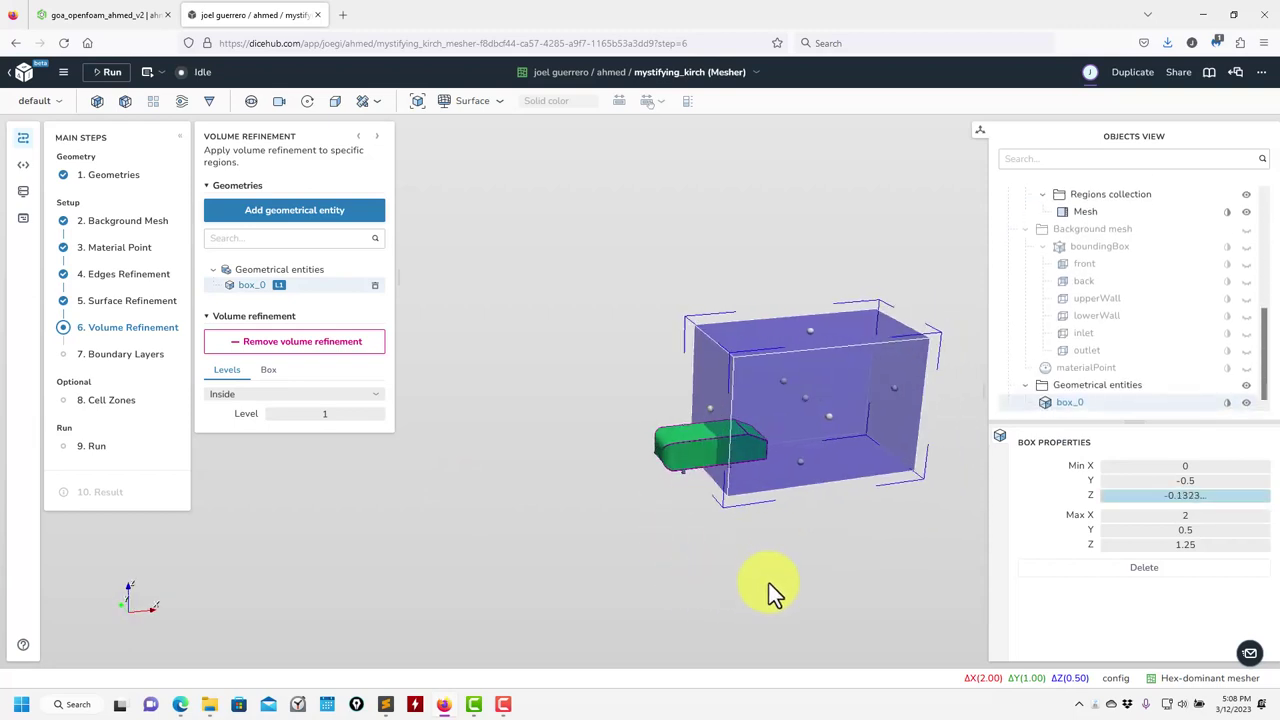
{"action": "left_click_drag", "start_coordinate": [707, 407], "coordinate": [779, 475]}
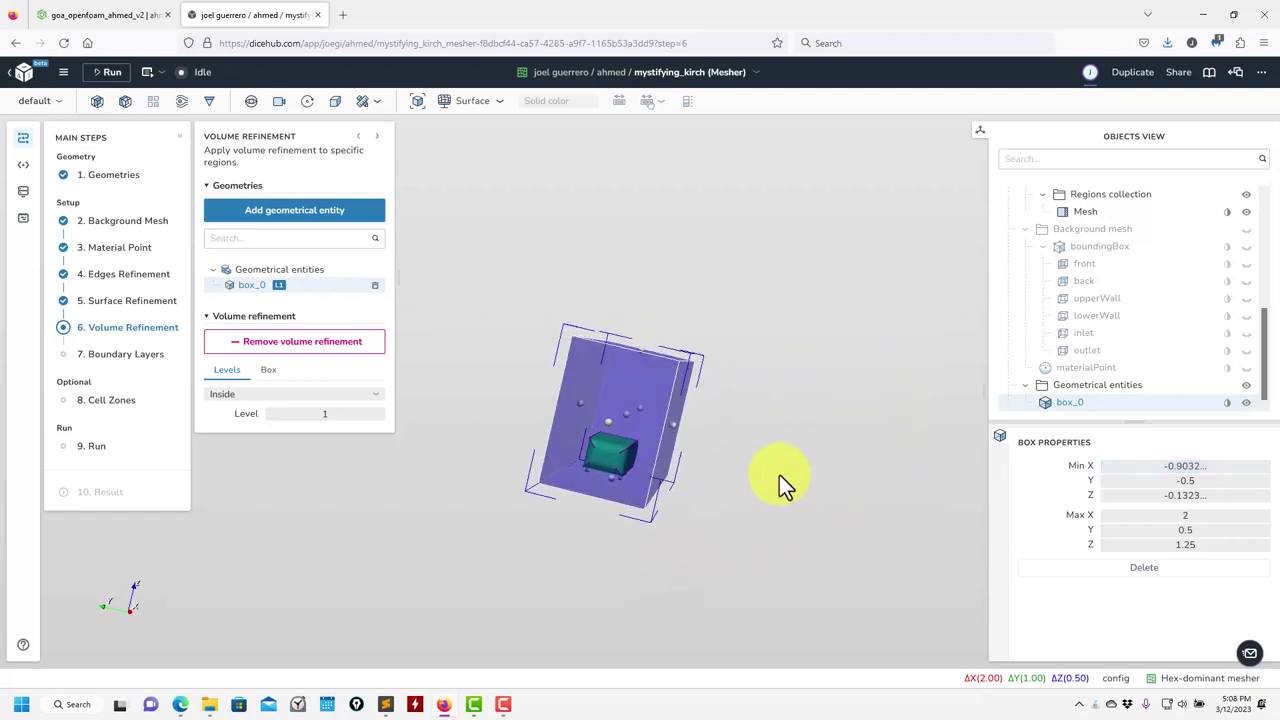
{"action": "left_click_drag", "start_coordinate": [675, 433], "coordinate": [881, 315]}
{"action": "left_click_drag", "start_coordinate": [808, 362], "coordinate": [1274, 406]}
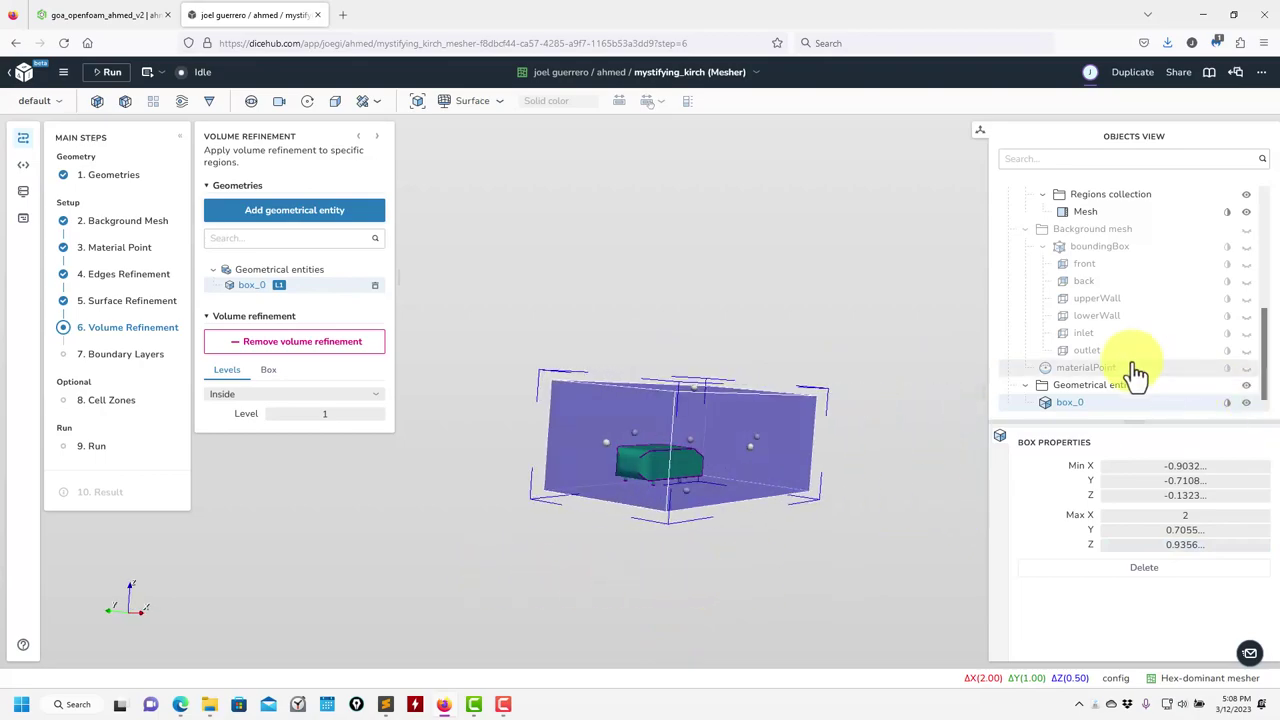
Show the background mesh again and review box_0's Inside level-1 refinement and its min/max extents
{"action": "left_click", "coordinate": [1246, 246]}
{"action": "left_click_drag", "start_coordinate": [943, 380], "coordinate": [567, 610]}
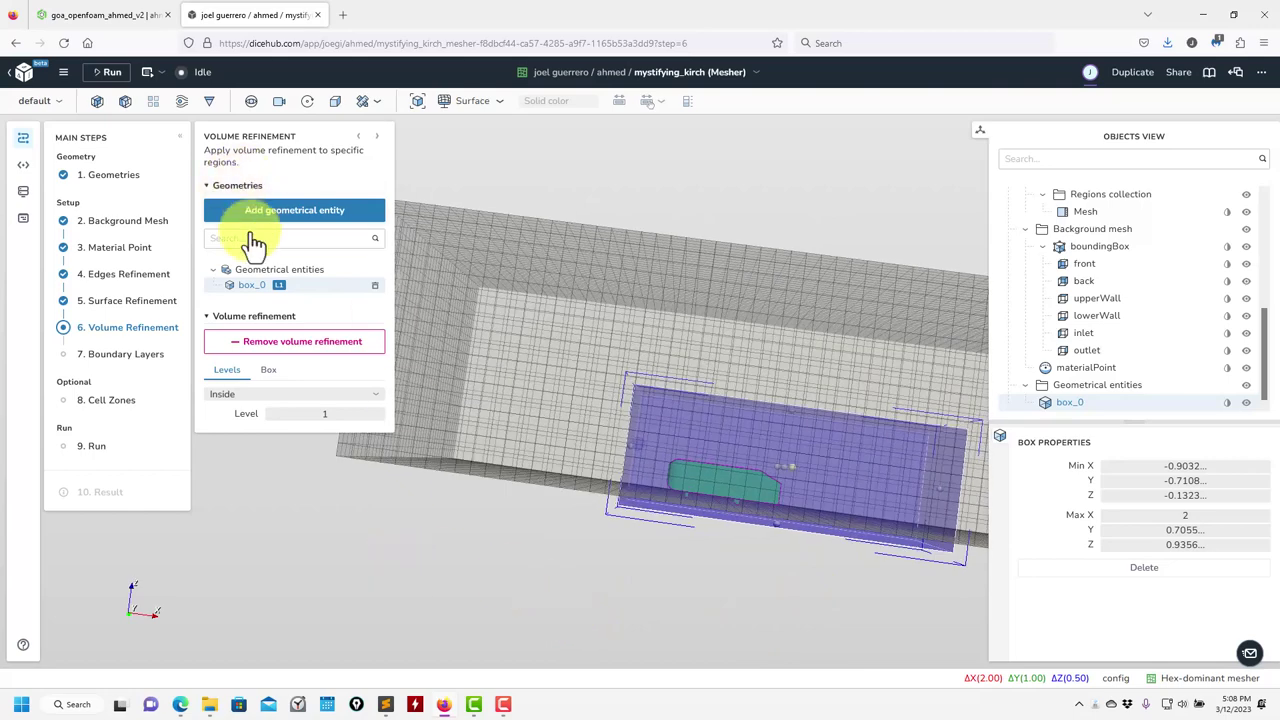
{"action": "mouse_move", "coordinate": [341, 418]}
{"action": "left_mouse_down"}
{"action": "mouse_move", "coordinate": [286, 414]}
{"action": "mouse_move", "coordinate": [311, 413]}
{"action": "left_mouse_up"}
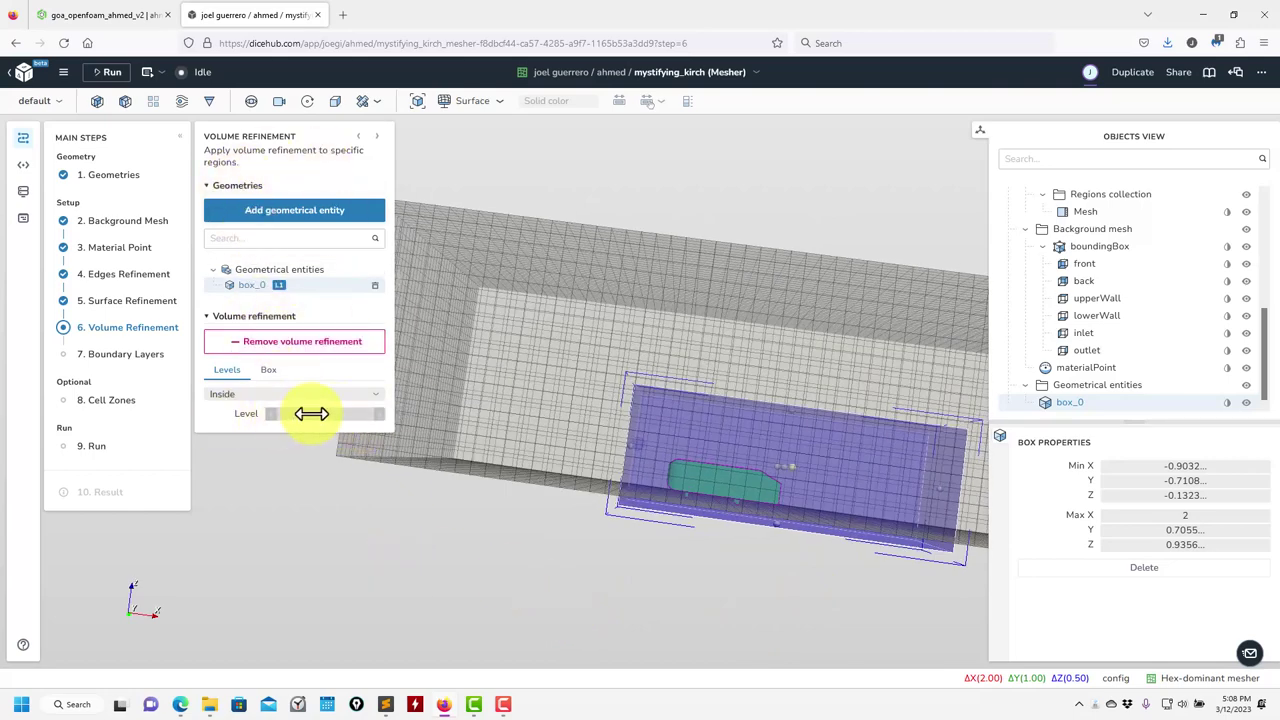
{"action": "left_click", "coordinate": [268, 369]}
{"action": "left_click", "coordinate": [220, 377]}
{"action": "left_click", "coordinate": [268, 369]}
{"action": "left_click_drag", "start_coordinate": [457, 572], "coordinate": [678, 461]}
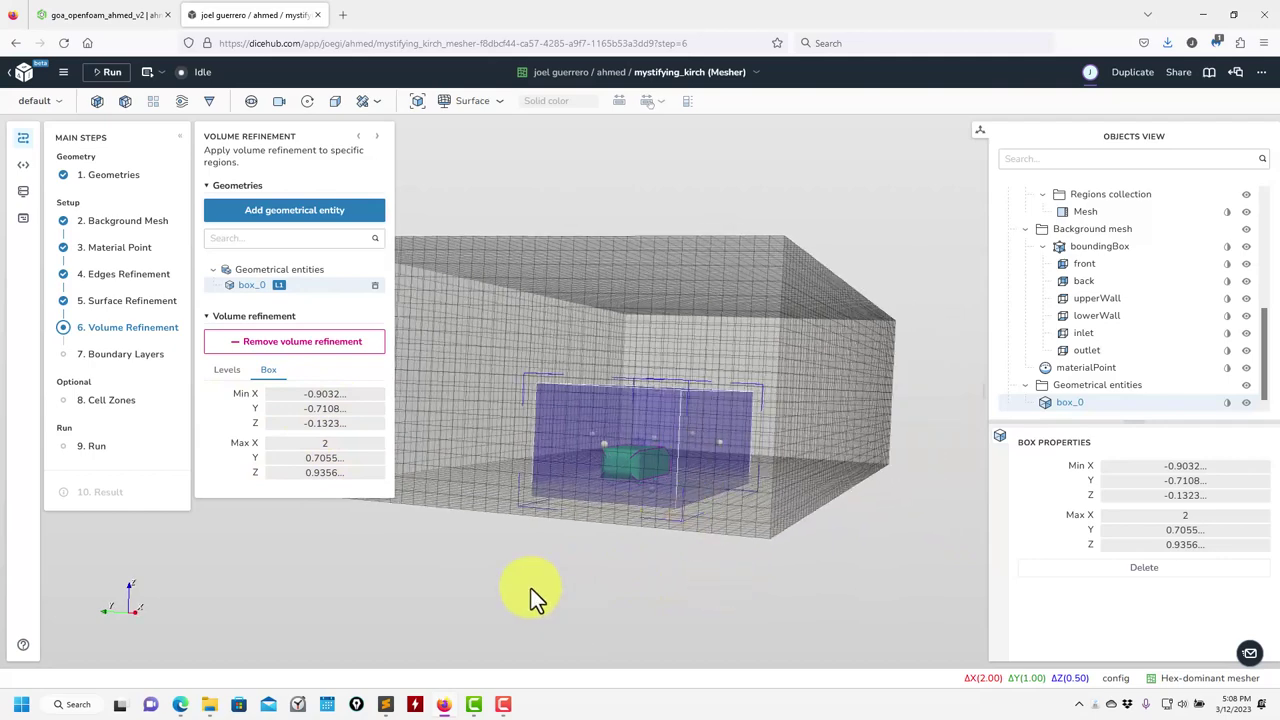
{"action": "left_click", "coordinate": [224, 370]}
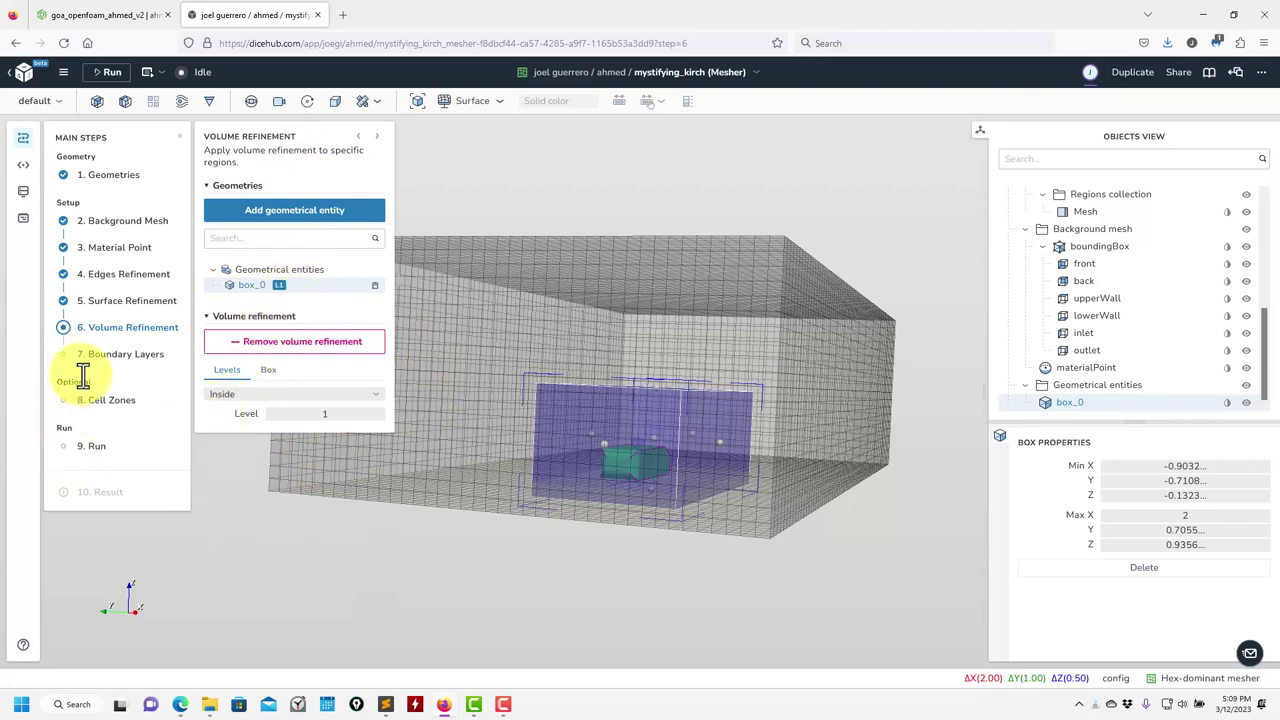
{"action": "left_click", "coordinate": [110, 360]}
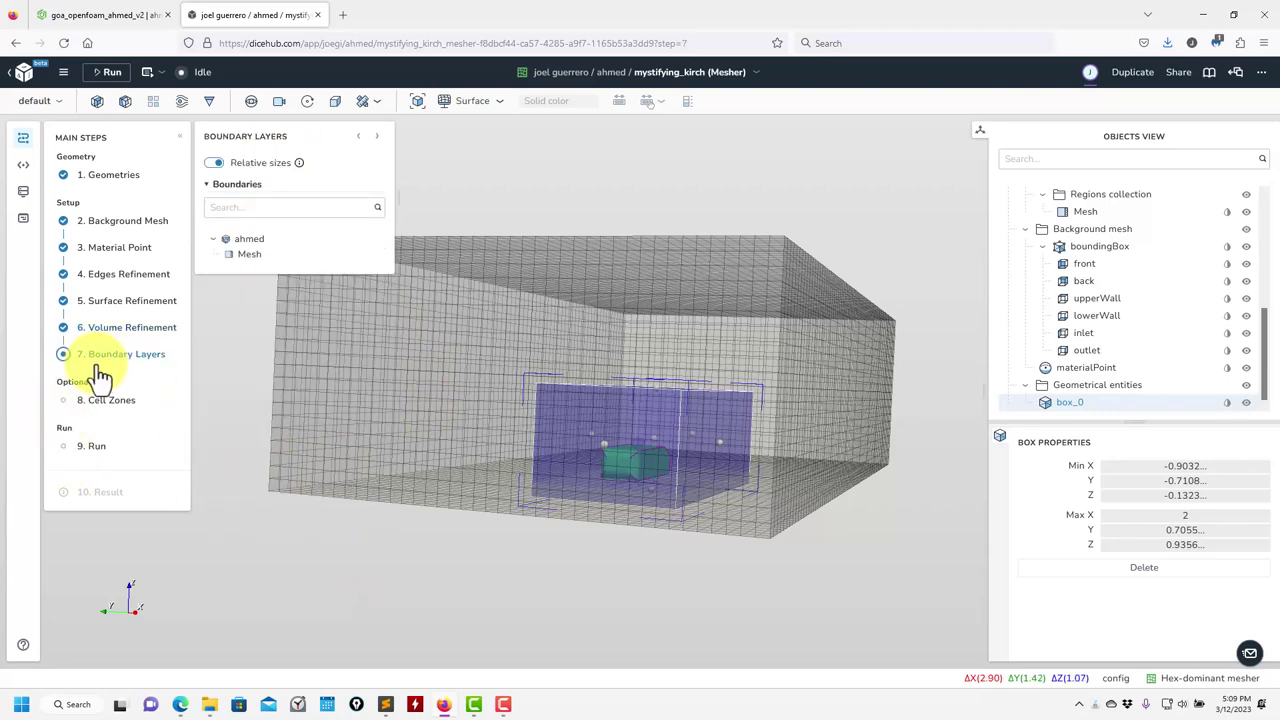
Choose the ahmed Mesh surface as the boundary-layer boundary, then bring up ahmed.stl in Sublime Text
{"action": "left_click", "coordinate": [284, 250]}
{"action": "left_click", "coordinate": [283, 256]}
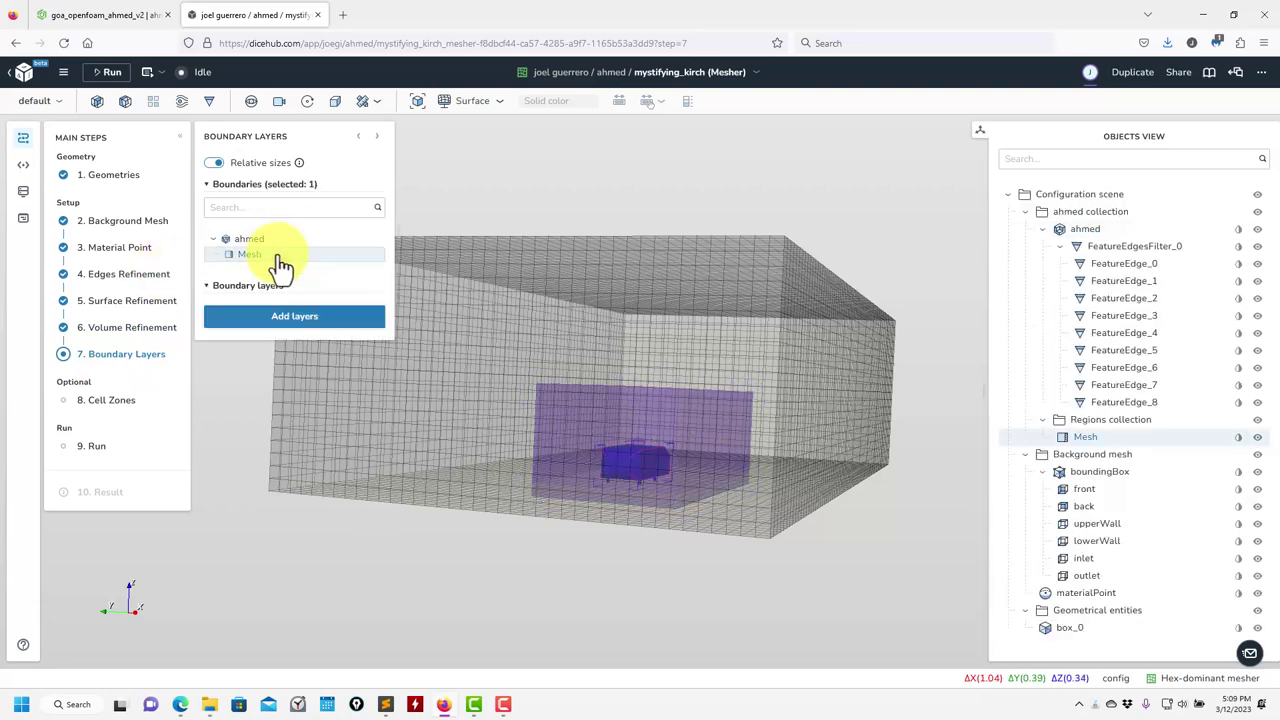
{"action": "left_click", "coordinate": [385, 704]}
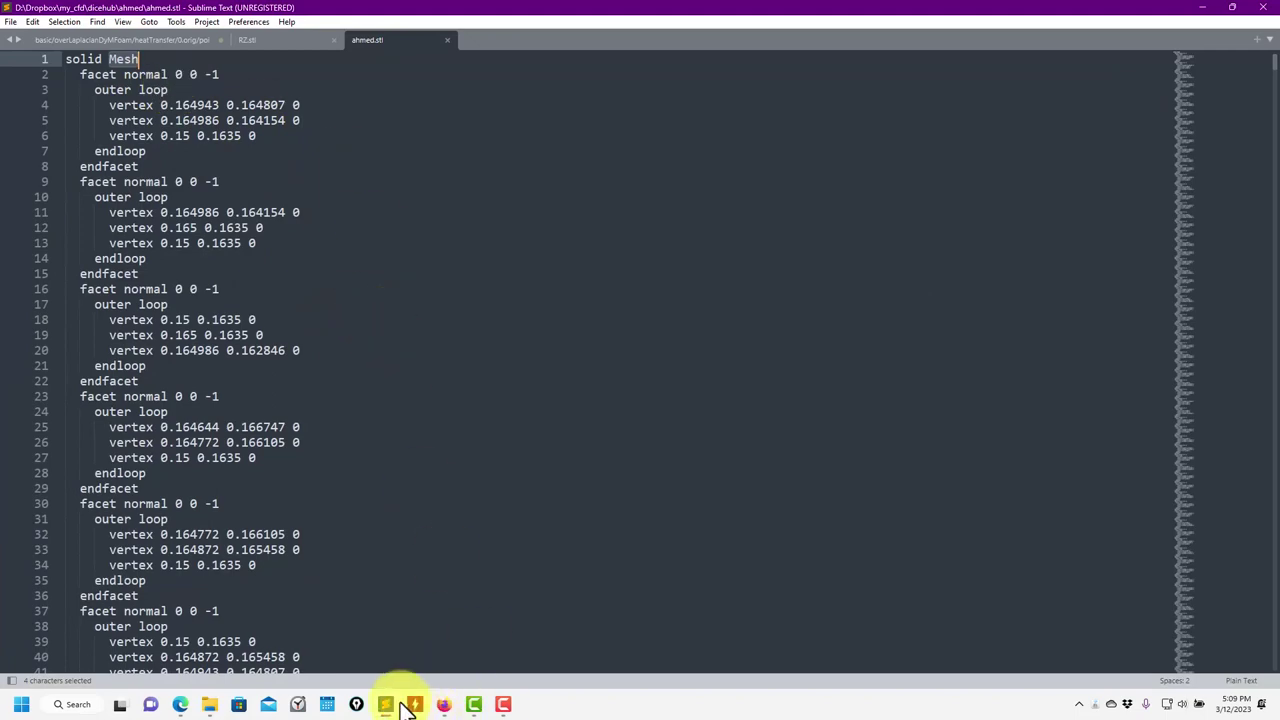
Check on line 1 of ahmed.stl that the solid is named Mesh, then return to dicehub
{"action": "left_click", "coordinate": [141, 60]}
{"action": "double_click", "coordinate": [124, 59]}
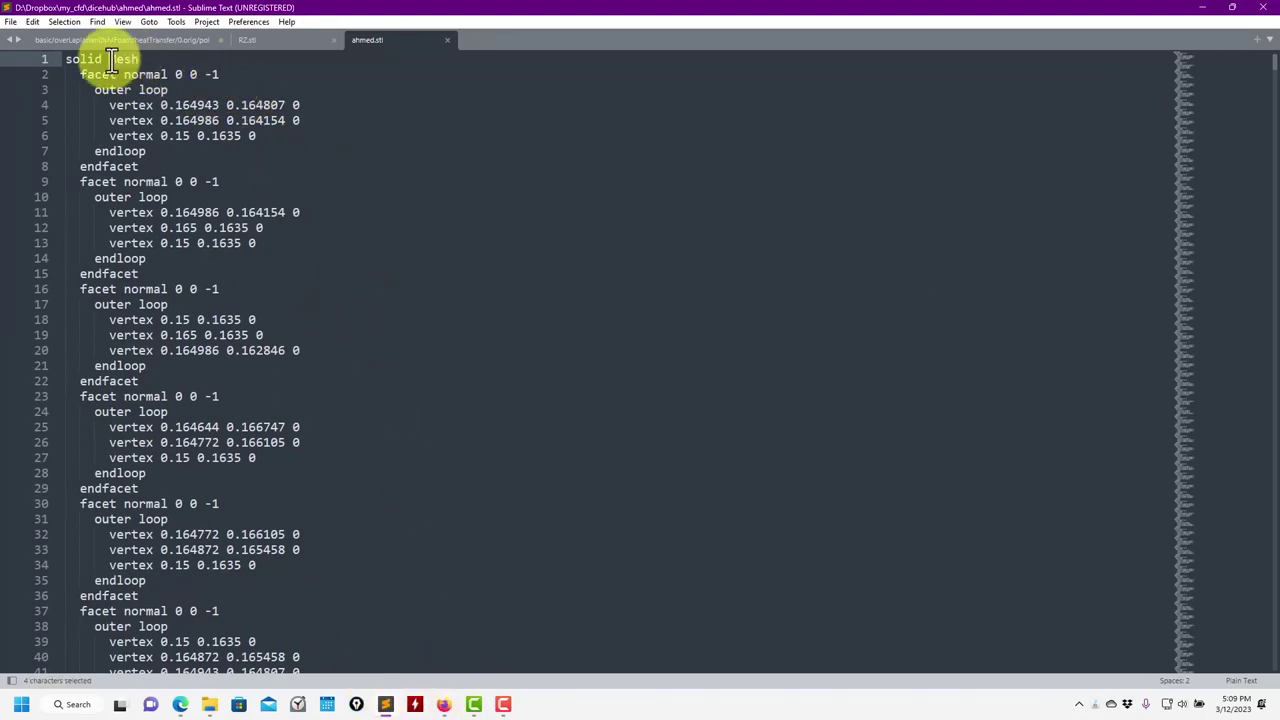
{"action": "left_click", "coordinate": [1202, 7]}
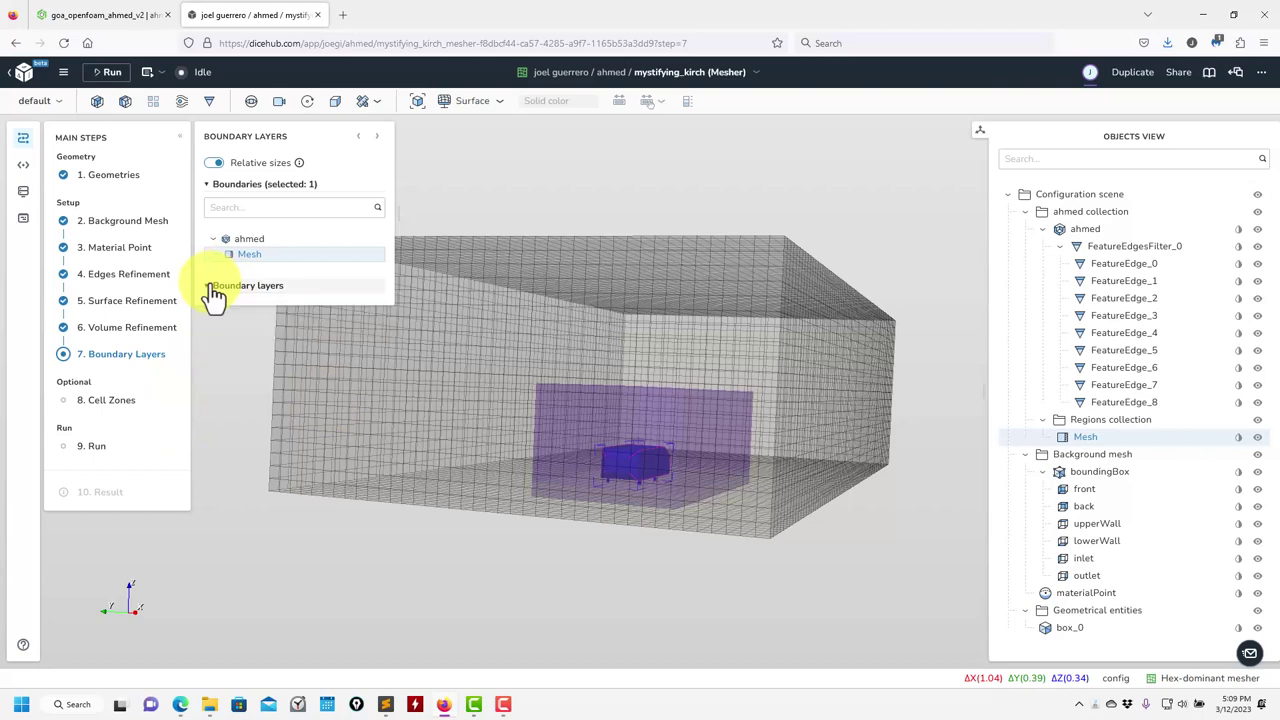
Add three boundary layers with expansion ratio 1.2 to the Mesh surface
{"action": "left_click", "coordinate": [232, 316]}
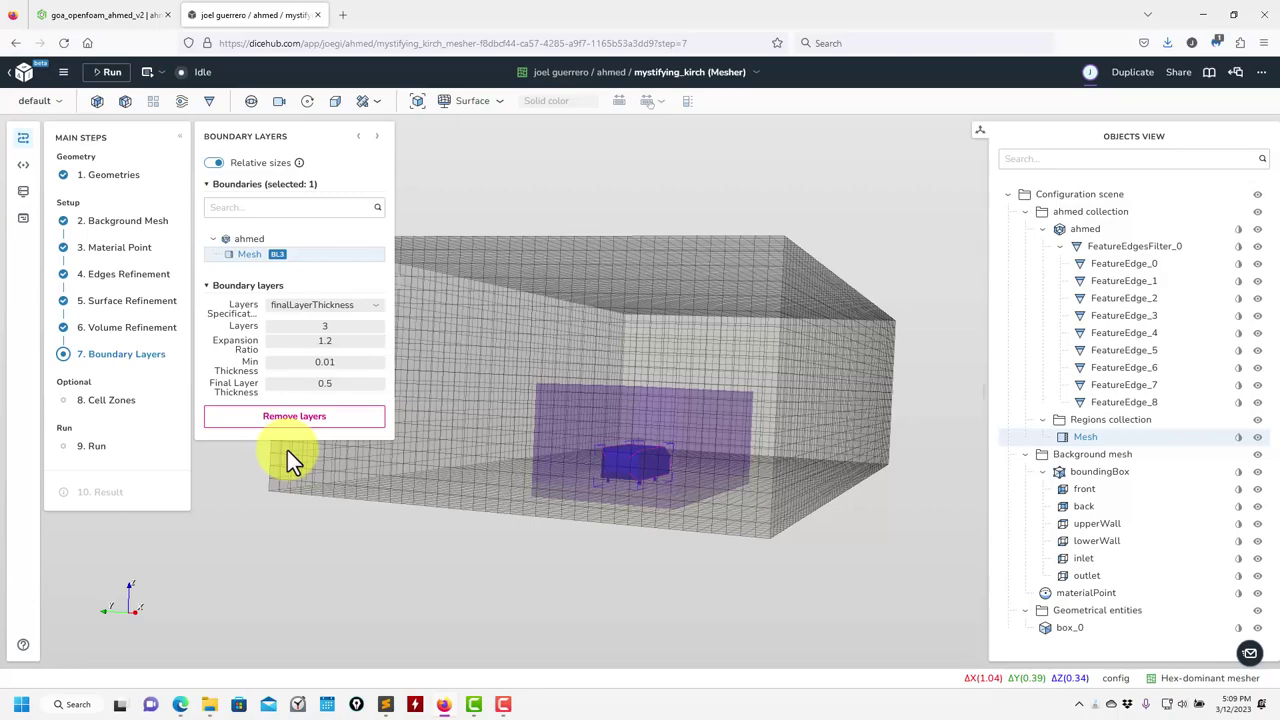
{"action": "left_click_drag", "start_coordinate": [686, 508], "coordinate": [239, 476]}
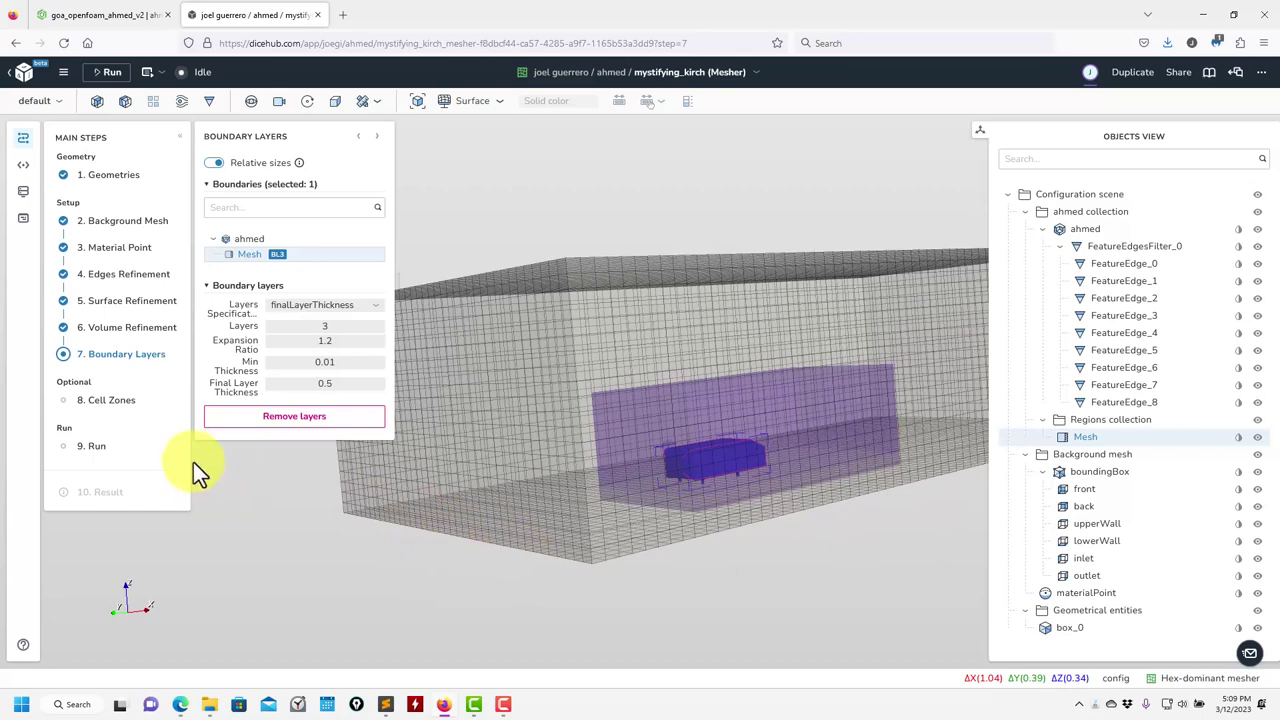
{"action": "left_click", "coordinate": [128, 403]}
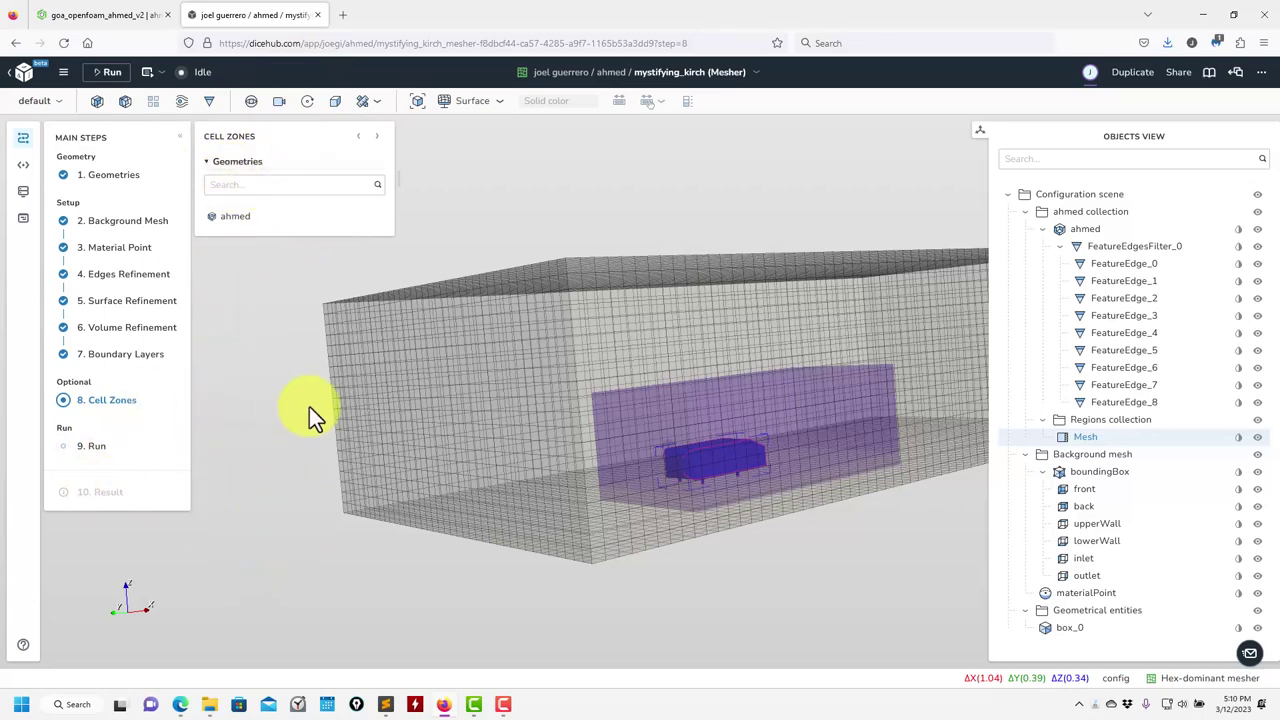
Go to step 9, Run, showing the 1 machine × 1 CPU setup
{"action": "left_click", "coordinate": [97, 450]}
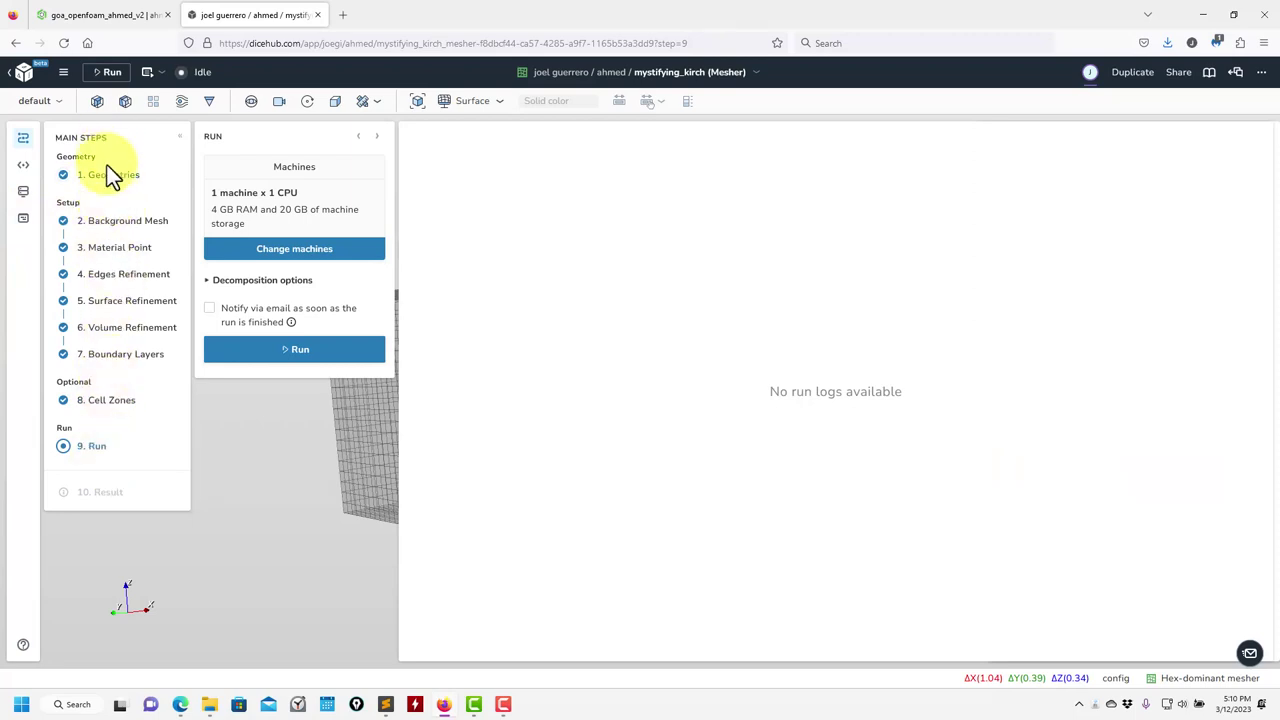
Switch the run to the dh1_2x machine: 2 CPUs, 4 GB RAM, 40 GB storage
{"action": "left_click", "coordinate": [285, 250]}
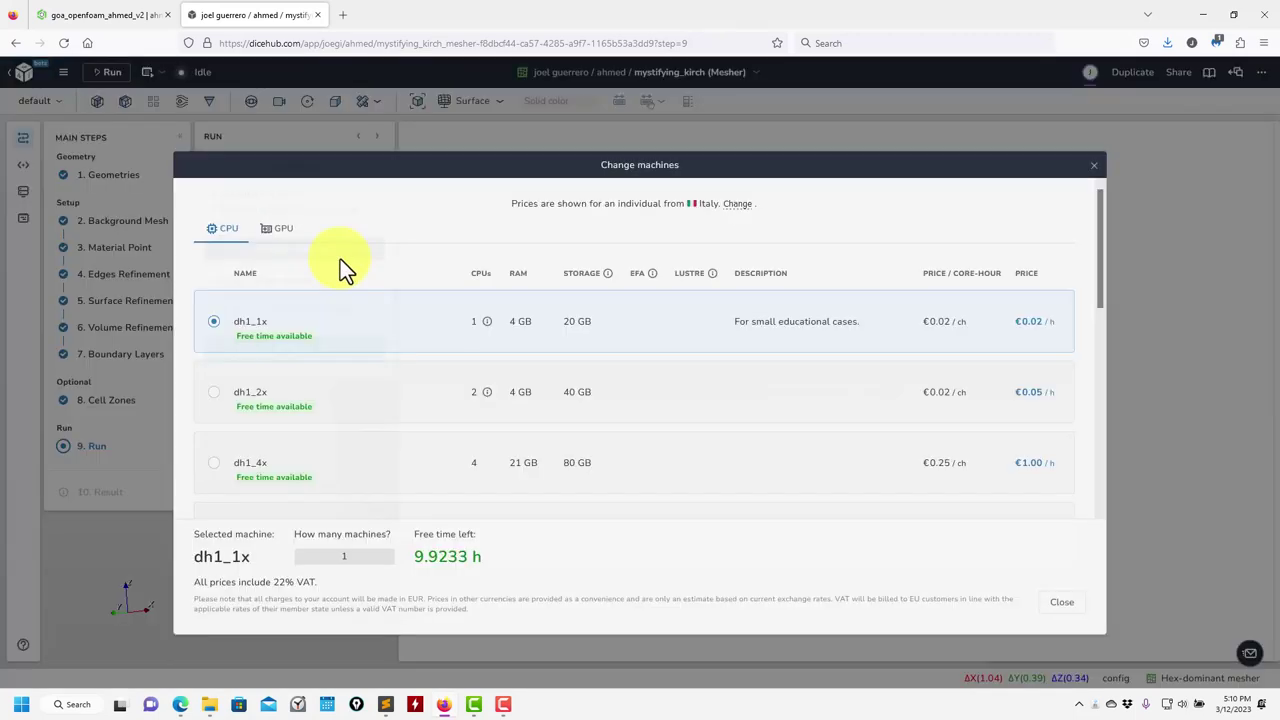
{"action": "scroll", "coordinate": [600, 390], "scroll_direction": "down", "scroll_amount": 10}
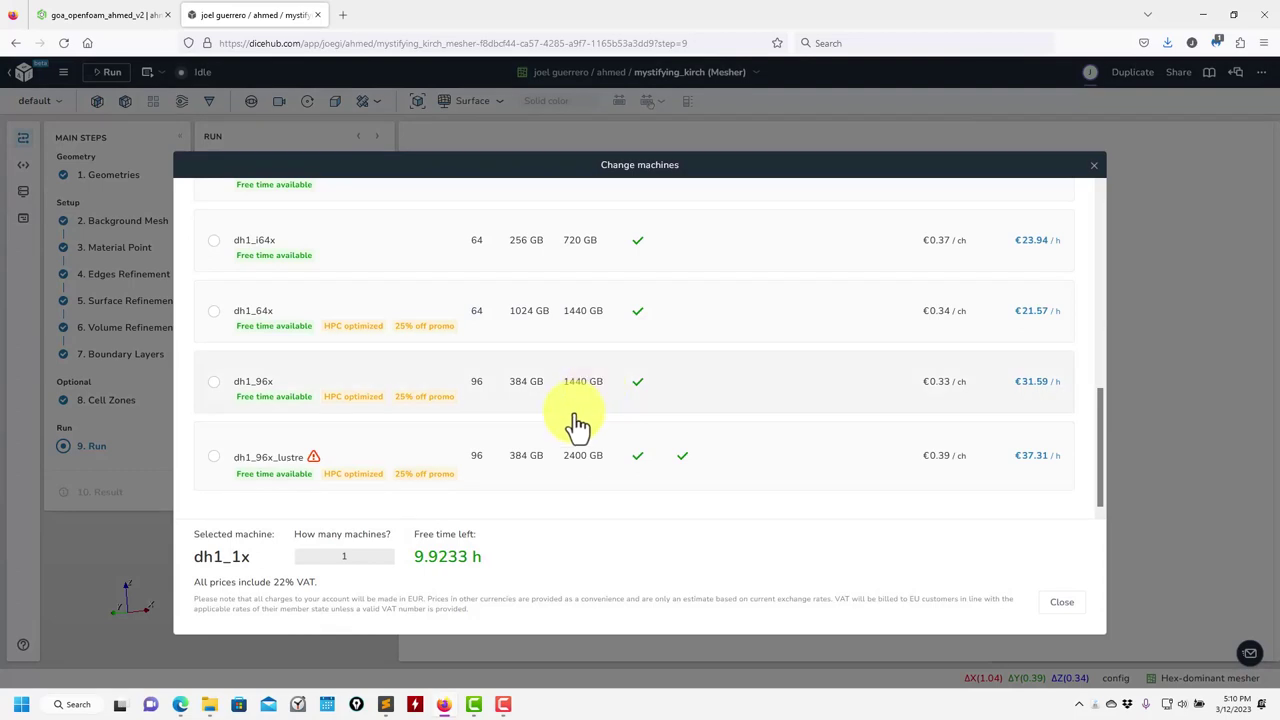
{"action": "scroll", "coordinate": [580, 427], "scroll_direction": "up", "scroll_amount": 10}
{"action": "scroll", "coordinate": [580, 427], "scroll_direction": "down", "scroll_amount": 10}
{"action": "scroll", "coordinate": [566, 443], "scroll_direction": "up", "scroll_amount": 10}
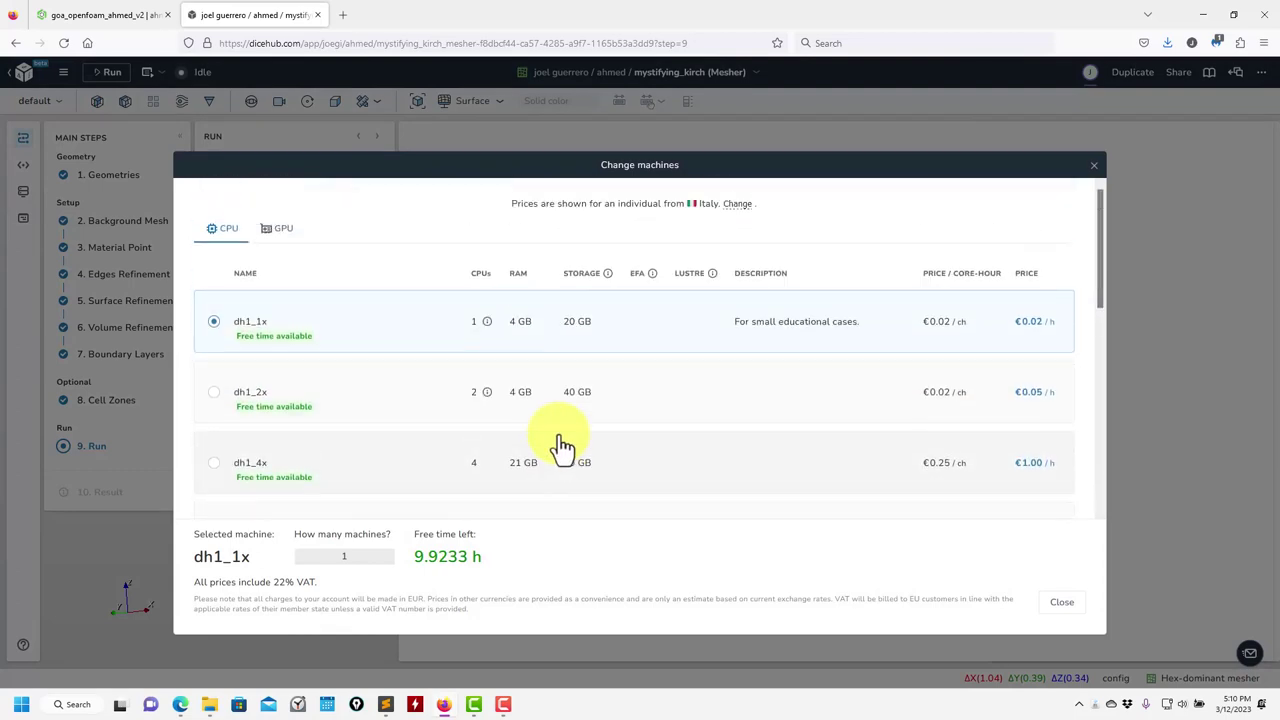
{"action": "scroll", "coordinate": [560, 445], "scroll_direction": "down", "scroll_amount": 10}
{"action": "scroll", "coordinate": [543, 457], "scroll_direction": "up", "scroll_amount": 10}
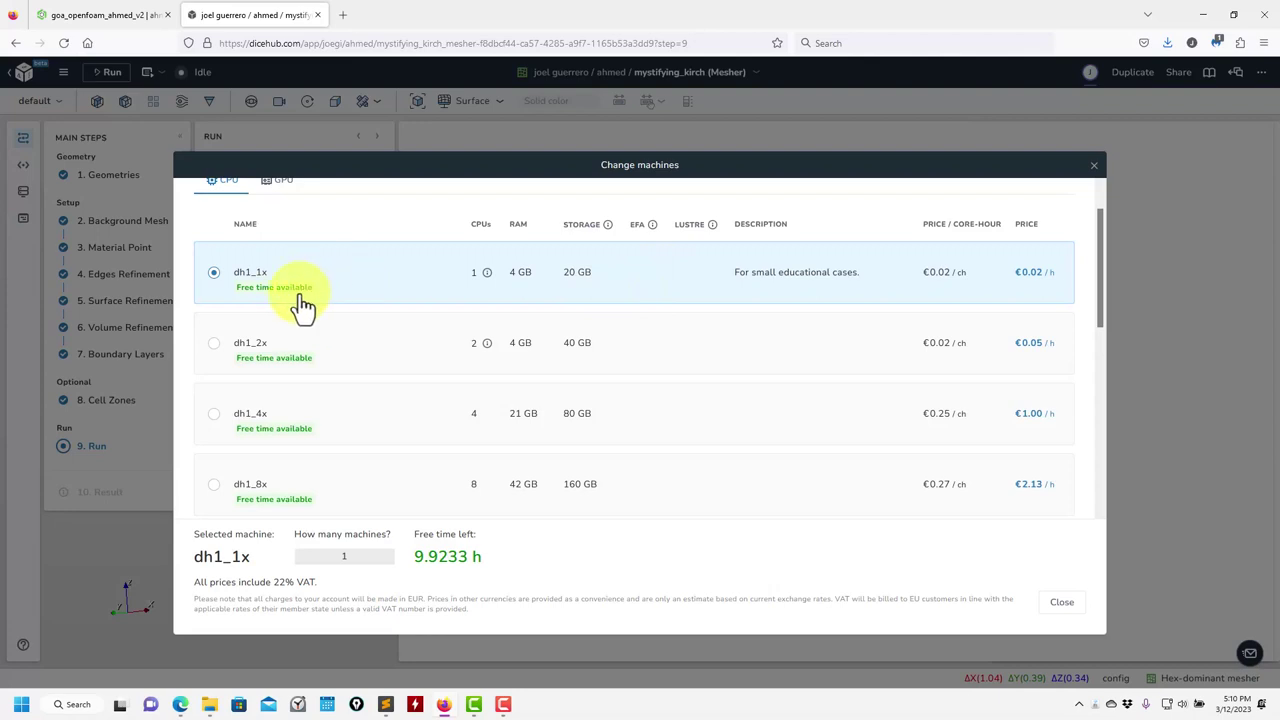
{"action": "left_click", "coordinate": [340, 350]}
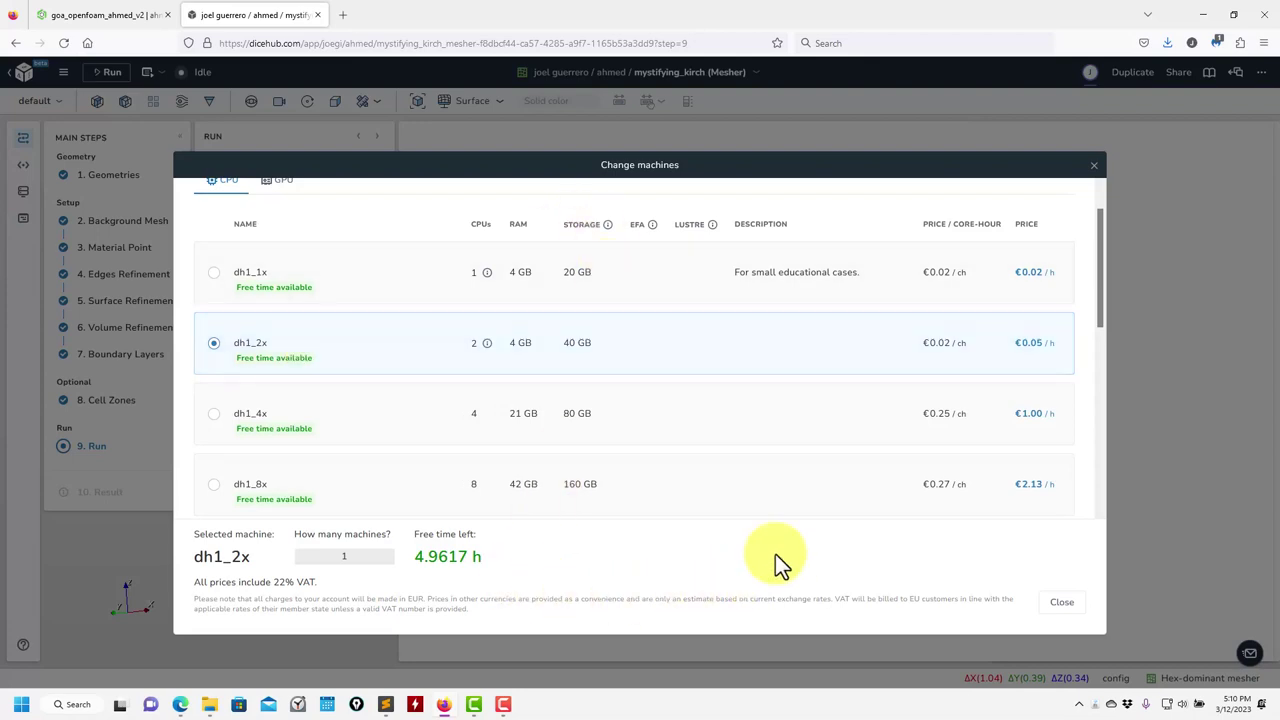
{"action": "left_click", "coordinate": [1058, 605]}
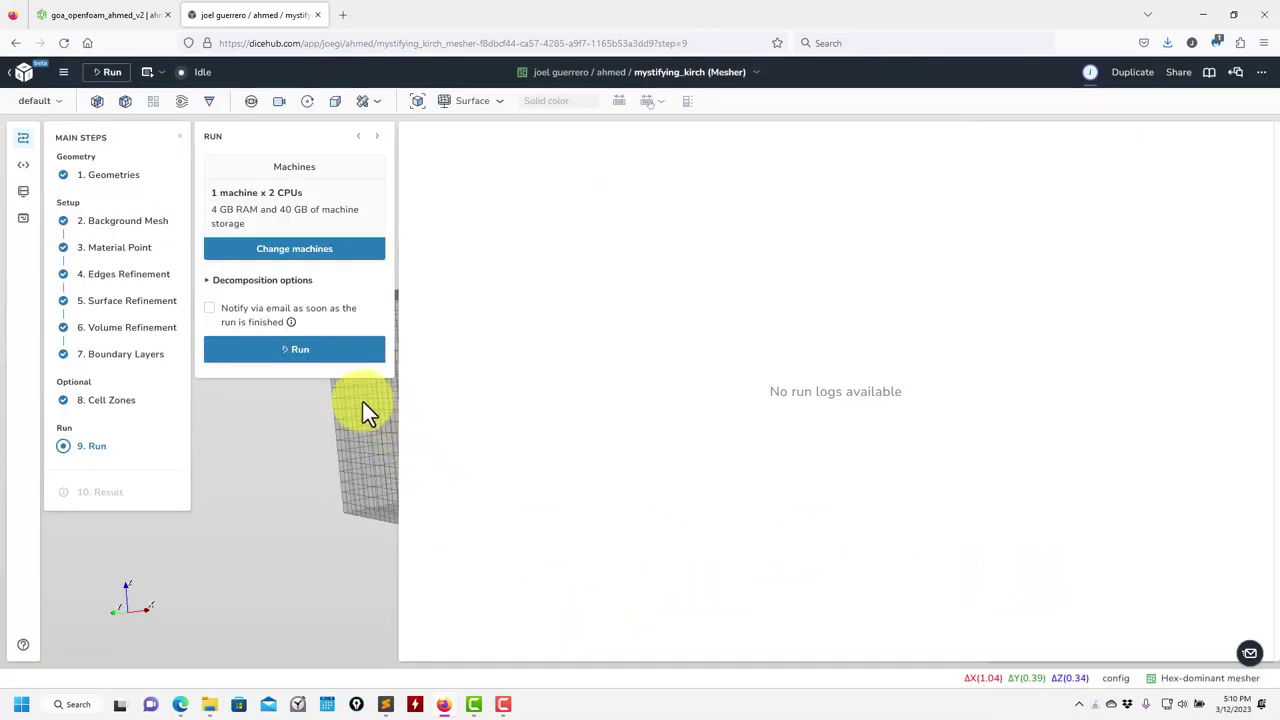
Start the meshing run and follow its progress in the Logs and JupyterLab views
{"action": "left_click", "coordinate": [335, 360]}
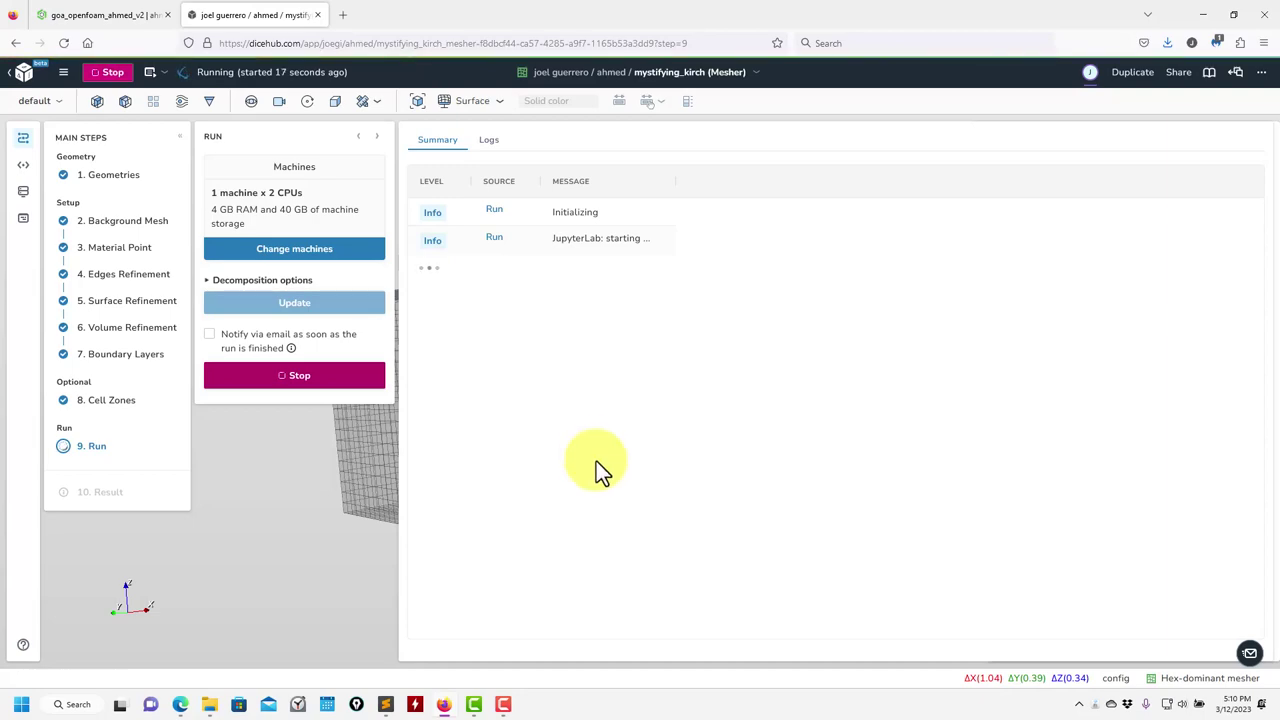
{"action": "left_click", "coordinate": [489, 142]}
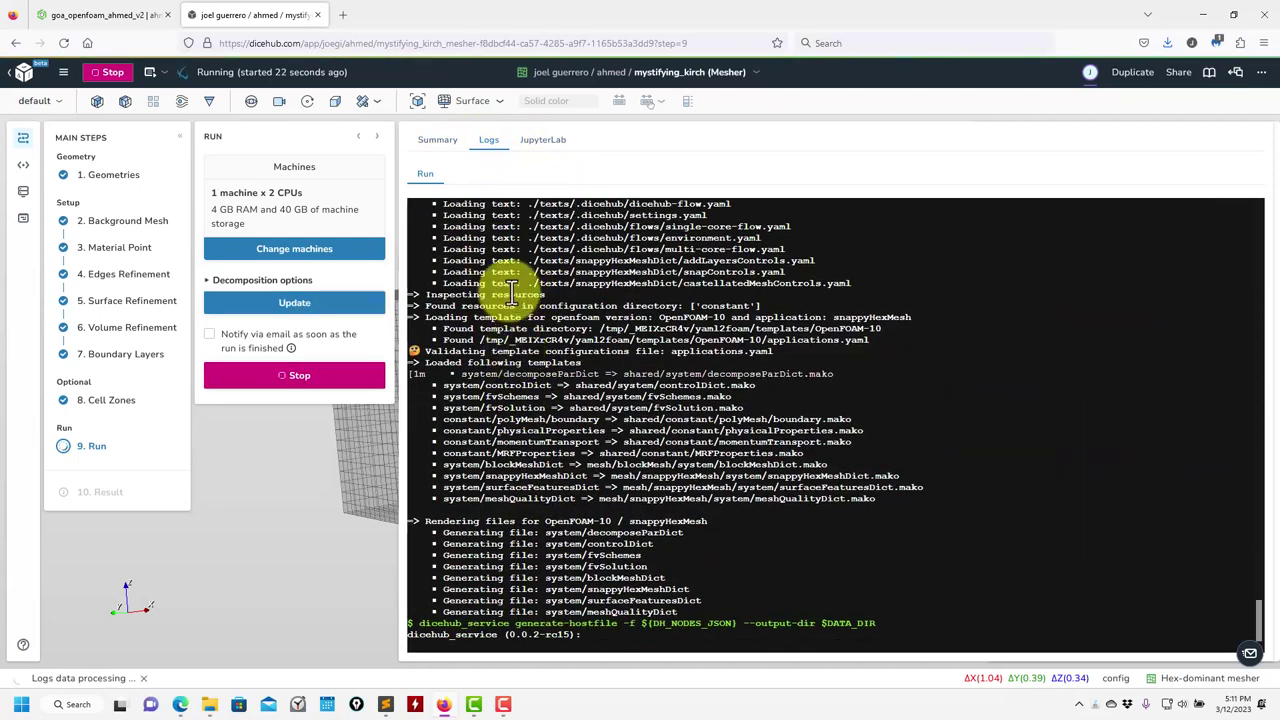
{"action": "left_click", "coordinate": [543, 142]}
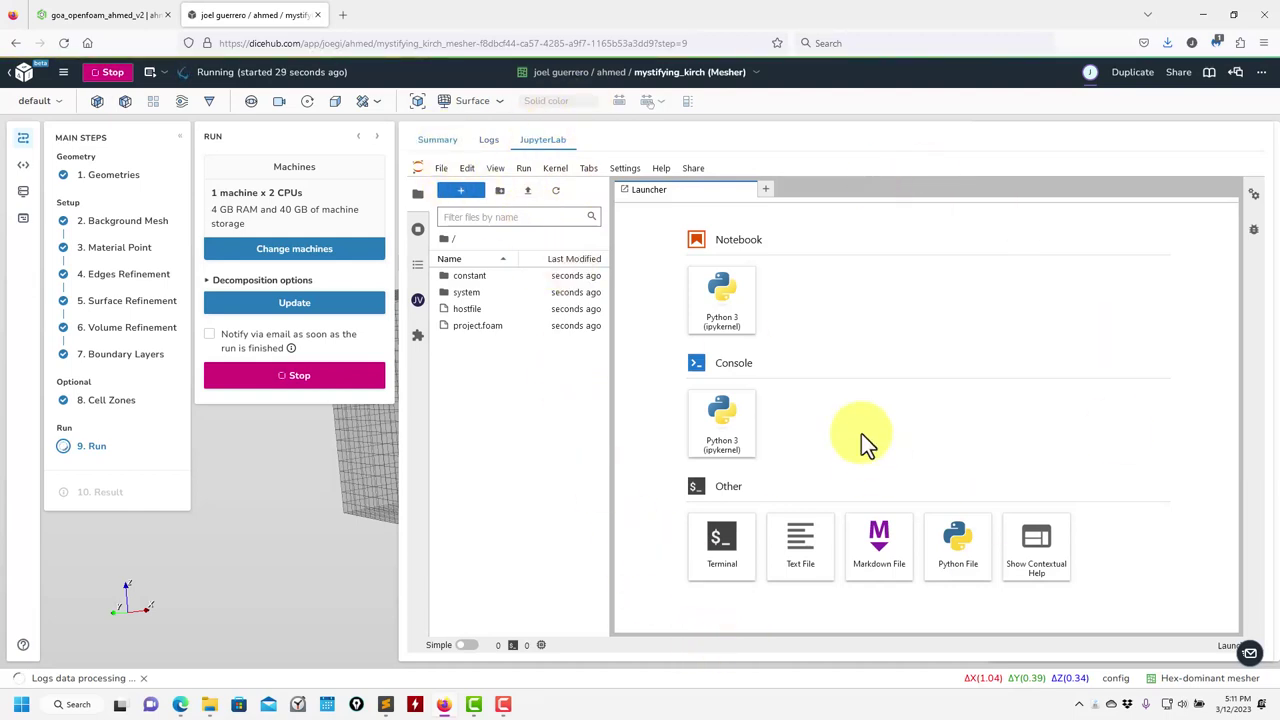
{"action": "left_click", "coordinate": [432, 143]}
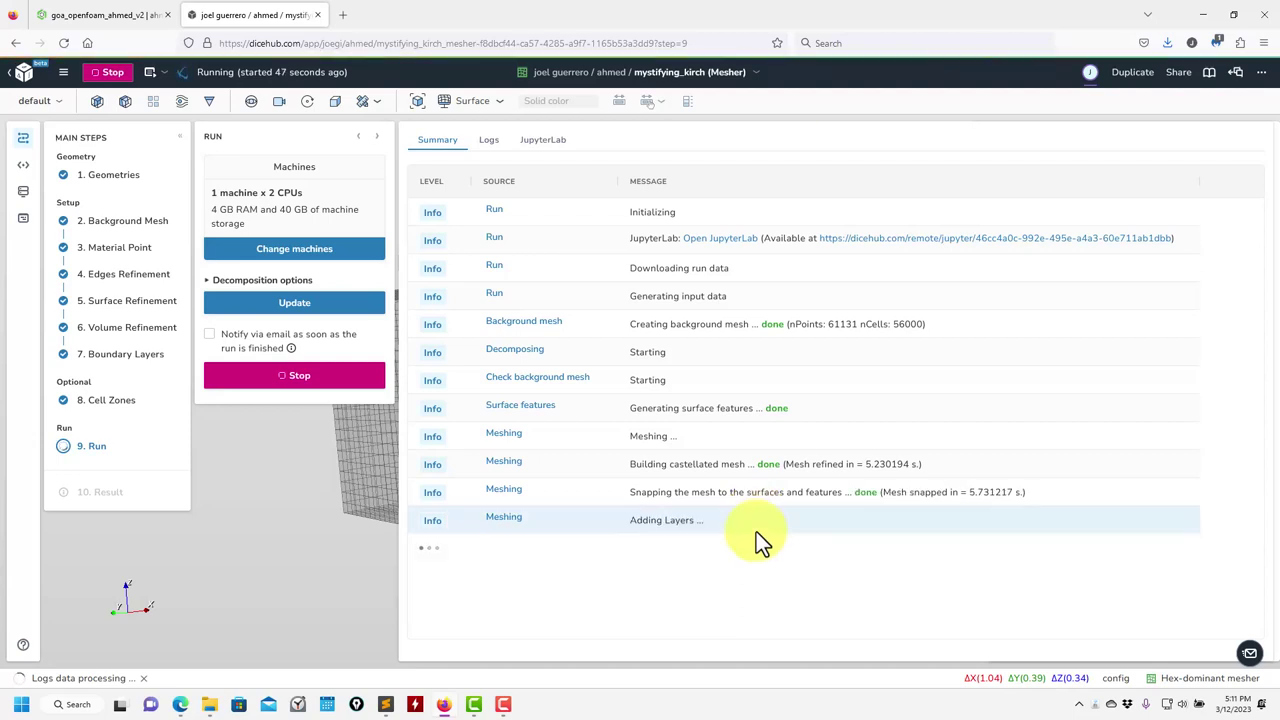
Browse the run logs: Meshing layer statistics, surface features, mesh checks, reconstruction and upload
{"action": "left_click", "coordinate": [490, 145]}
{"action": "left_click", "coordinate": [846, 178]}
{"action": "left_click", "coordinate": [808, 188]}
{"action": "left_click", "coordinate": [840, 182]}
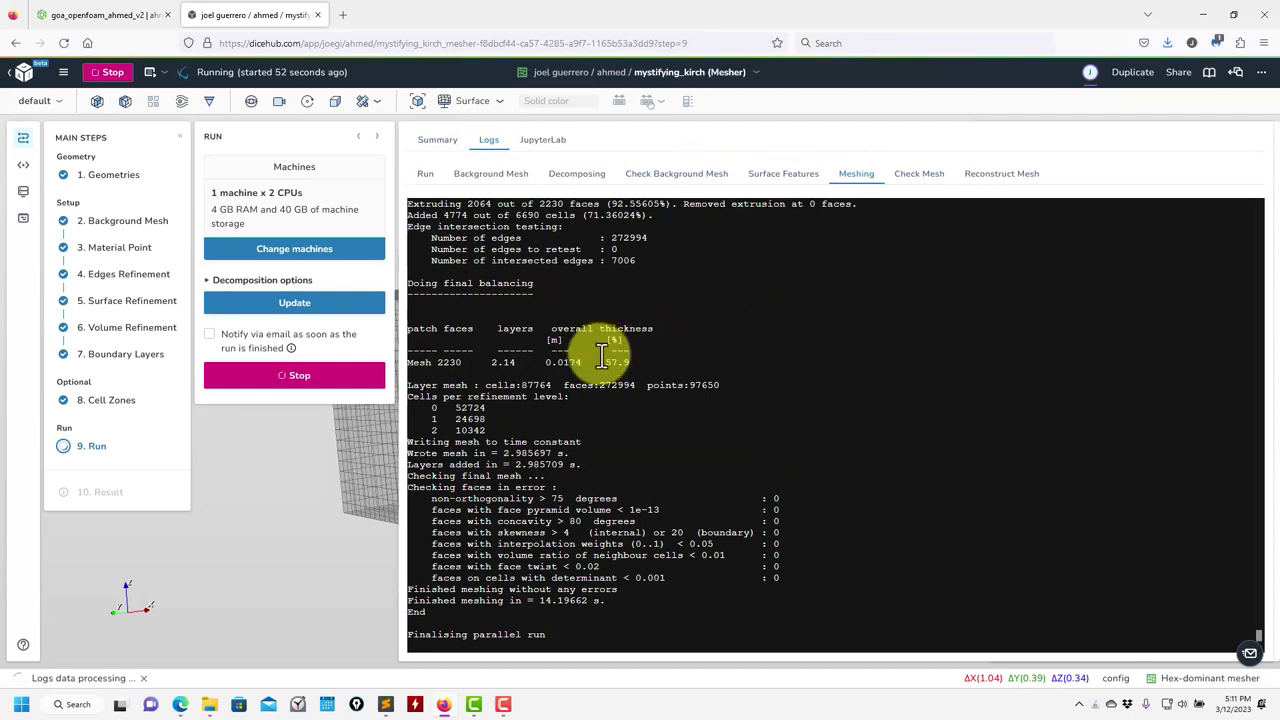
{"action": "left_click_drag", "start_coordinate": [658, 363], "coordinate": [394, 368]}
{"action": "scroll", "coordinate": [655, 410], "scroll_direction": "up", "scroll_amount": 3}
{"action": "scroll", "coordinate": [651, 408], "scroll_direction": "down", "scroll_amount": 3}
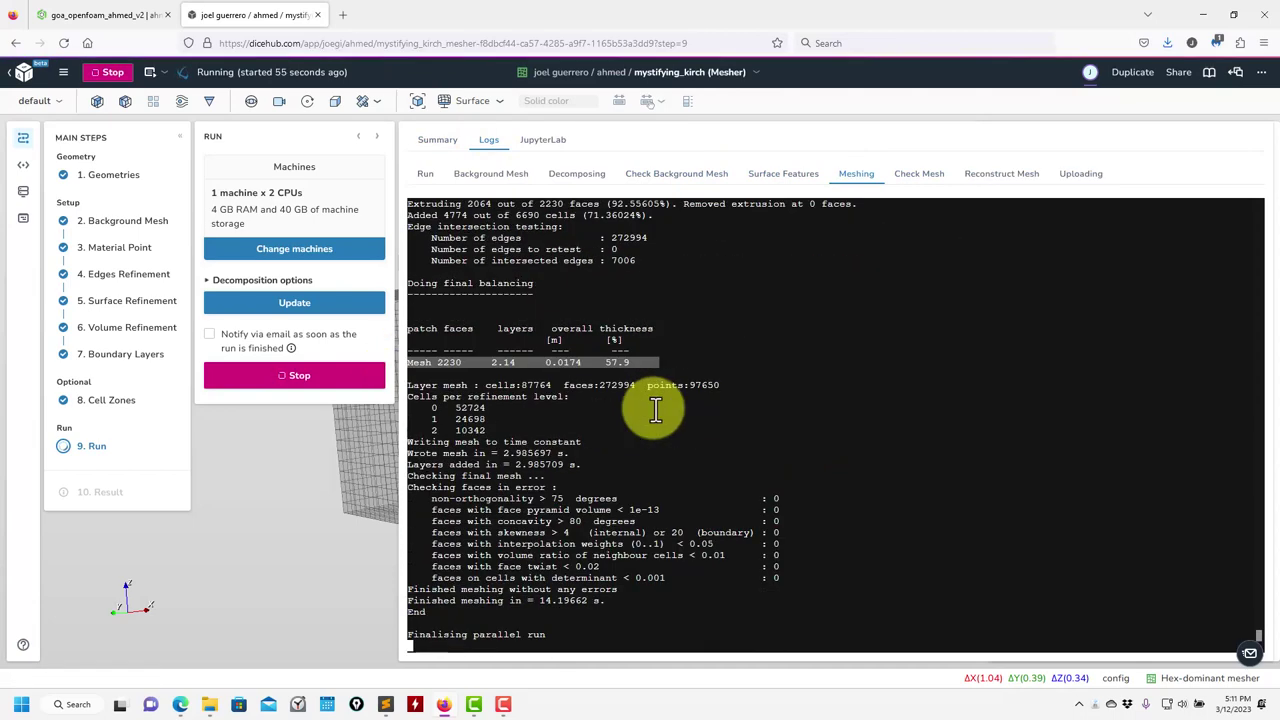
{"action": "left_click", "coordinate": [779, 182]}
{"action": "left_click", "coordinate": [630, 185]}
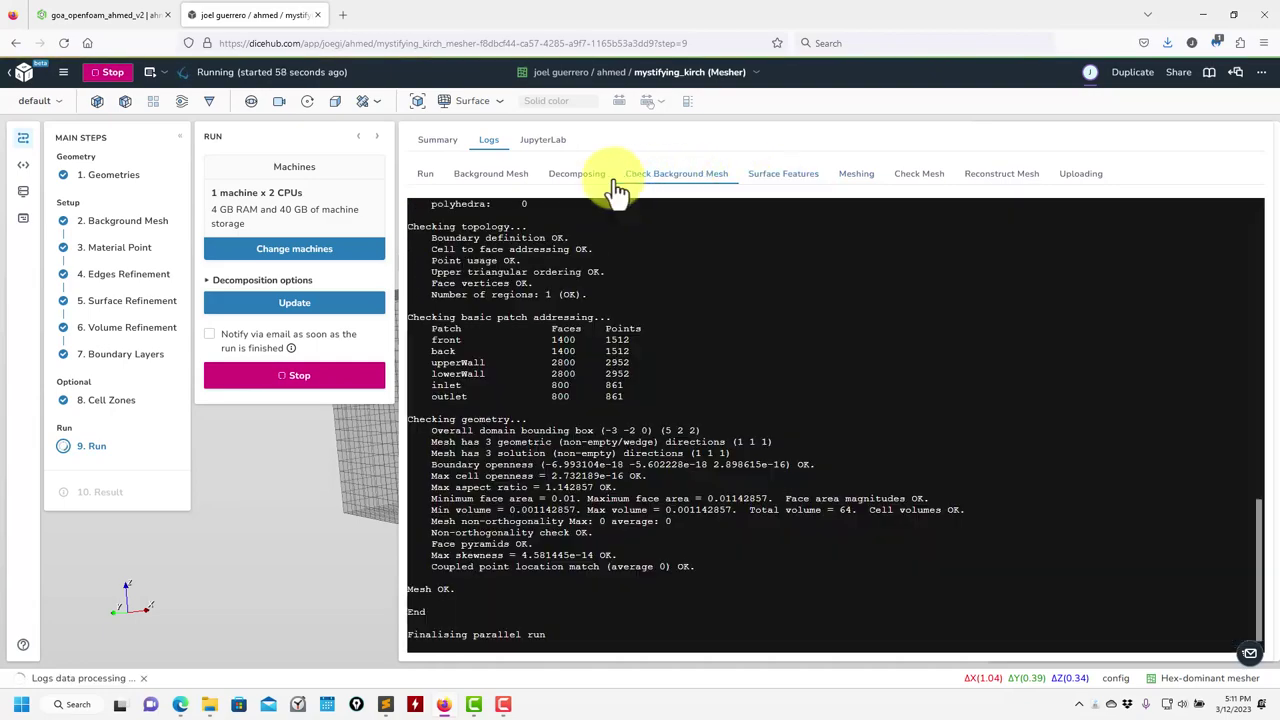
{"action": "left_click", "coordinate": [935, 181]}
{"action": "left_click", "coordinate": [1010, 182]}
{"action": "left_click", "coordinate": [1070, 185]}
{"action": "left_click", "coordinate": [990, 182]}
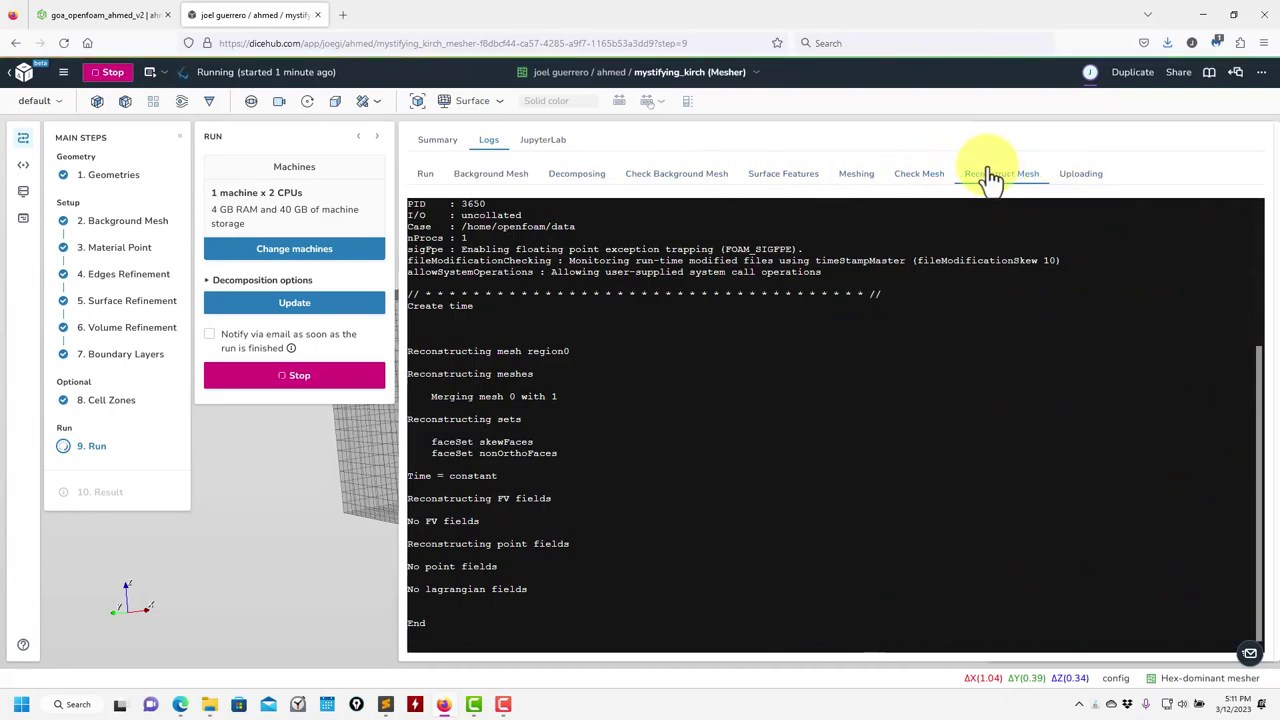
{"action": "left_click", "coordinate": [427, 185]}
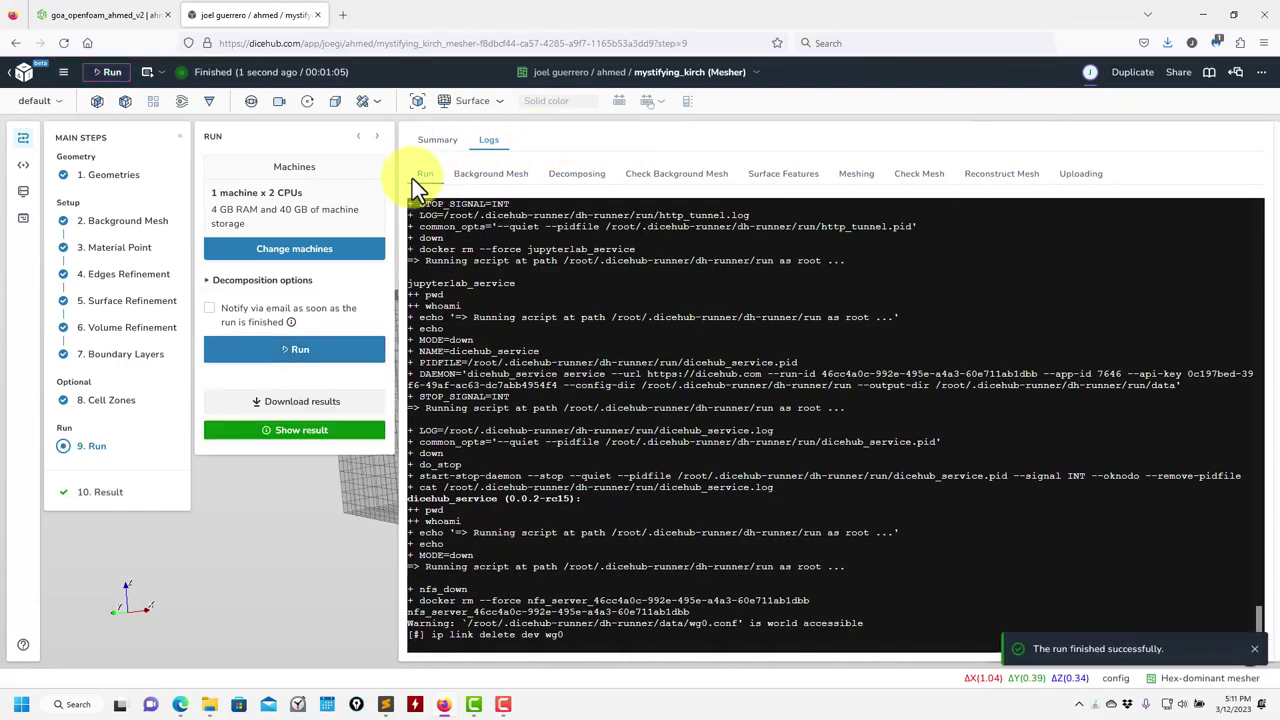
Inspect the checkMesh warning with maximum skewness 4.961775, then show the run message summary
{"action": "left_click", "coordinate": [437, 140]}
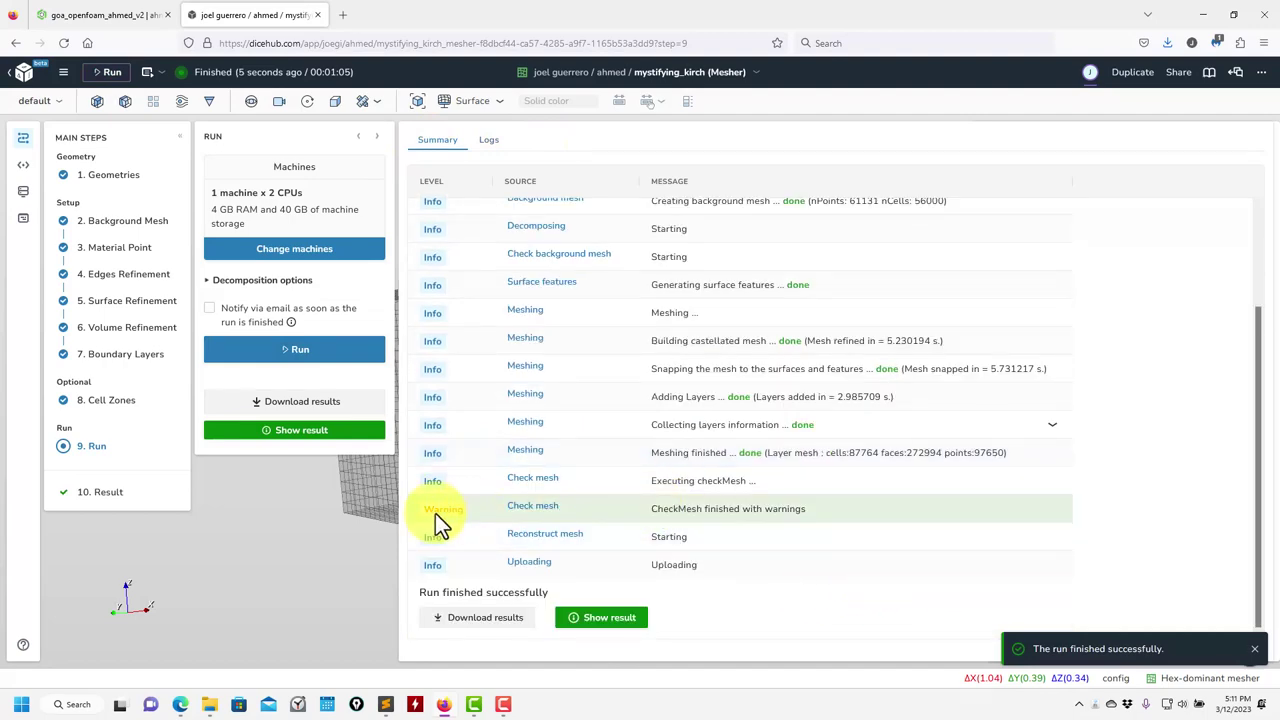
{"action": "left_click", "coordinate": [532, 506]}
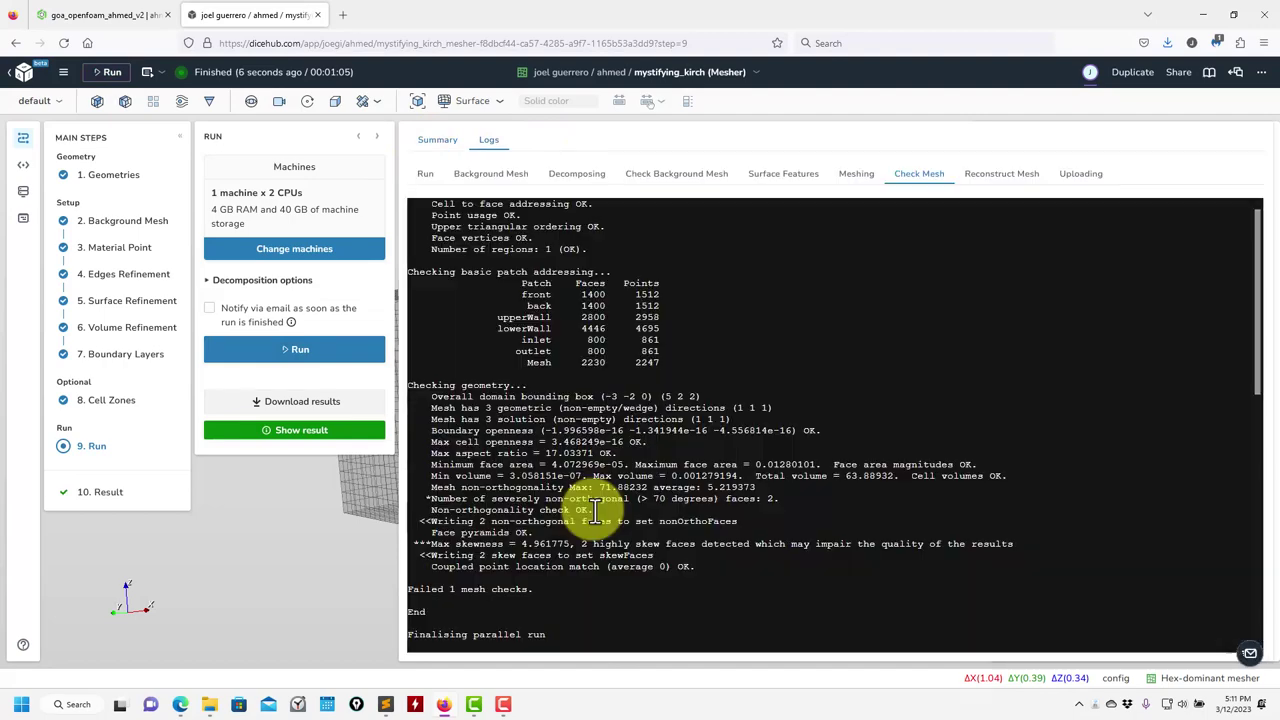
{"action": "double_click", "coordinate": [545, 544]}
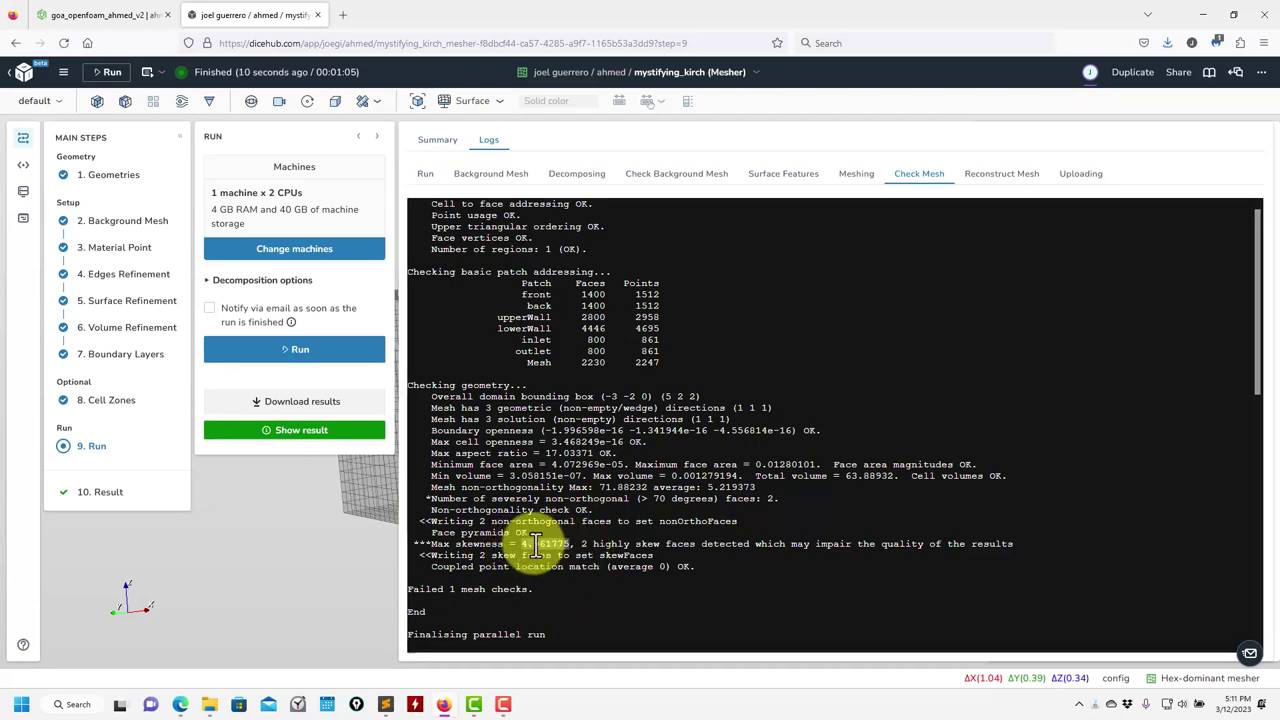
{"action": "left_click", "coordinate": [425, 176]}
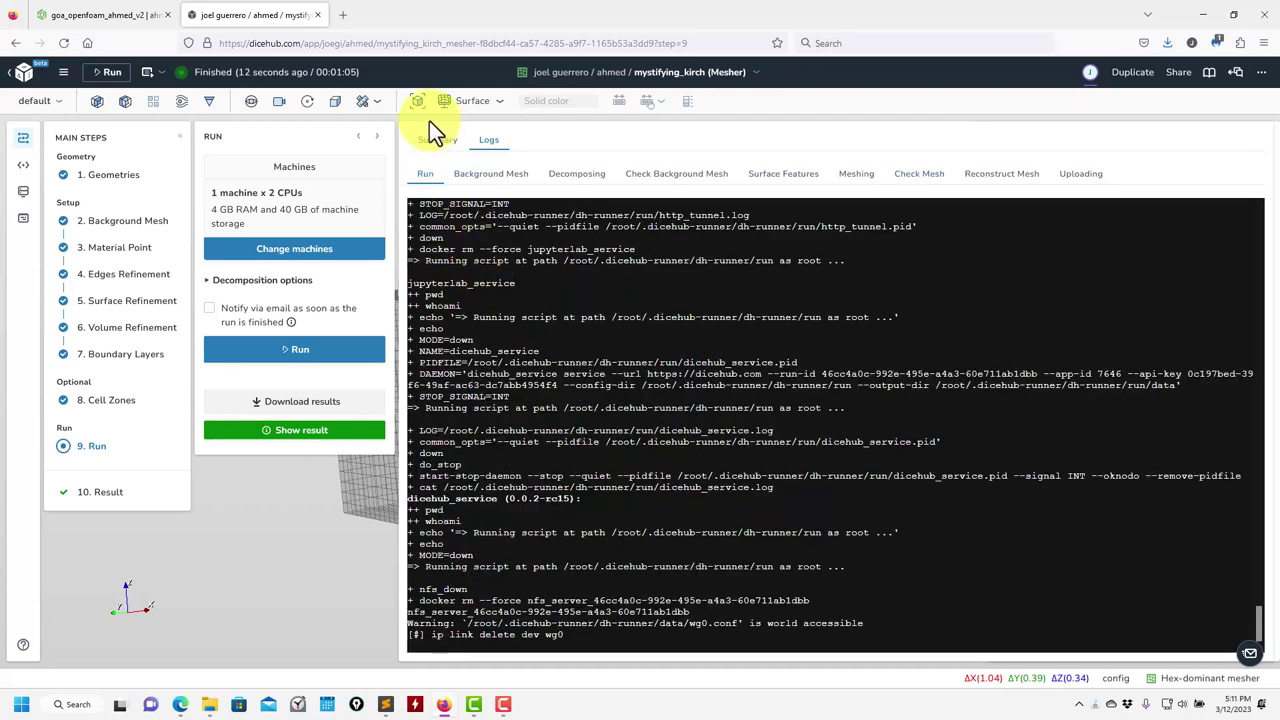
{"action": "left_click", "coordinate": [437, 139]}
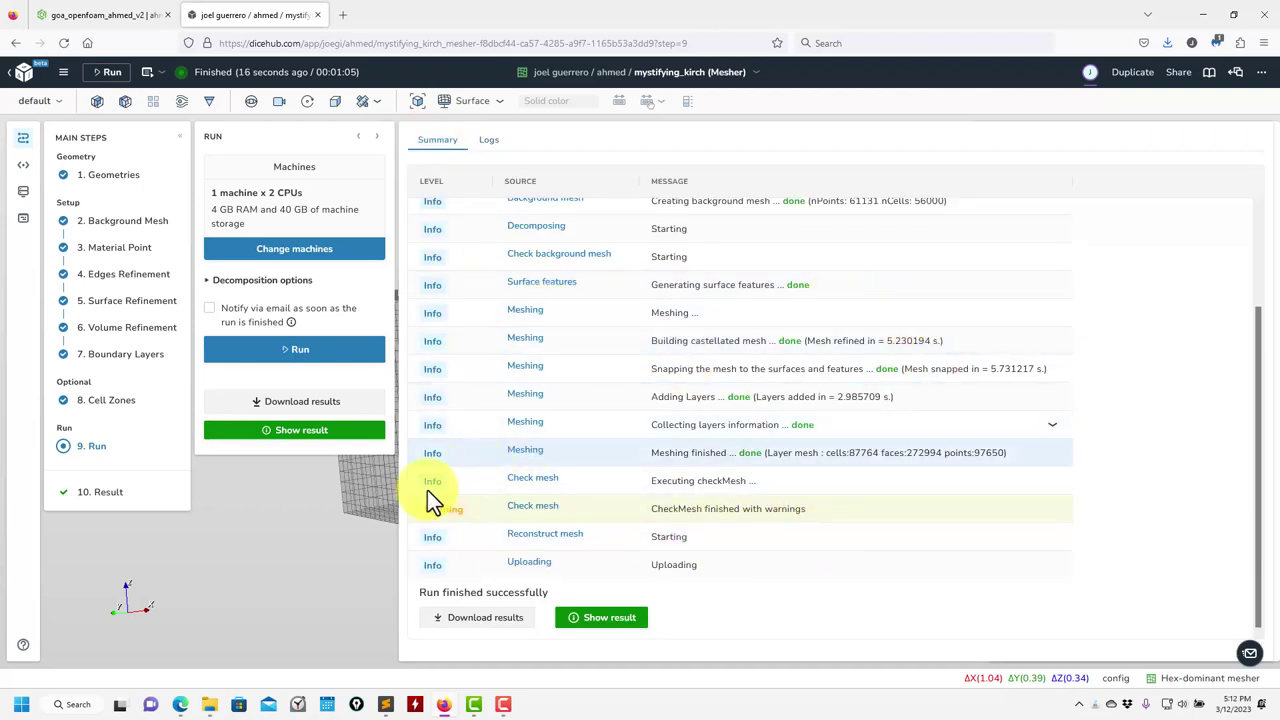
Load the meshing result, hide internalMesh and display only the ahmed Mesh patch from a low side view
{"action": "left_click", "coordinate": [294, 434]}
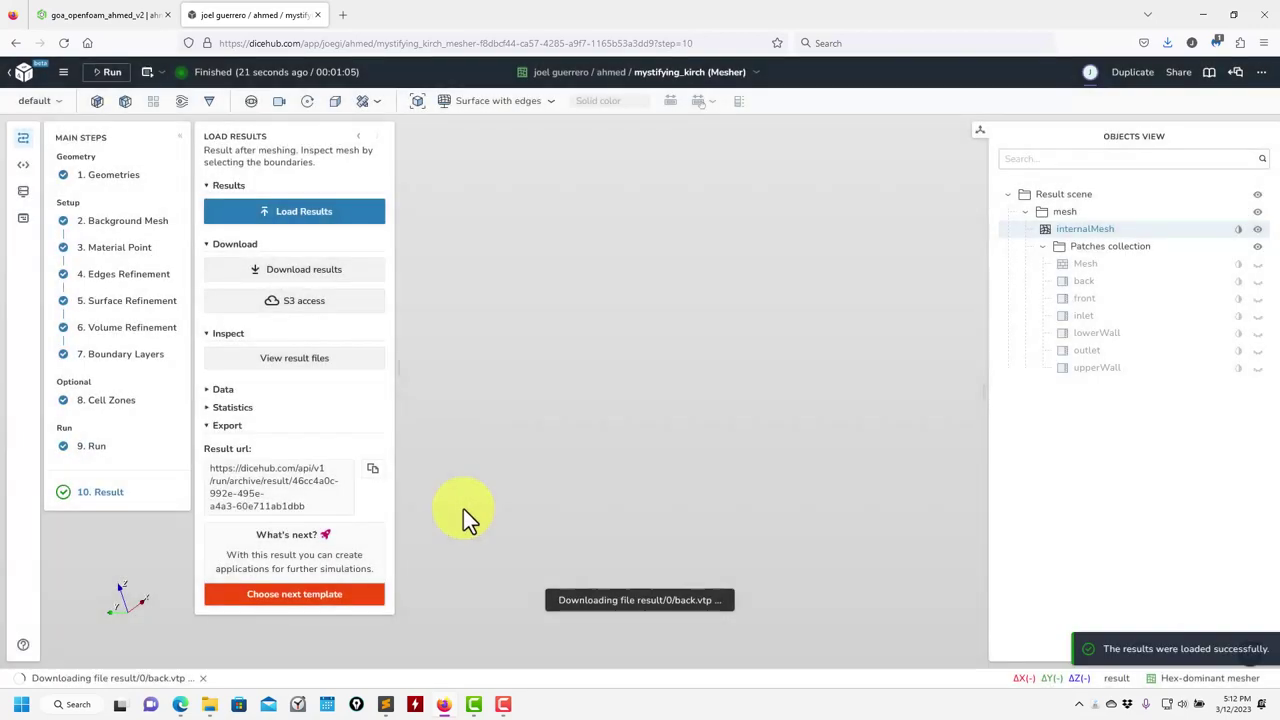
{"action": "left_click_drag", "start_coordinate": [812, 360], "coordinate": [734, 508]}
{"action": "left_click", "coordinate": [873, 511]}
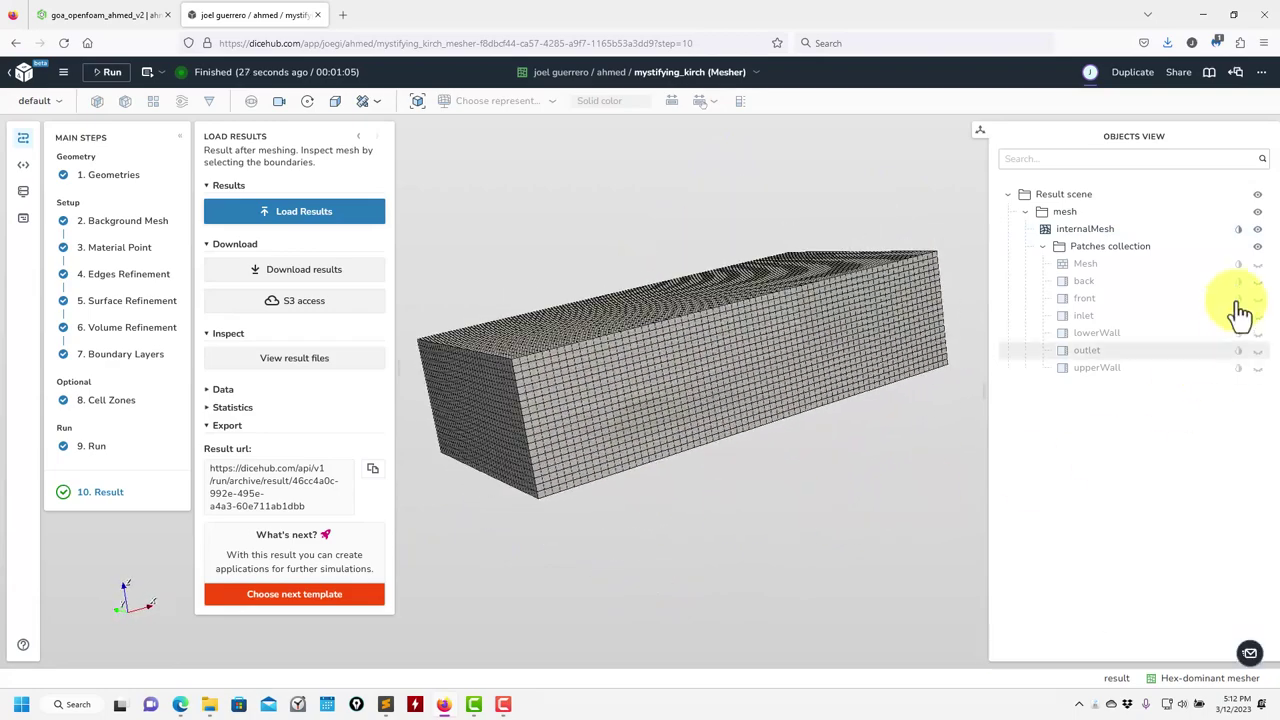
{"action": "left_click", "coordinate": [1257, 229]}
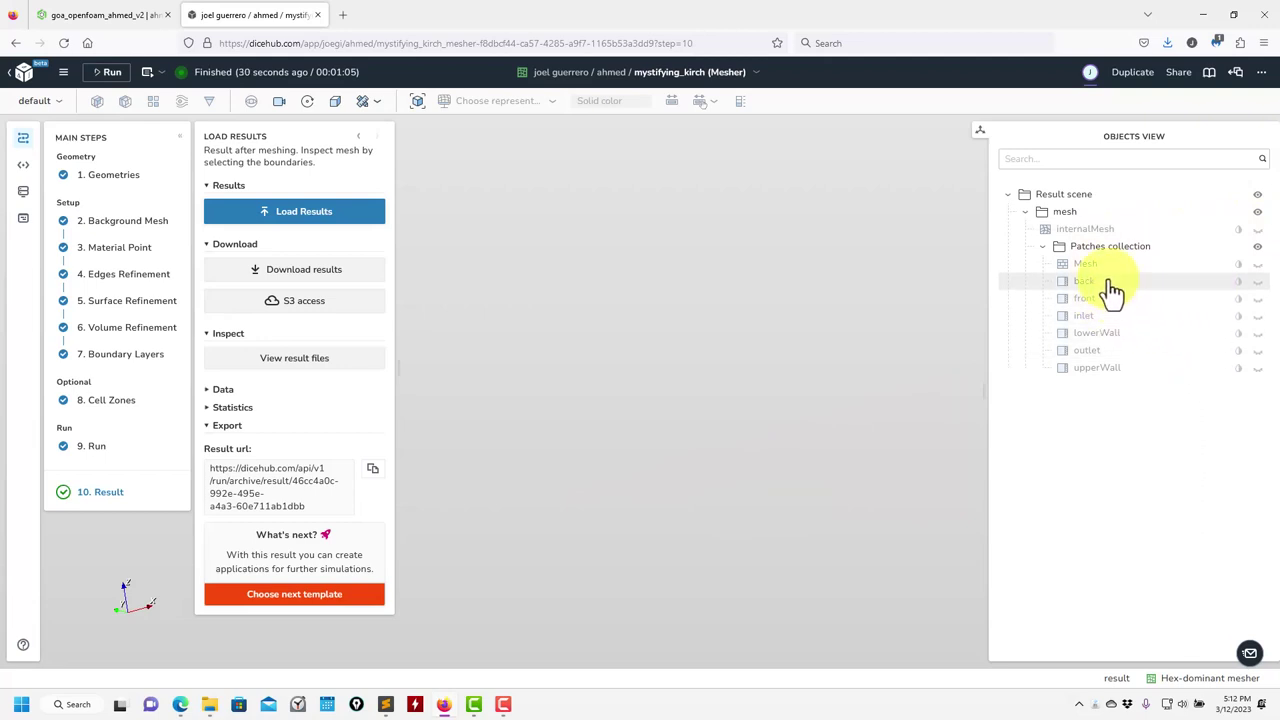
{"action": "left_click", "coordinate": [1257, 263]}
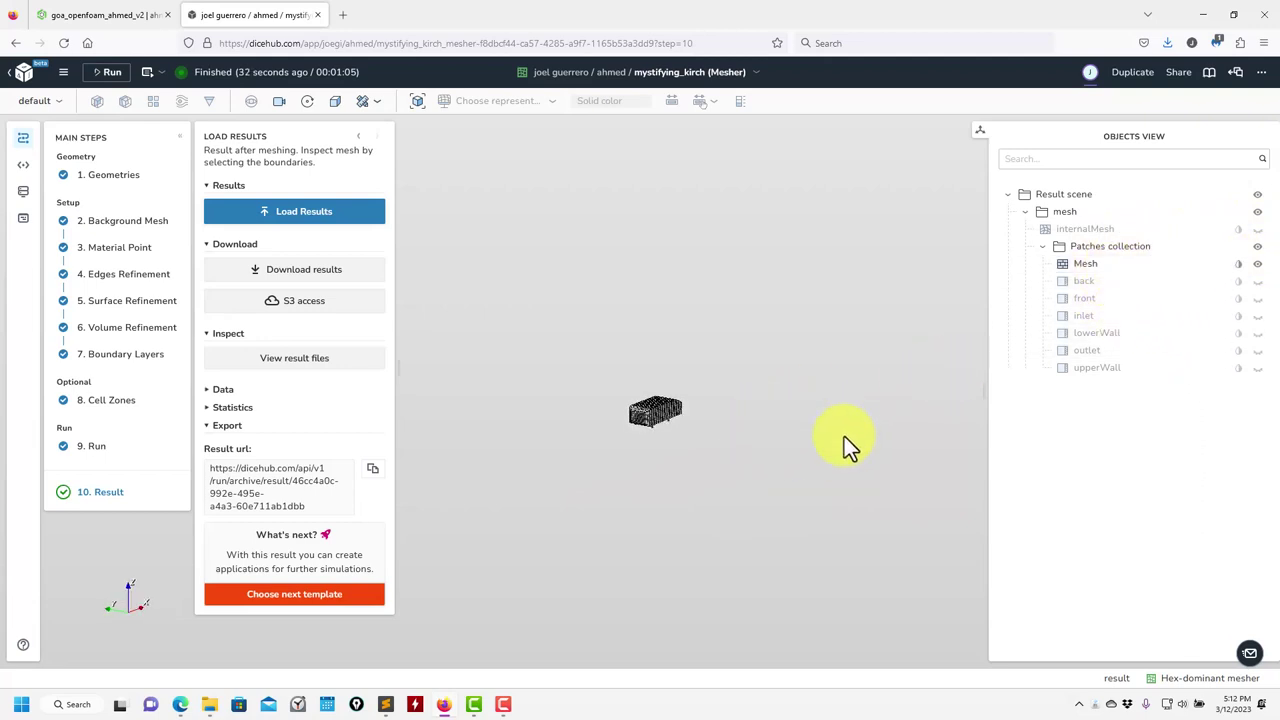
{"action": "scroll", "coordinate": [665, 454], "scroll_direction": "up", "scroll_amount": 10}
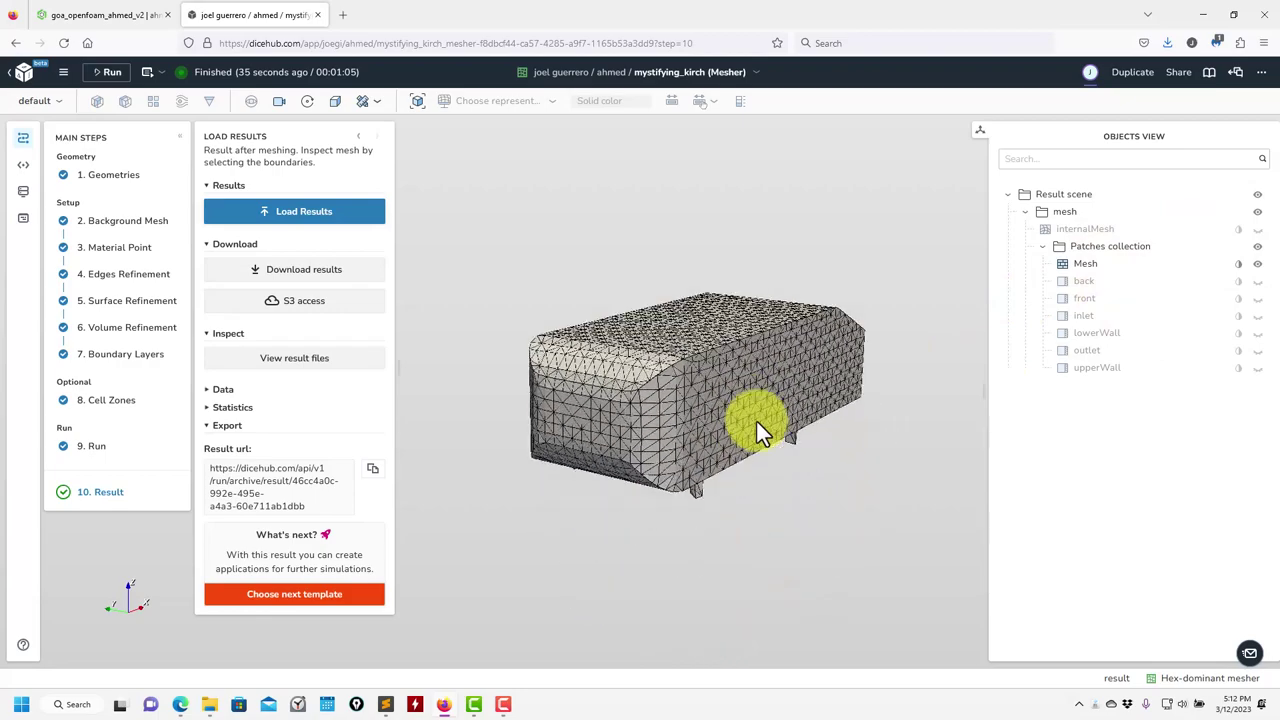
{"action": "scroll", "coordinate": [743, 462], "scroll_direction": "up", "scroll_amount": 3}
{"action": "scroll", "coordinate": [746, 469], "scroll_direction": "down", "scroll_amount": 3}
{"action": "left_click_drag", "start_coordinate": [746, 469], "coordinate": [754, 349]}
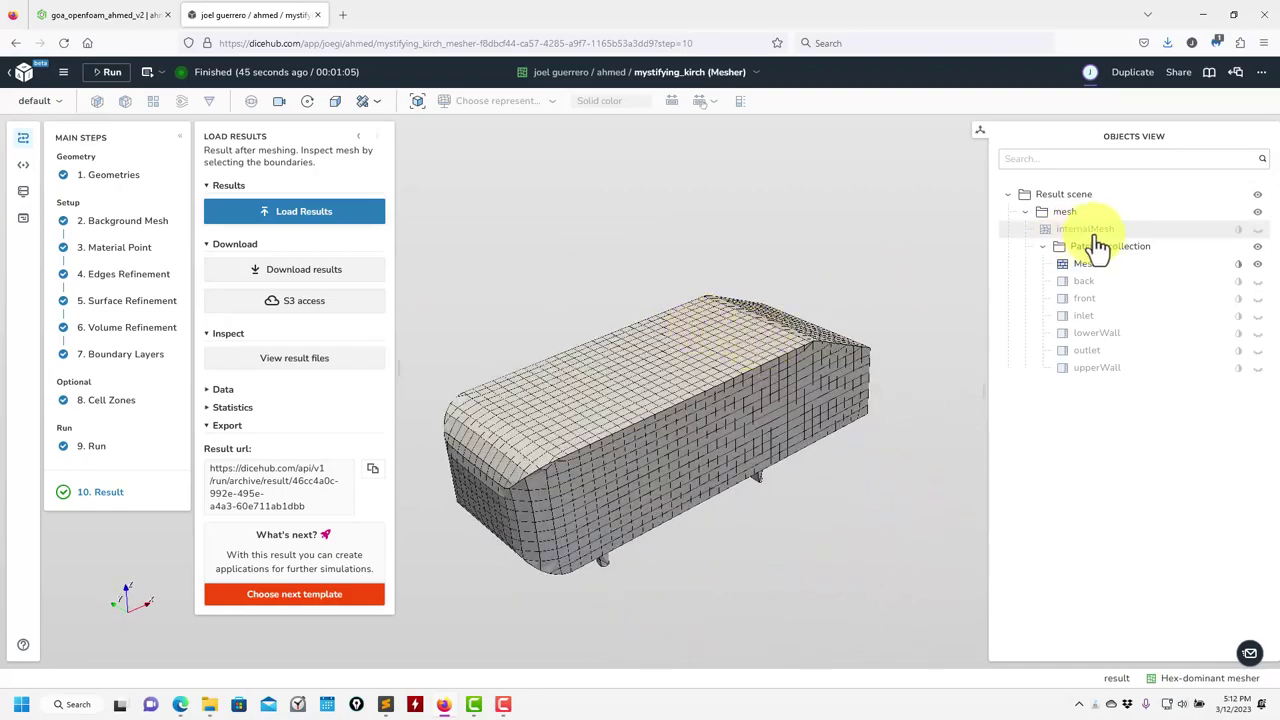
Add a Y-normal slice, SliceFilter_0, through the mesh and display it as Surface with edges
{"action": "left_click", "coordinate": [99, 106]}
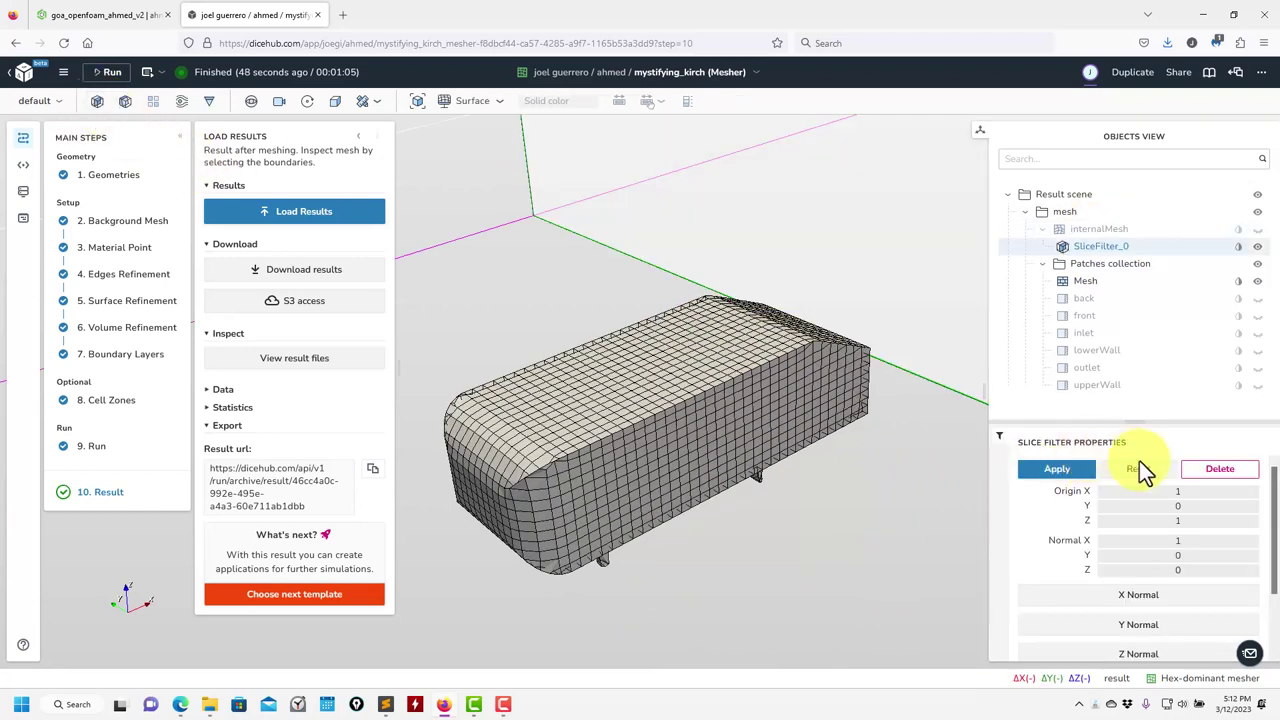
{"action": "left_click", "coordinate": [1138, 624]}
{"action": "left_click", "coordinate": [1076, 472]}
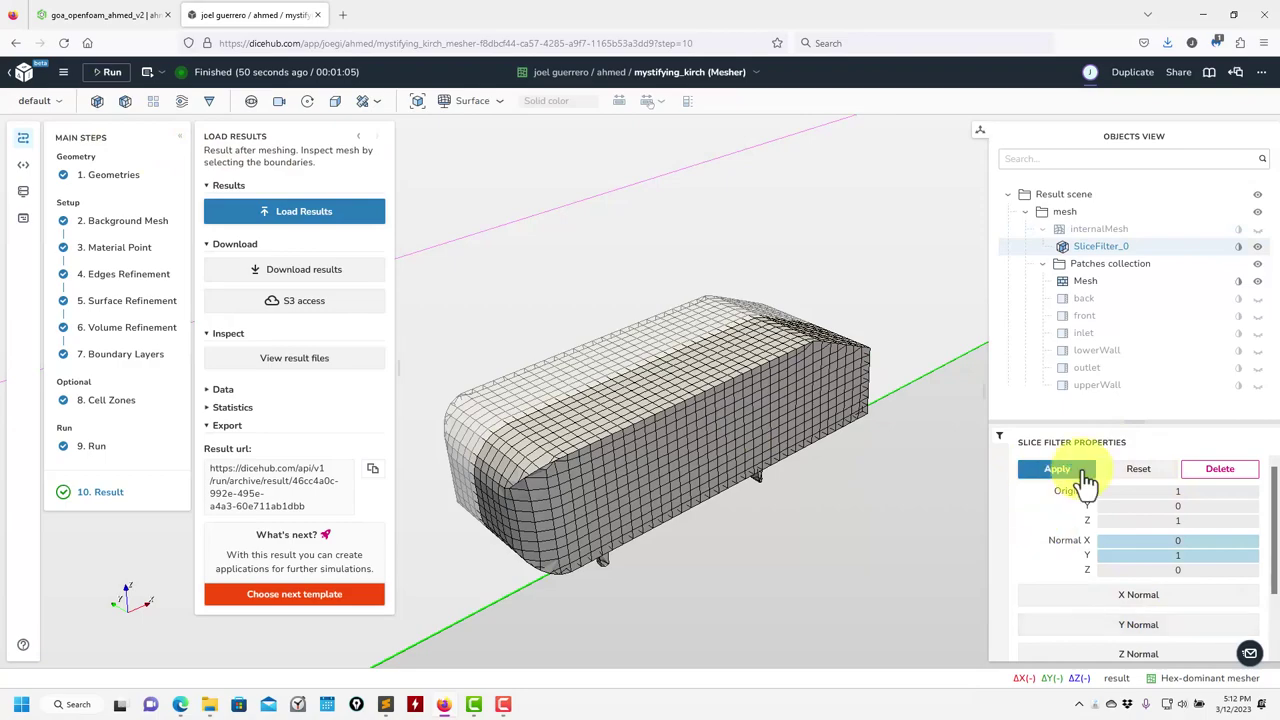
{"action": "left_click", "coordinate": [1126, 250]}
{"action": "left_click", "coordinate": [482, 103]}
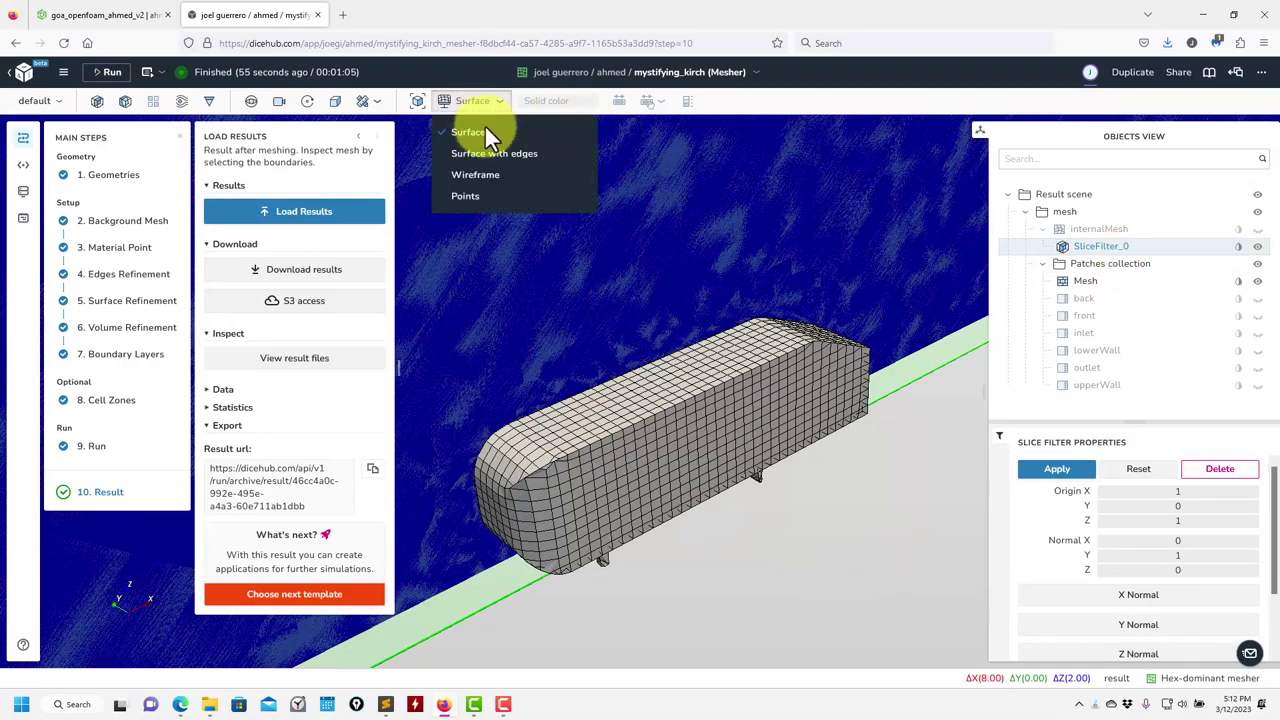
{"action": "left_click", "coordinate": [486, 154]}
{"action": "left_click", "coordinate": [882, 546]}
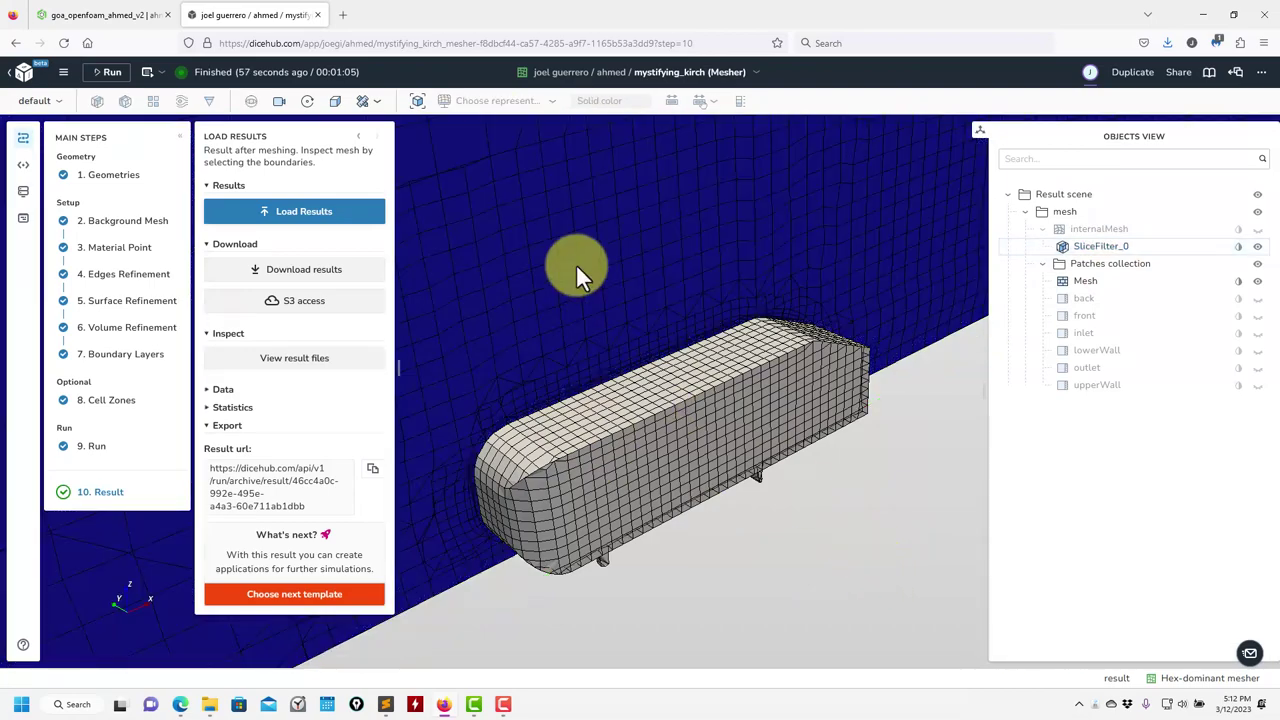
Recolour SliceFilter_0 light grey from its colour swatch, then reselect the slice
{"action": "left_click", "coordinate": [1140, 250]}
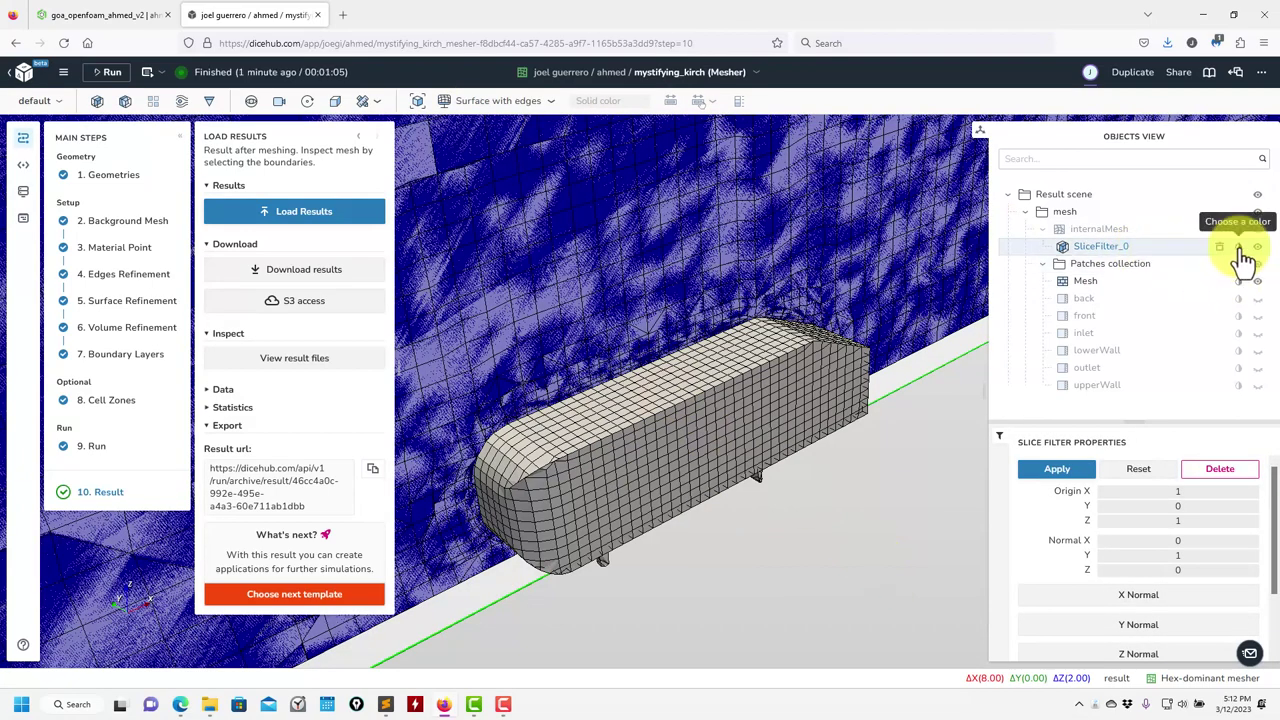
{"action": "left_click", "coordinate": [1239, 248]}
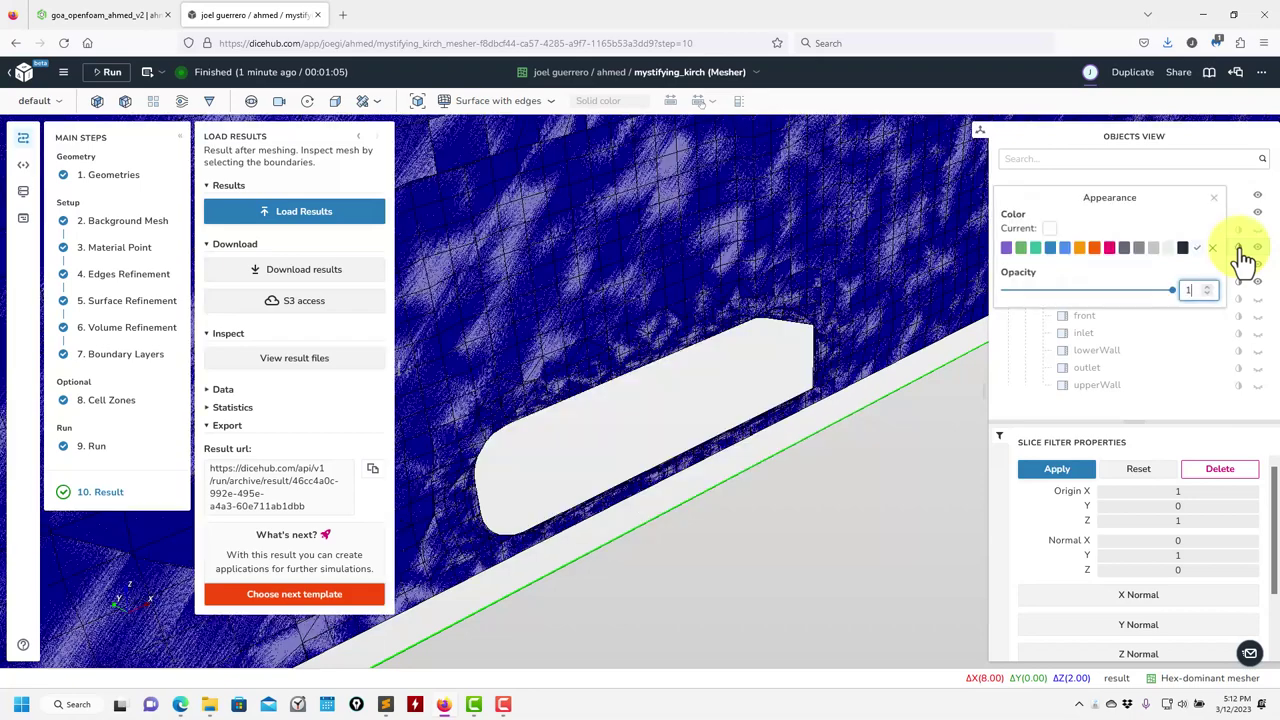
{"action": "left_click", "coordinate": [1153, 248]}
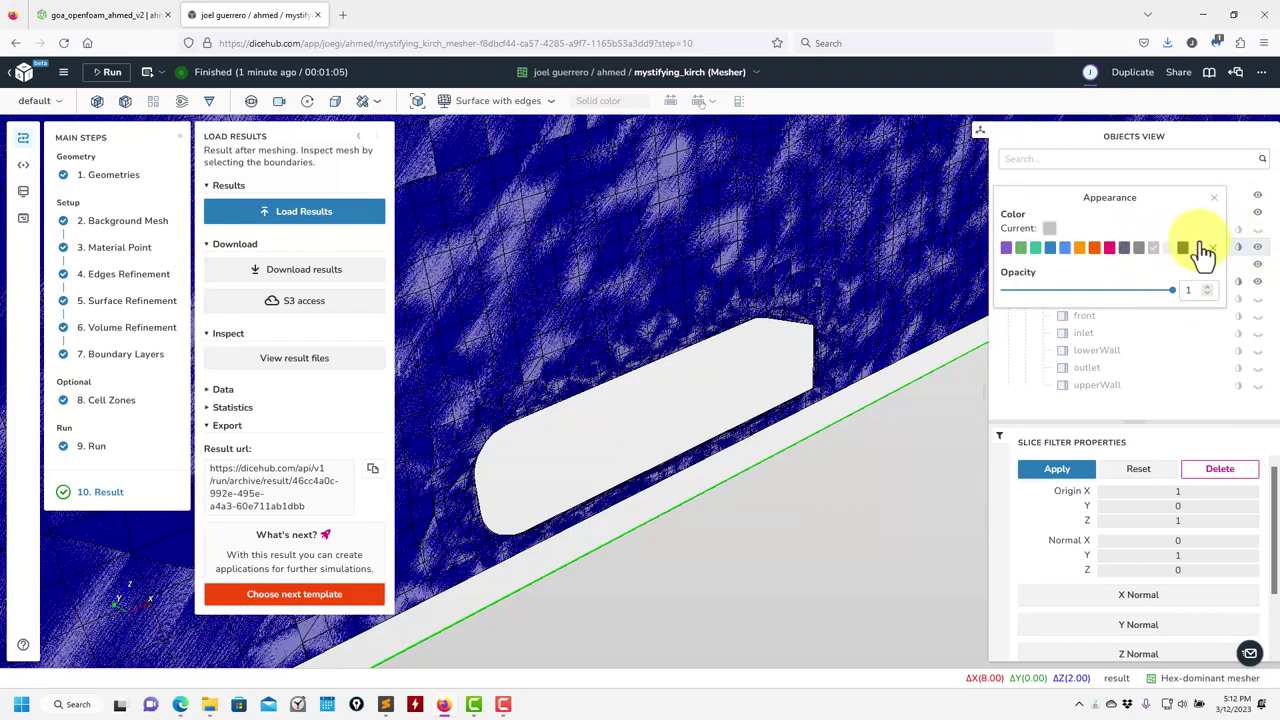
{"action": "left_click", "coordinate": [1214, 468]}
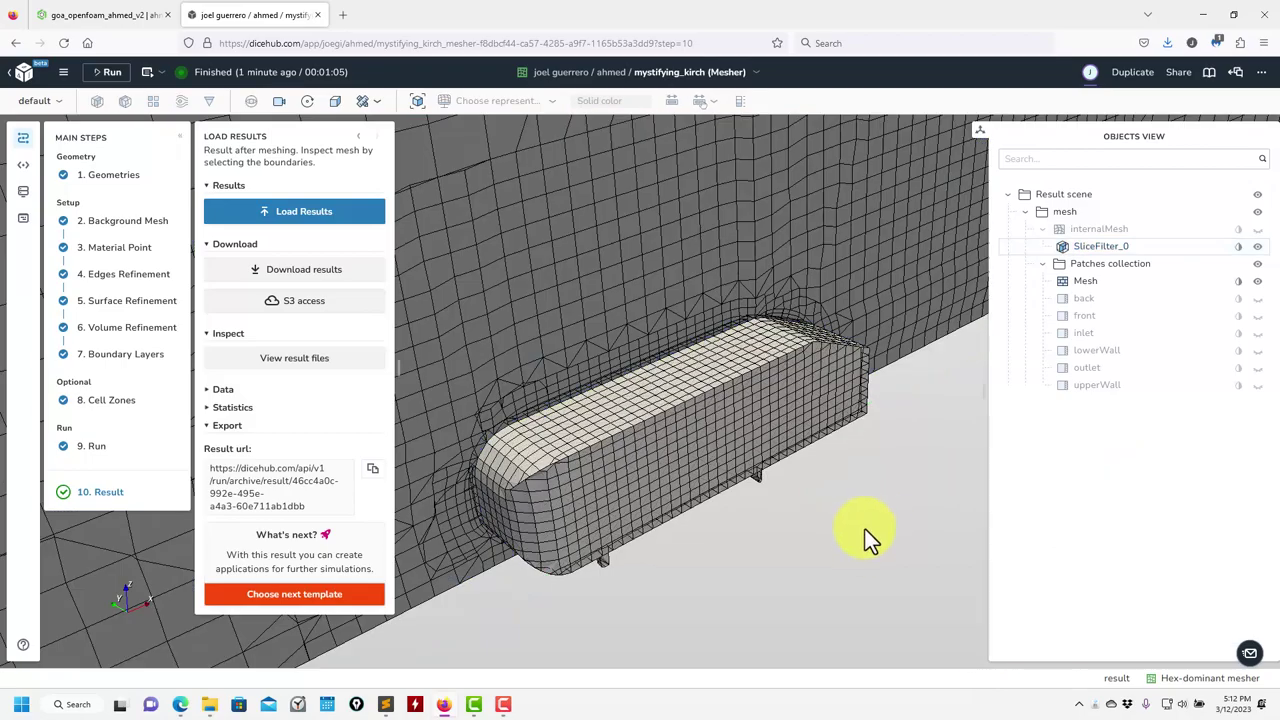
{"action": "scroll", "coordinate": [859, 539], "scroll_direction": "up", "scroll_amount": 10}
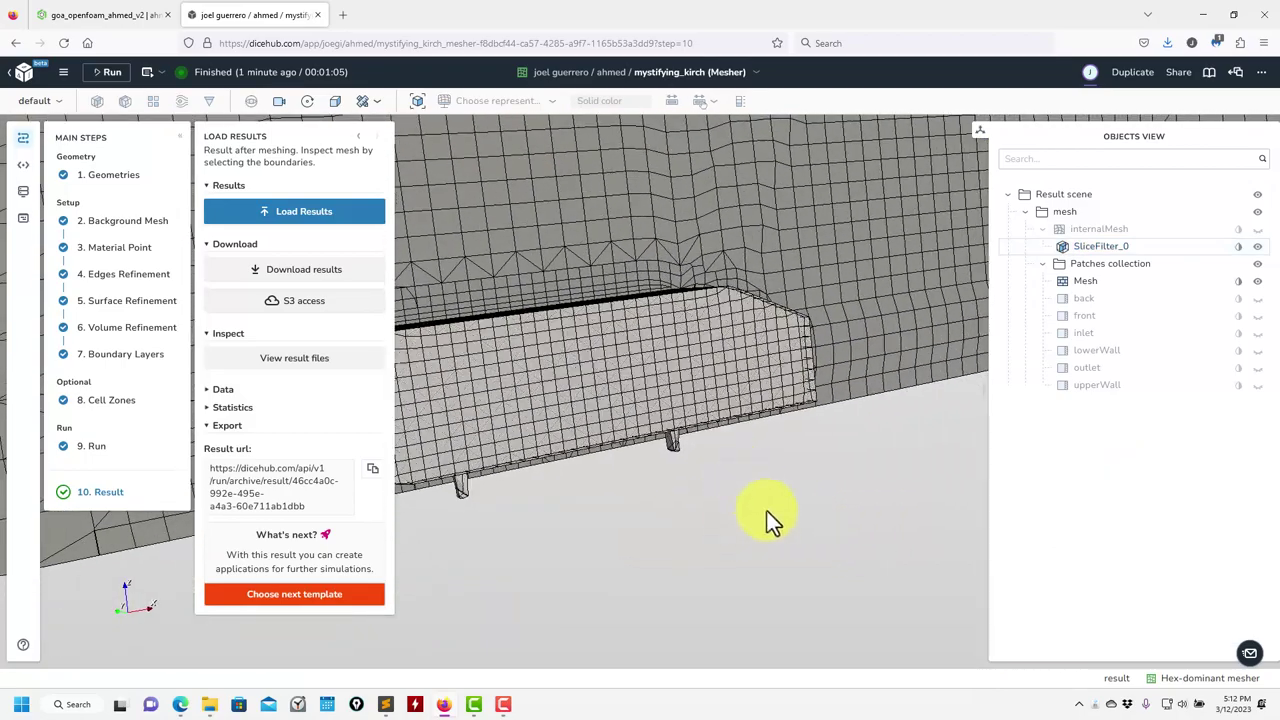
{"action": "scroll", "coordinate": [795, 533], "scroll_direction": "down", "scroll_amount": 6}
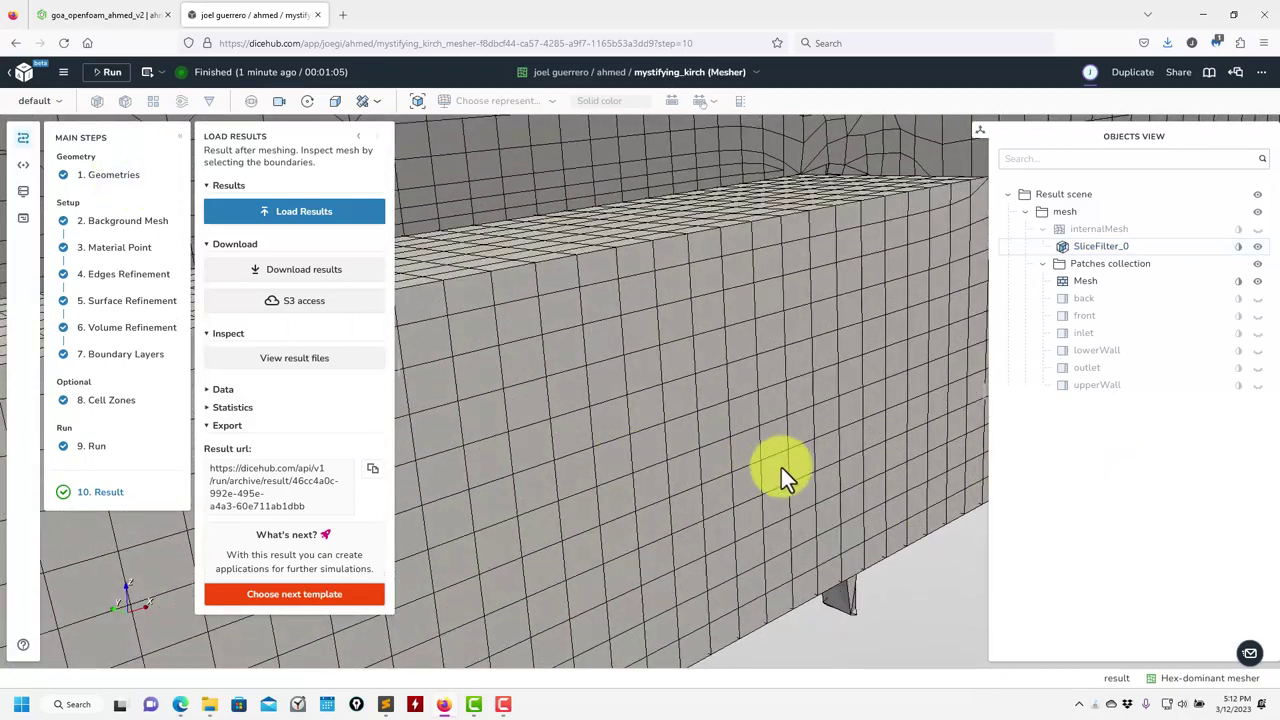
{"action": "scroll", "coordinate": [773, 456], "scroll_direction": "down", "scroll_amount": 4}
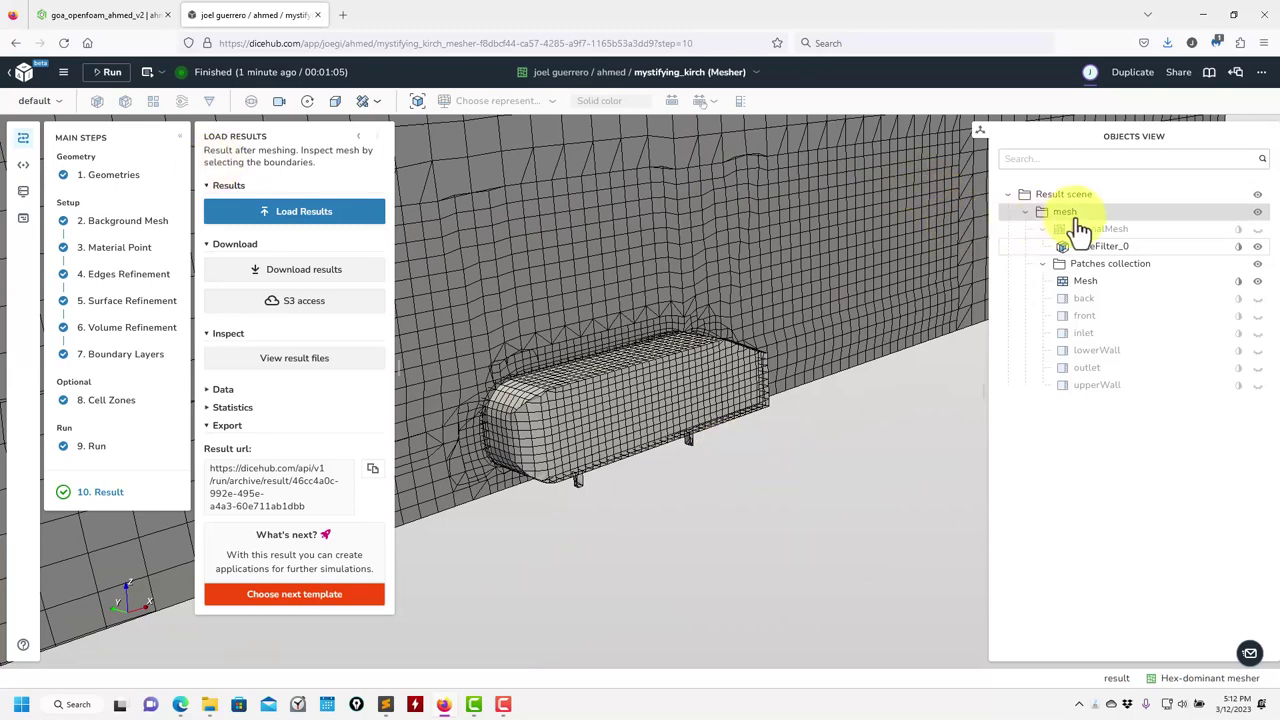
{"action": "left_click", "coordinate": [1108, 248]}
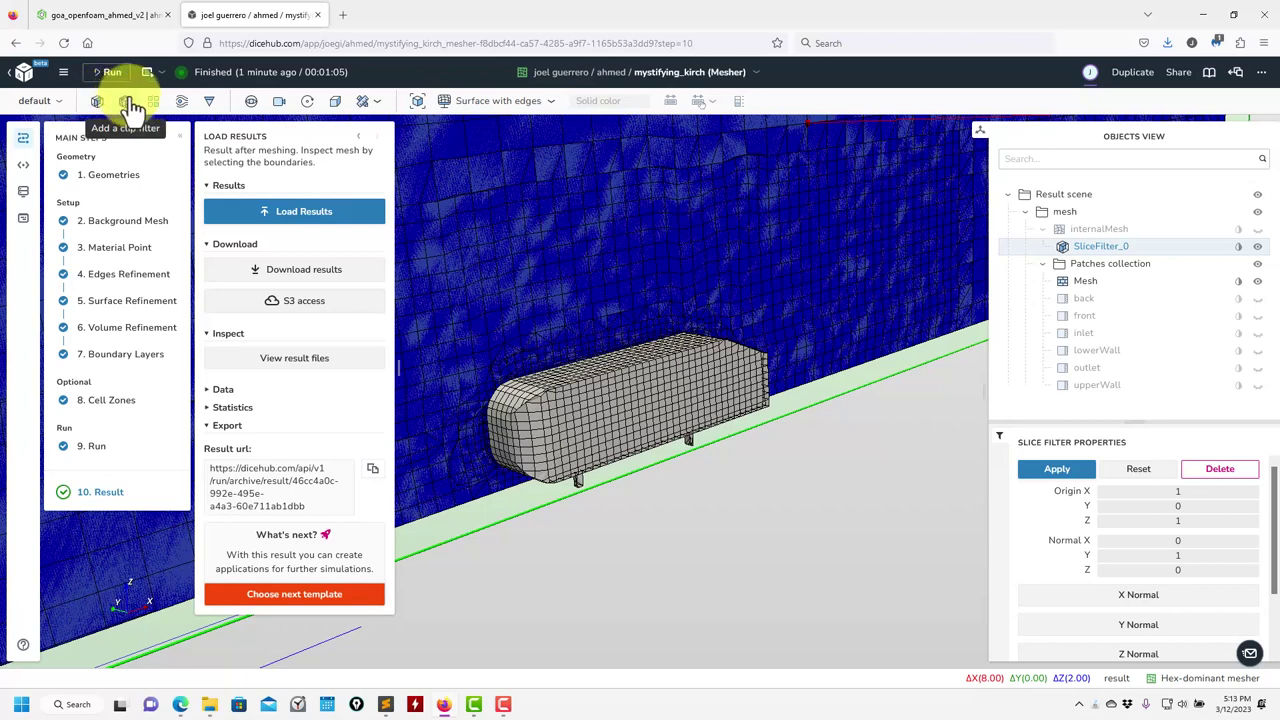
Make the slice visible and view it from the standard Y side viewpoint, zoomed in
{"action": "left_click", "coordinate": [254, 104]}
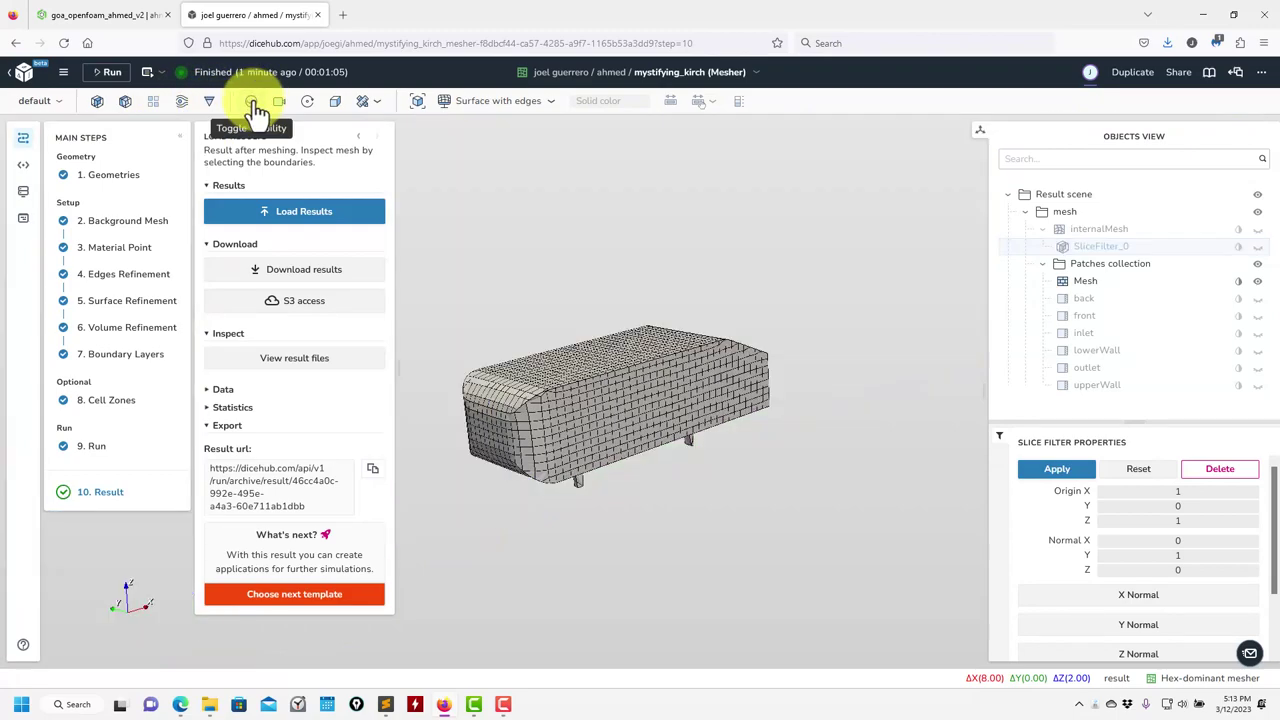
{"action": "left_click", "coordinate": [253, 104]}
{"action": "left_click", "coordinate": [278, 104]}
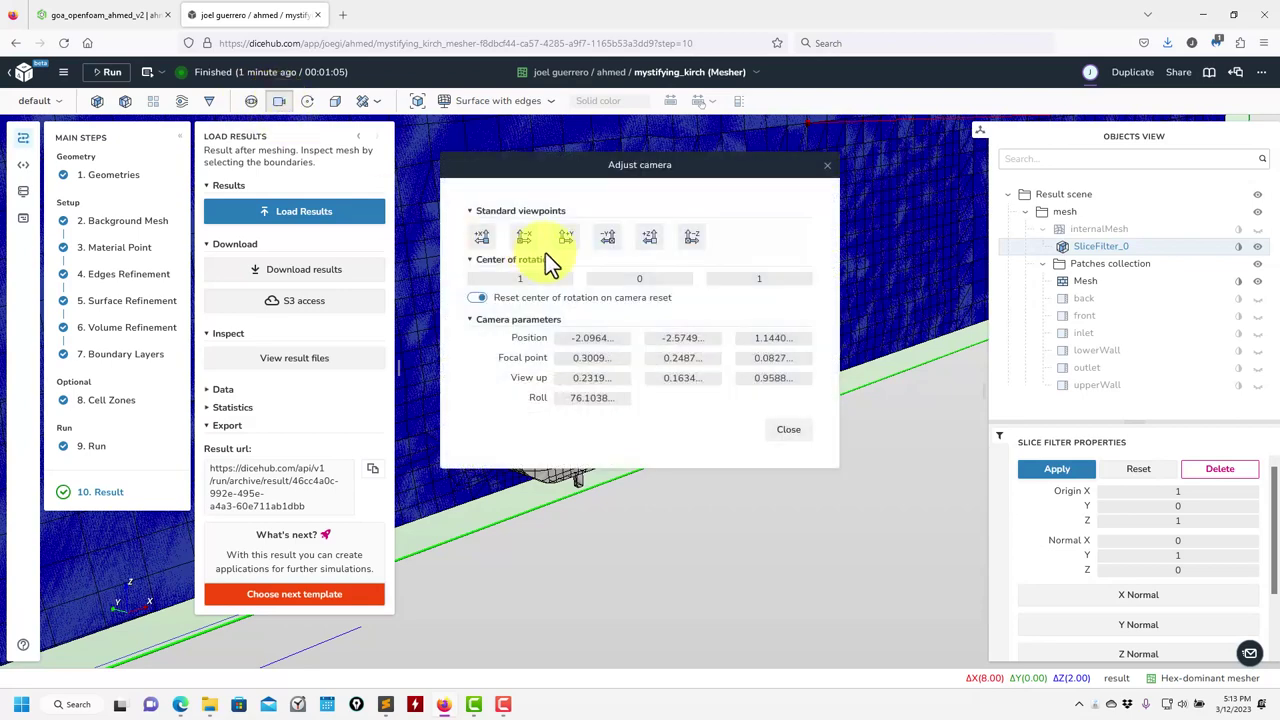
{"action": "left_click", "coordinate": [479, 238]}
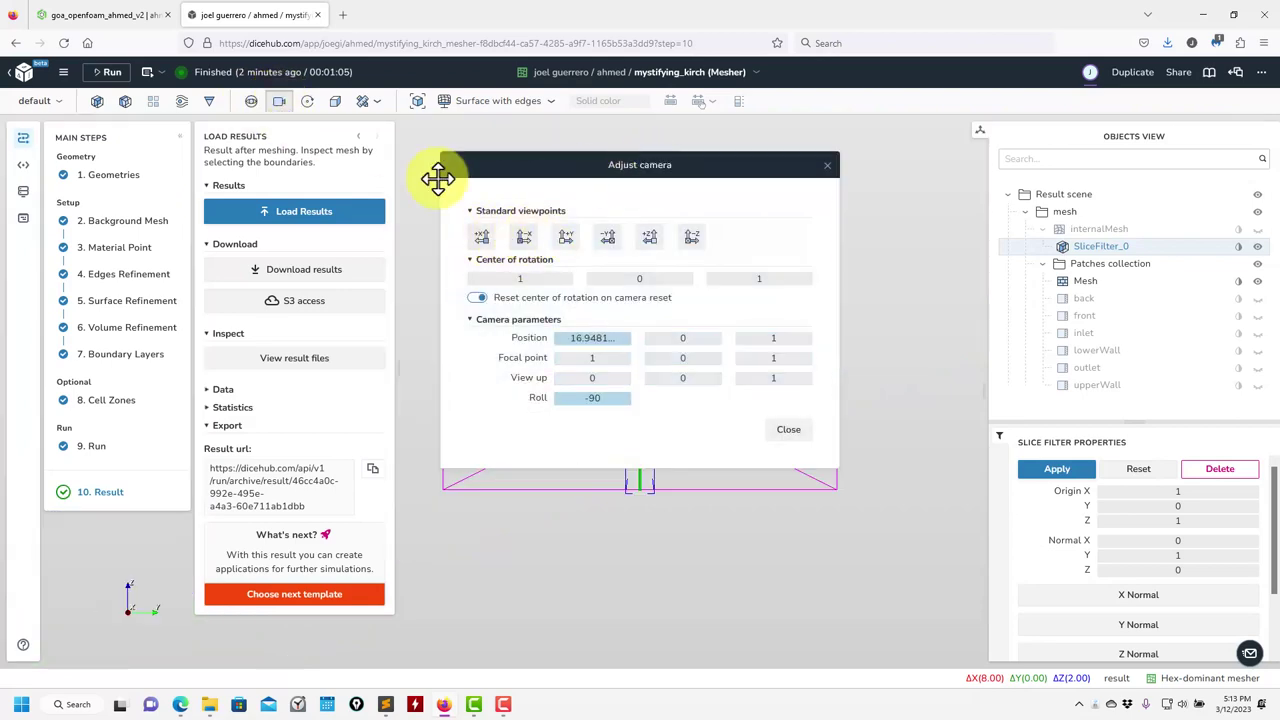
{"action": "left_click_drag", "start_coordinate": [437, 178], "coordinate": [163, 194]}
{"action": "left_click", "coordinate": [128, 270]}
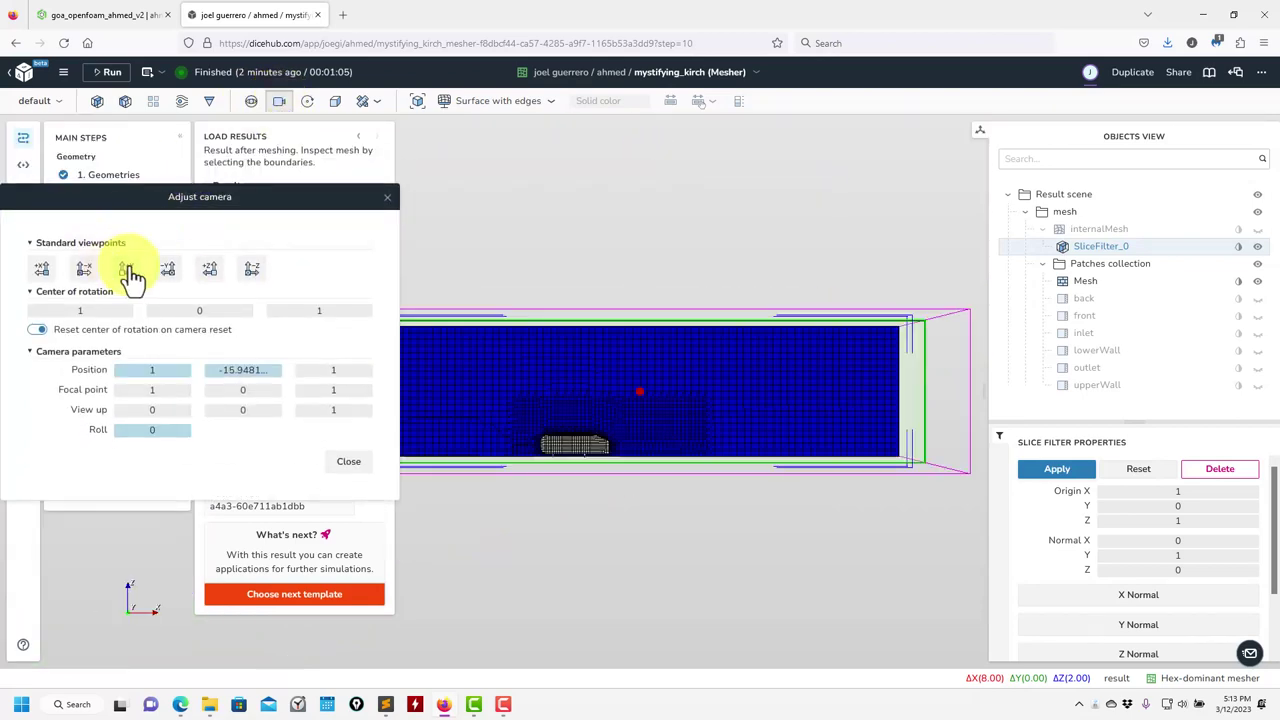
{"action": "left_click", "coordinate": [609, 549]}
{"action": "scroll", "coordinate": [610, 558], "scroll_direction": "up", "scroll_amount": 5}
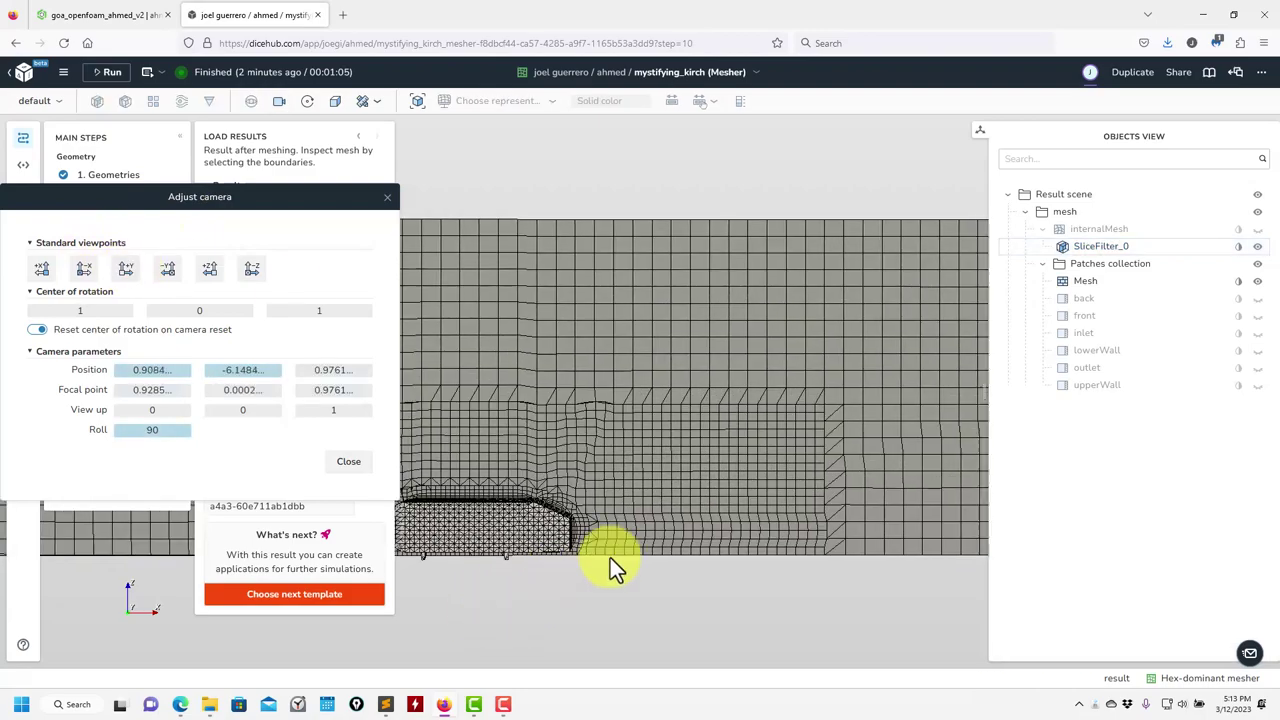
{"action": "scroll", "coordinate": [690, 515], "scroll_direction": "up", "scroll_amount": 3}
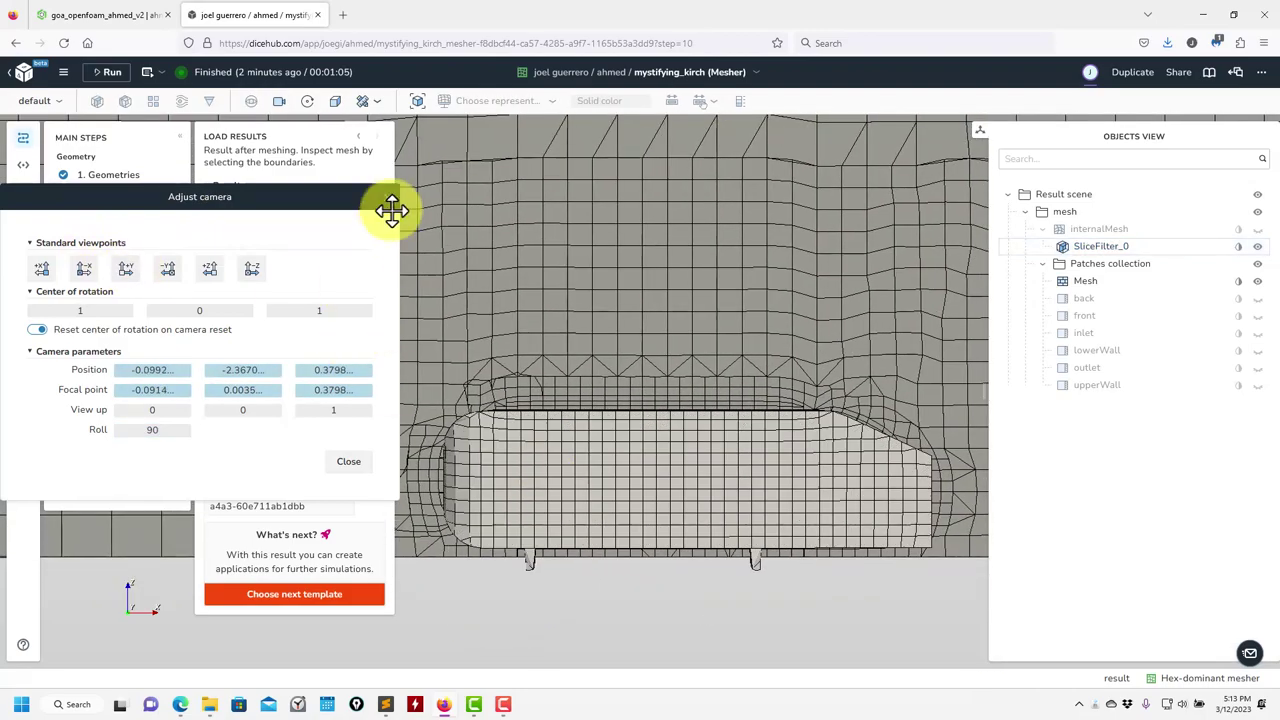
{"action": "left_click", "coordinate": [387, 197]}
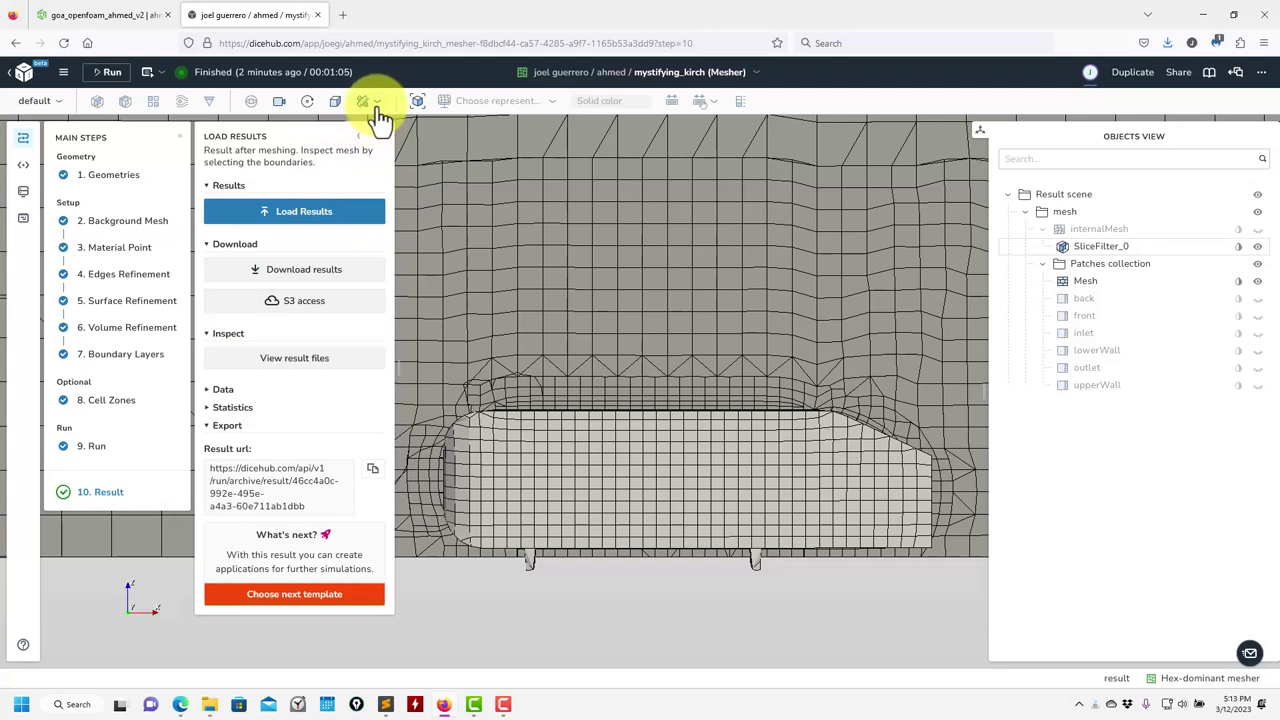
Turn on the measurement tool and briefly show, then hide, the scale bar
{"action": "left_click", "coordinate": [380, 106]}
{"action": "left_click", "coordinate": [432, 153]}
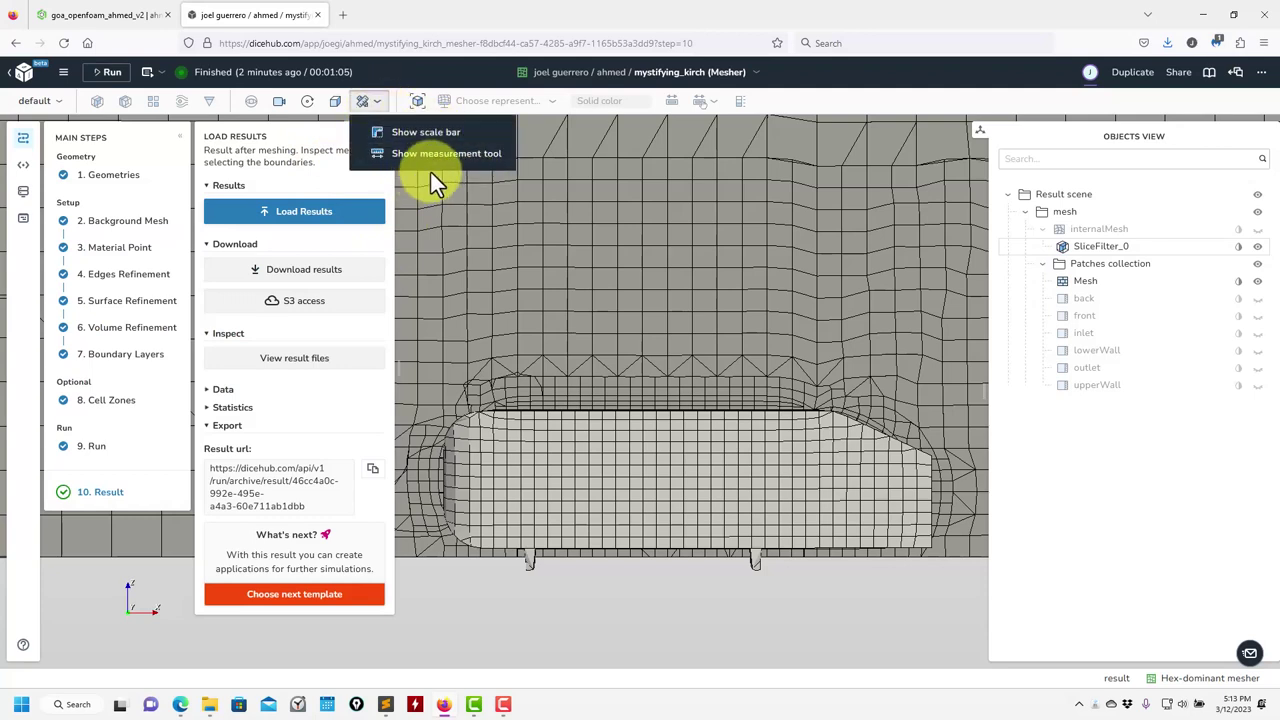
{"action": "left_click", "coordinate": [520, 258]}
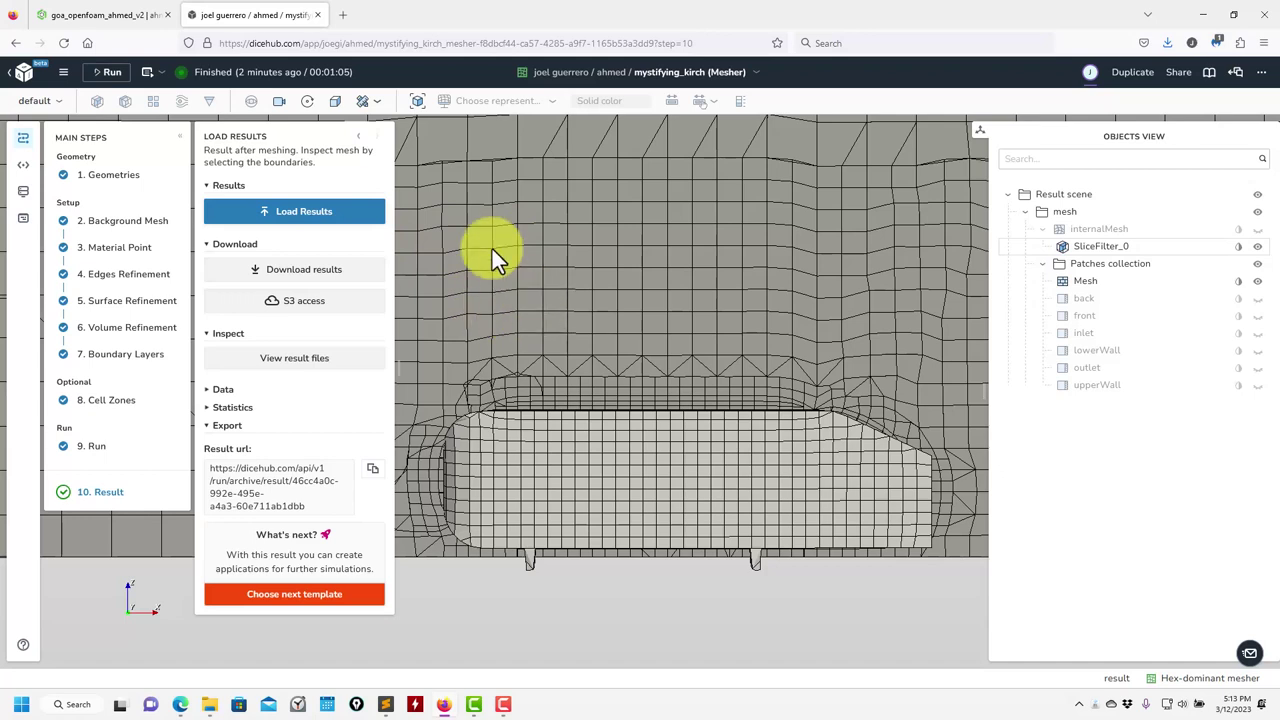
{"action": "left_click", "coordinate": [380, 108]}
{"action": "left_click", "coordinate": [388, 127]}
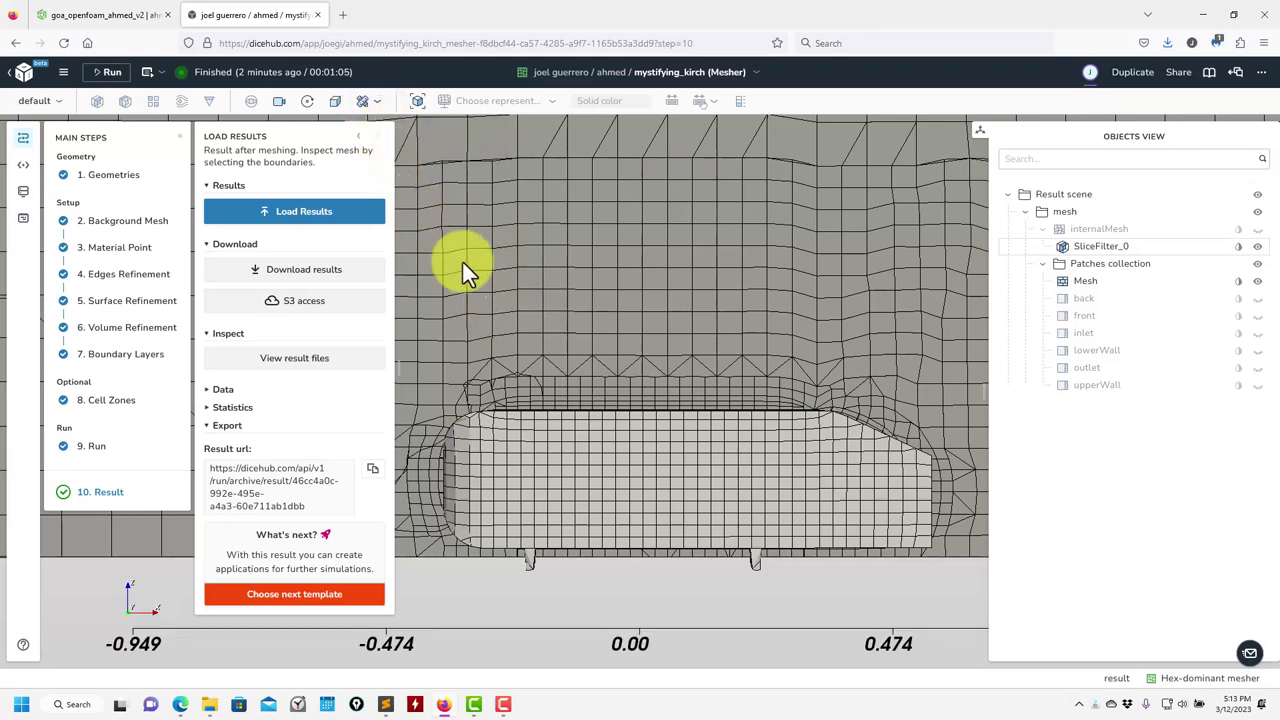
{"action": "left_click", "coordinate": [383, 106]}
{"action": "left_click", "coordinate": [390, 127]}
{"action": "left_click", "coordinate": [378, 108]}
{"action": "left_click", "coordinate": [378, 110]}
{"action": "scroll", "coordinate": [541, 295], "scroll_direction": "down", "scroll_amount": 4}
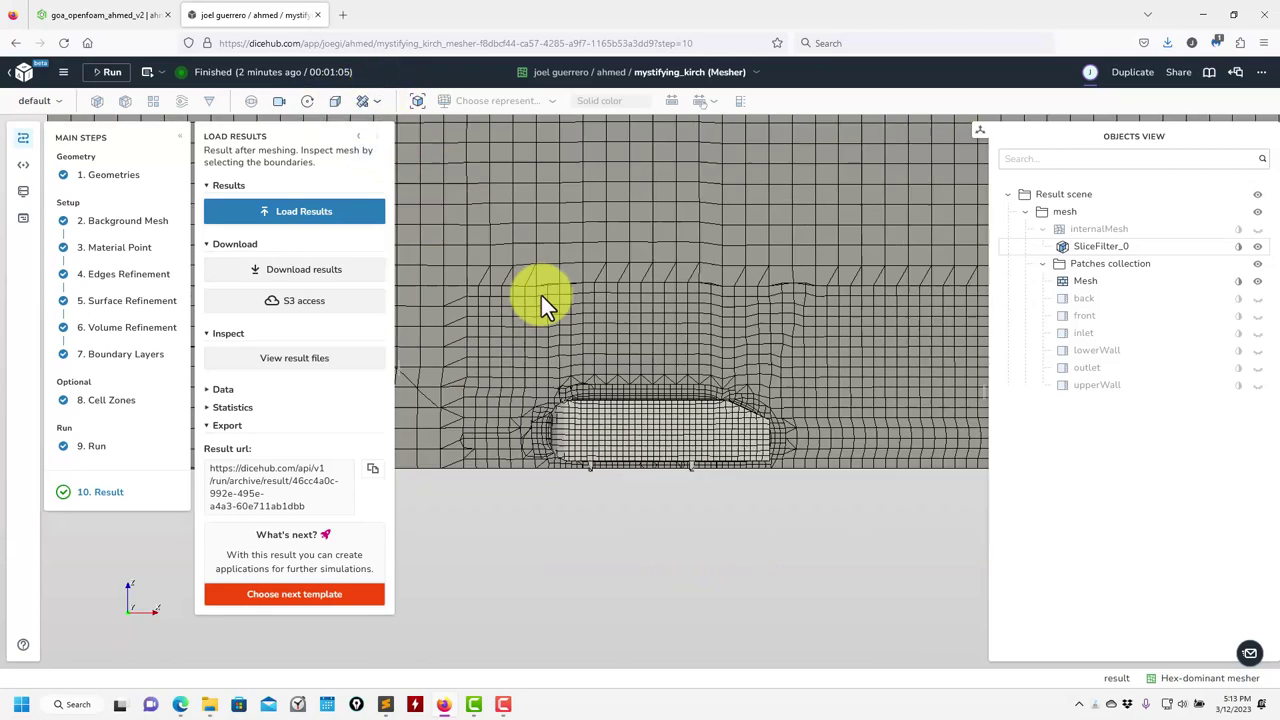
Show the front, back, inlet and lowerWall patches, then hide back and front again
{"action": "left_click_drag", "start_coordinate": [694, 468], "coordinate": [785, 469]}
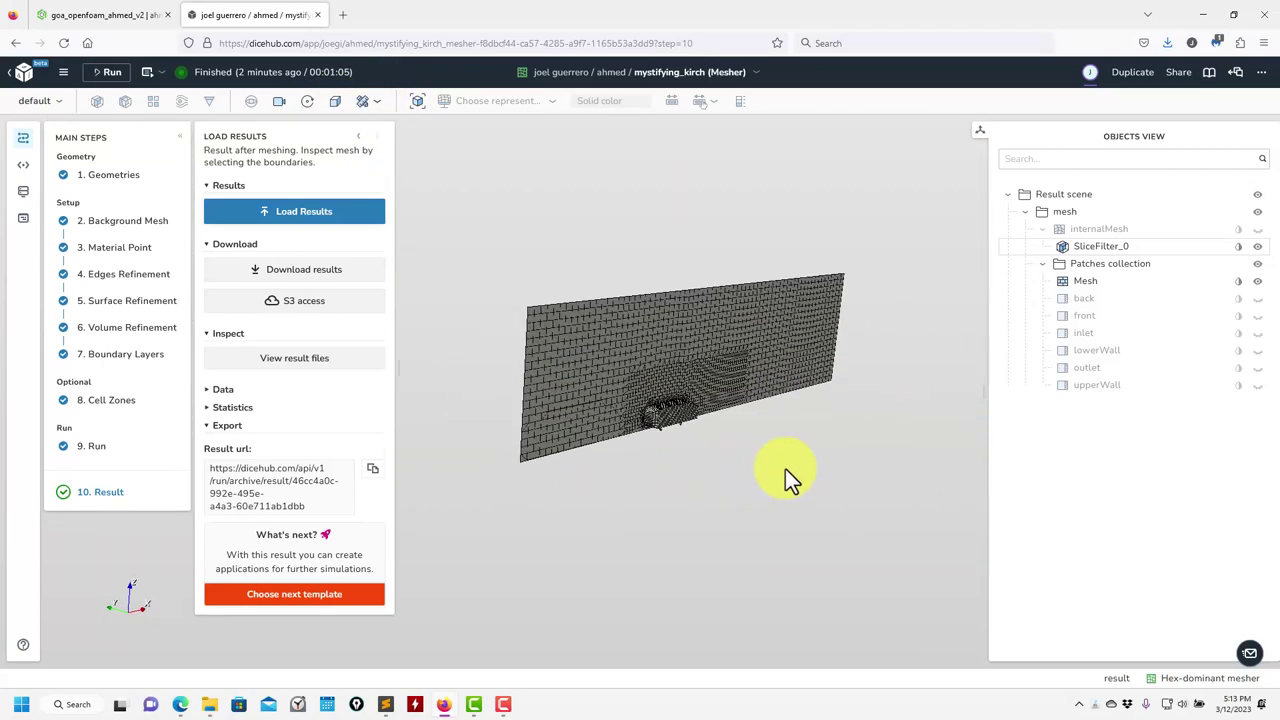
{"action": "left_click", "coordinate": [1257, 315]}
{"action": "left_click", "coordinate": [1257, 298]}
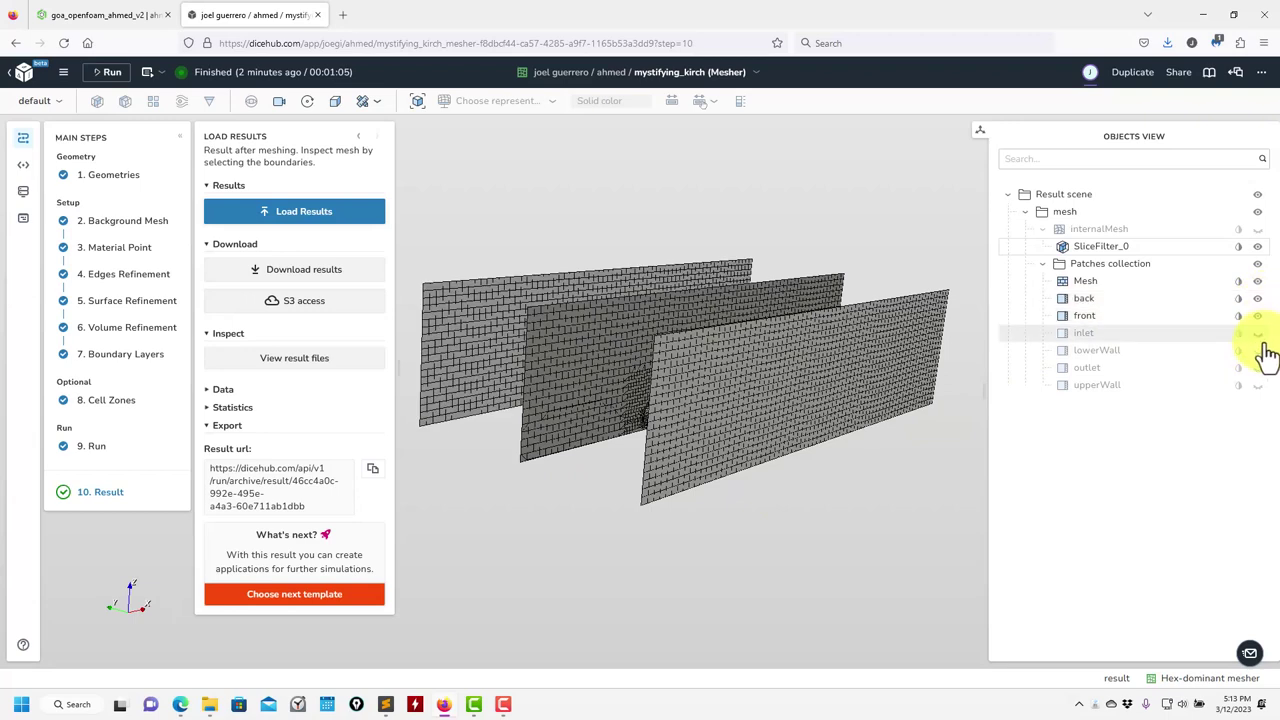
{"action": "left_click", "coordinate": [1258, 333]}
{"action": "left_click", "coordinate": [1258, 350]}
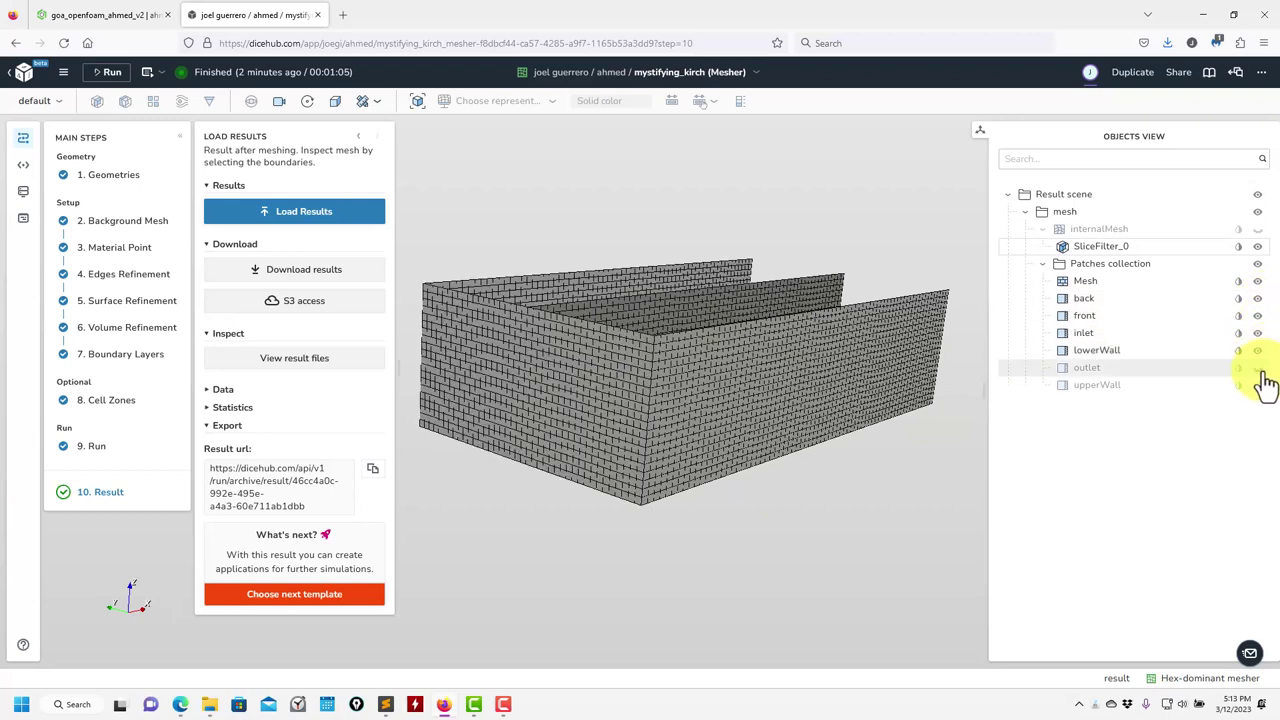
{"action": "left_click", "coordinate": [1257, 350]}
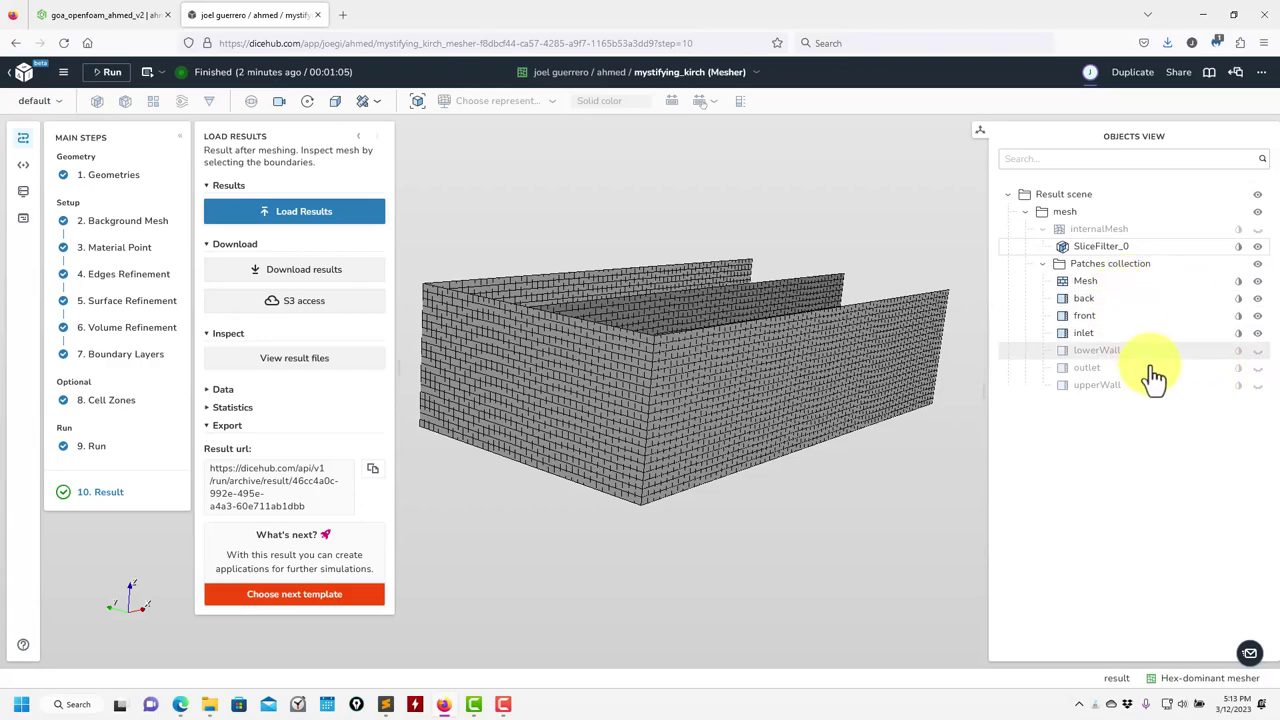
{"action": "left_click", "coordinate": [1257, 350]}
{"action": "left_click", "coordinate": [1257, 298]}
{"action": "left_click", "coordinate": [1257, 315]}
Orbit the mesh to a low, side-on angle around the Ahmed body
{"action": "left_click_drag", "start_coordinate": [980, 423], "coordinate": [614, 436]}
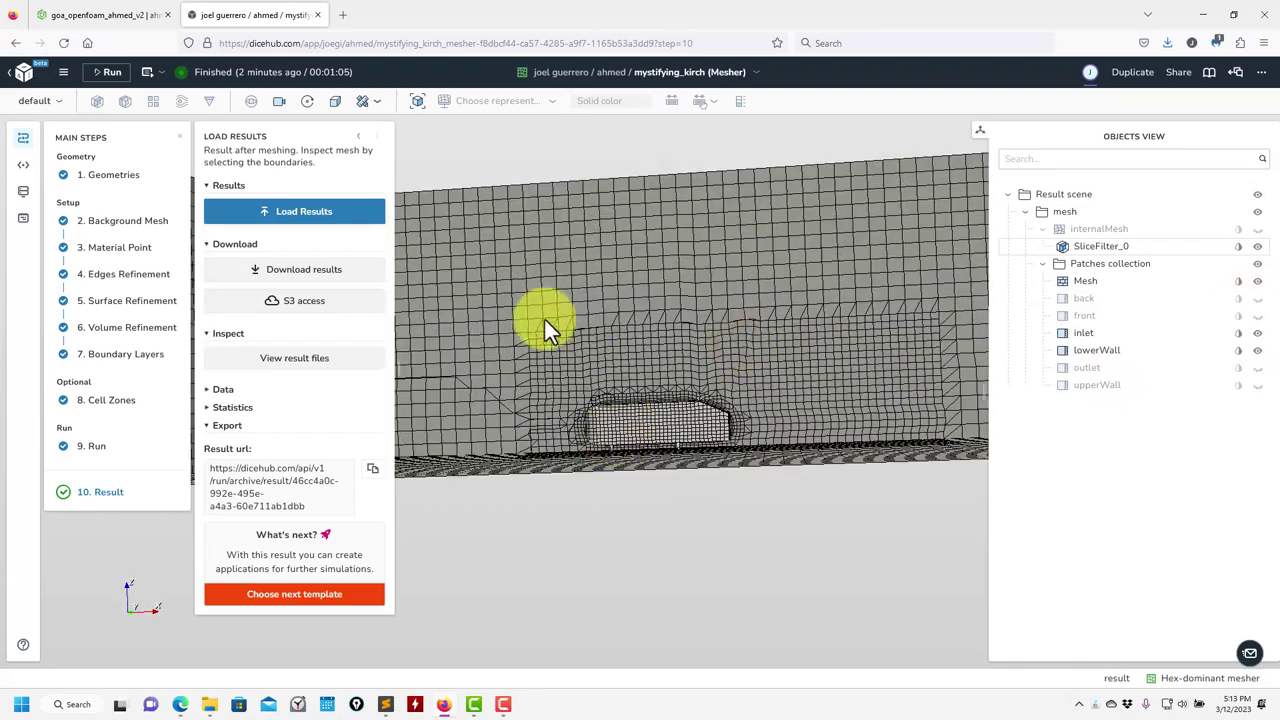
{"action": "left_click_drag", "start_coordinate": [853, 411], "coordinate": [712, 452]}
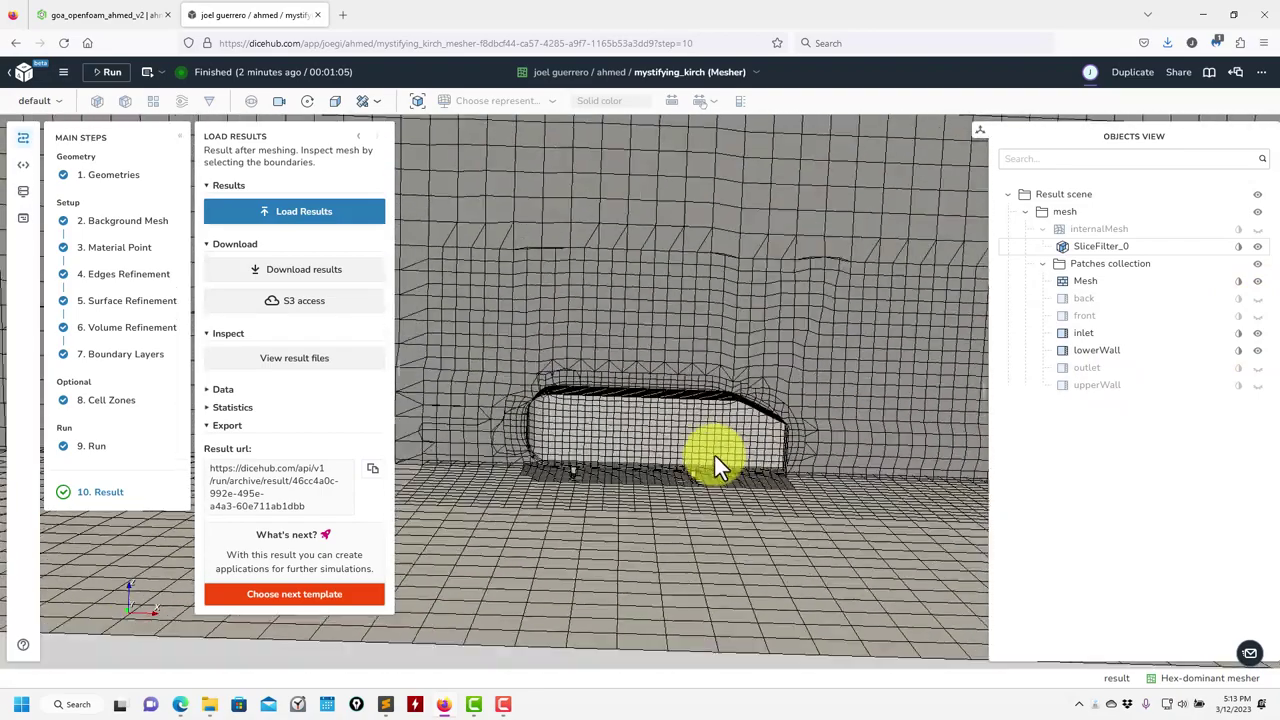
{"action": "scroll", "coordinate": [711, 456], "scroll_direction": "down", "scroll_amount": 2}
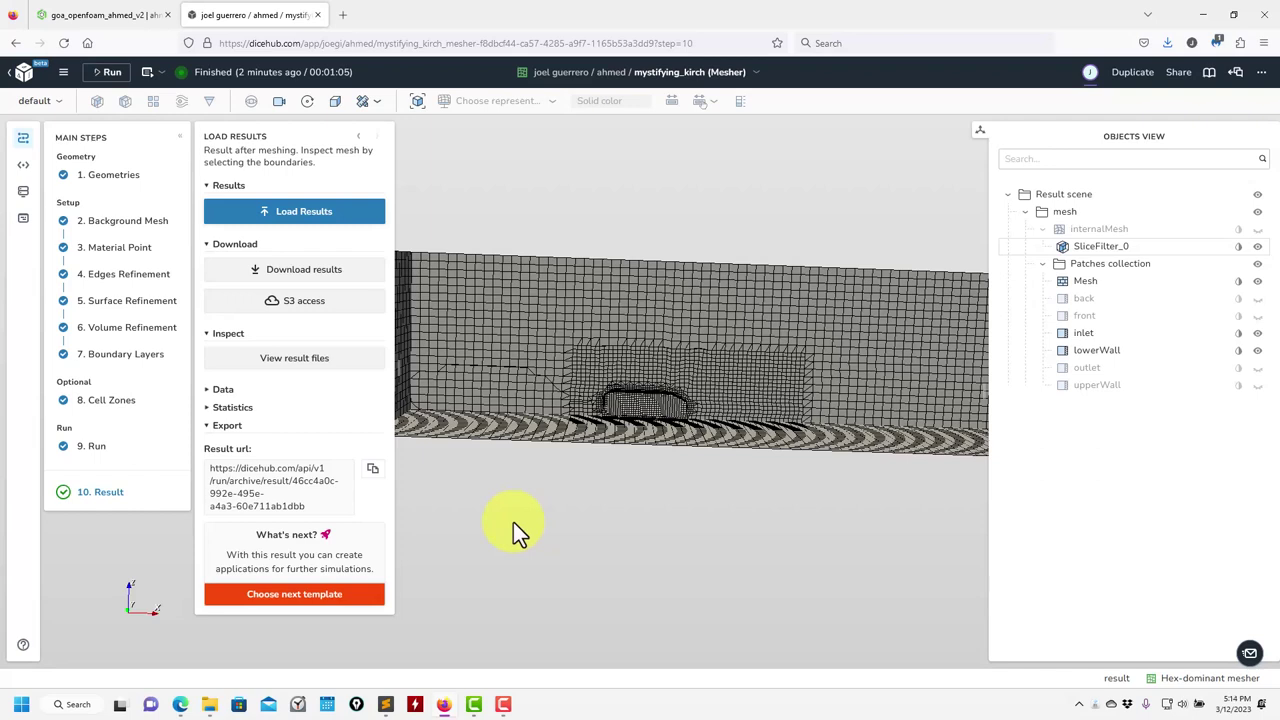
Return to the ahmed project page and scroll down to the mystifying_kirch app card
{"action": "left_click", "coordinate": [28, 76]}
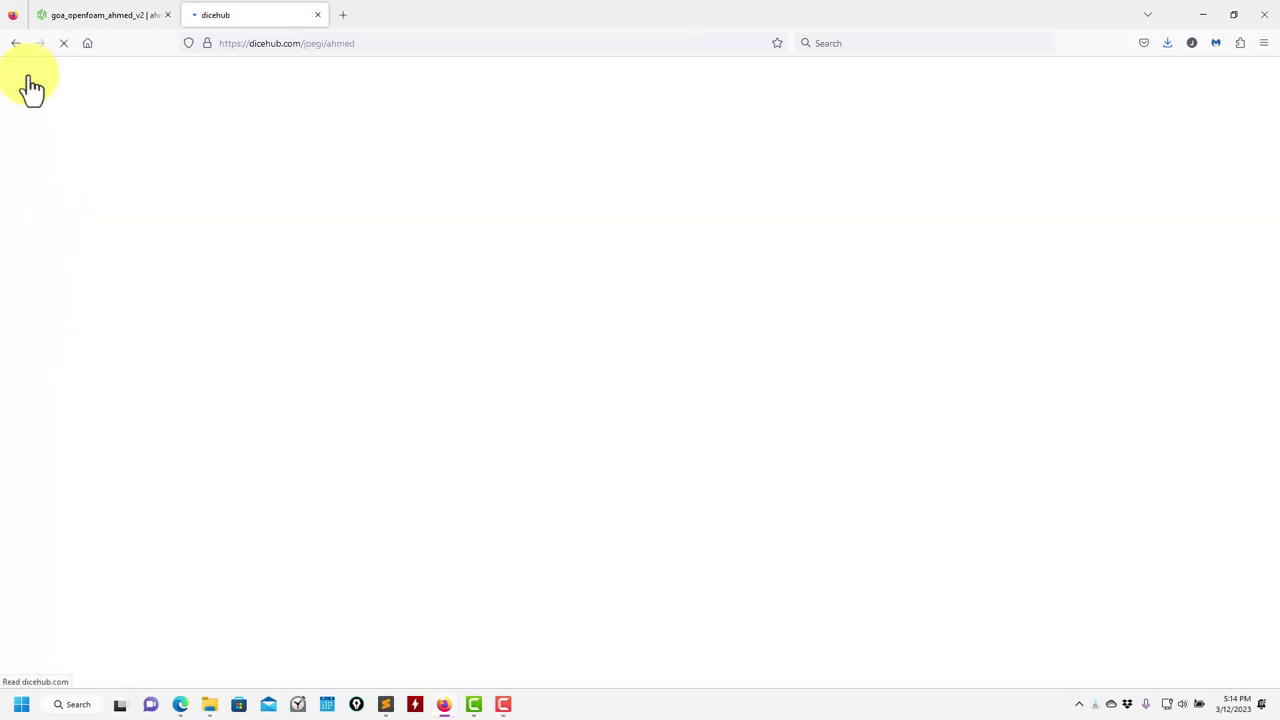
{"action": "scroll", "coordinate": [677, 462], "scroll_direction": "down", "scroll_amount": 1}
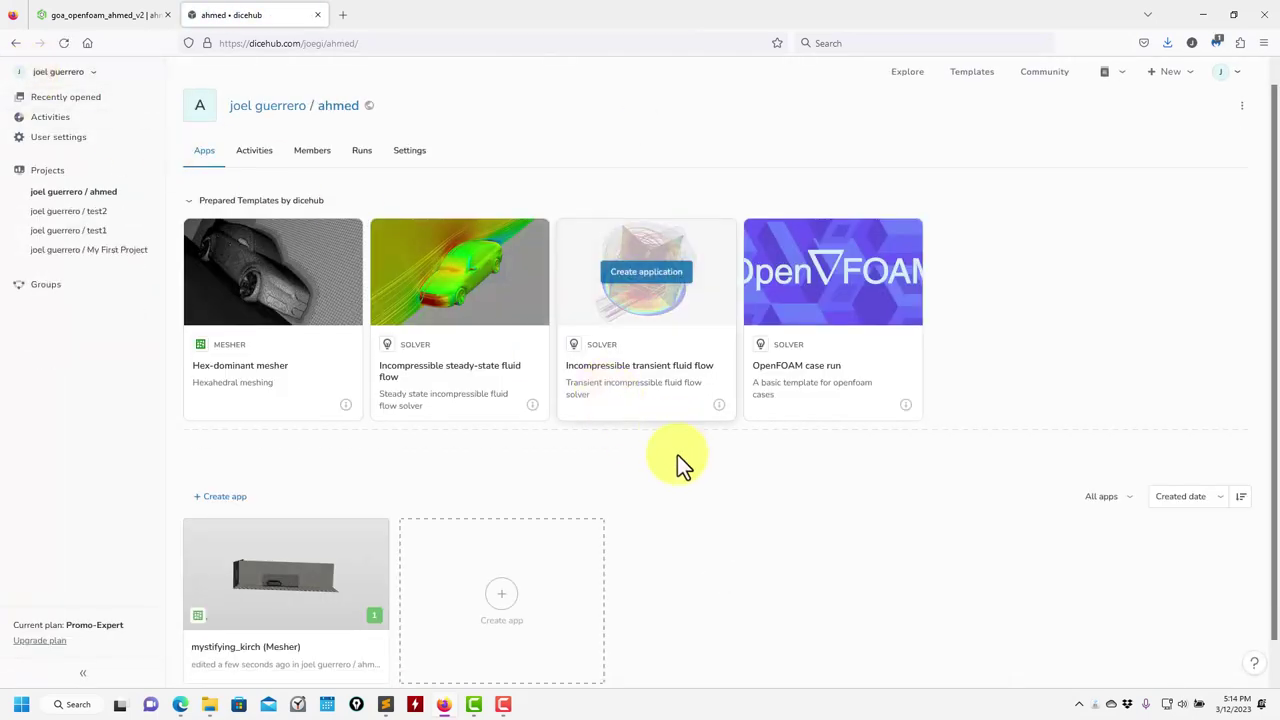
{"action": "scroll", "coordinate": [677, 462], "scroll_direction": "down", "scroll_amount": 1}
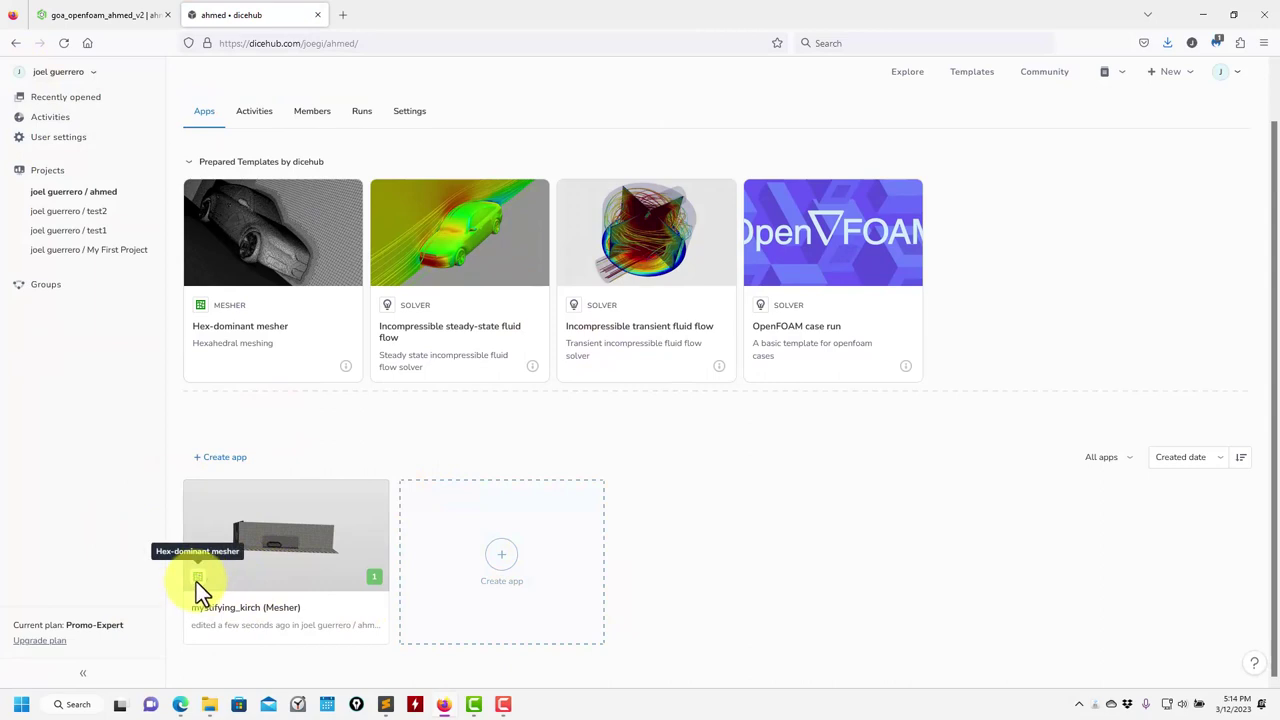
{"action": "mouse_move", "coordinate": [375, 575]}
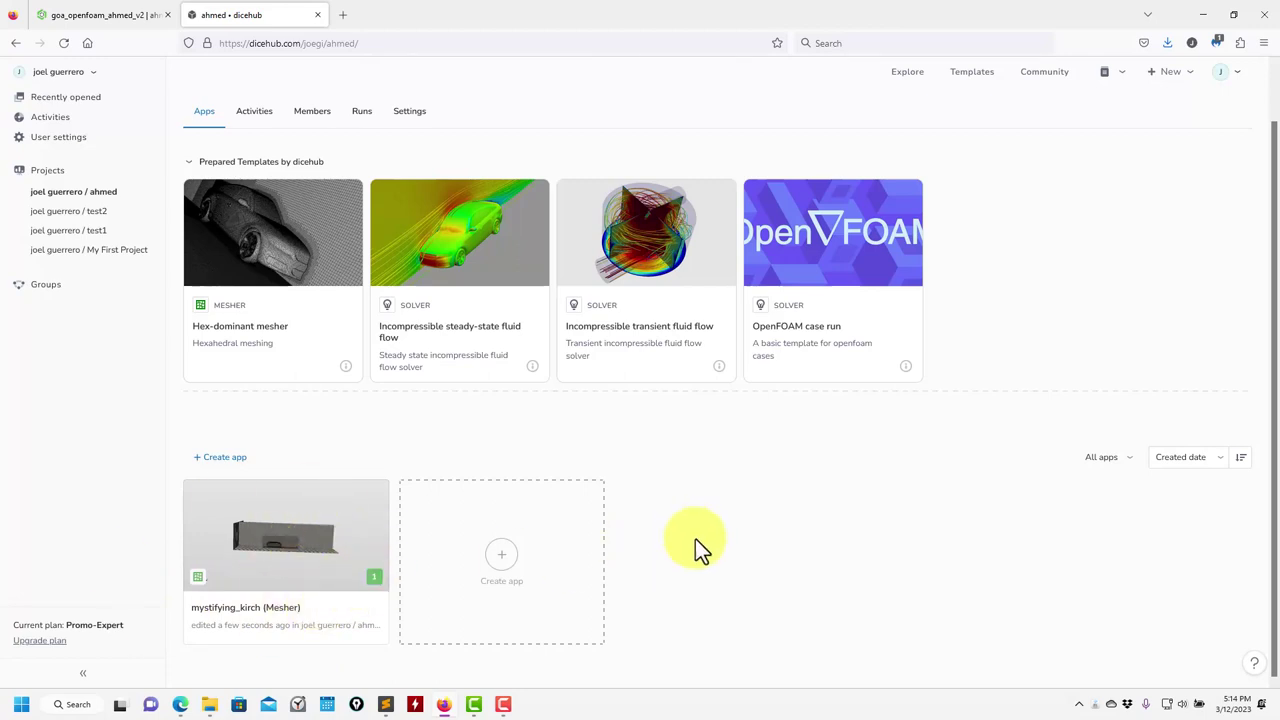
Open mystifying_kirch, check its finished run, load step 10. Result and orbit the mesh
{"action": "left_click", "coordinate": [274, 538]}
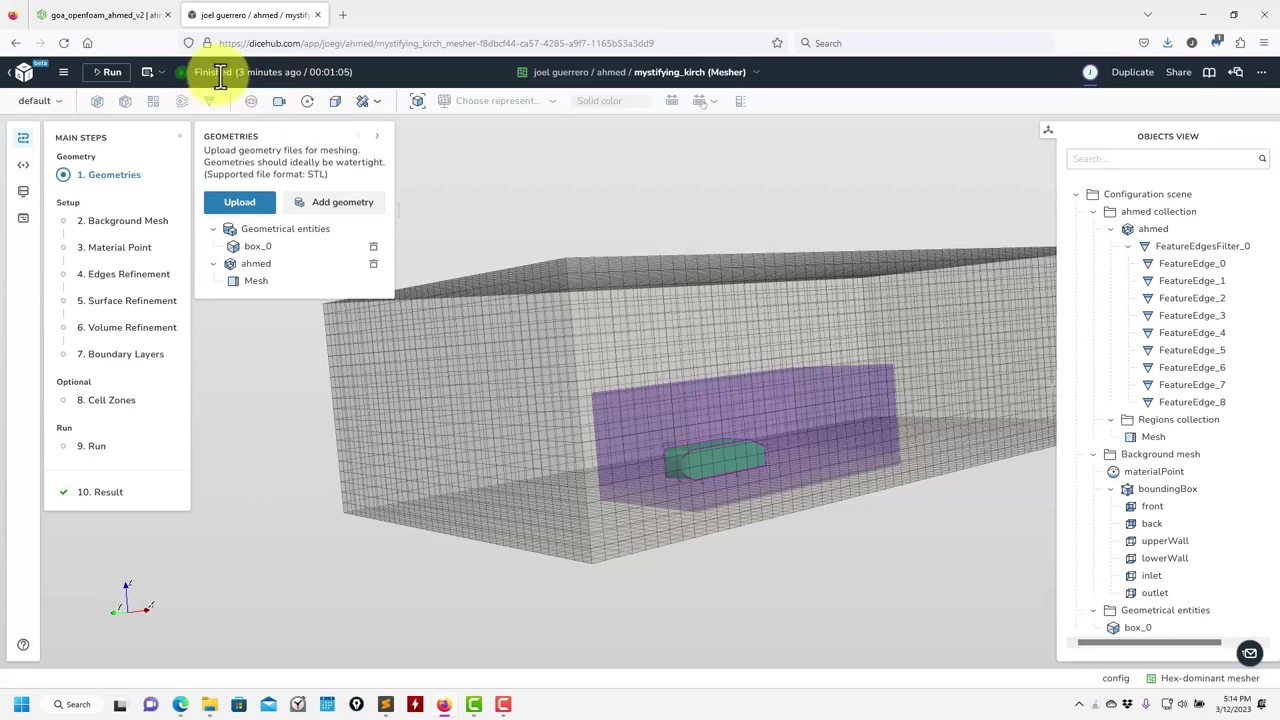
{"action": "left_click", "coordinate": [158, 76]}
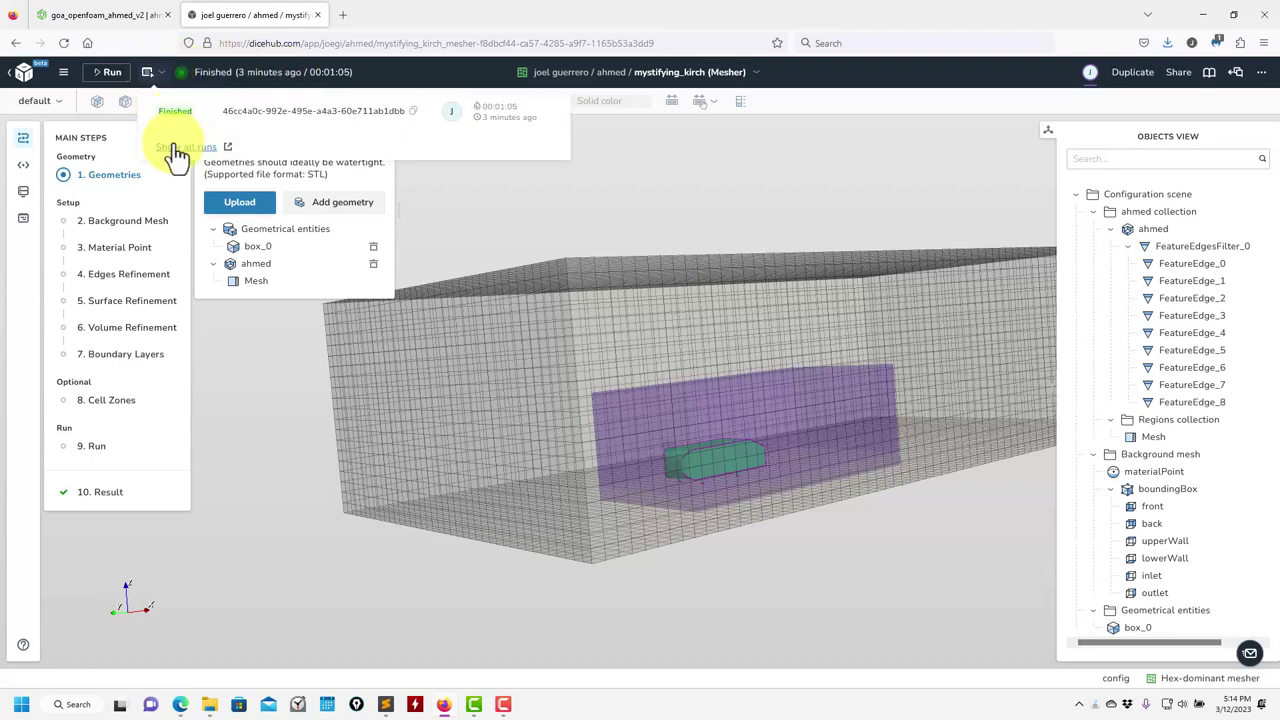
{"action": "left_click", "coordinate": [404, 68]}
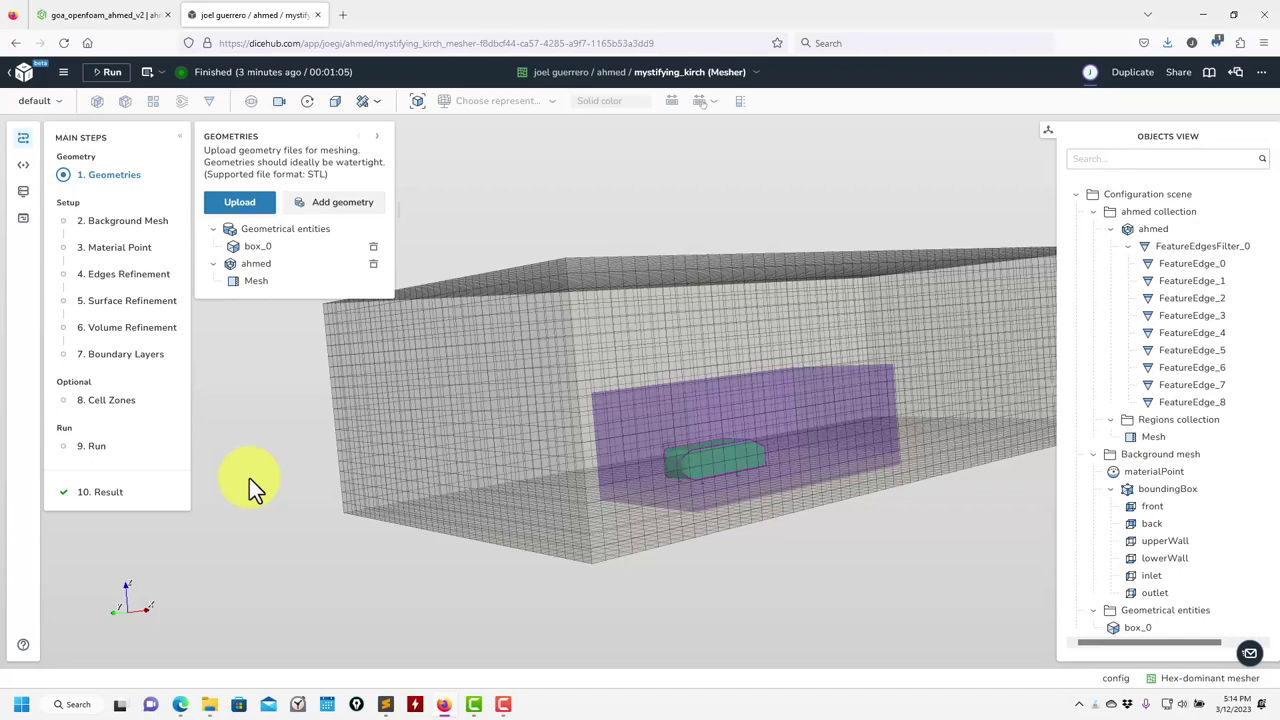
{"action": "left_click", "coordinate": [112, 495]}
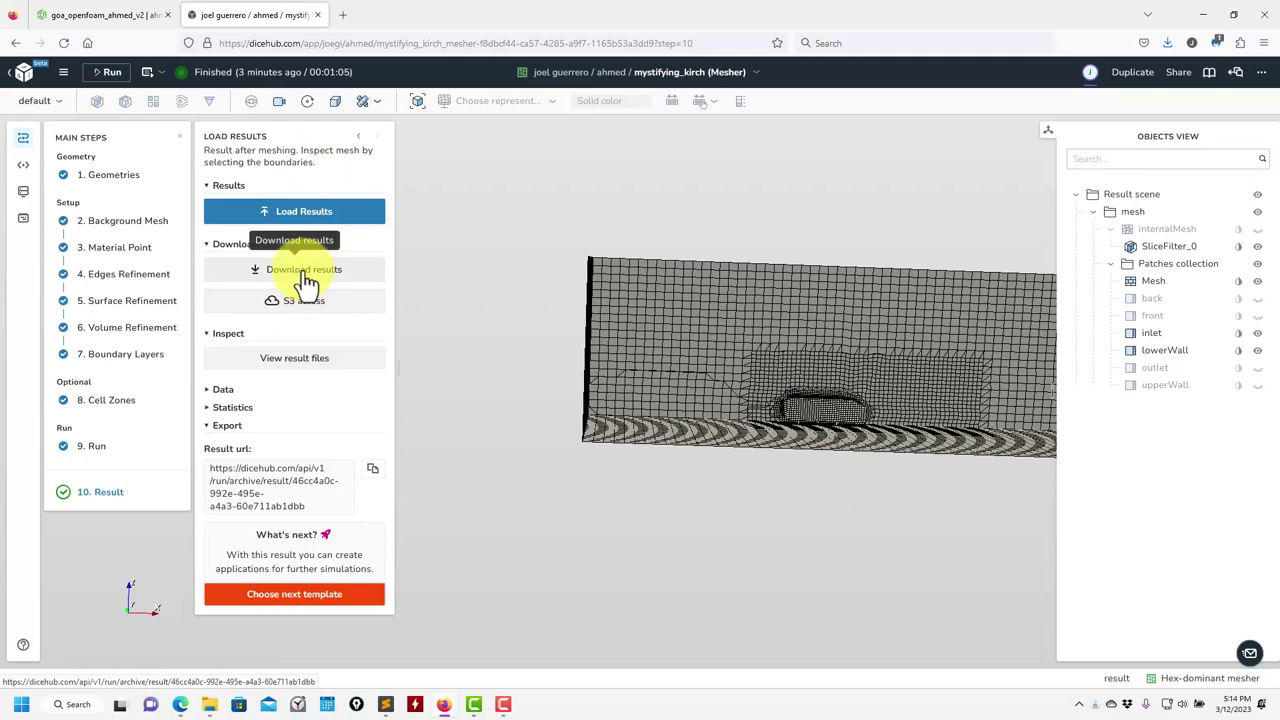
{"action": "left_click_drag", "start_coordinate": [632, 430], "coordinate": [600, 520]}
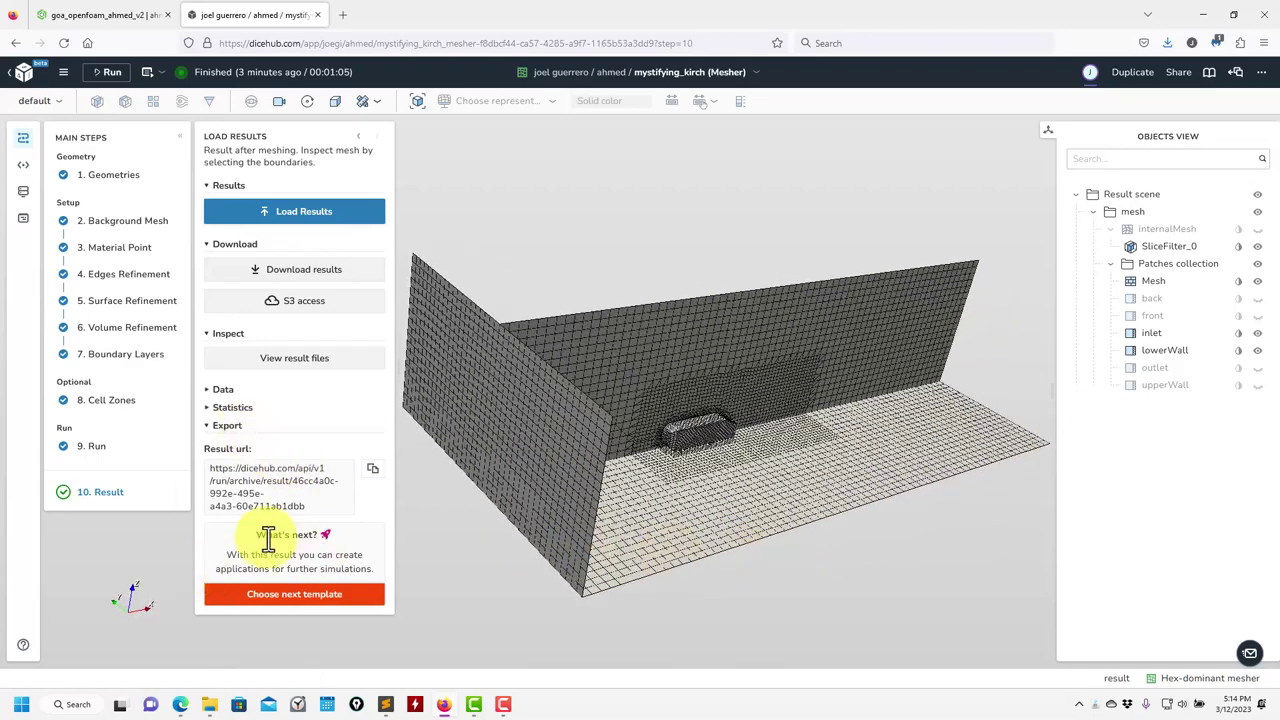
Expand Statistics showing internalMesh at 114206 cells and 100170 points; view and close the full table
{"action": "left_click", "coordinate": [214, 409]}
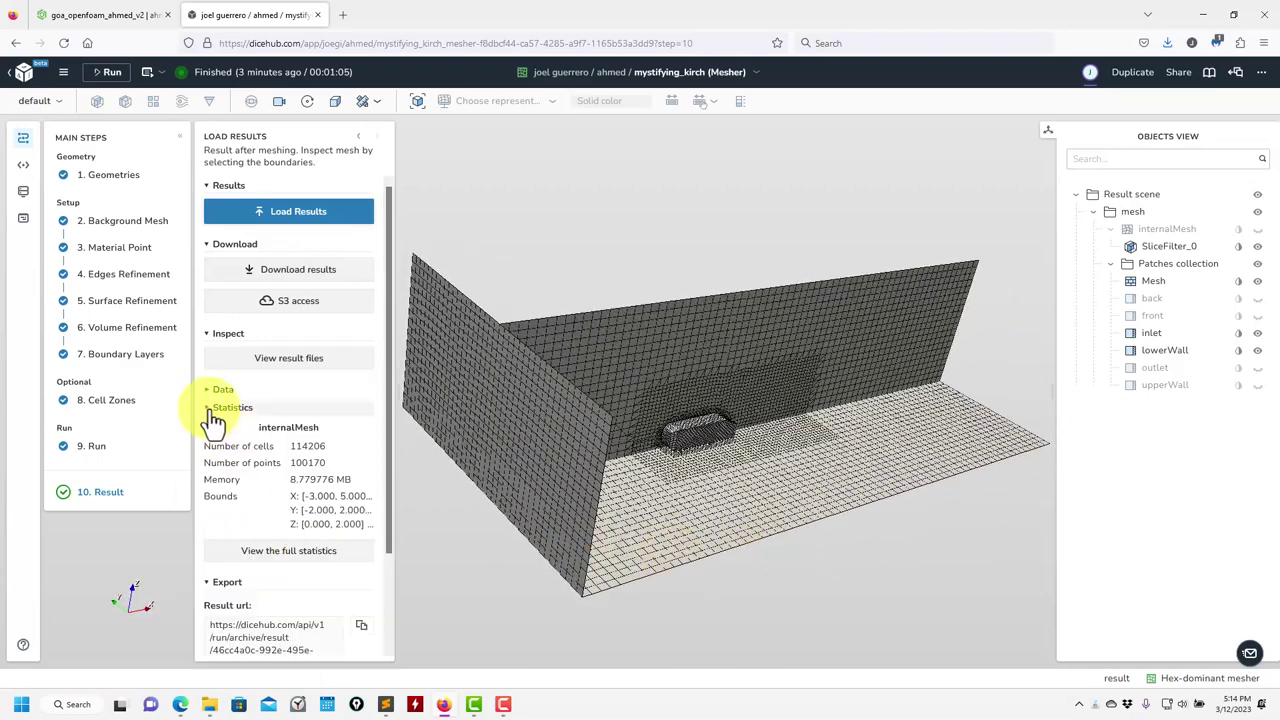
{"action": "left_click", "coordinate": [214, 395]}
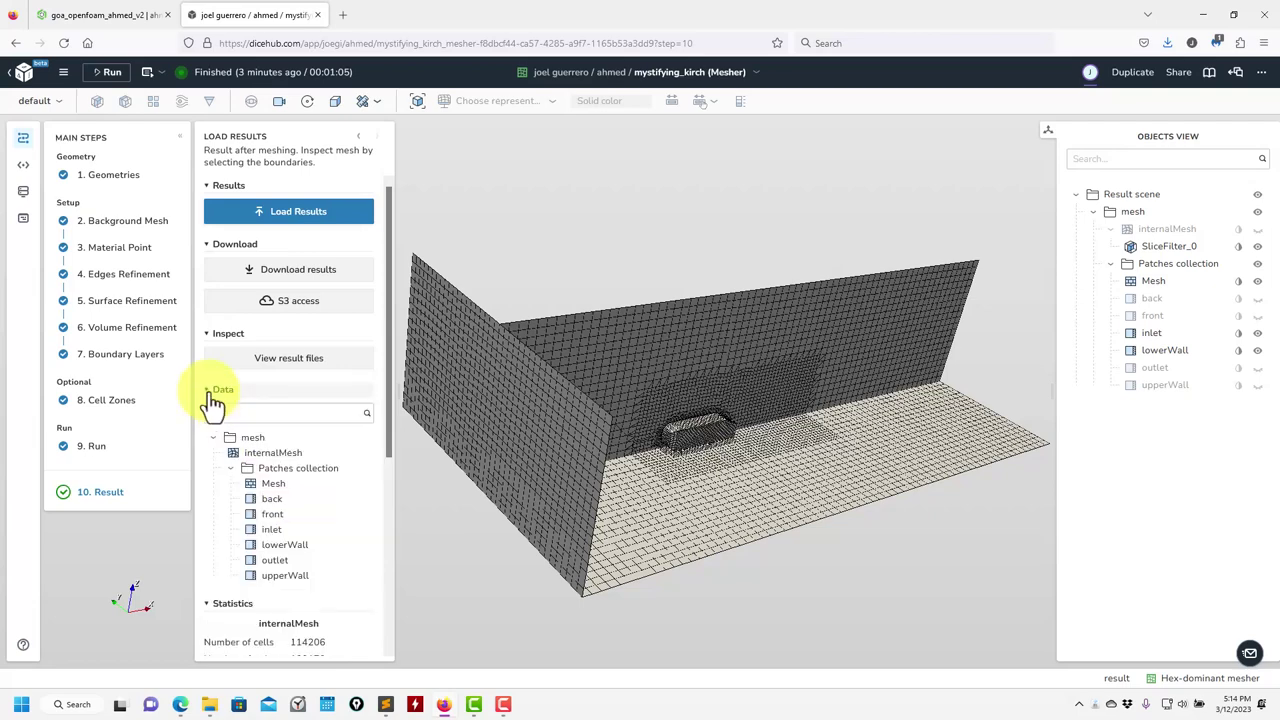
{"action": "left_click", "coordinate": [214, 395]}
{"action": "scroll", "coordinate": [215, 505], "scroll_direction": "down", "scroll_amount": 2}
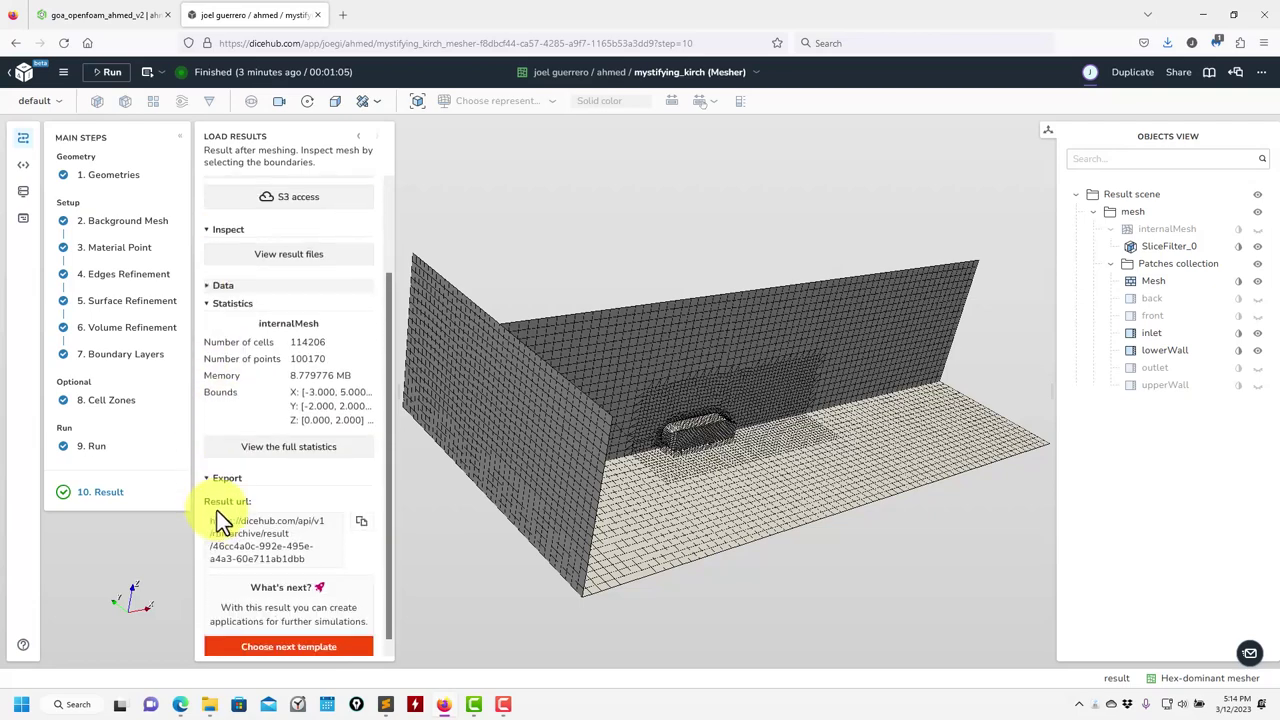
{"action": "left_click", "coordinate": [282, 441]}
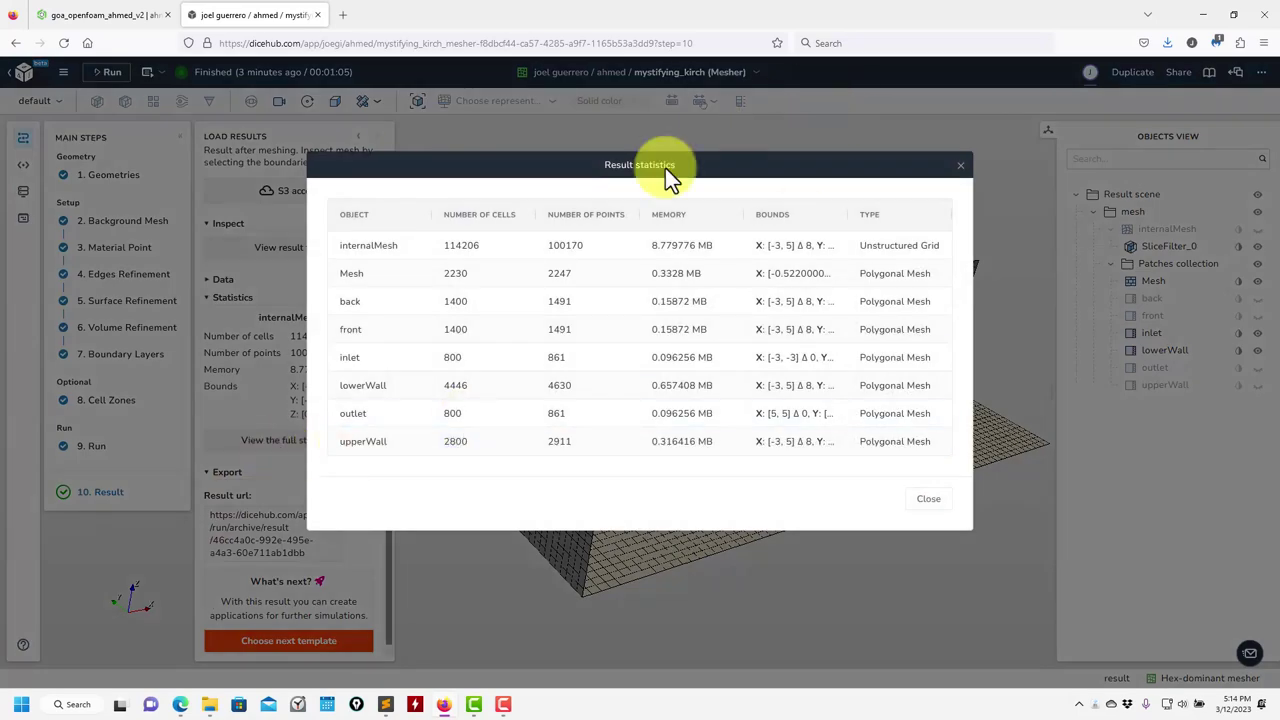
{"action": "left_click", "coordinate": [928, 498]}
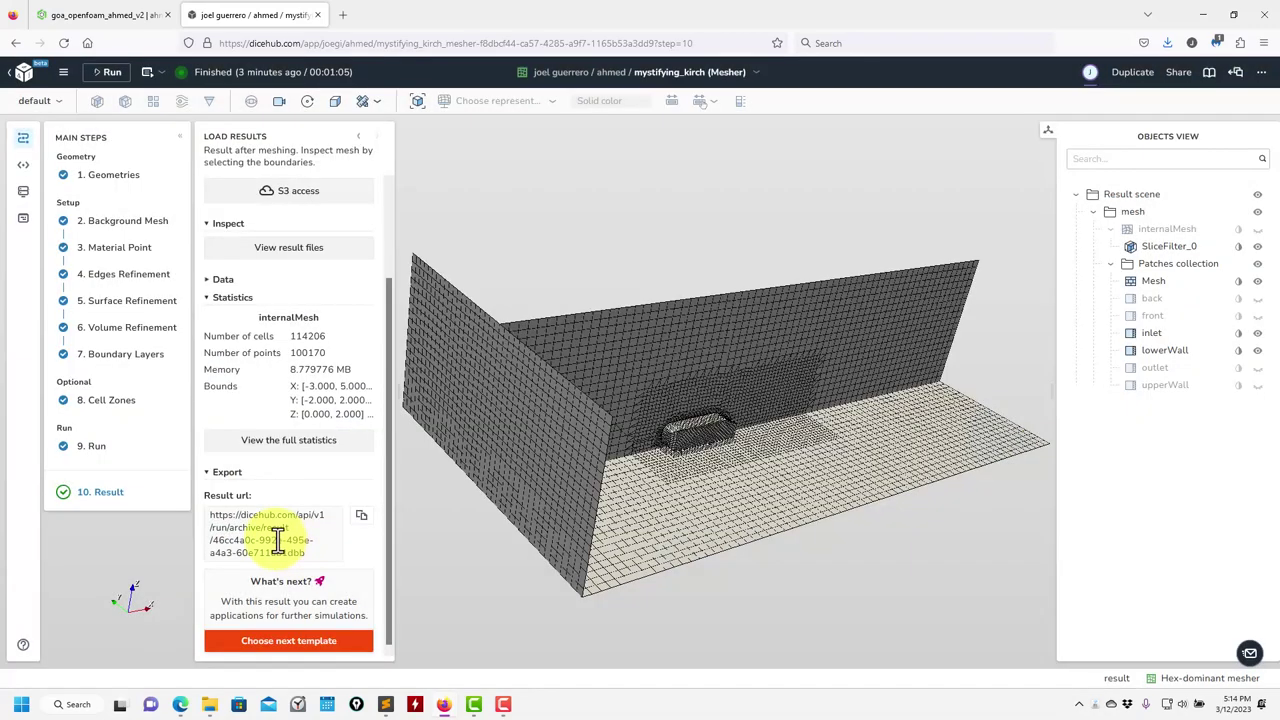
Choose Incompressible steady-state fluid flow as the next template for the meshing result
{"action": "left_click", "coordinate": [273, 645]}
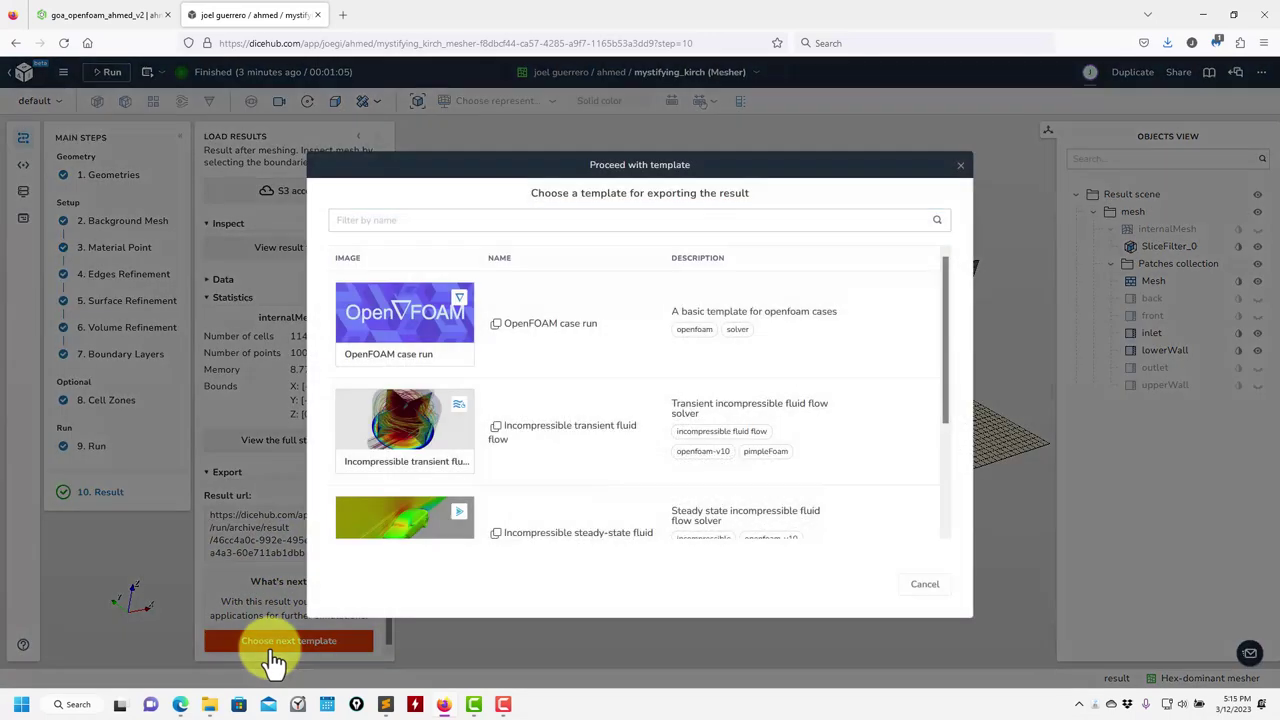
{"action": "scroll", "coordinate": [780, 466], "scroll_direction": "down", "scroll_amount": 3}
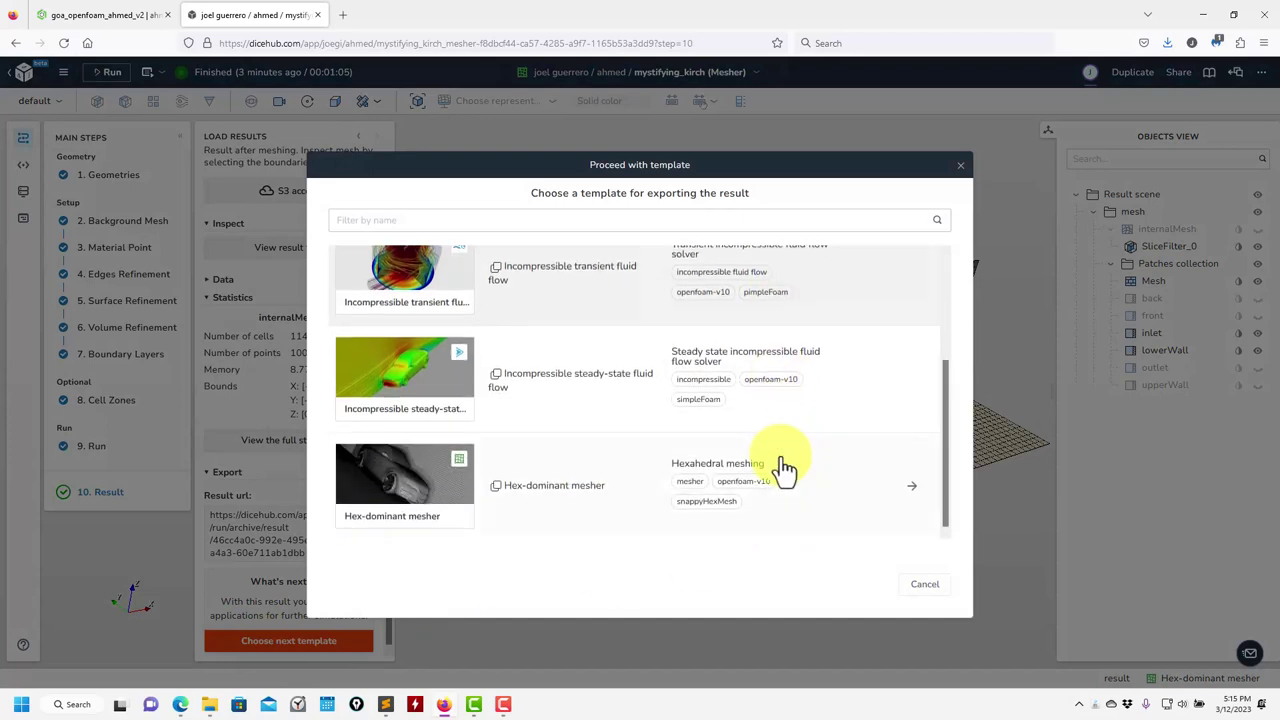
{"action": "scroll", "coordinate": [806, 460], "scroll_direction": "up", "scroll_amount": 1}
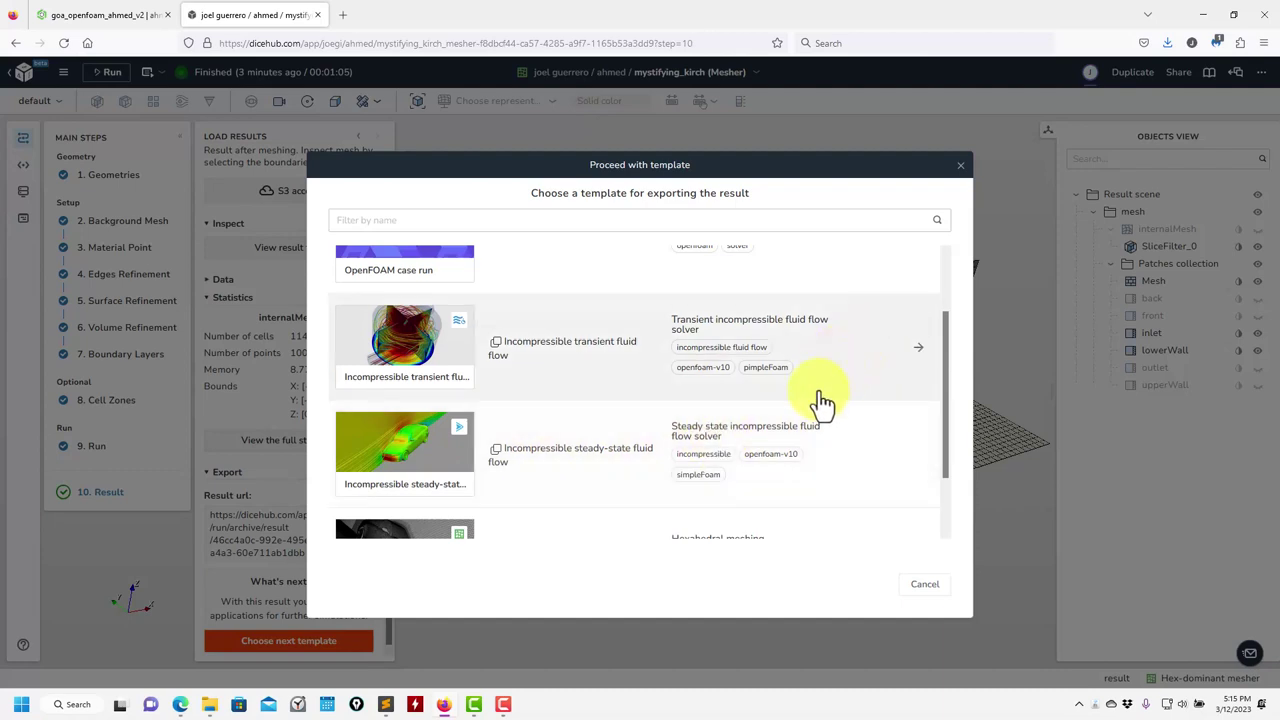
{"action": "scroll", "coordinate": [820, 400], "scroll_direction": "up", "scroll_amount": 1}
{"action": "scroll", "coordinate": [815, 402], "scroll_direction": "down", "scroll_amount": 1}
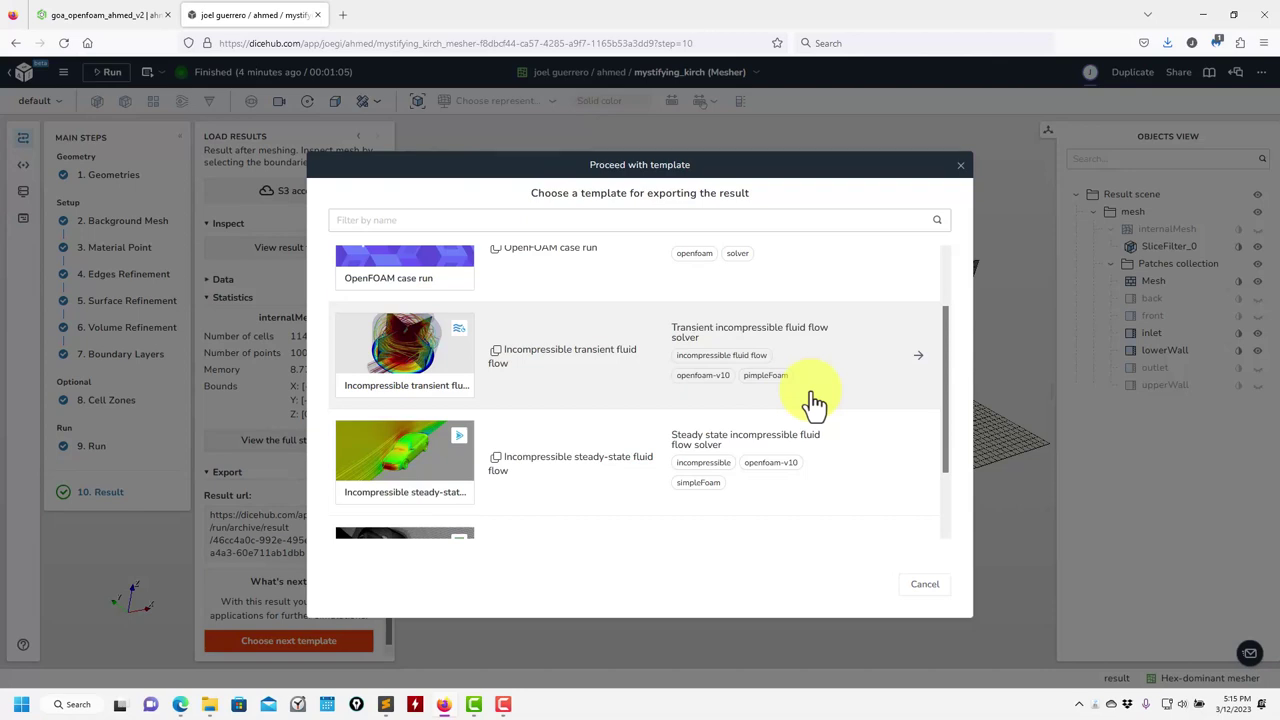
{"action": "left_click", "coordinate": [610, 440]}
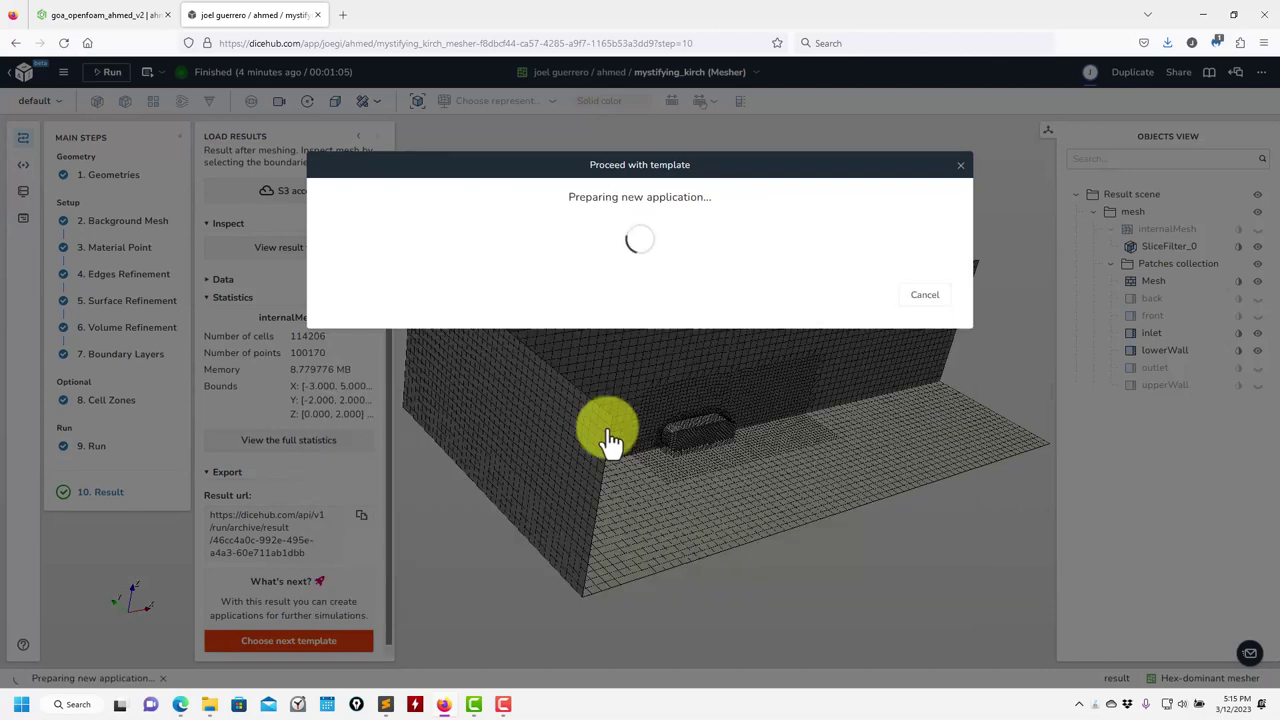
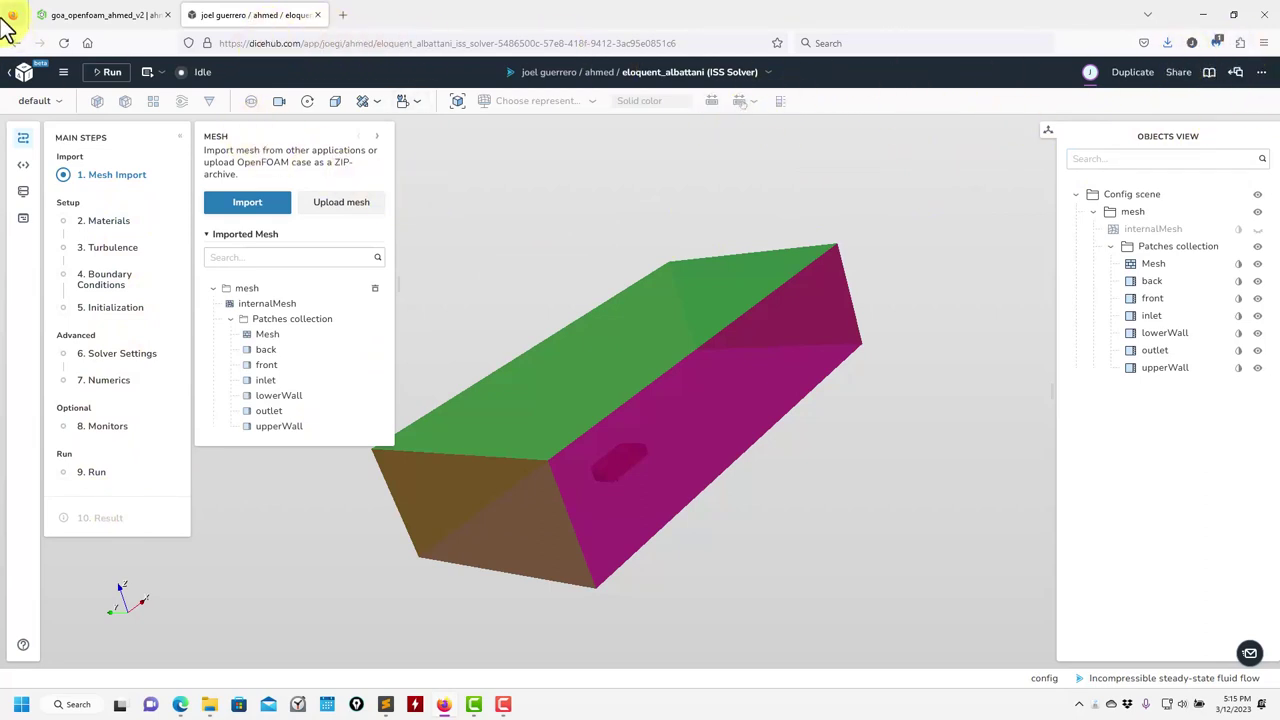
Return to the ahmed project and reopen the eloquent_albattani ISS Solver app
{"action": "left_click", "coordinate": [26, 80]}
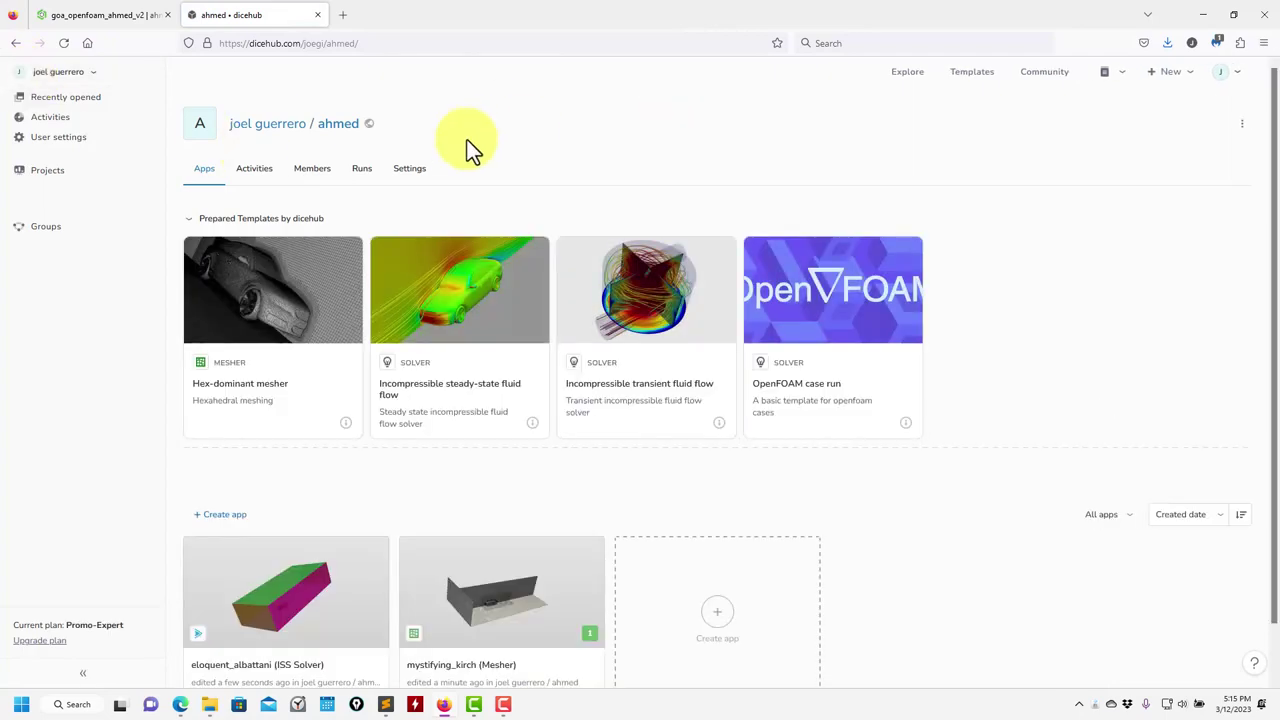
{"action": "scroll", "coordinate": [917, 573], "scroll_direction": "down", "scroll_amount": 1}
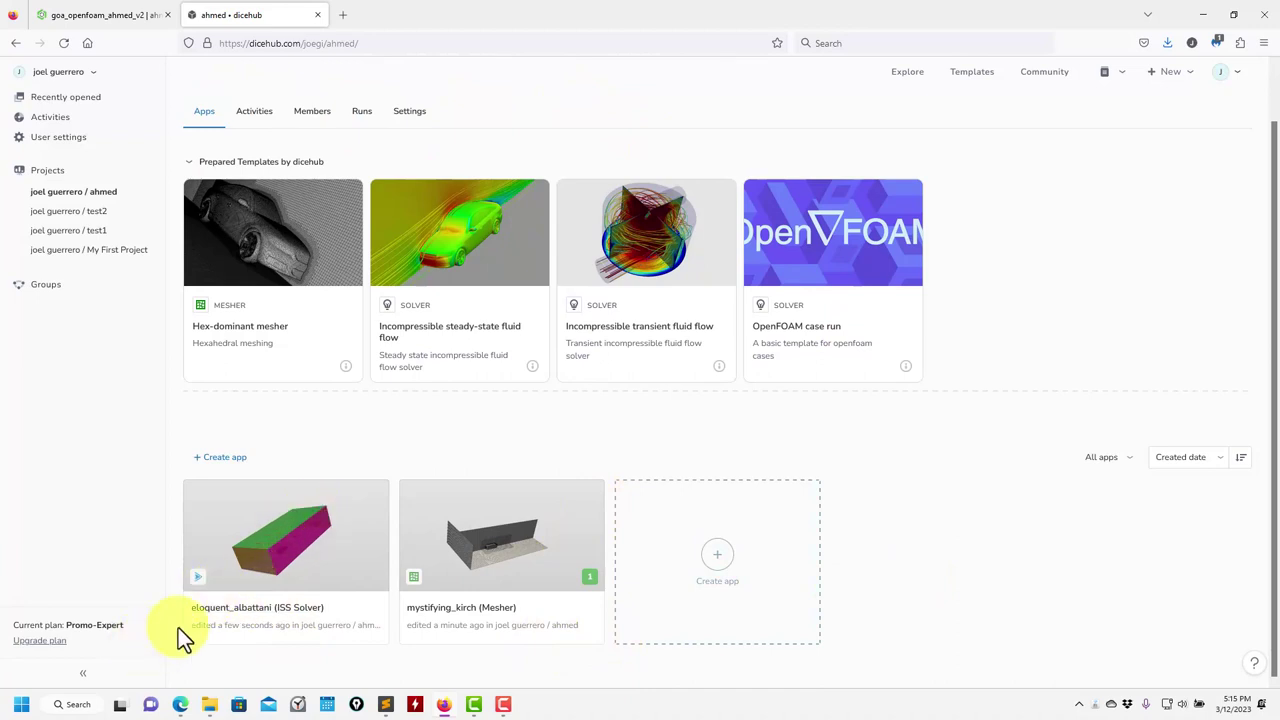
{"action": "left_click", "coordinate": [294, 554]}
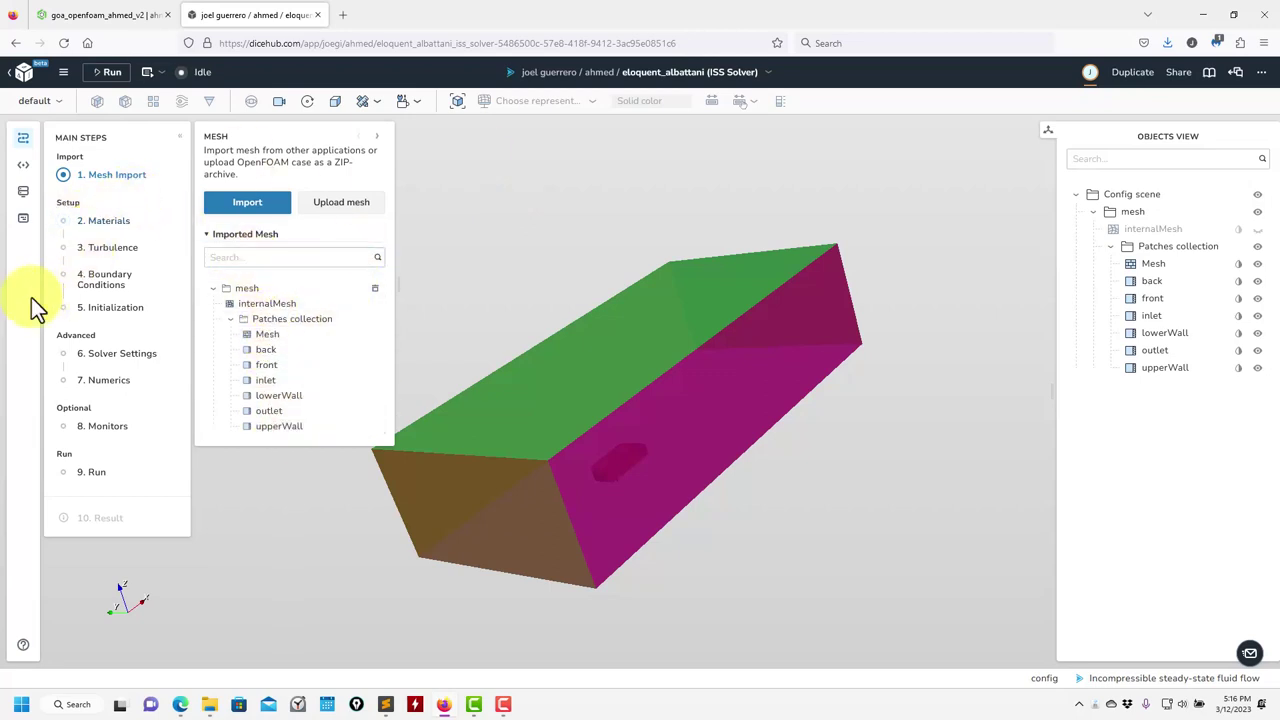
Set the case fluid to WATER from the material database
{"action": "left_click", "coordinate": [109, 221]}
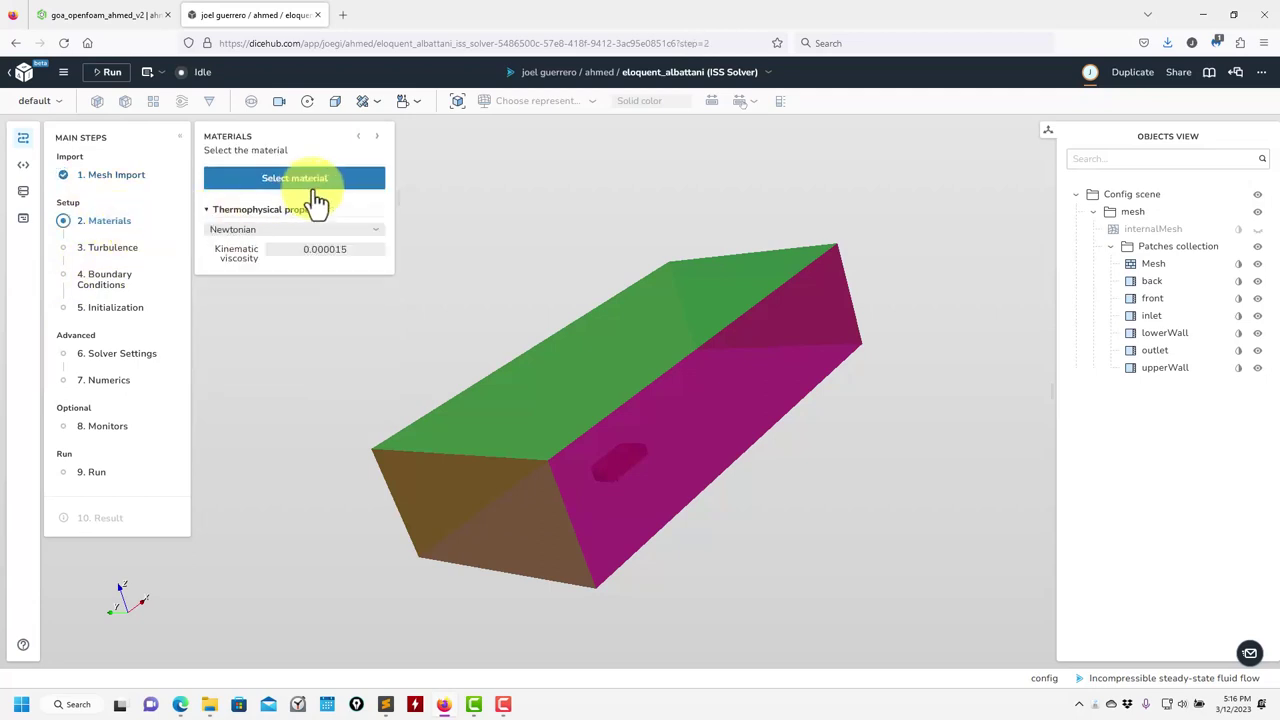
{"action": "left_click", "coordinate": [351, 178]}
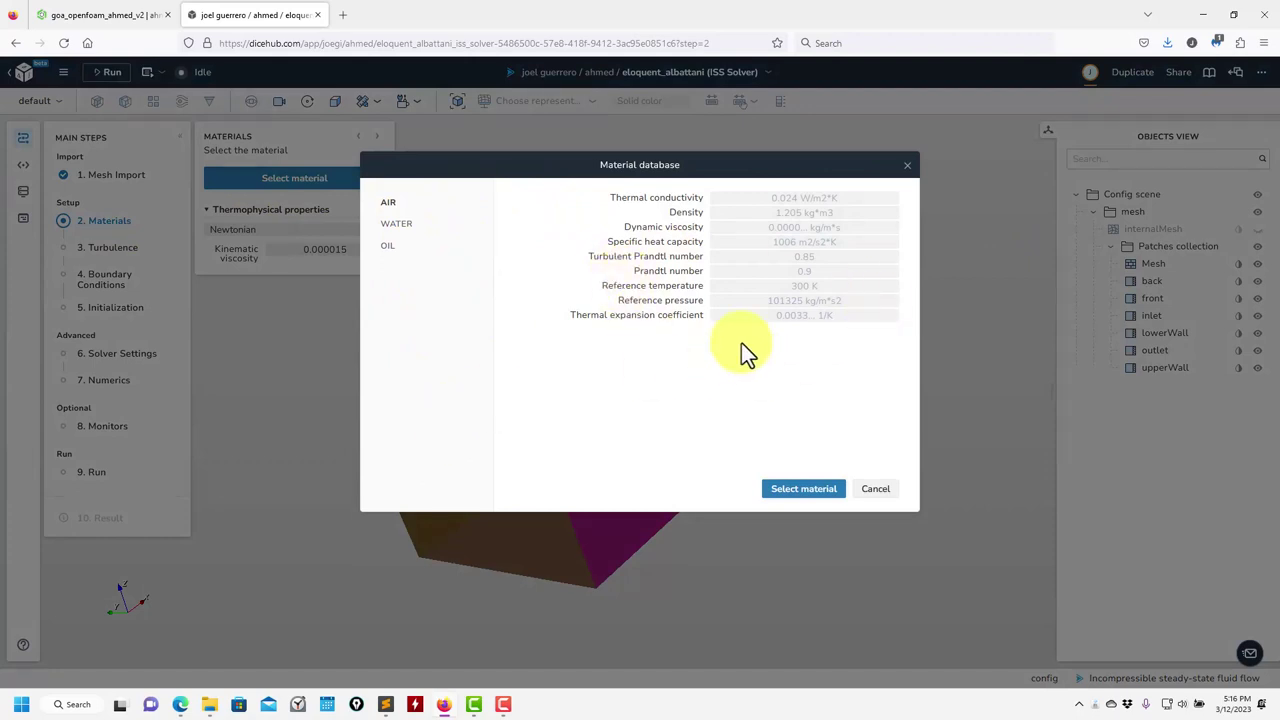
{"action": "left_click", "coordinate": [404, 226]}
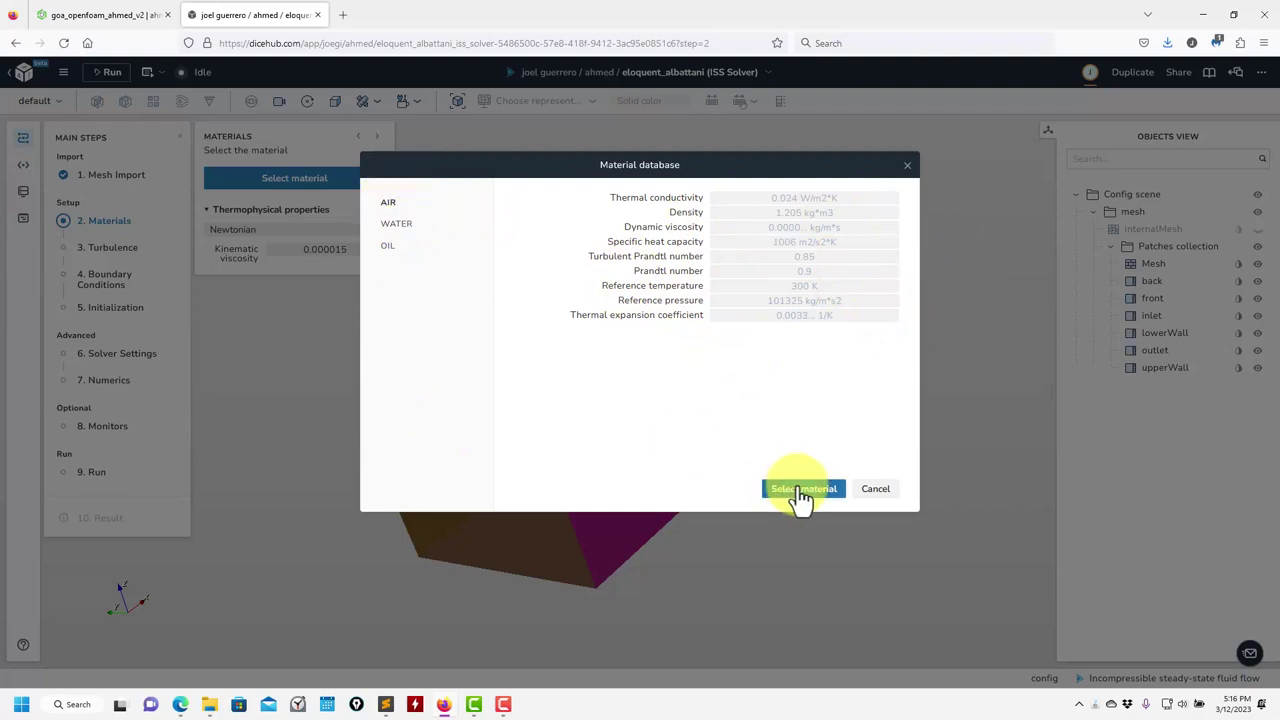
{"action": "left_click", "coordinate": [796, 489]}
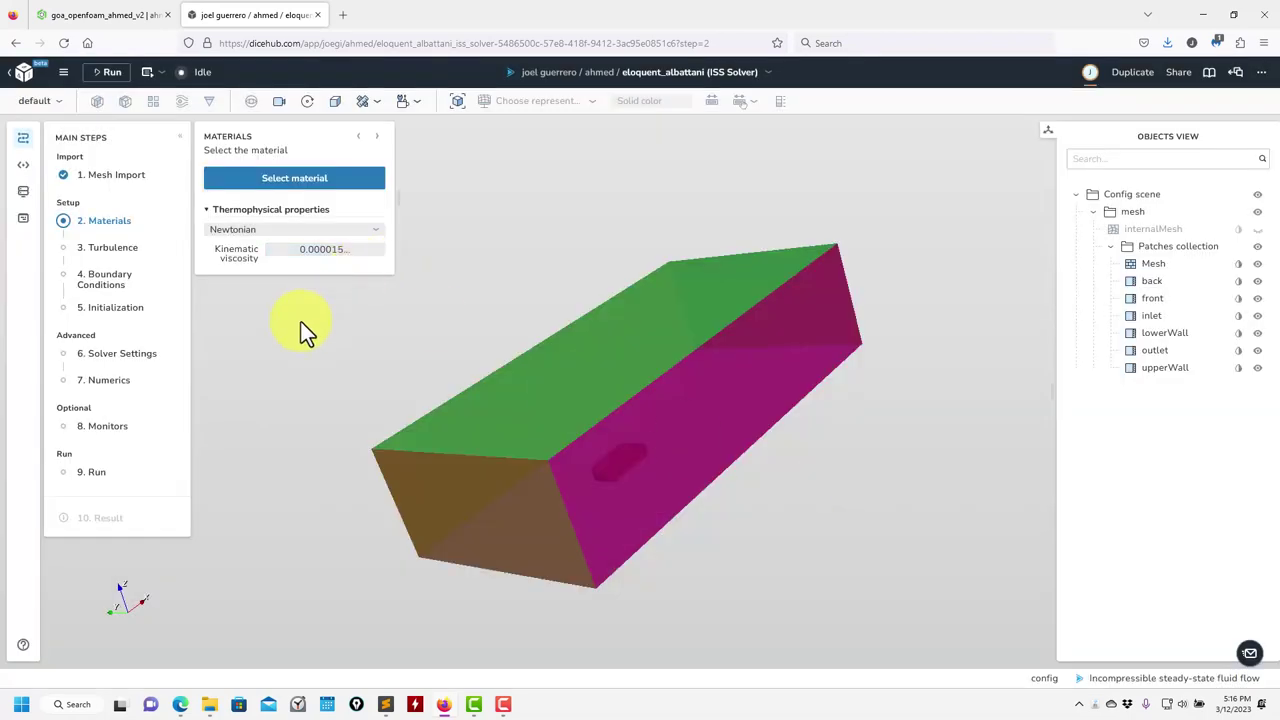
{"action": "left_click", "coordinate": [107, 250]}
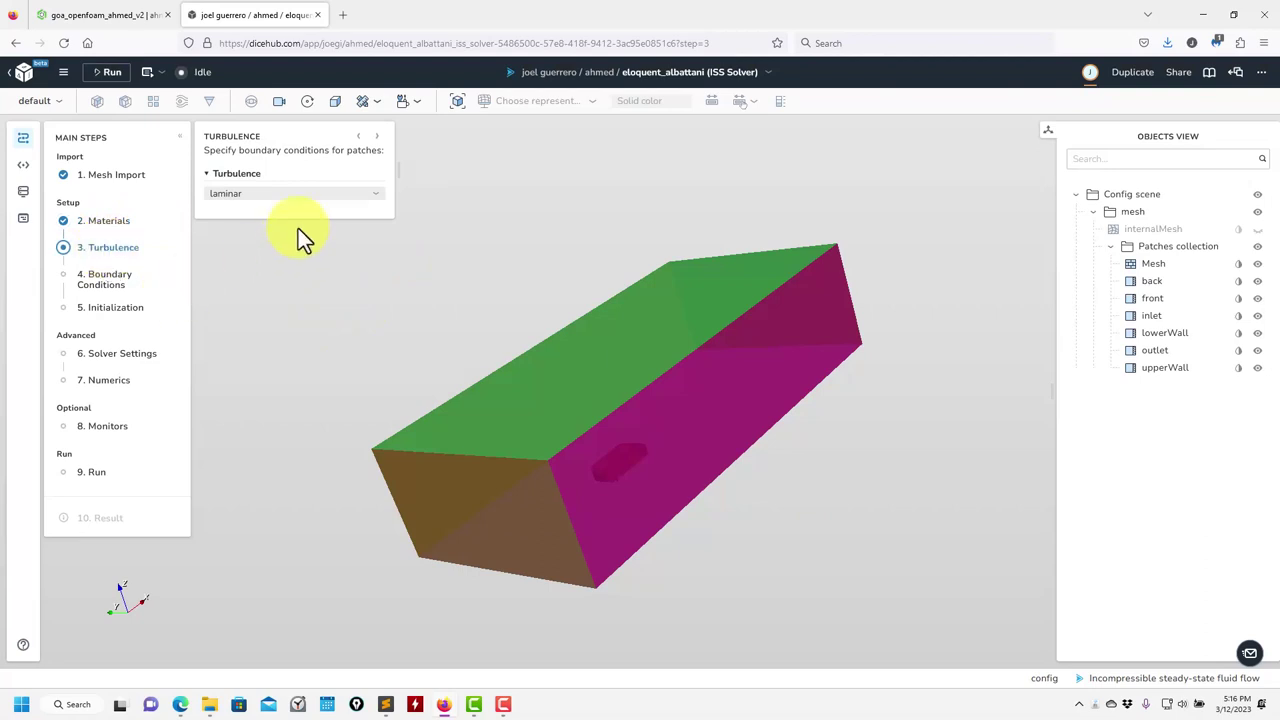
Switch the turbulence model from laminar to kOmega2006 and check its coefficients
{"action": "left_click", "coordinate": [326, 212]}
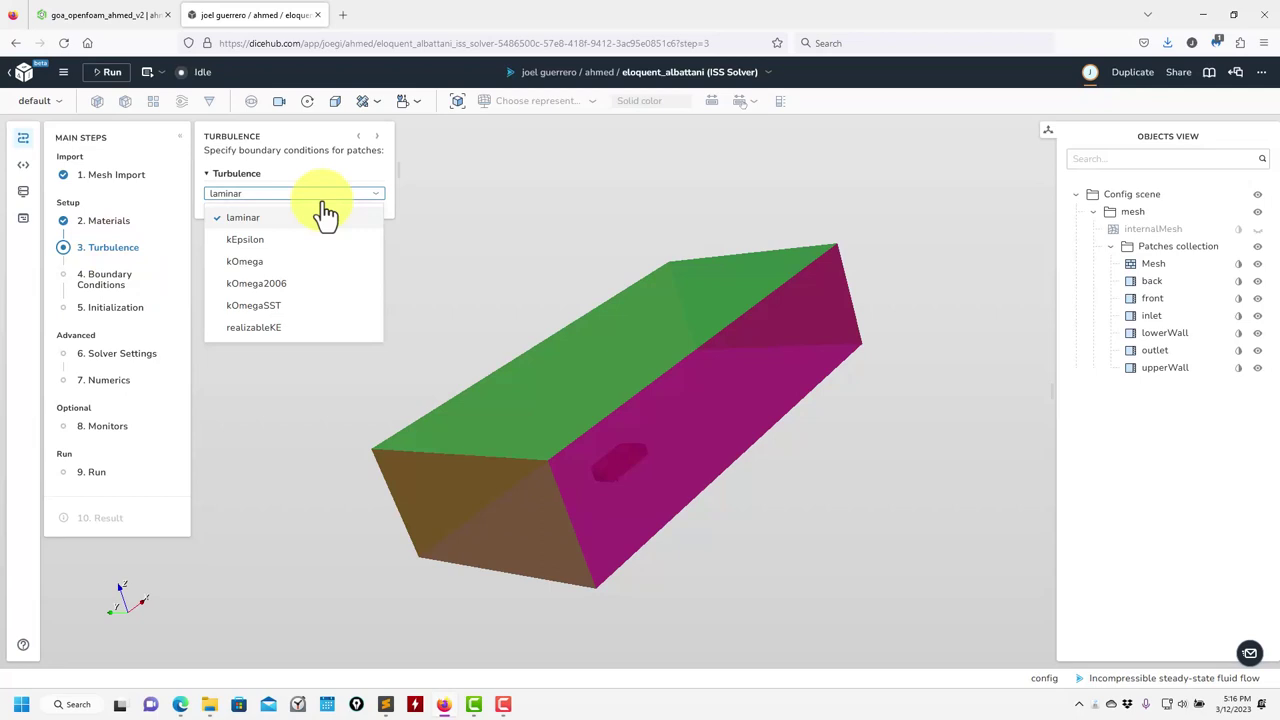
{"action": "left_click", "coordinate": [325, 284]}
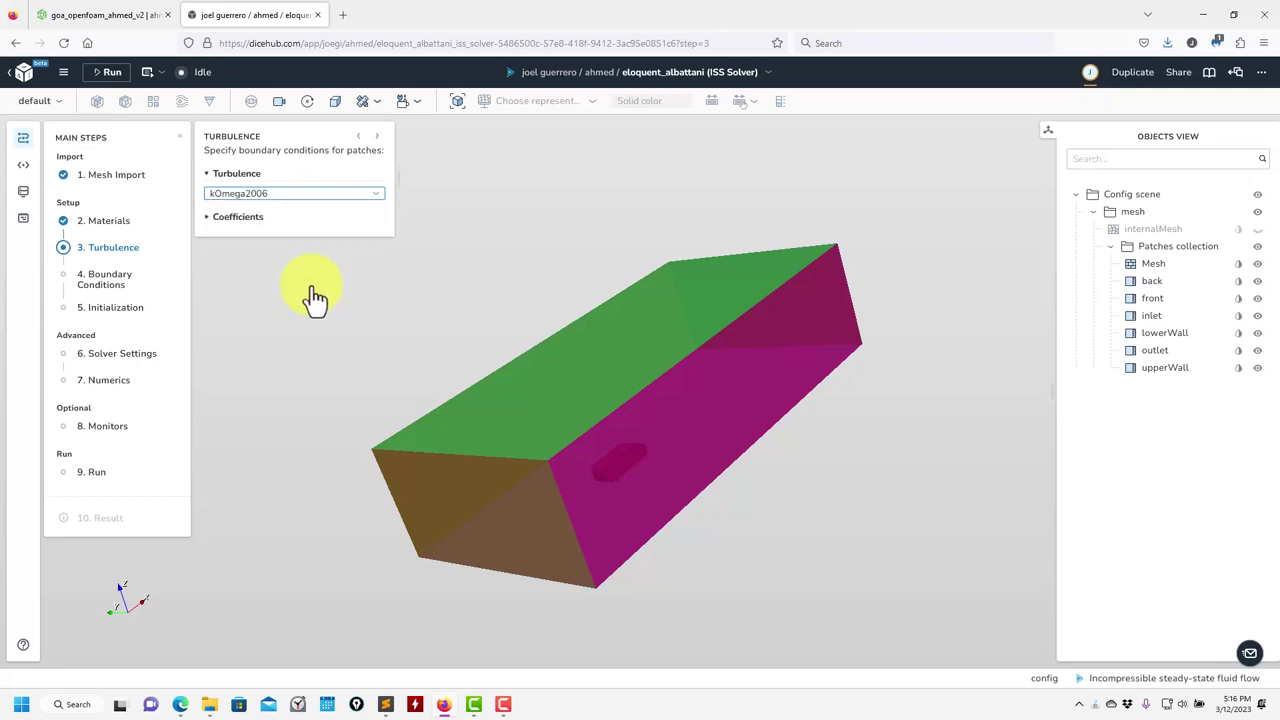
{"action": "left_click", "coordinate": [211, 218]}
{"action": "left_click", "coordinate": [213, 220]}
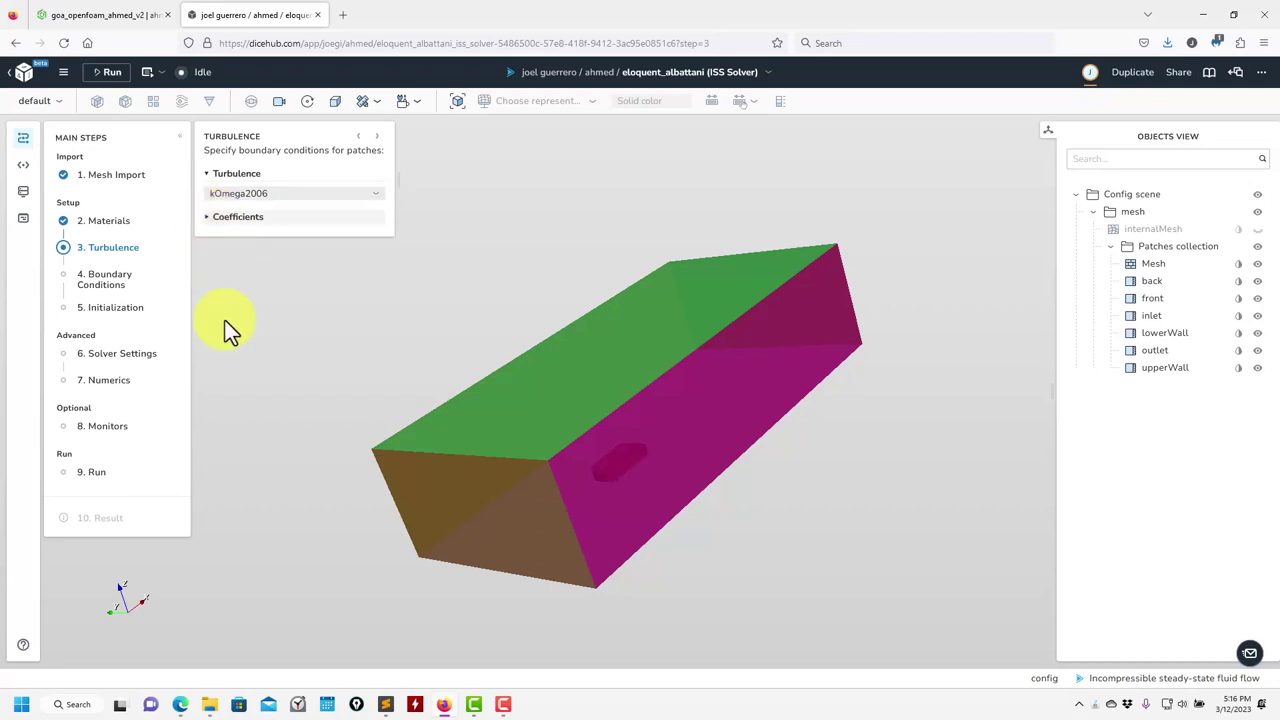
{"action": "left_click", "coordinate": [105, 285]}
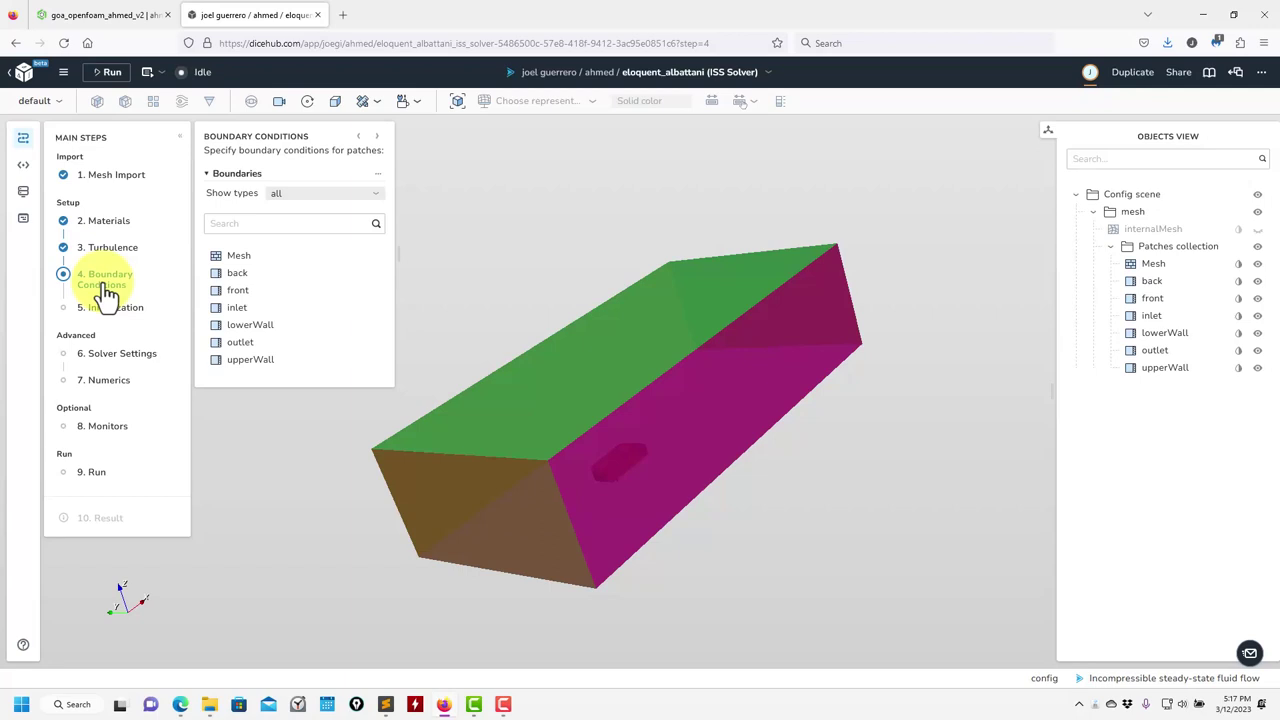
Rename the Mesh boundary to 'ahmed'
{"action": "left_click", "coordinate": [265, 268]}
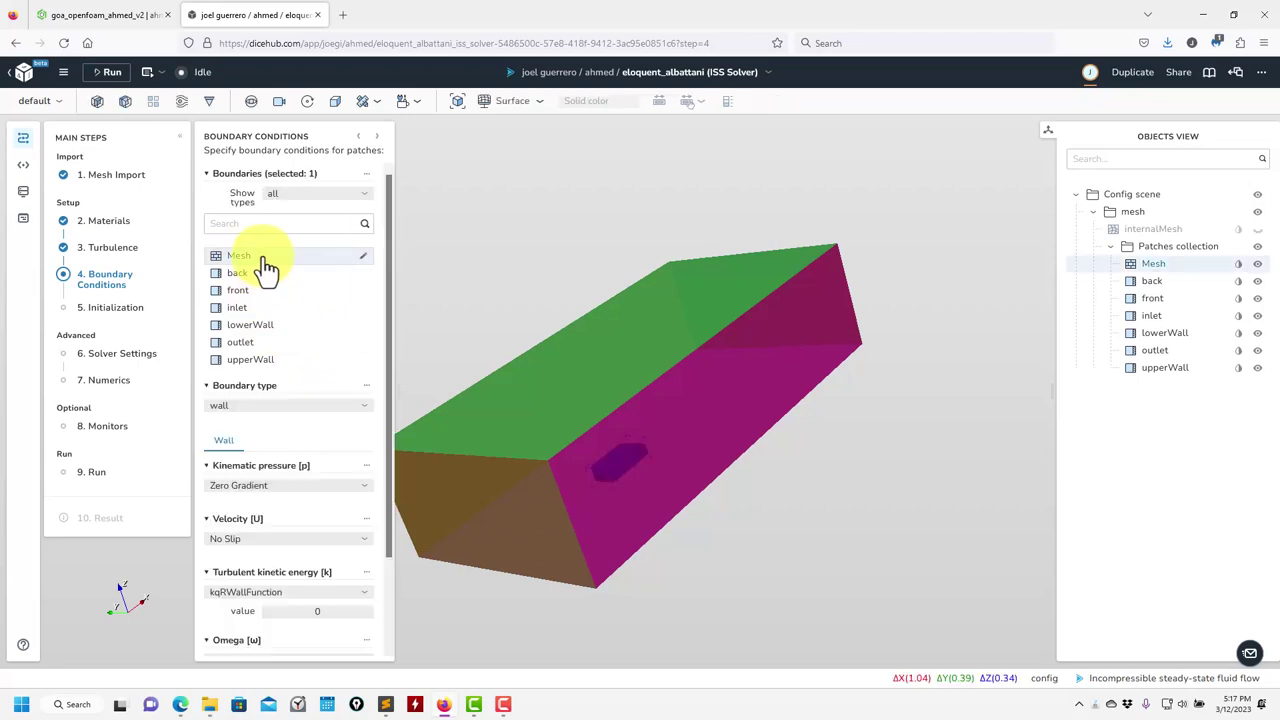
{"action": "left_click", "coordinate": [367, 259]}
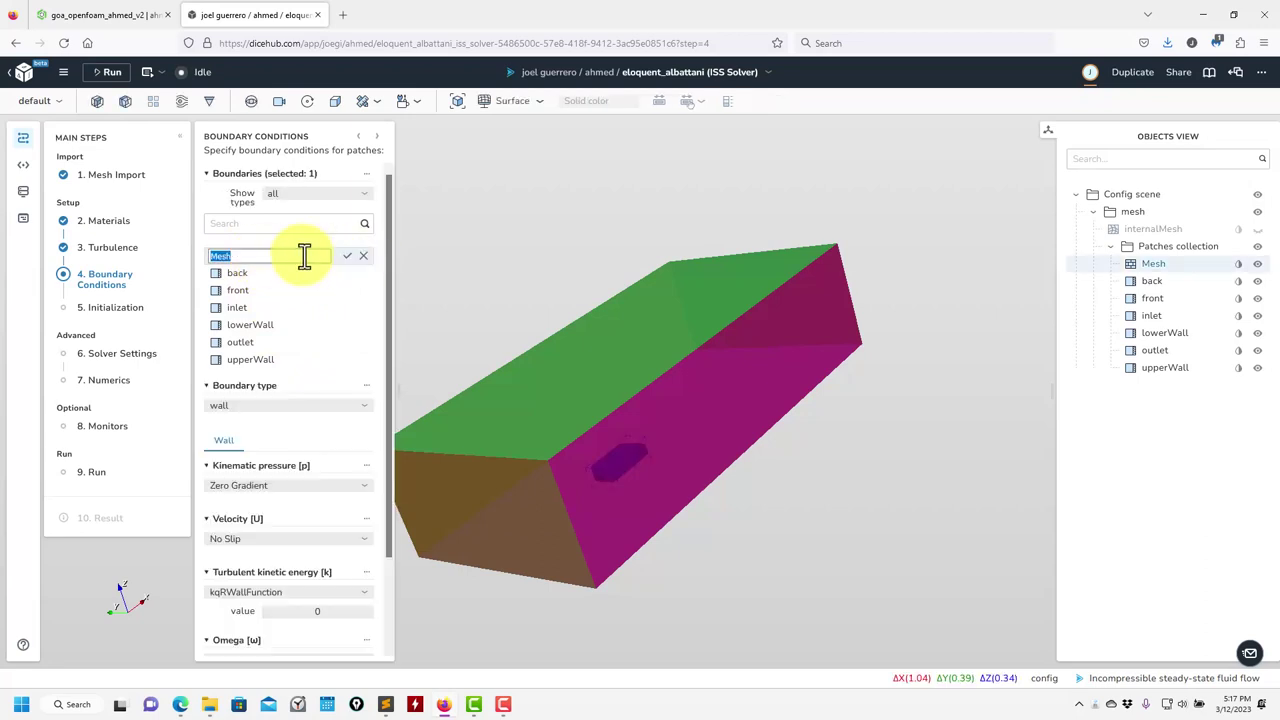
{"action": "type", "text": "ahmed"}
{"action": "key", "text": "Return"}
Browse the patches and rename lowerWall to 'groung'
{"action": "left_click", "coordinate": [262, 289]}
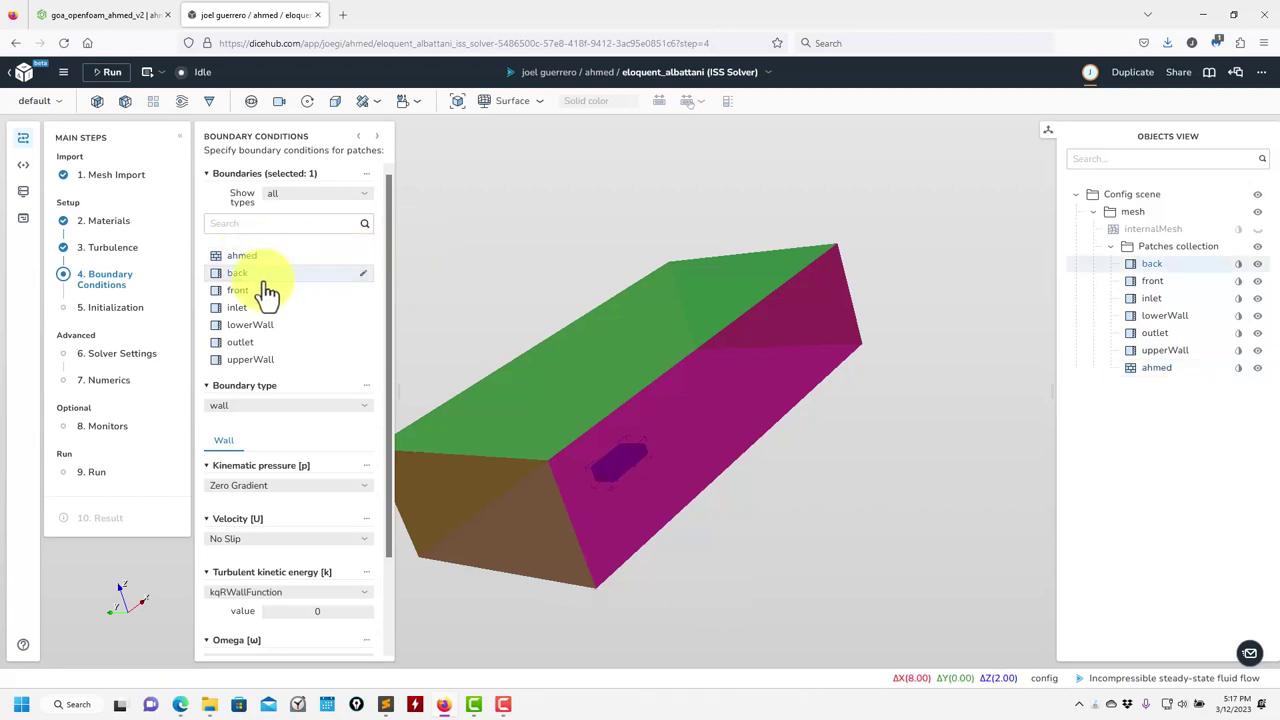
{"action": "left_click", "coordinate": [267, 310]}
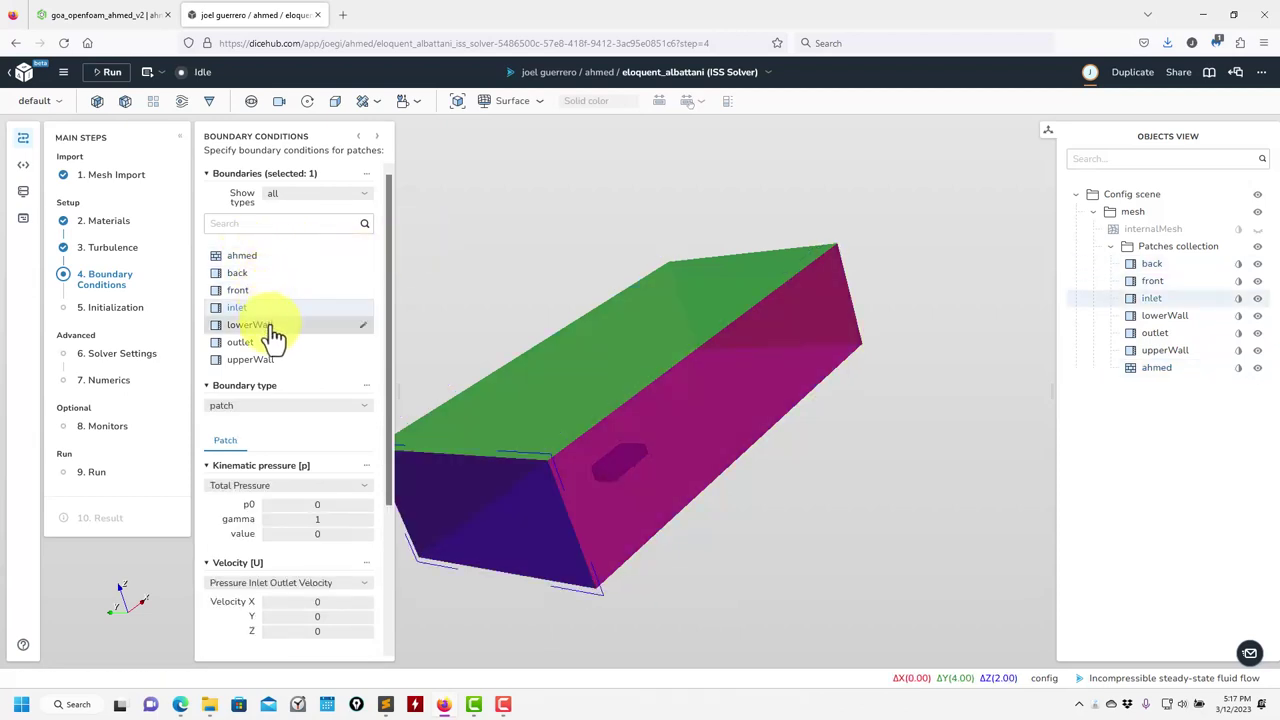
{"action": "left_click", "coordinate": [269, 340]}
{"action": "left_click", "coordinate": [270, 360]}
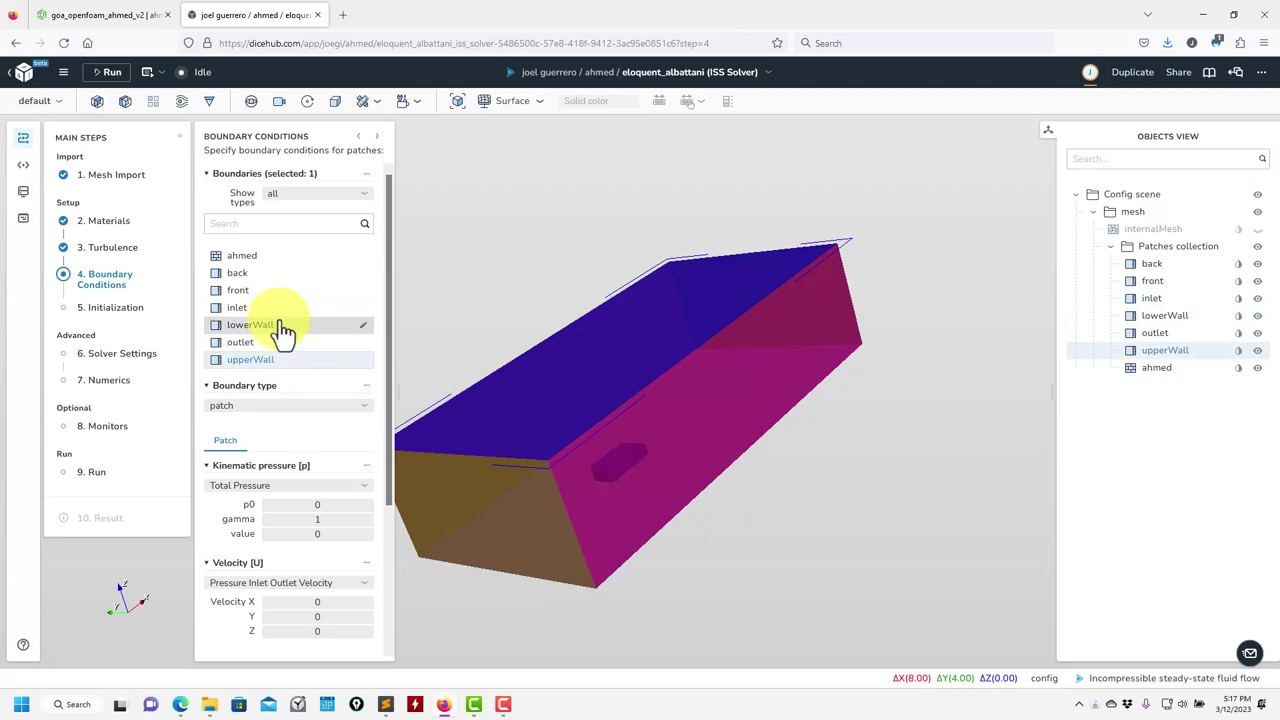
{"action": "left_click", "coordinate": [280, 328]}
{"action": "left_click", "coordinate": [361, 326]}
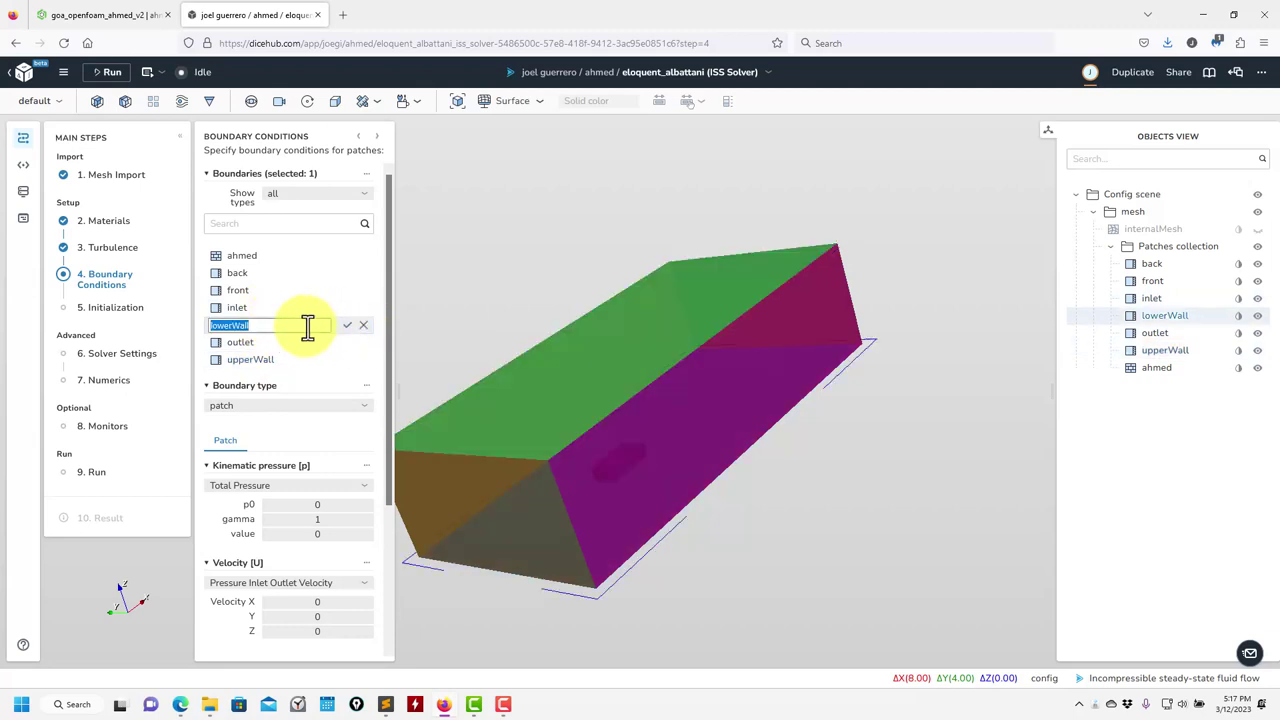
{"action": "type", "text": "go"}
{"action": "type", "text": "ogung"}
{"action": "key", "text": "Return"}
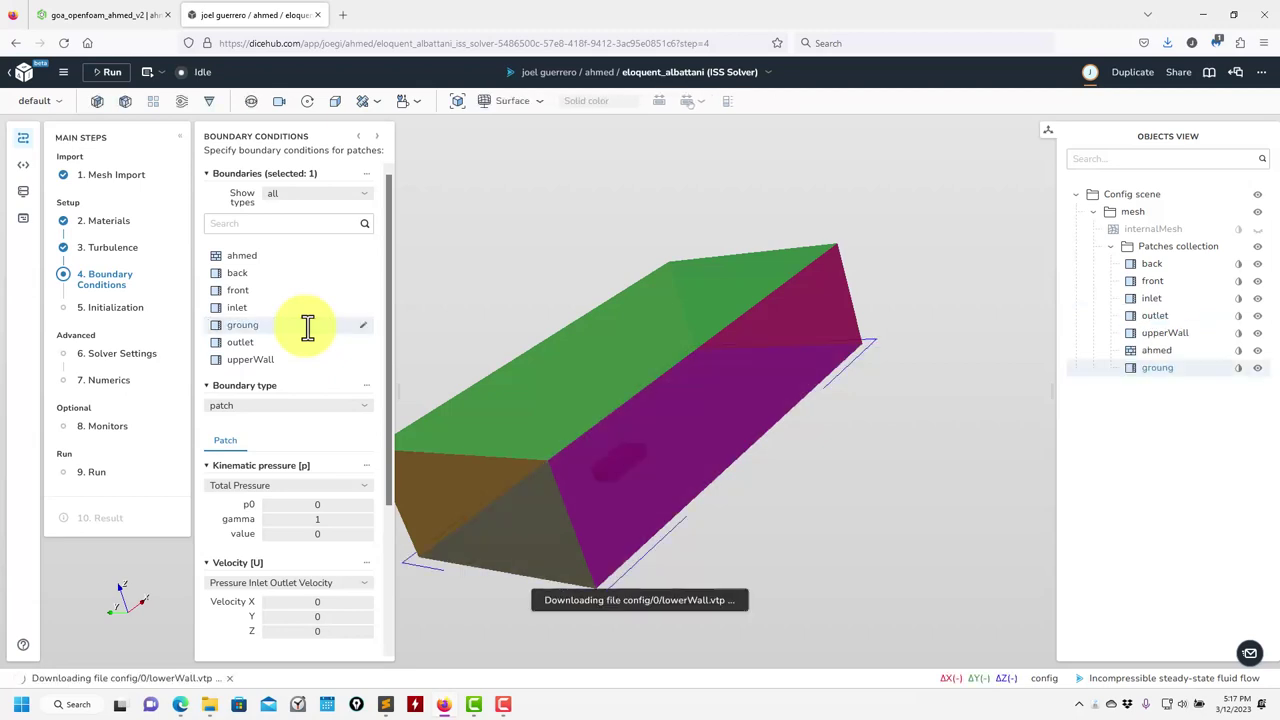
{"action": "left_click", "coordinate": [262, 307]}
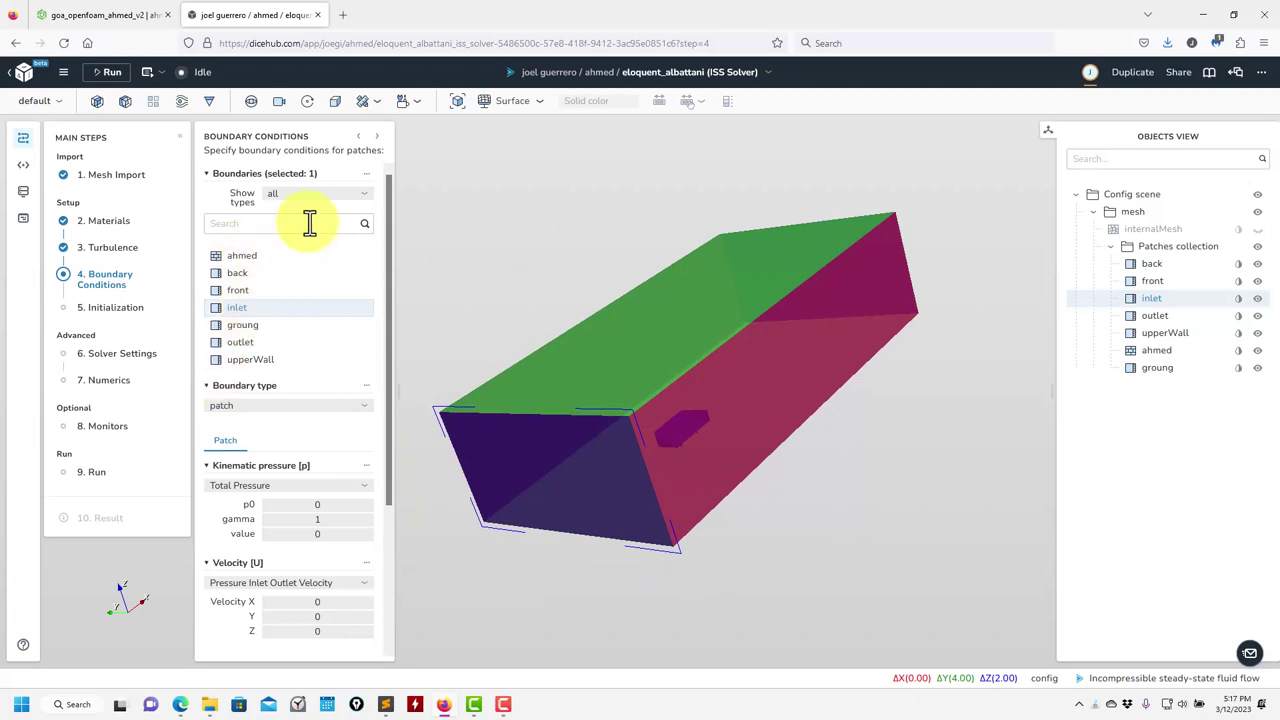
Keep the inlet as a plain patch and set its pressure to zero gradient
{"action": "left_click", "coordinate": [325, 194]}
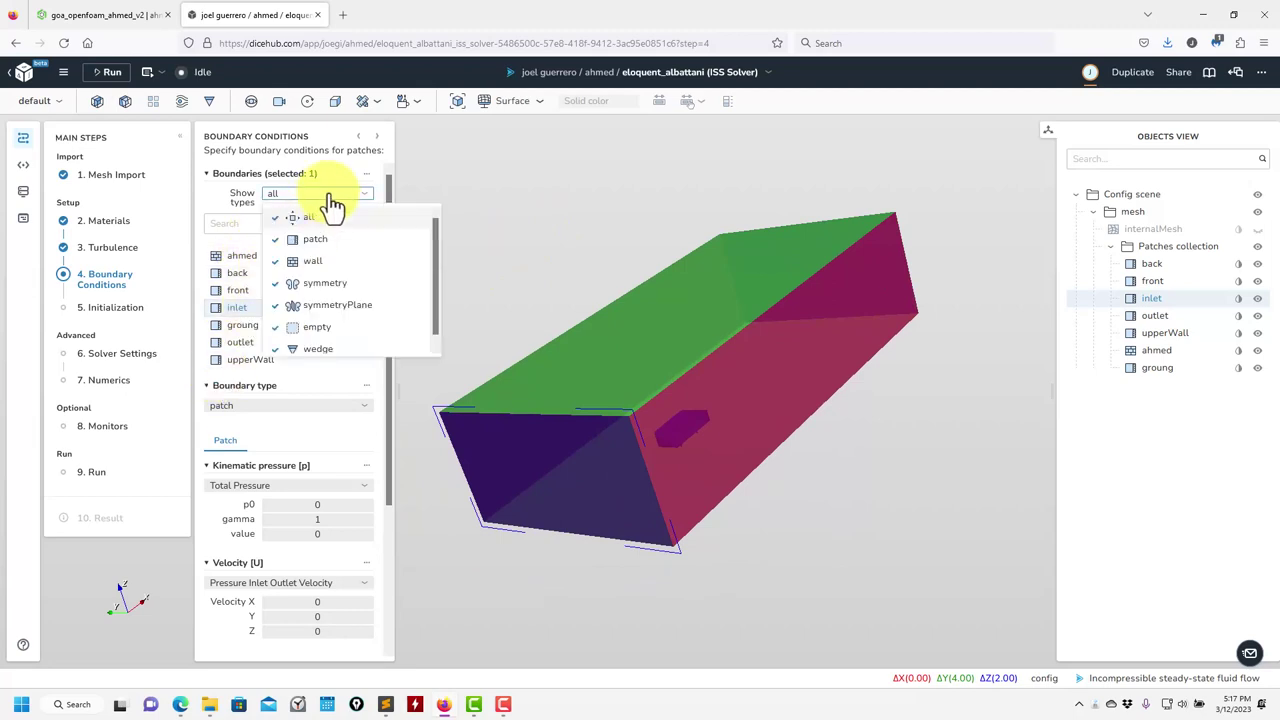
{"action": "left_click", "coordinate": [491, 241]}
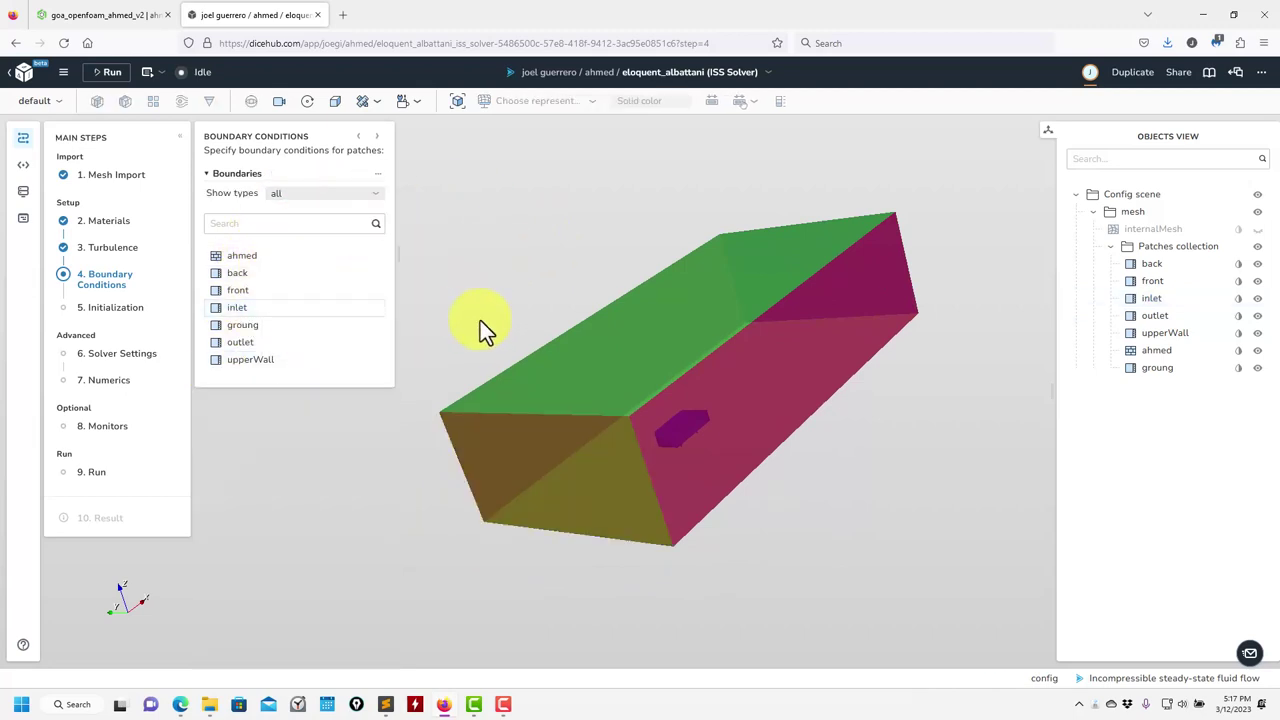
{"action": "left_click", "coordinate": [268, 312]}
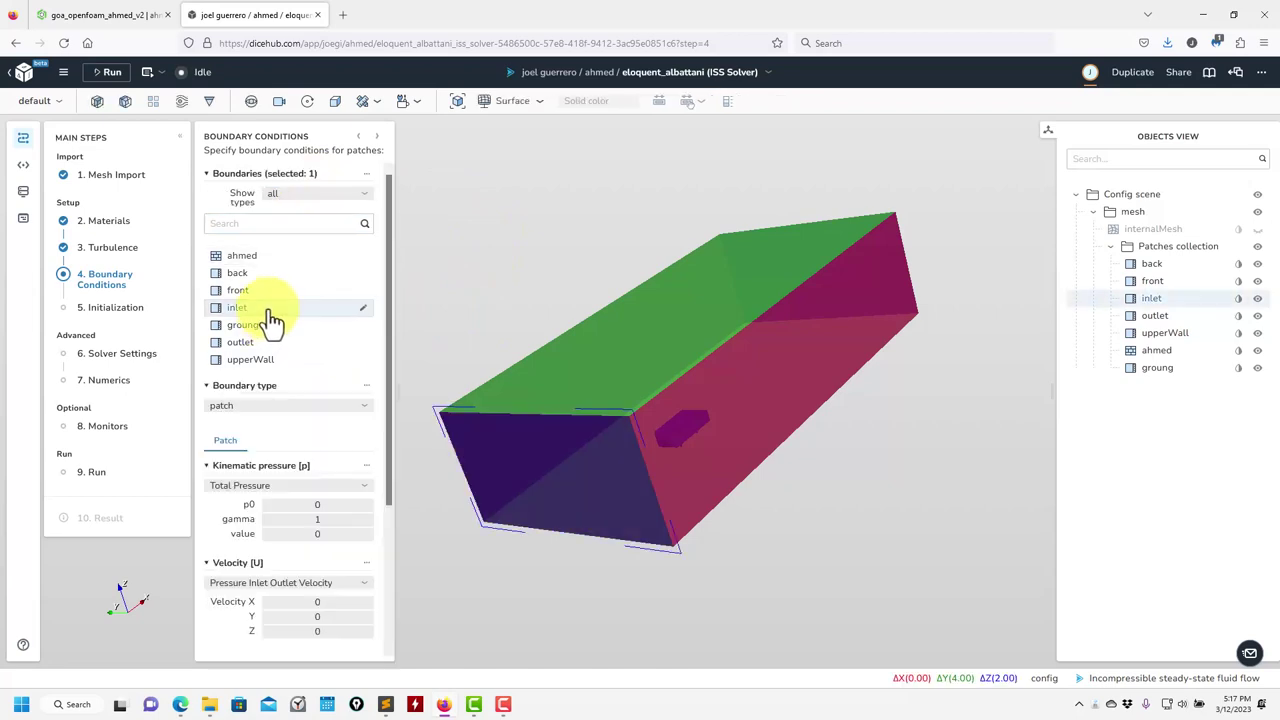
{"action": "left_click", "coordinate": [284, 407]}
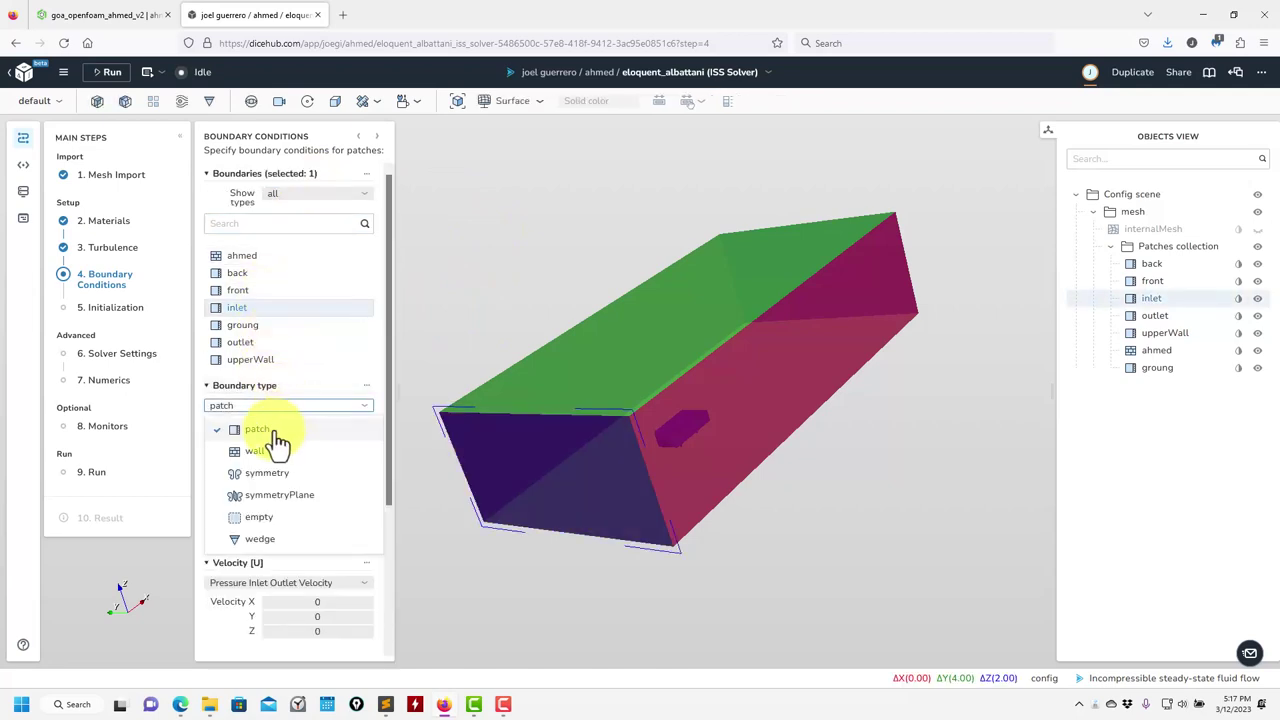
{"action": "left_click", "coordinate": [280, 432]}
{"action": "left_click", "coordinate": [331, 487]}
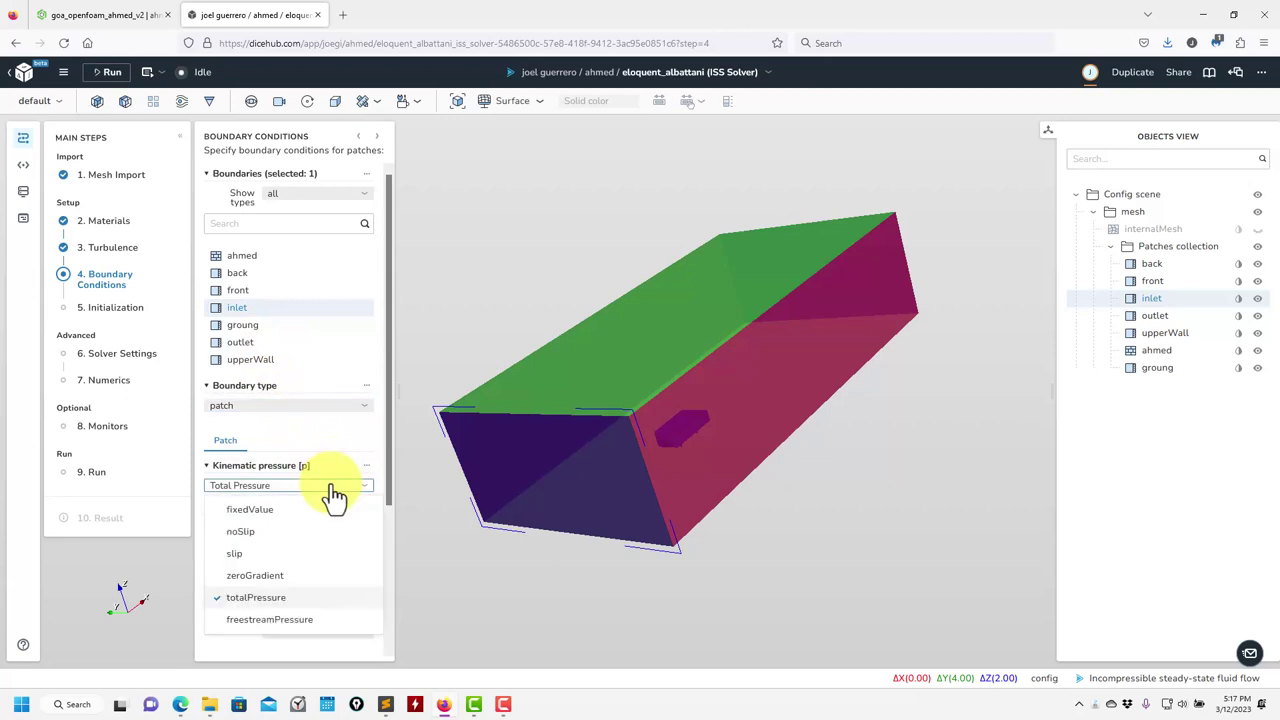
{"action": "left_click", "coordinate": [262, 577]}
{"action": "left_click_drag", "start_coordinate": [388, 513], "coordinate": [380, 609]}
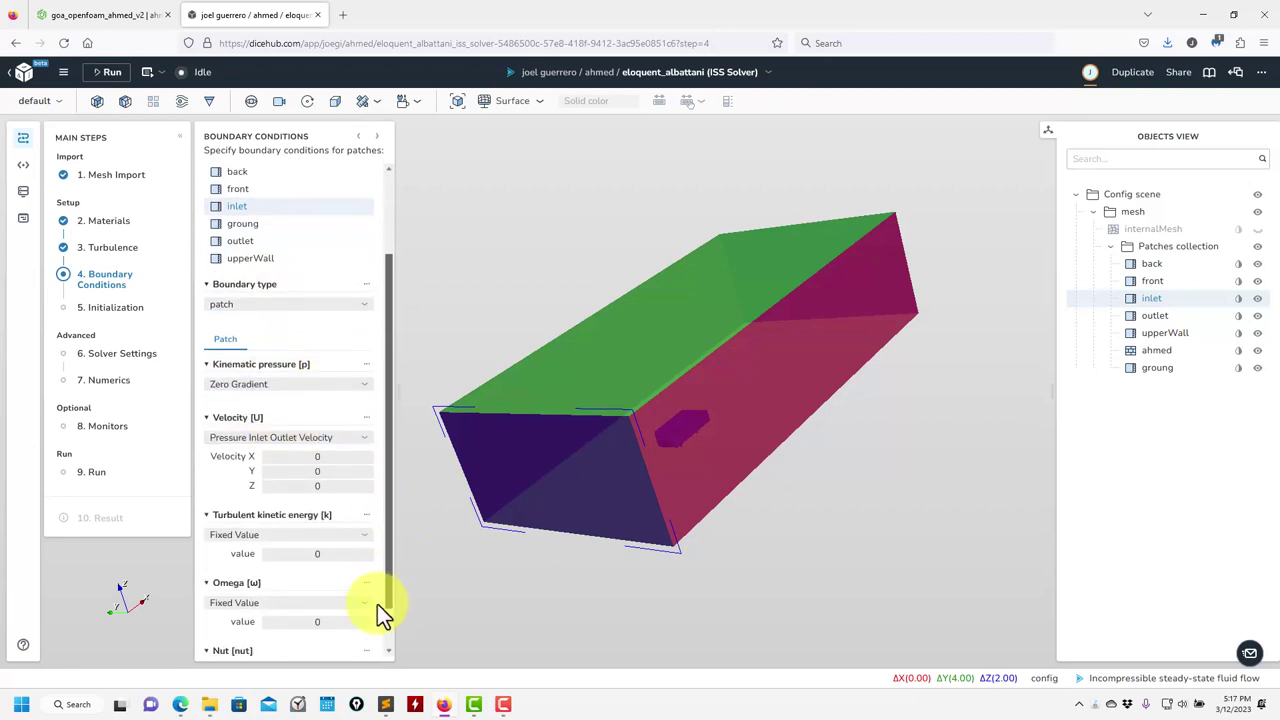
Set the inlet velocity to freestream velocity with X = 10
{"action": "left_click", "coordinate": [352, 428]}
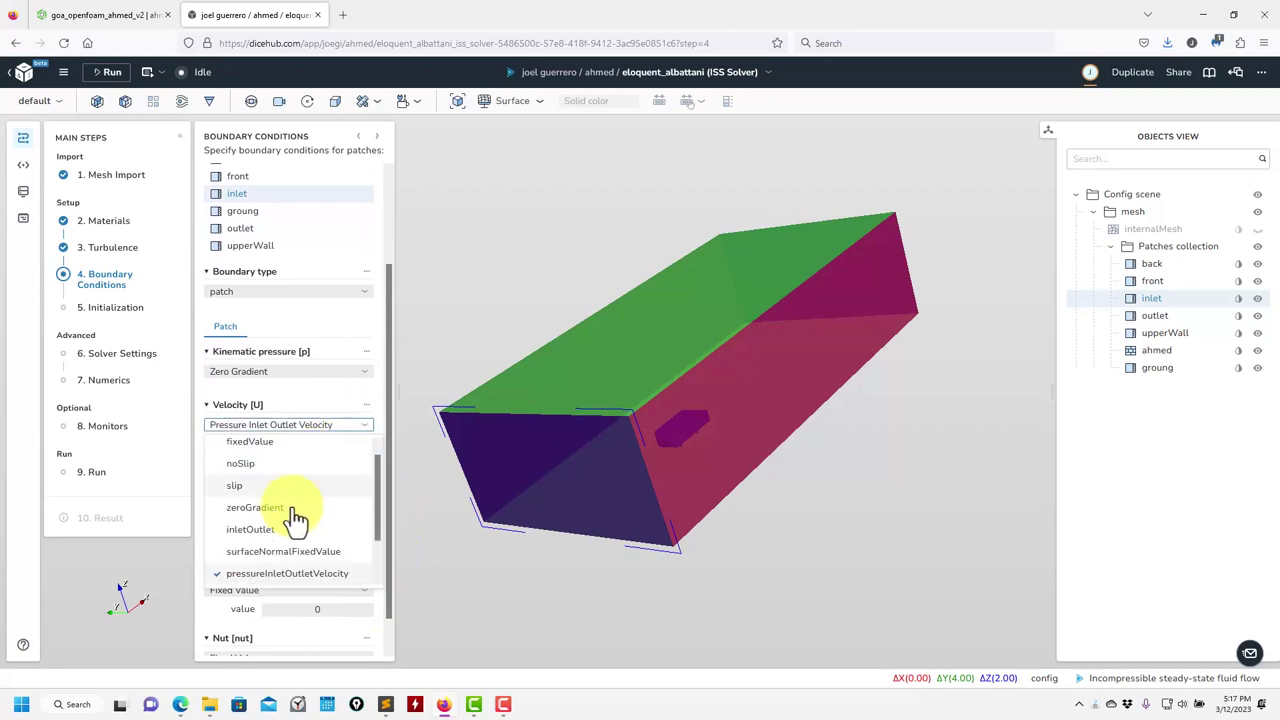
{"action": "scroll", "coordinate": [288, 548], "scroll_direction": "down", "scroll_amount": 2}
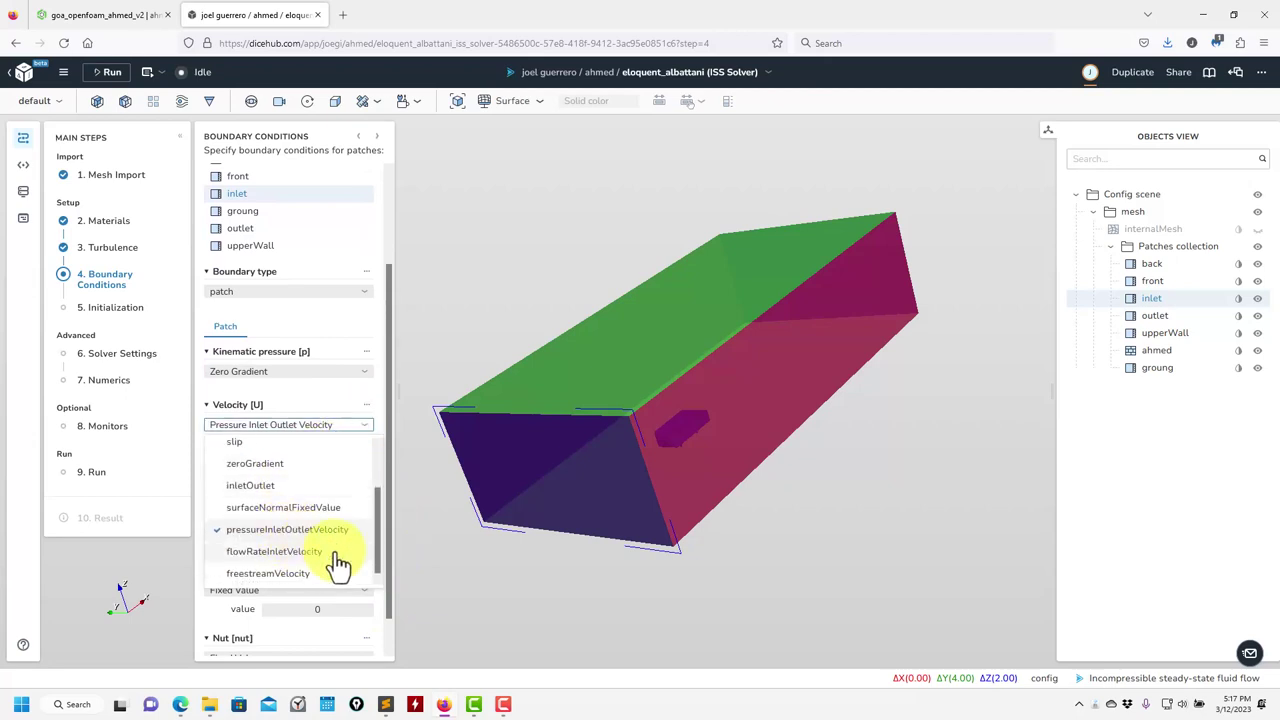
{"action": "left_click", "coordinate": [305, 575]}
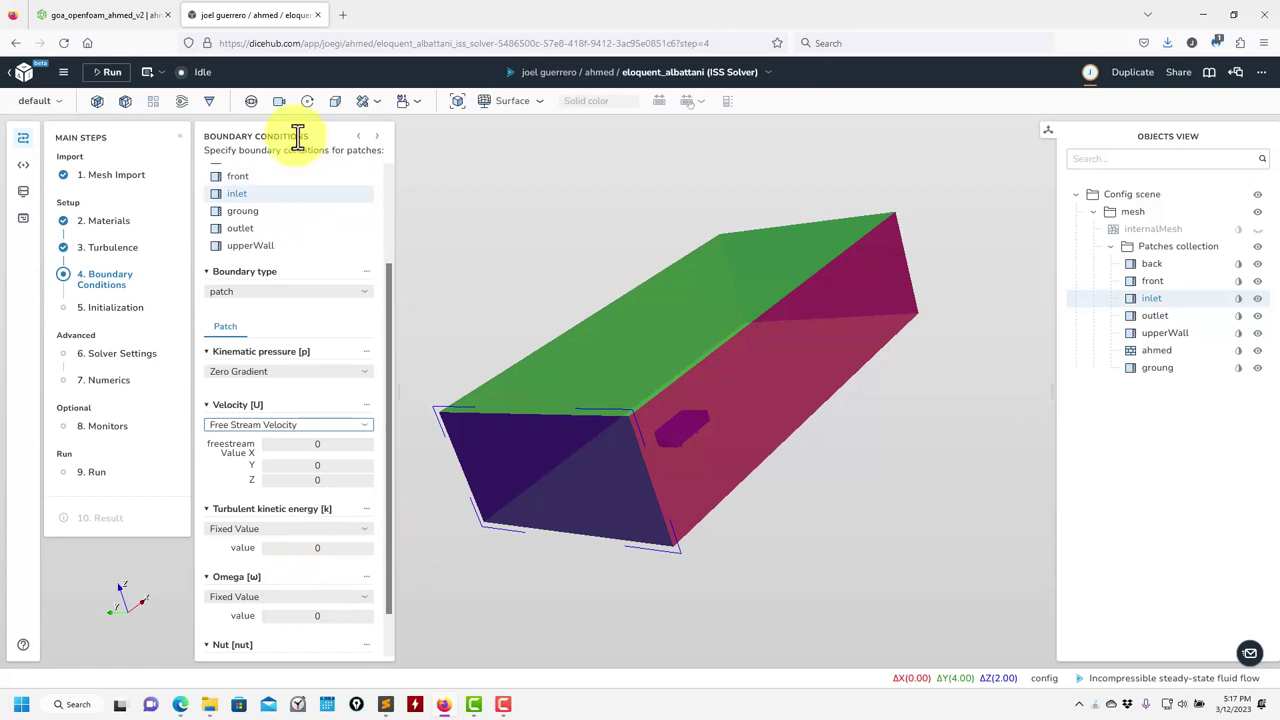
{"action": "left_click", "coordinate": [330, 446]}
{"action": "type", "text": "10"}
{"action": "left_click", "coordinate": [725, 413]}
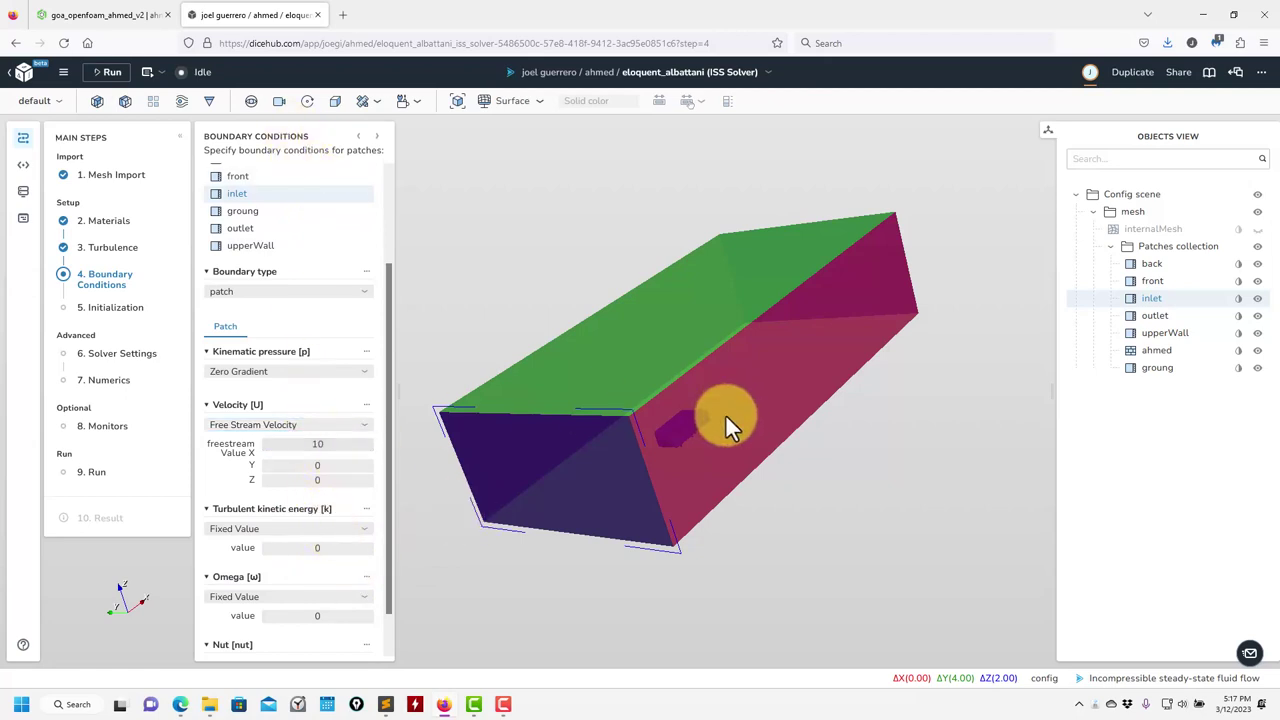
{"action": "left_click", "coordinate": [364, 293]}
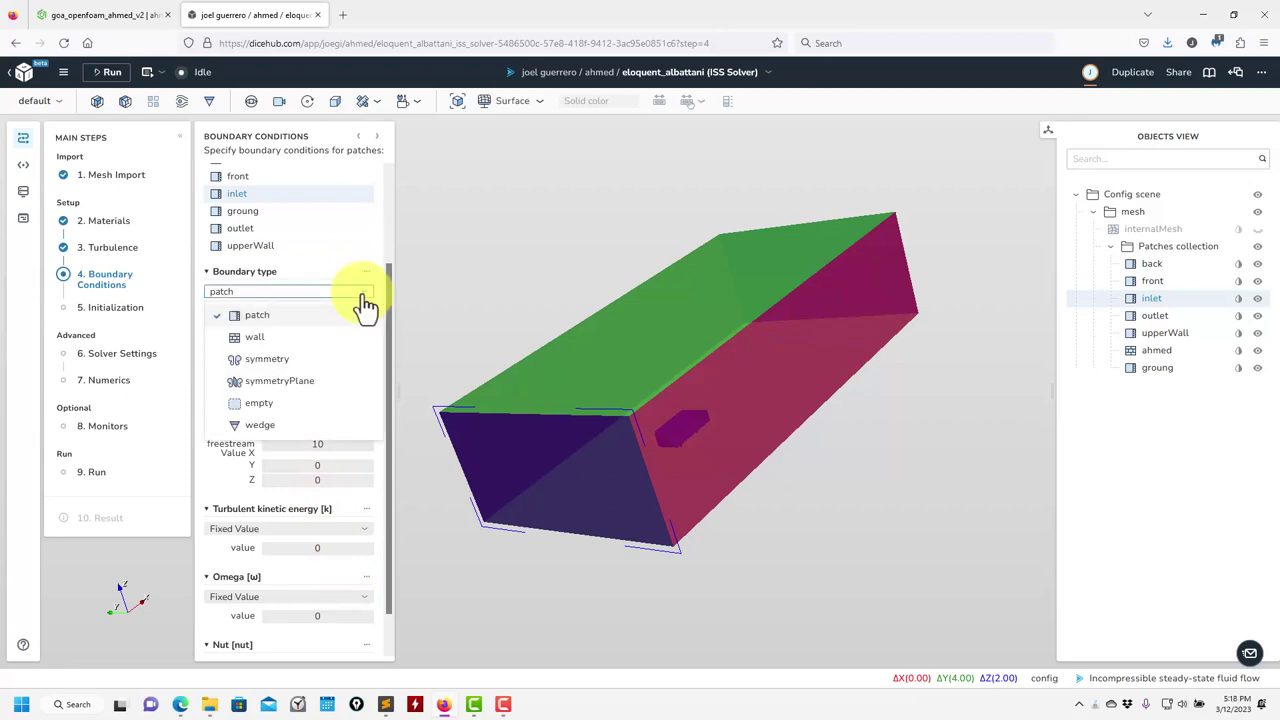
{"action": "left_click", "coordinate": [465, 298]}
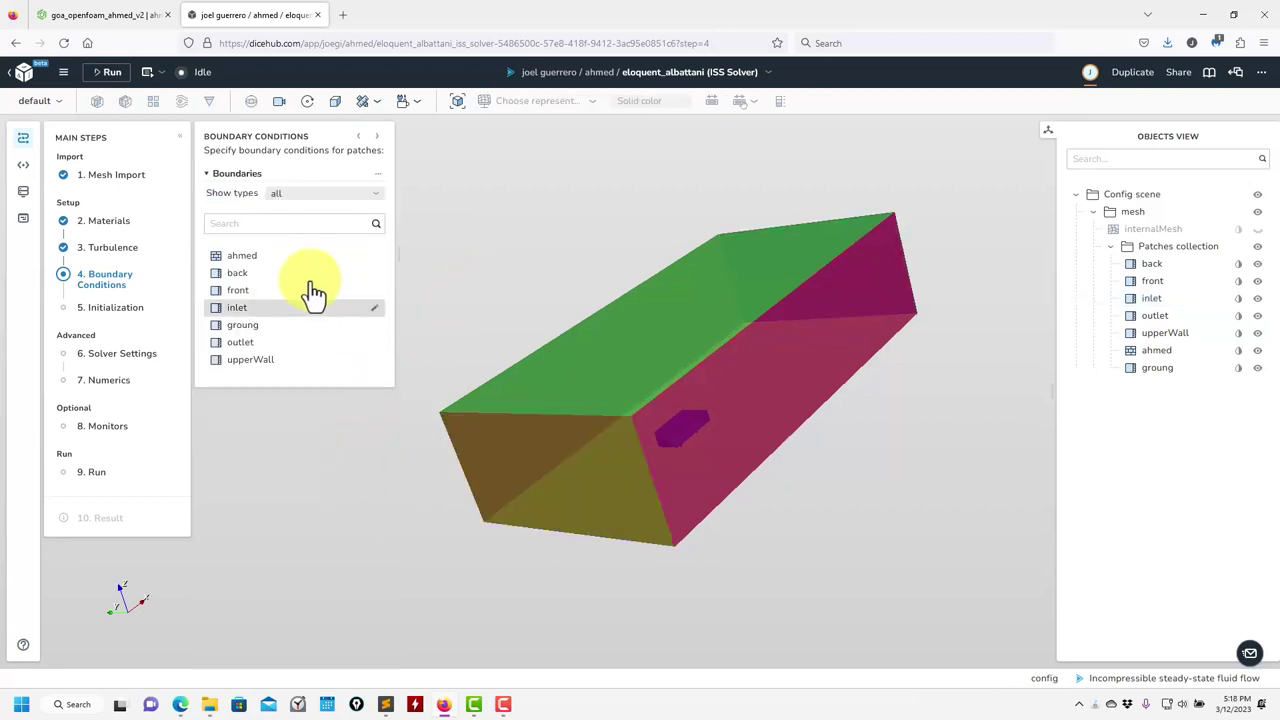
Recheck the inlet's type and zero-gradient pressure, then try a surface-normal fixed velocity
{"action": "left_click", "coordinate": [260, 310]}
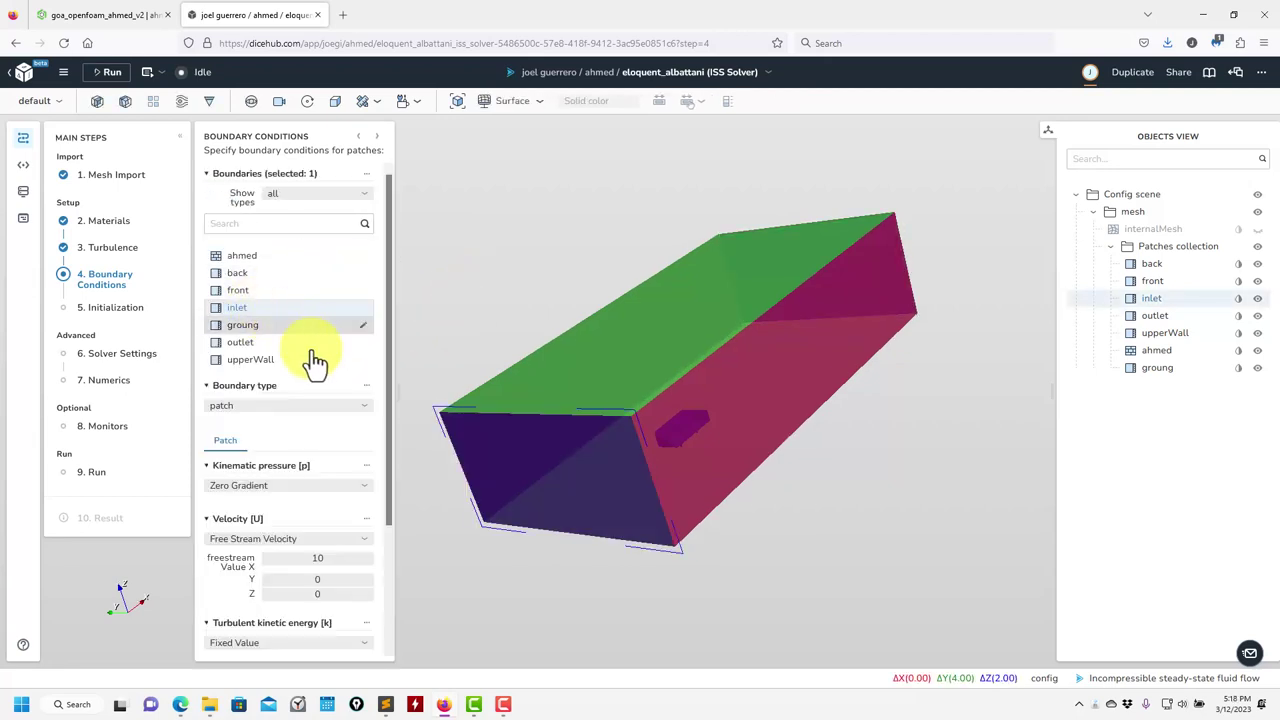
{"action": "left_click", "coordinate": [358, 406]}
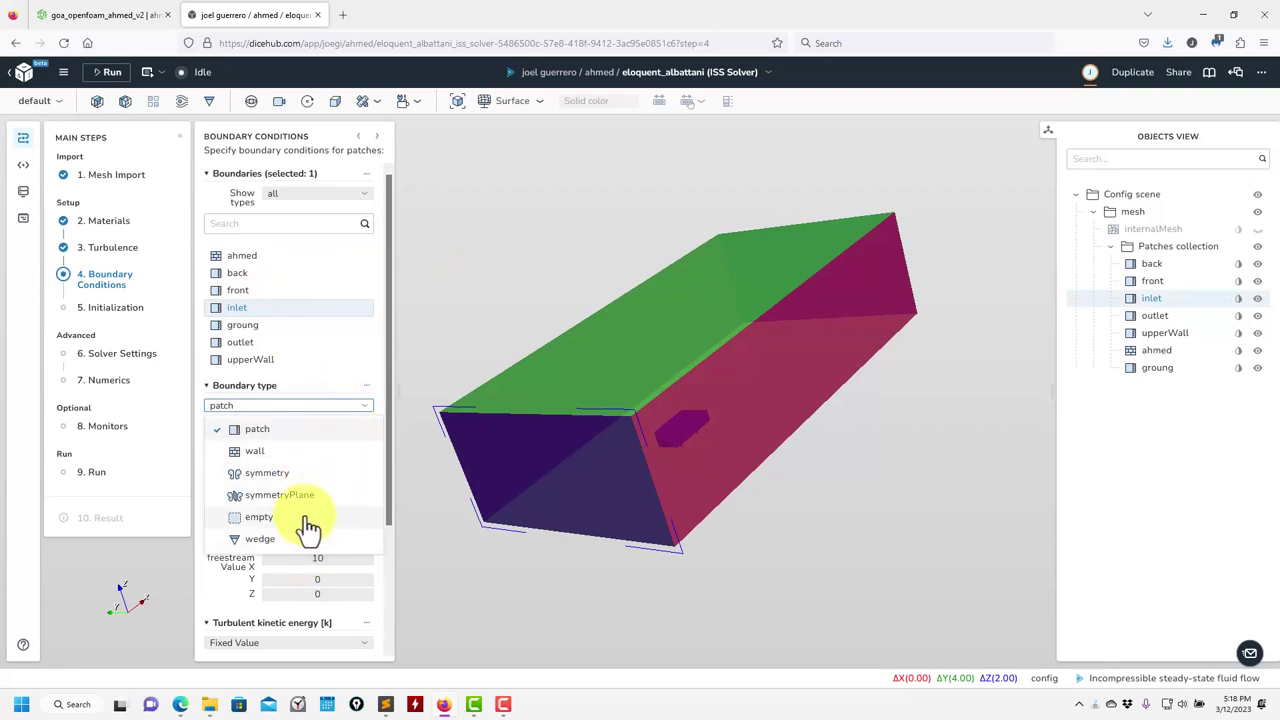
{"action": "left_click", "coordinate": [488, 339]}
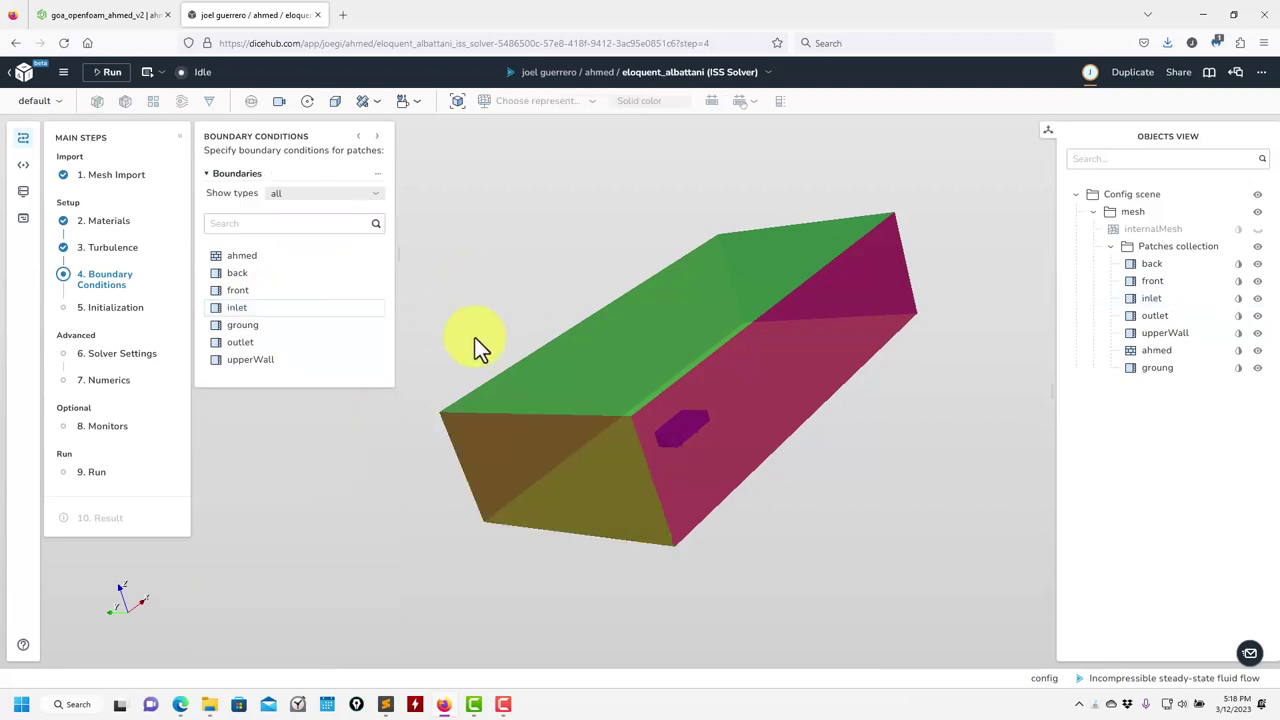
{"action": "left_click", "coordinate": [258, 310]}
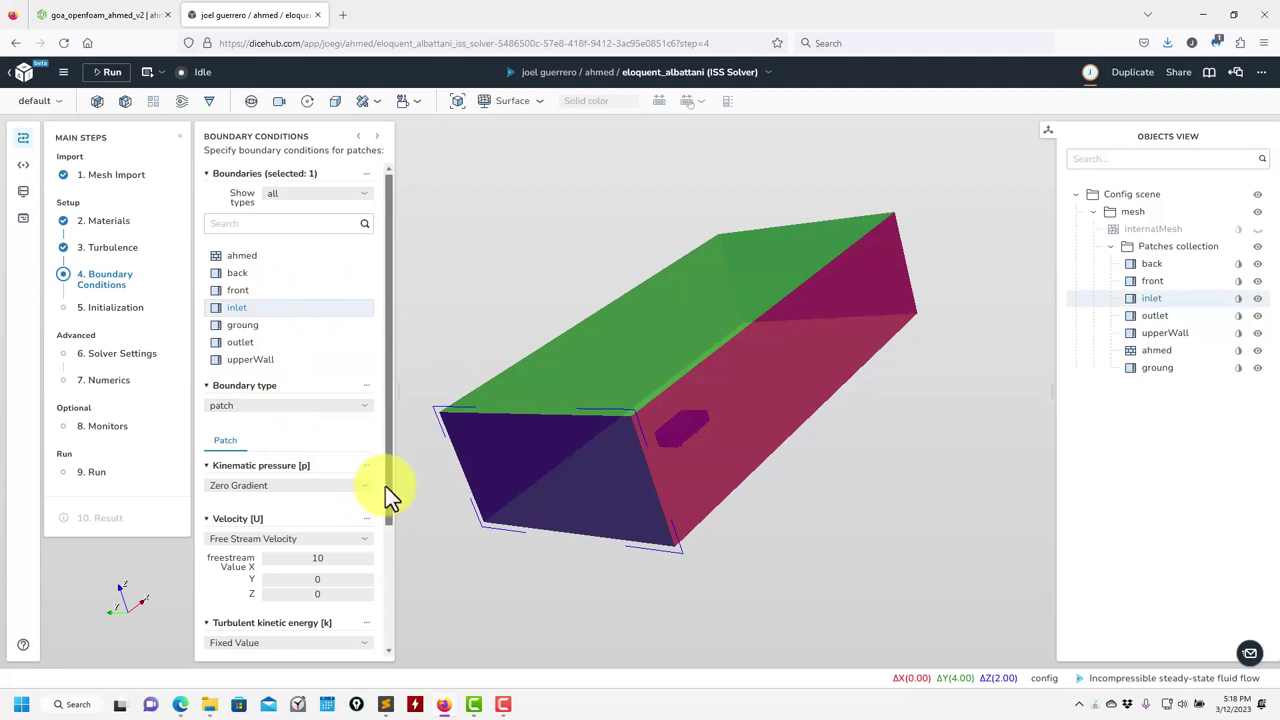
{"action": "left_click", "coordinate": [358, 488]}
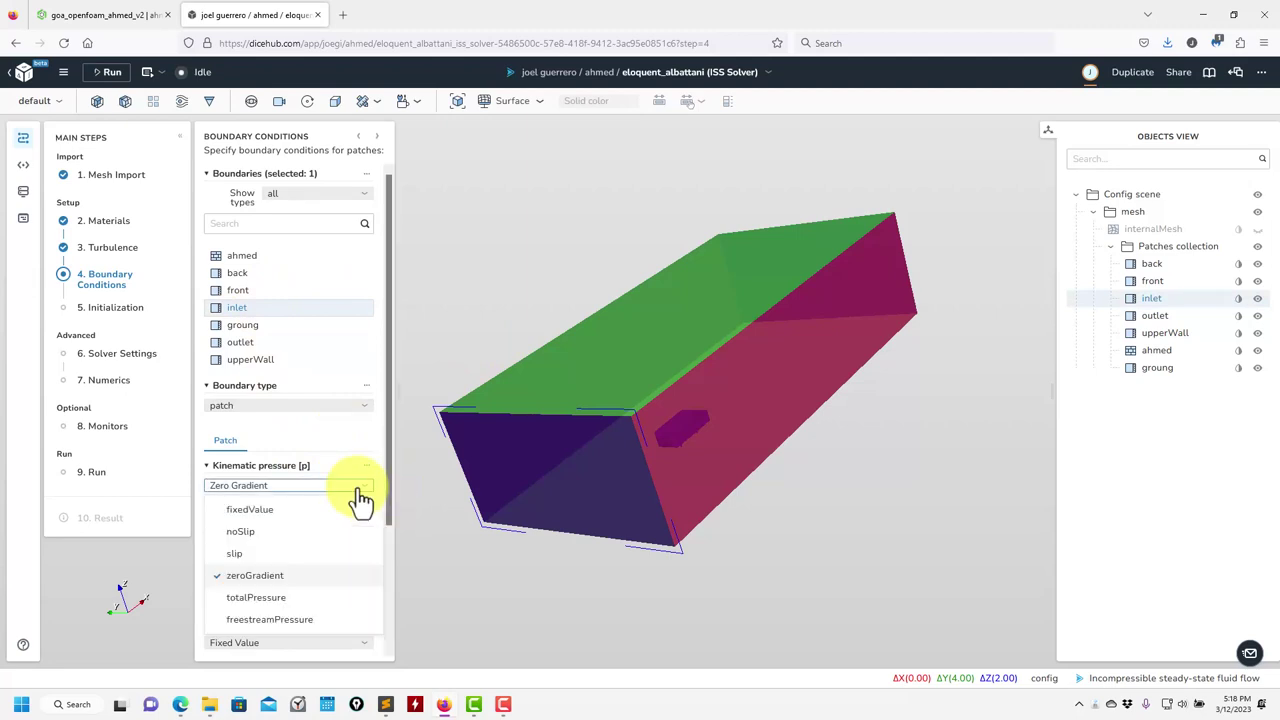
{"action": "left_click", "coordinate": [266, 580]}
{"action": "scroll", "coordinate": [391, 520], "scroll_direction": "down", "scroll_amount": 1}
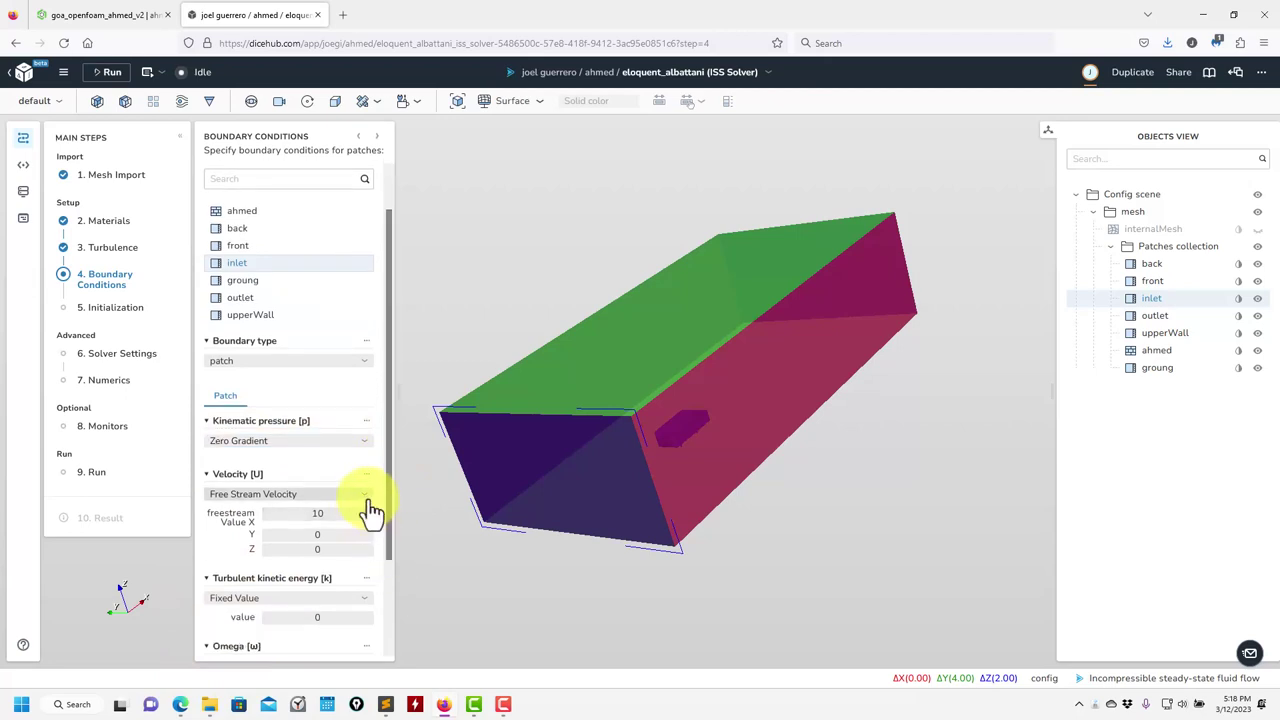
{"action": "left_click", "coordinate": [365, 497]}
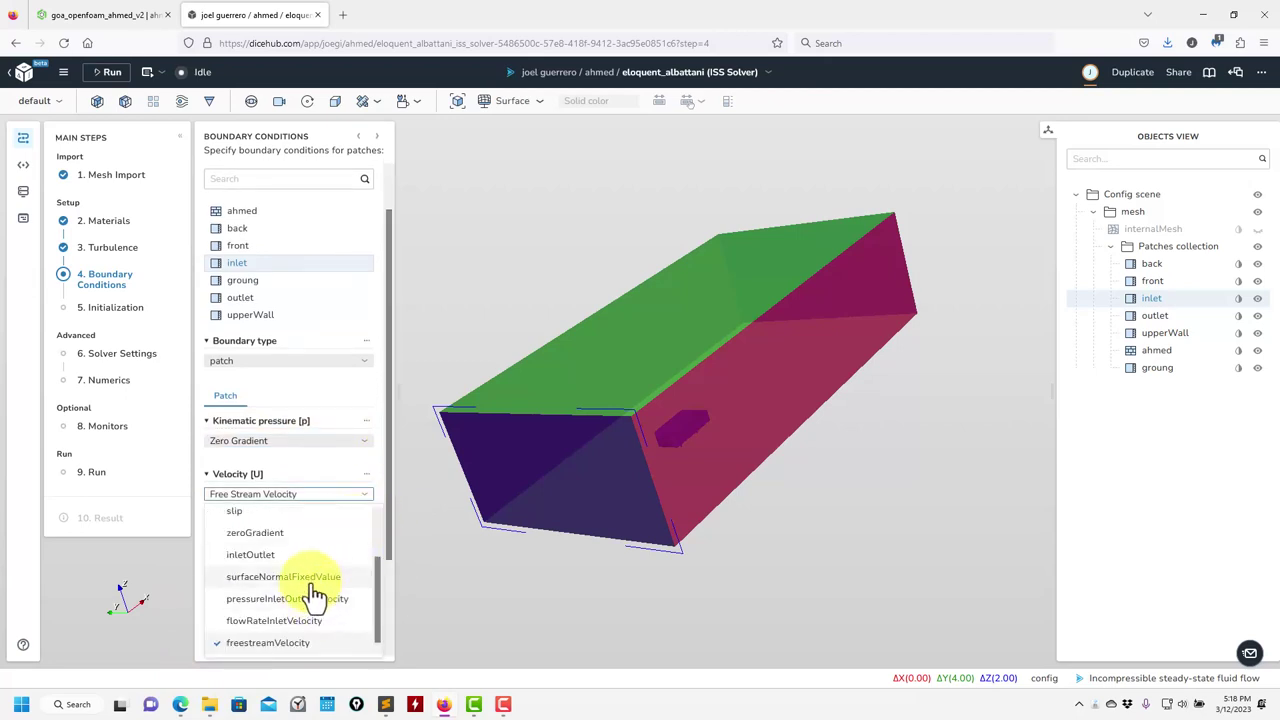
{"action": "left_click", "coordinate": [315, 578]}
{"action": "left_click", "coordinate": [340, 514]}
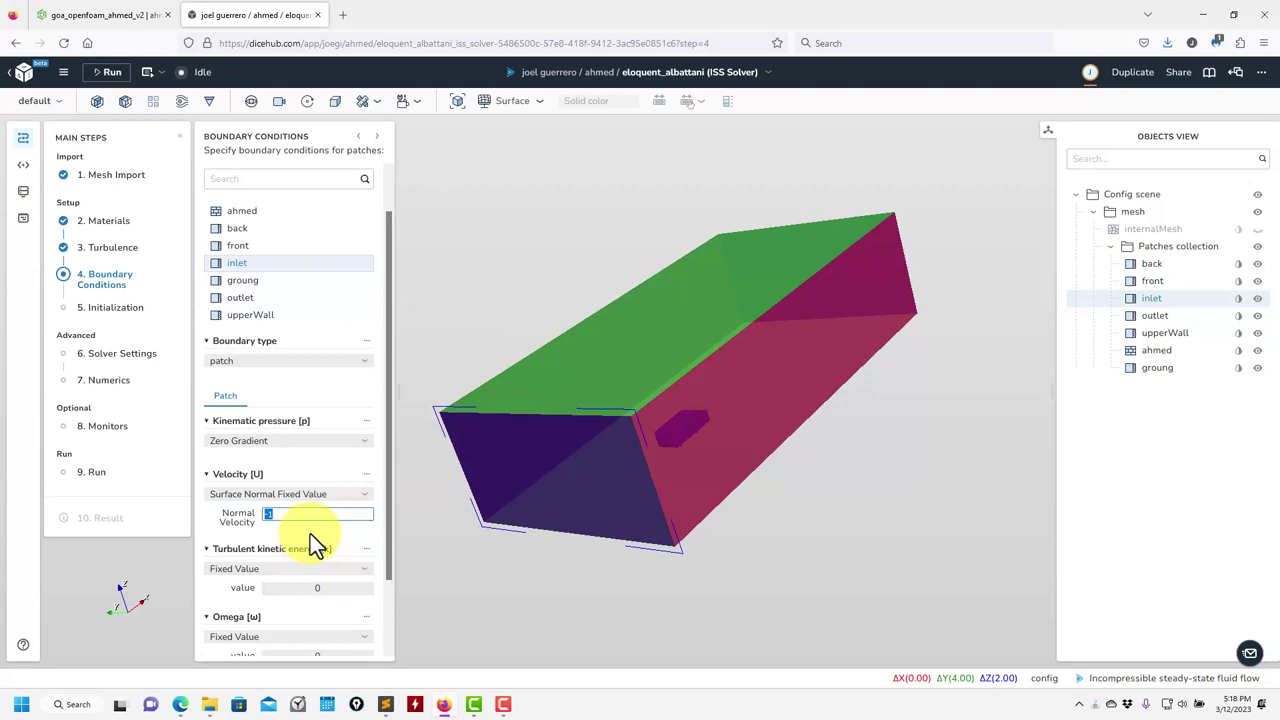
{"action": "type", "text": "-"}
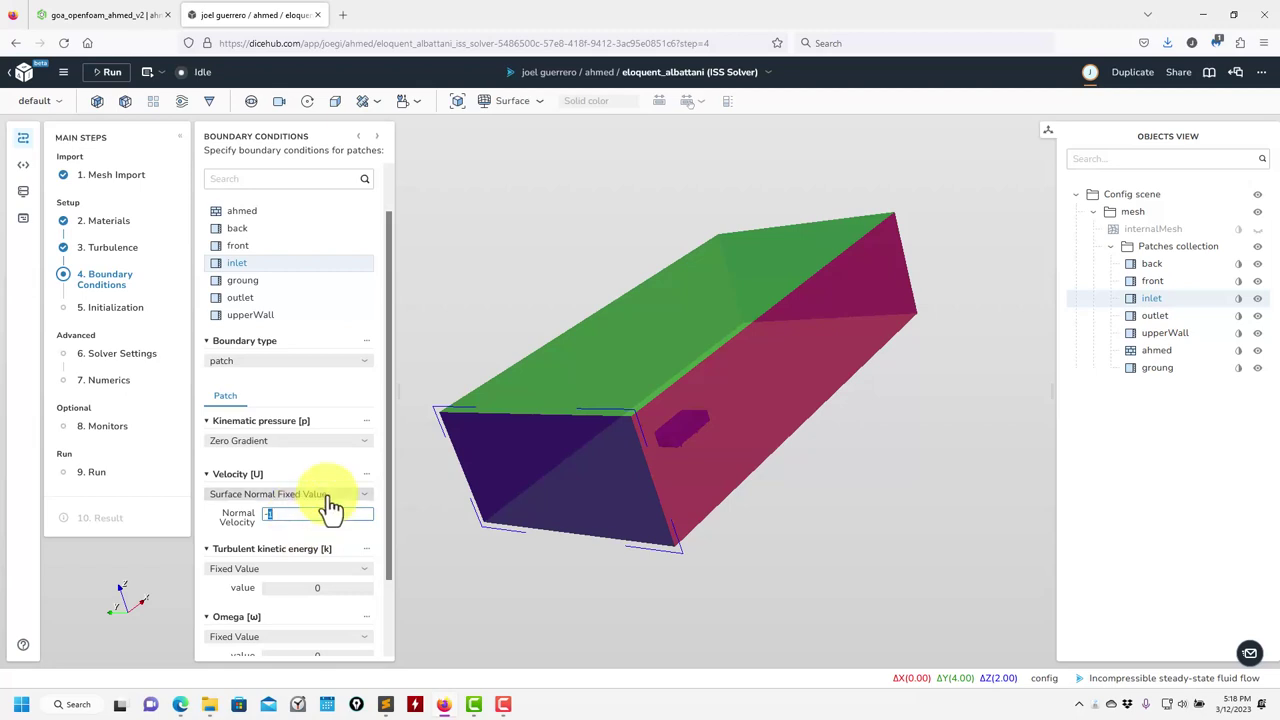
Change the inlet velocity to Fixed Value with X = 10 m/s and resize the panel
{"action": "left_click", "coordinate": [325, 499]}
{"action": "left_click", "coordinate": [285, 519]}
{"action": "left_click", "coordinate": [323, 513]}
{"action": "type", "text": "10"}
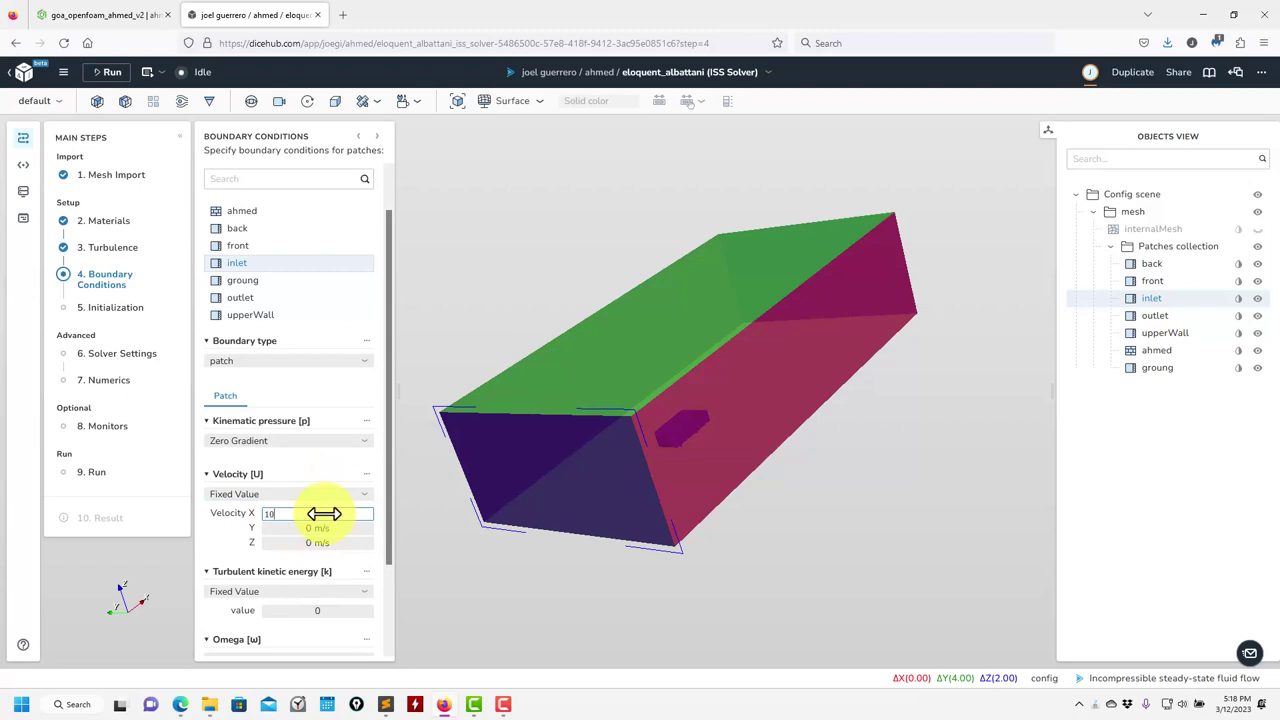
{"action": "key", "text": "Return"}
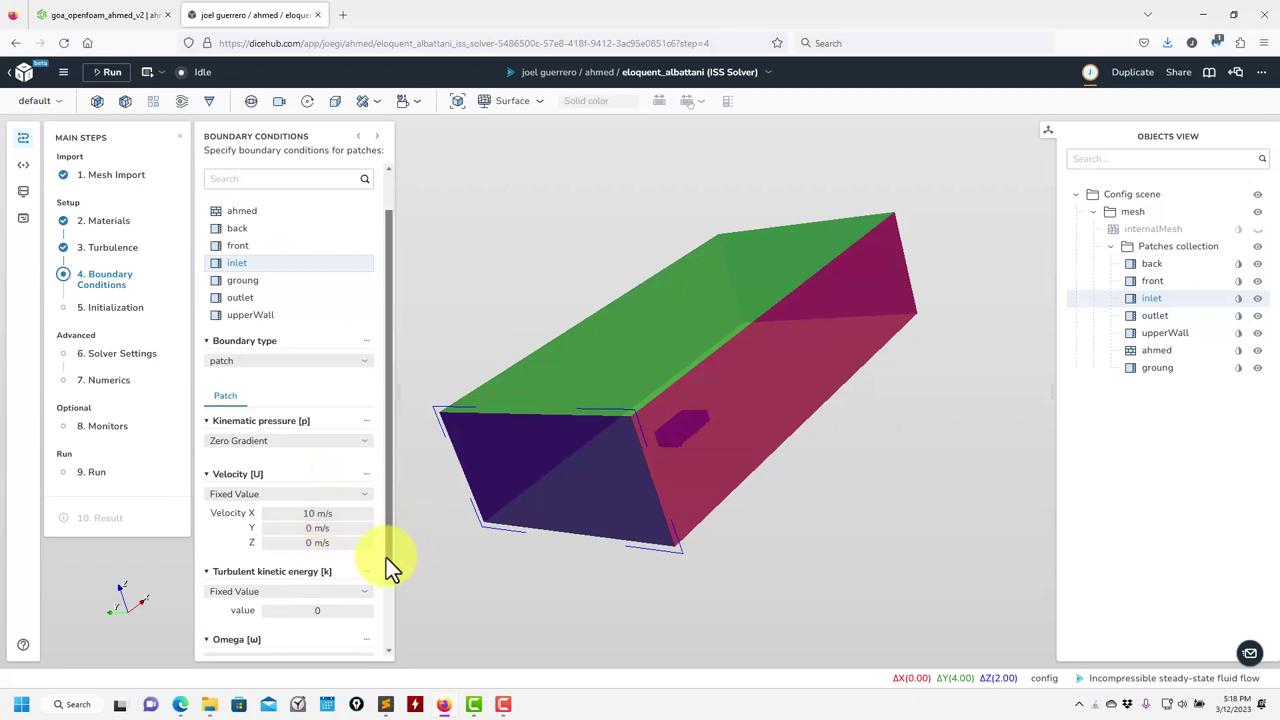
{"action": "scroll", "coordinate": [390, 575], "scroll_direction": "down", "scroll_amount": 2}
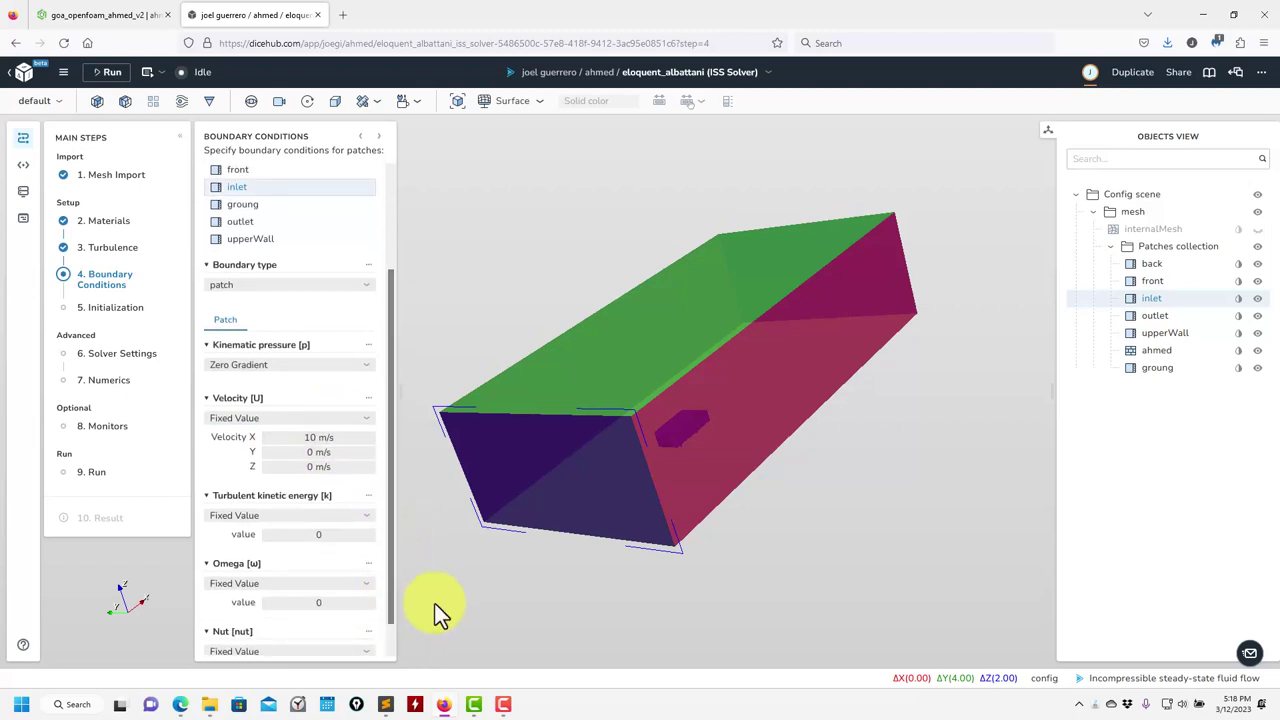
{"action": "left_click_drag", "start_coordinate": [435, 604], "coordinate": [437, 603]}
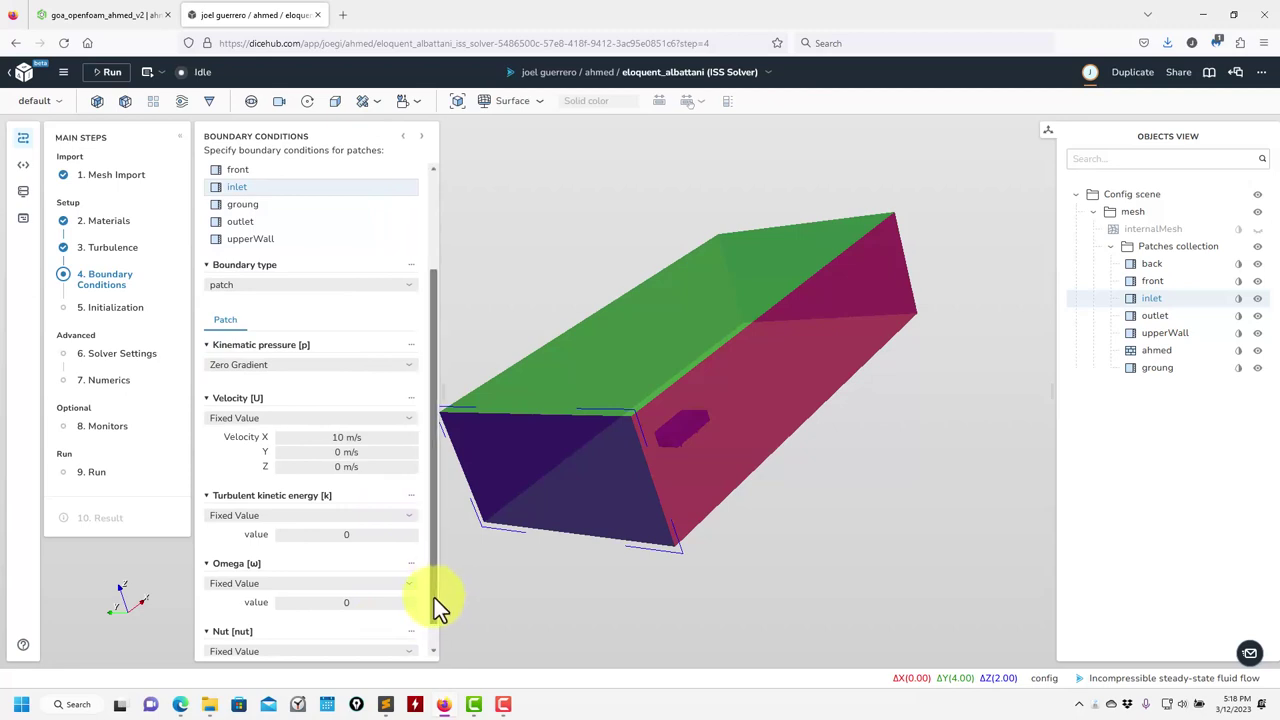
{"action": "scroll", "coordinate": [436, 602], "scroll_direction": "down", "scroll_amount": 1}
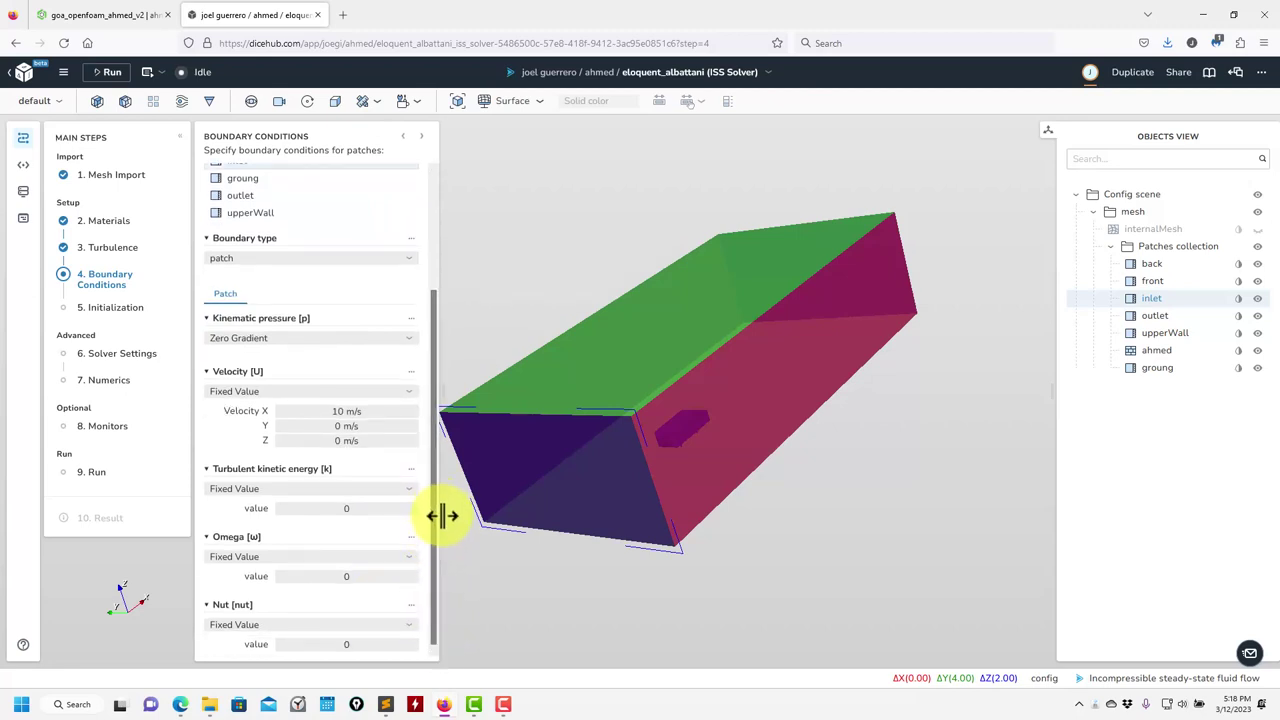
{"action": "left_click_drag", "start_coordinate": [443, 516], "coordinate": [423, 520]}
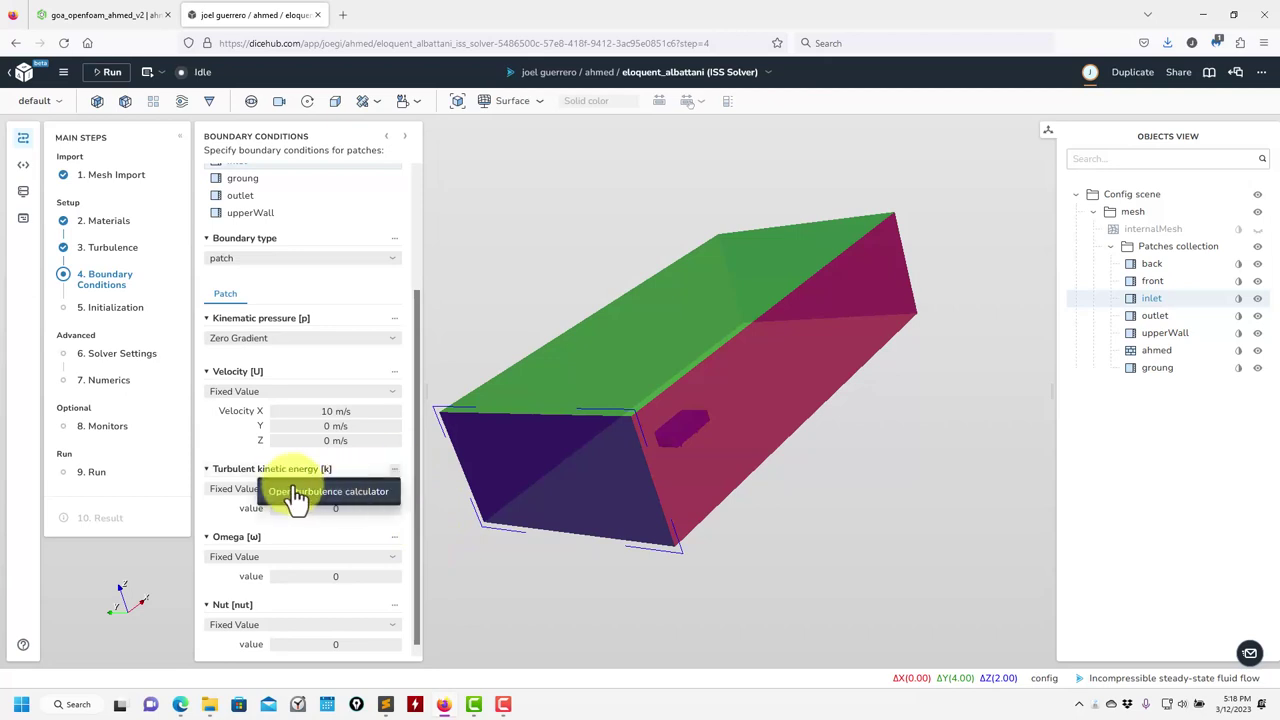
Compute inlet turbulence for 10 m/s, 1 %, 4 m and apply k 0.015, omega ≈0.4374, nut ≈0.0342
{"action": "left_click", "coordinate": [286, 505]}
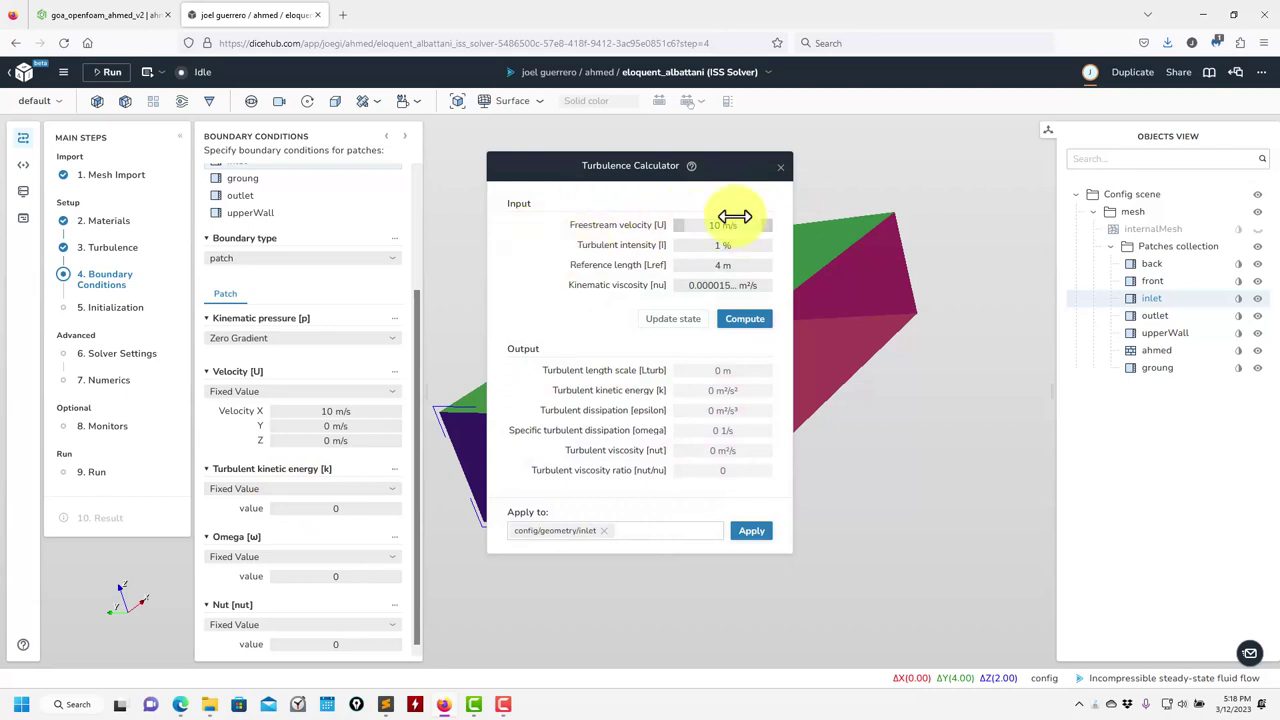
{"action": "left_click", "coordinate": [745, 322]}
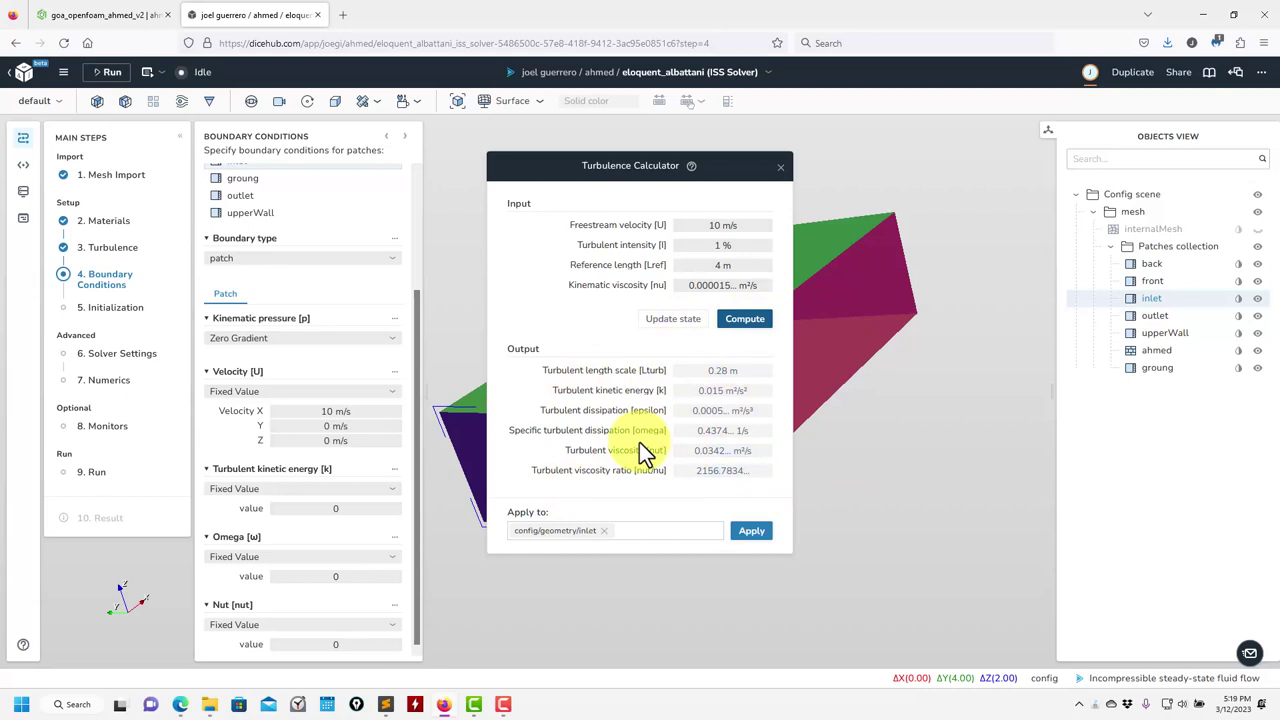
{"action": "left_click", "coordinate": [762, 533]}
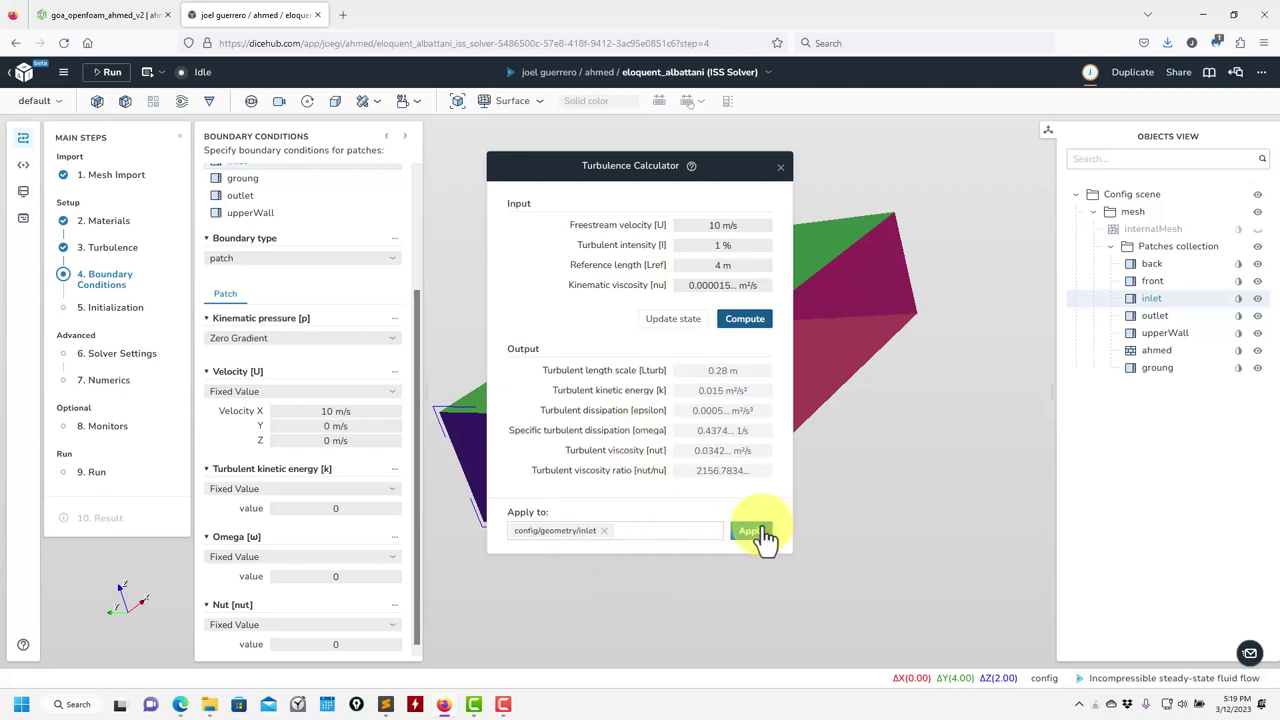
{"action": "left_click", "coordinate": [755, 532]}
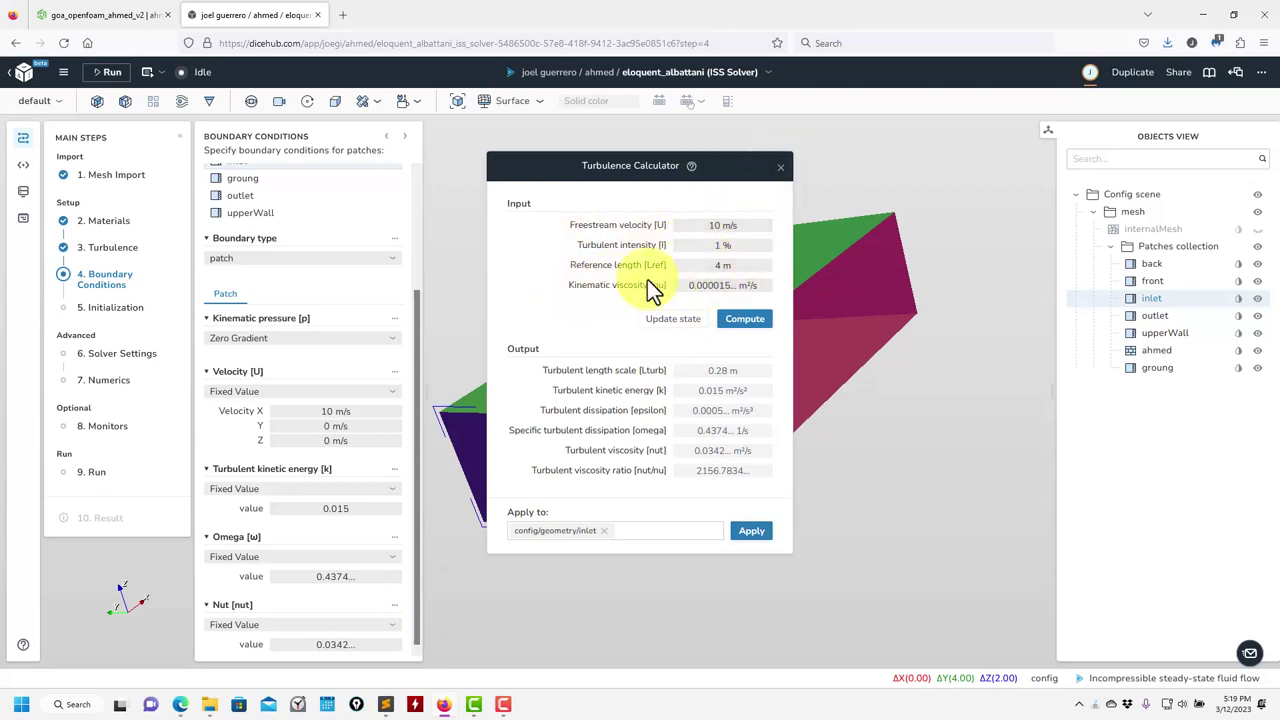
Close the calculator, confirm Fixed Value for the inlet's k and velocity, and select the outlet
{"action": "left_click", "coordinate": [778, 167]}
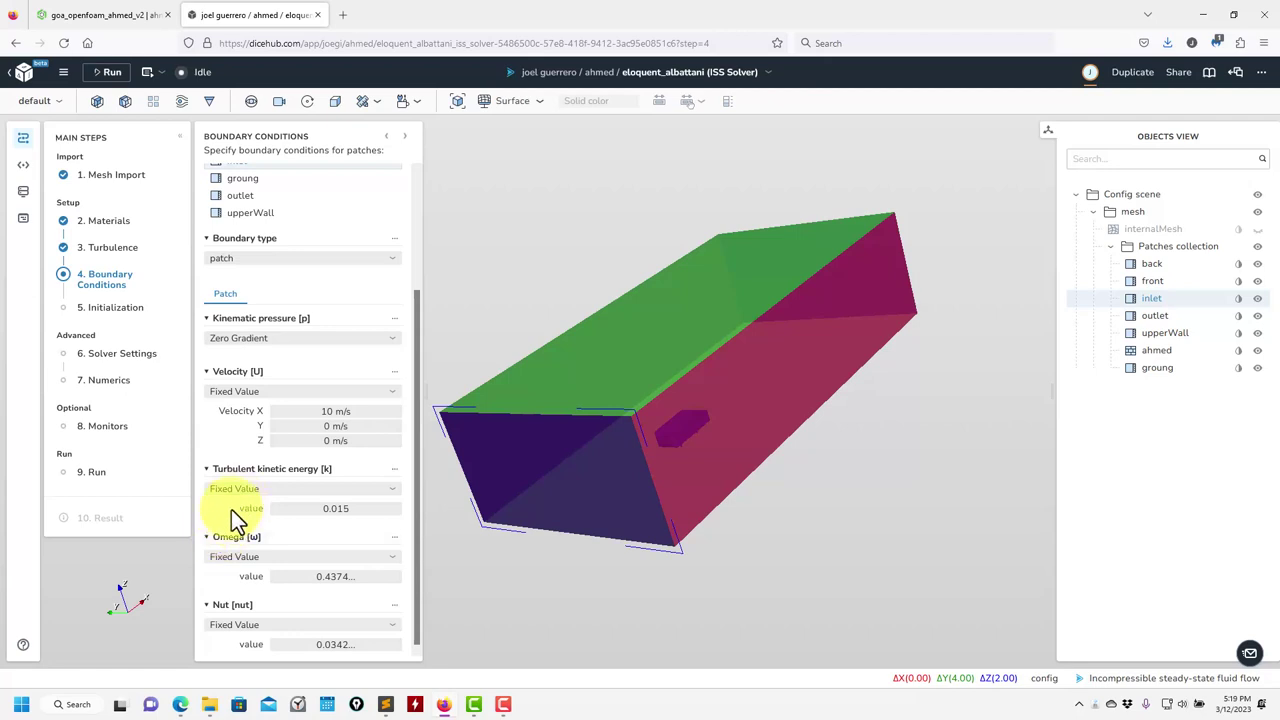
{"action": "left_click", "coordinate": [327, 490]}
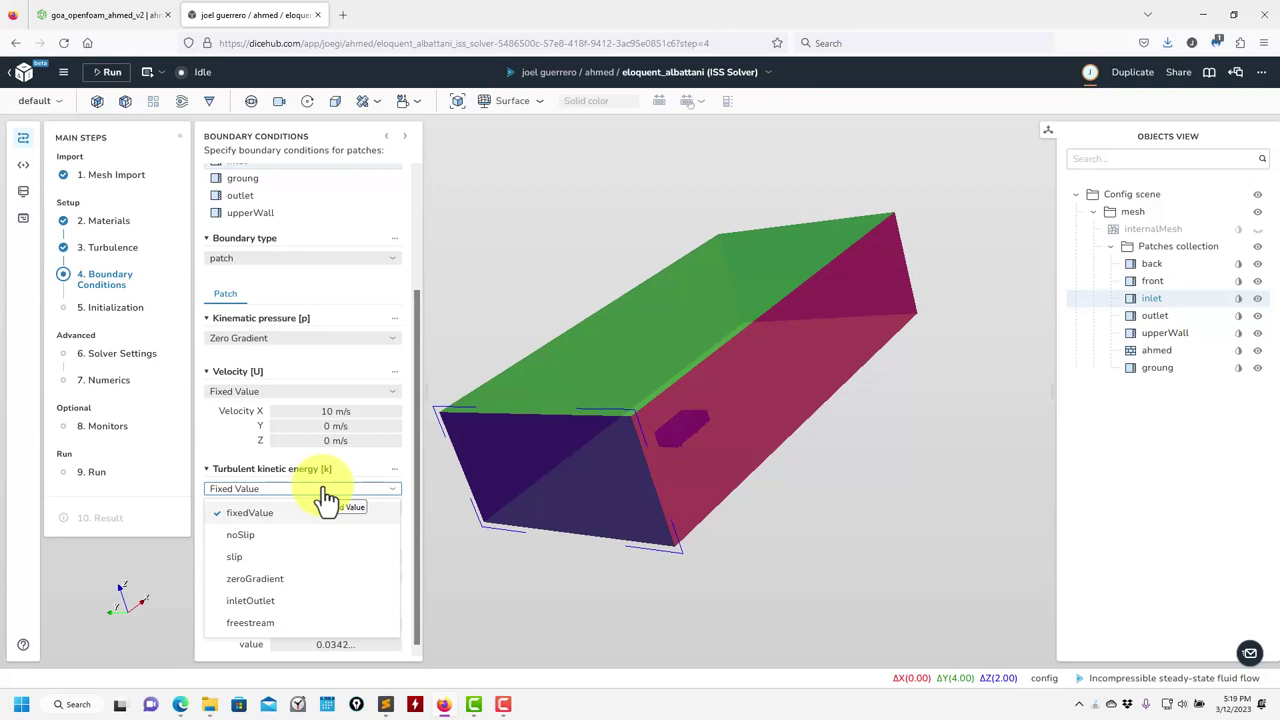
{"action": "left_click", "coordinate": [215, 449]}
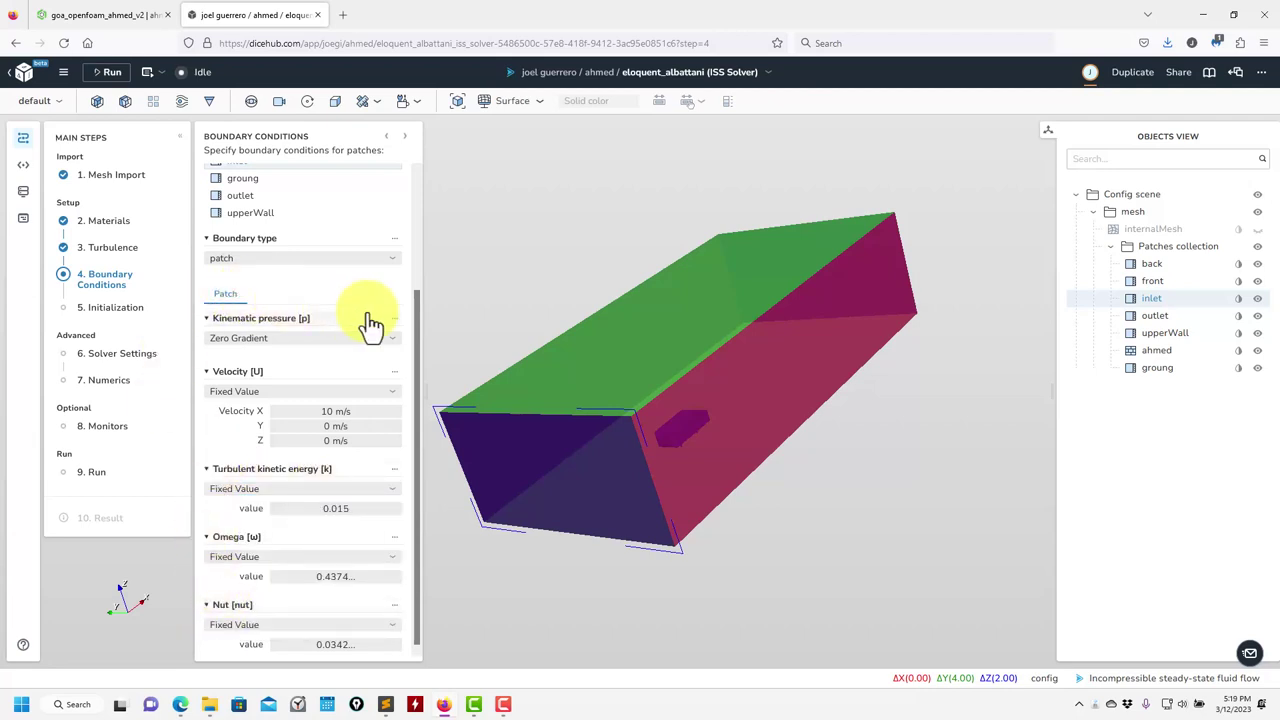
{"action": "scroll", "coordinate": [330, 330], "scroll_direction": "up", "scroll_amount": 3}
{"action": "scroll", "coordinate": [220, 505], "scroll_direction": "down", "scroll_amount": 2}
{"action": "left_click", "coordinate": [283, 466]}
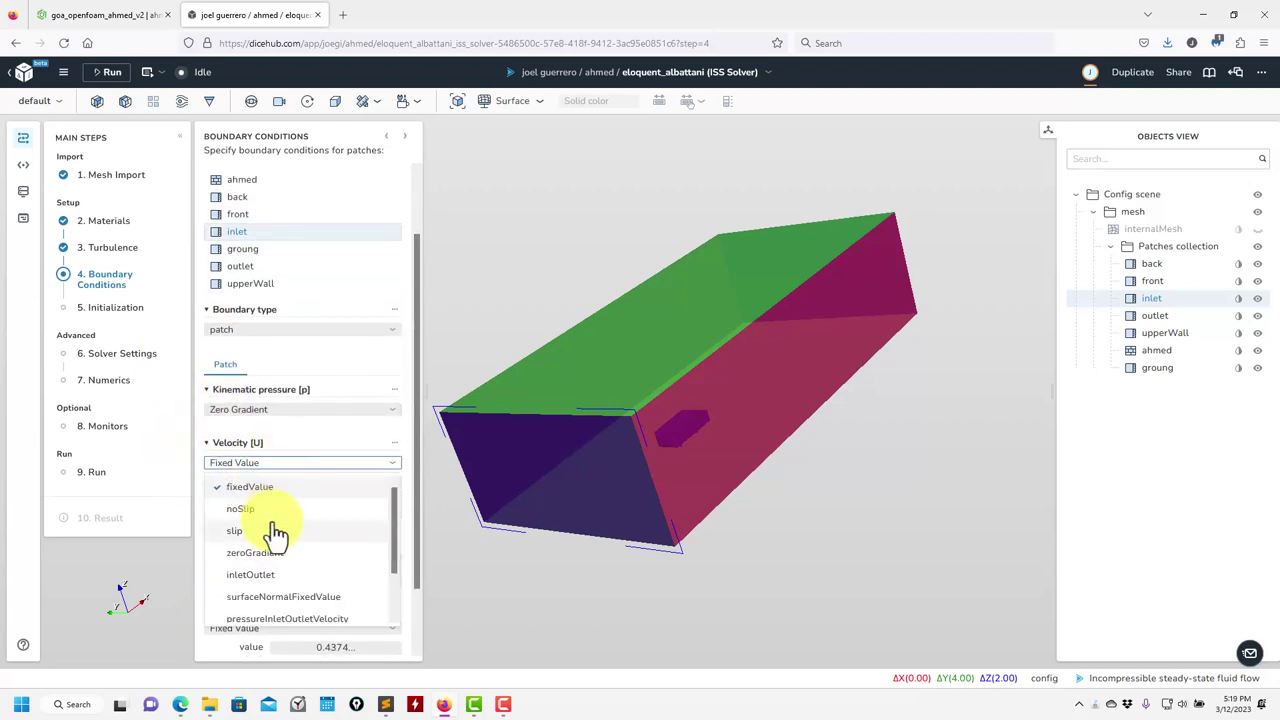
{"action": "scroll", "coordinate": [276, 532], "scroll_direction": "down", "scroll_amount": 3}
{"action": "scroll", "coordinate": [278, 532], "scroll_direction": "up", "scroll_amount": 3}
{"action": "left_click", "coordinate": [218, 441]}
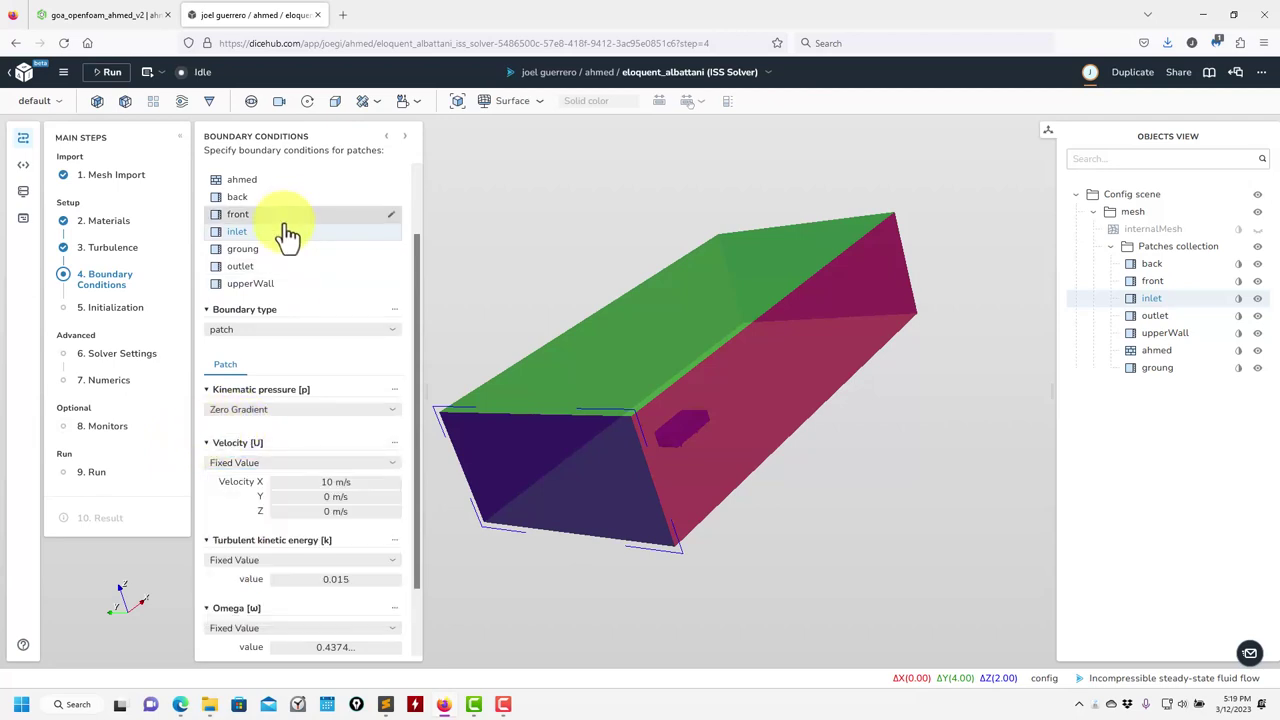
{"action": "scroll", "coordinate": [272, 285], "scroll_direction": "up", "scroll_amount": 2}
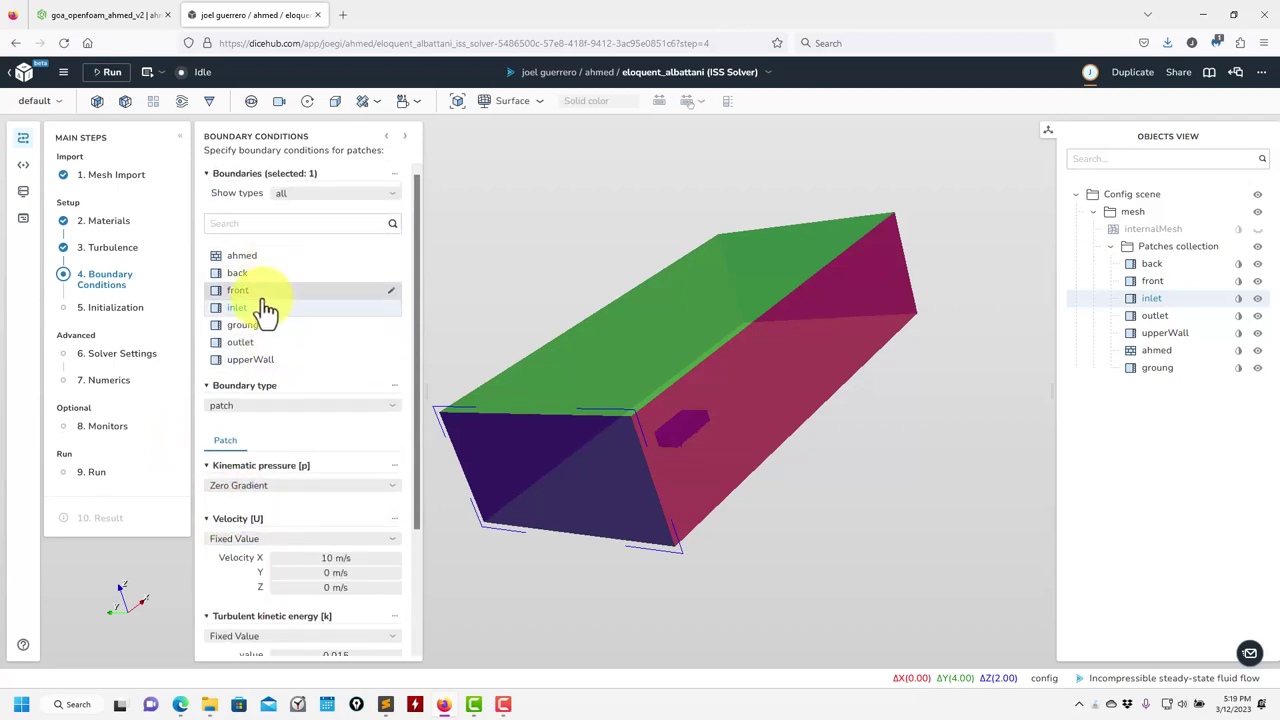
{"action": "left_click", "coordinate": [267, 343]}
Give the outlet a Fixed Value pressure of 0 and an inletOutlet velocity
{"action": "left_click", "coordinate": [403, 484]}
{"action": "left_click", "coordinate": [300, 510]}
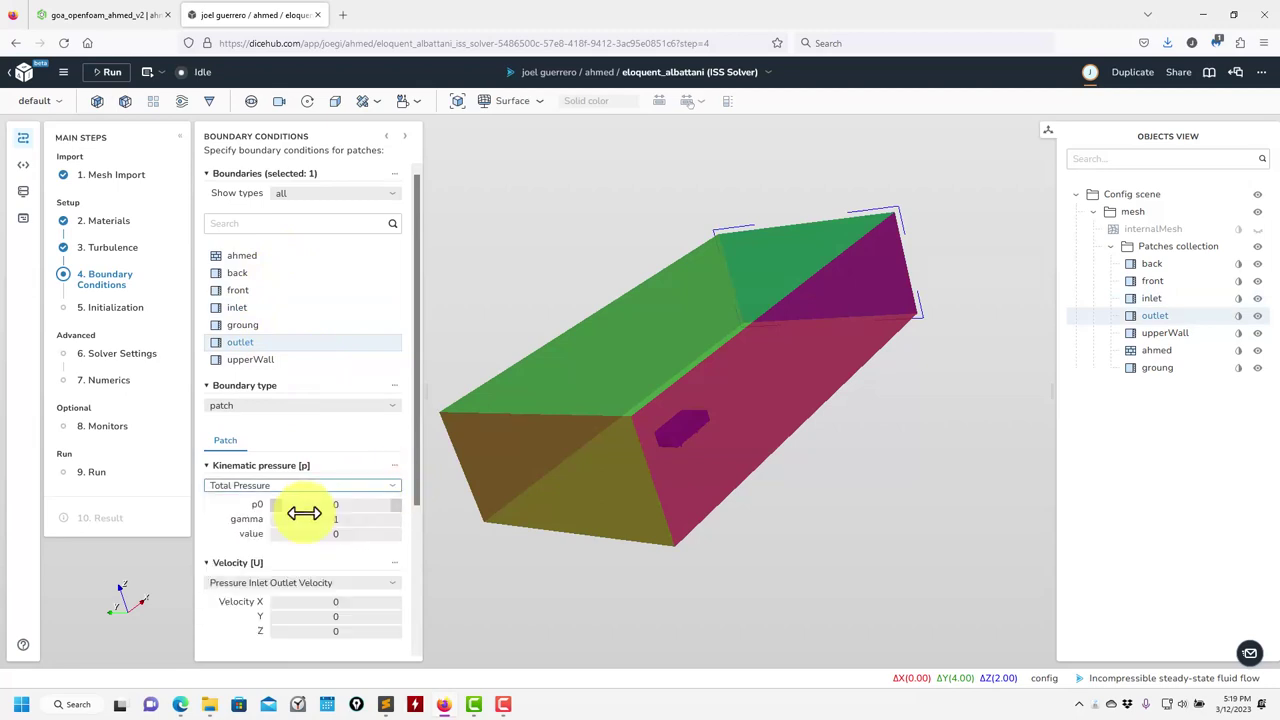
{"action": "left_click", "coordinate": [372, 555]}
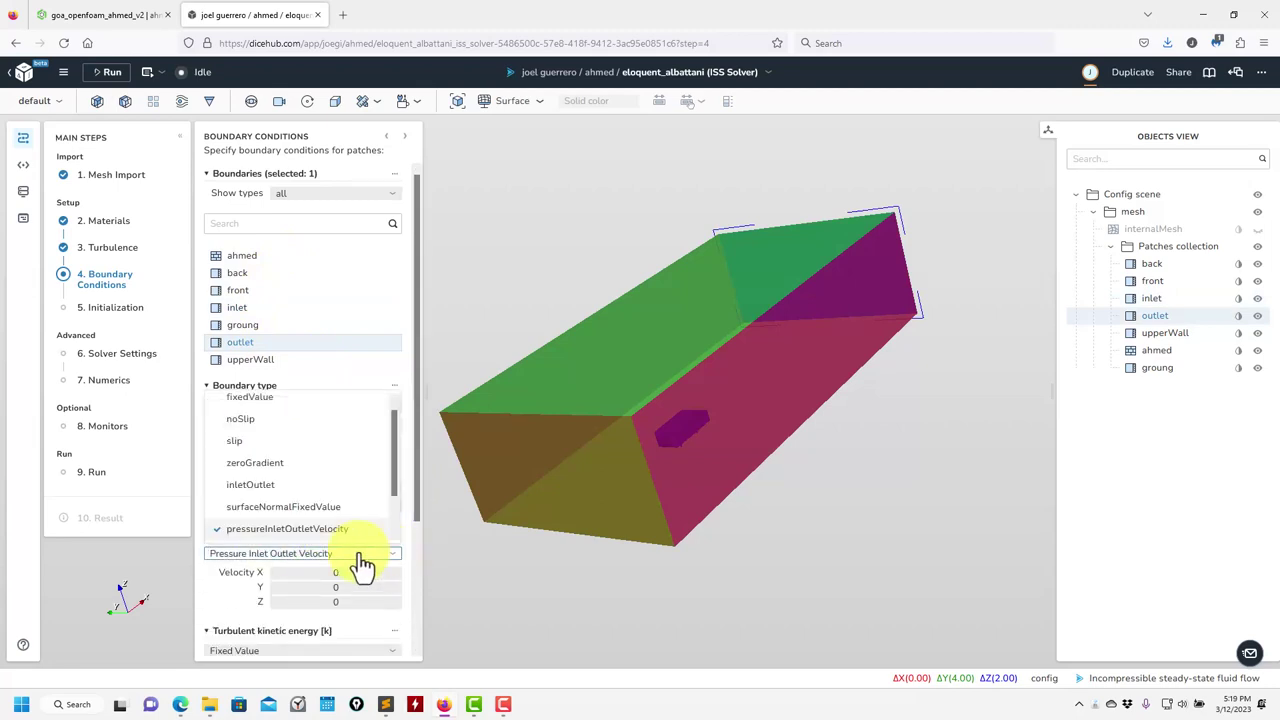
{"action": "left_click", "coordinate": [258, 486]}
{"action": "left_click_drag", "start_coordinate": [413, 491], "coordinate": [409, 694]}
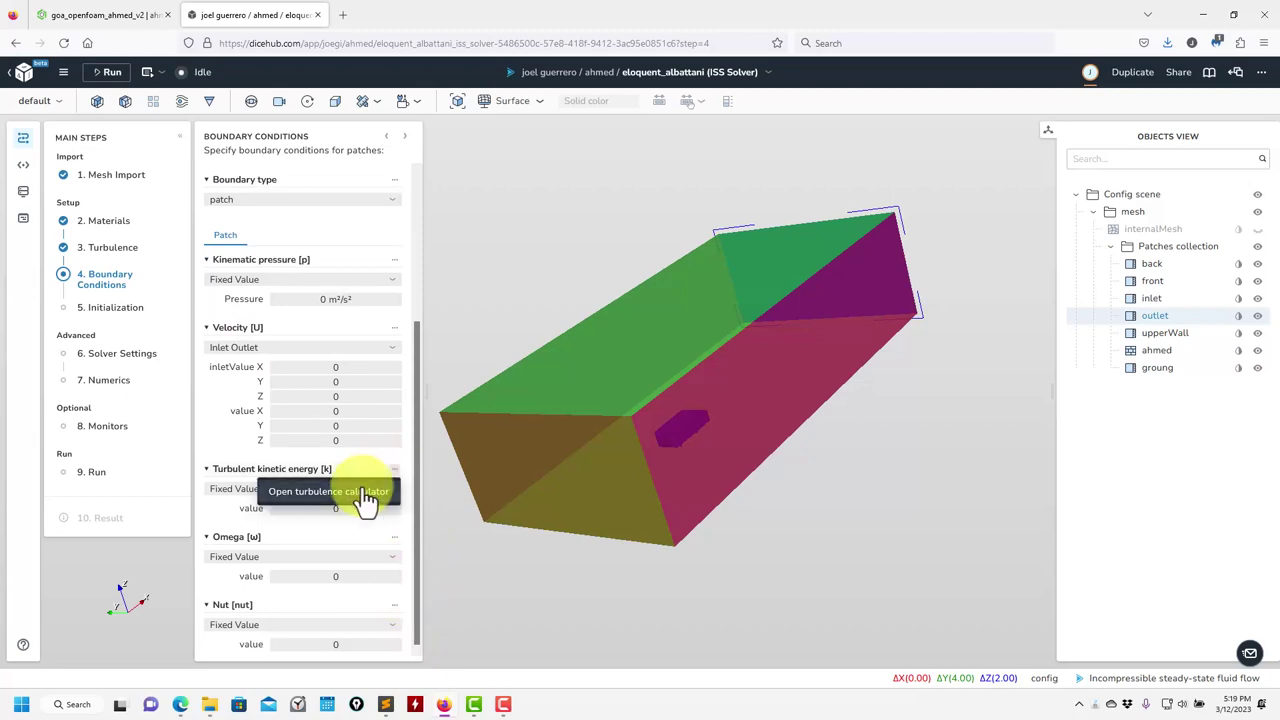
Compute outlet turbulence for a 10 m/s freestream and apply k 0.015, omega ≈0.4374, nut ≈0.0342
{"action": "left_click", "coordinate": [366, 504]}
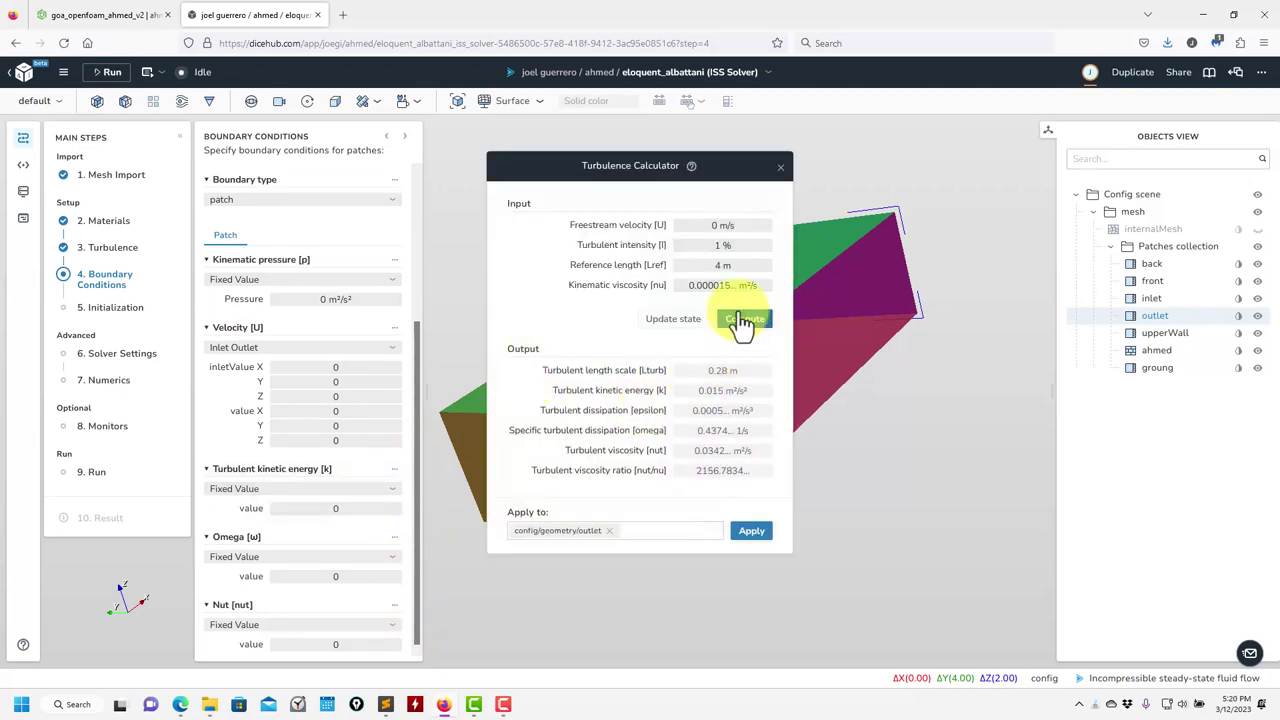
{"action": "left_click", "coordinate": [715, 225]}
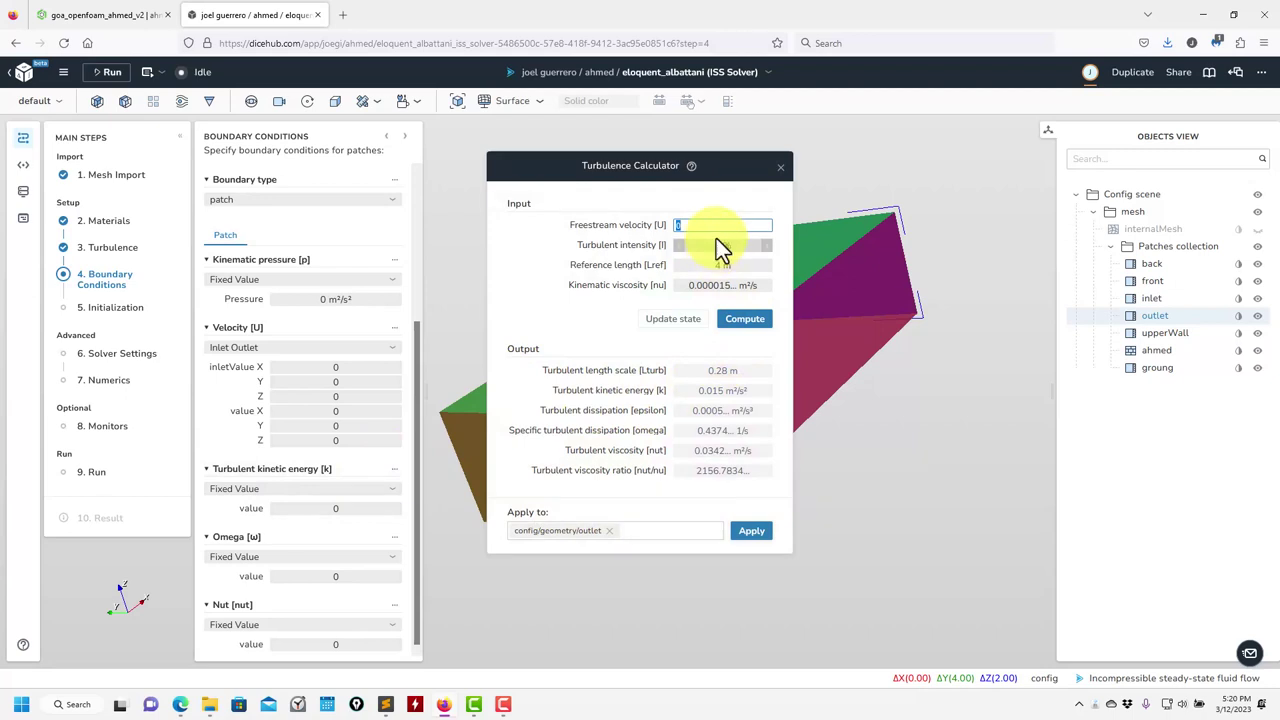
{"action": "type", "text": "10"}
{"action": "key", "text": "Return"}
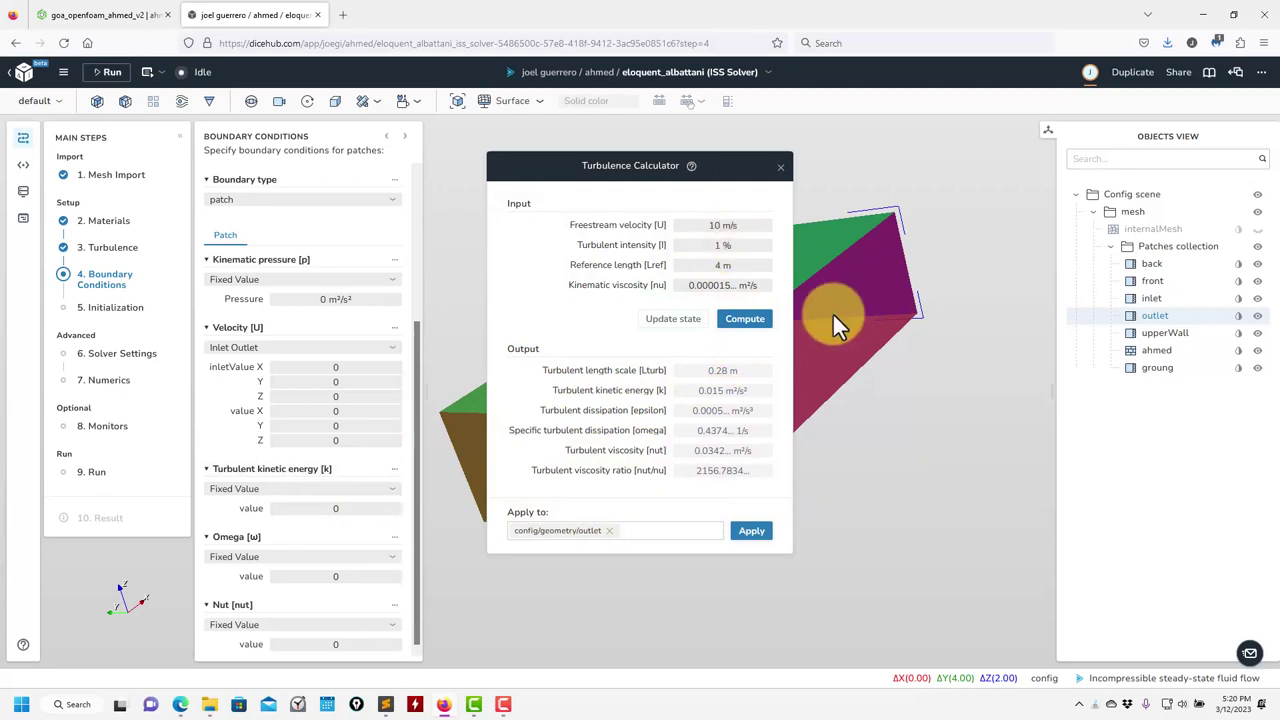
{"action": "left_click", "coordinate": [745, 318]}
{"action": "left_click", "coordinate": [751, 530]}
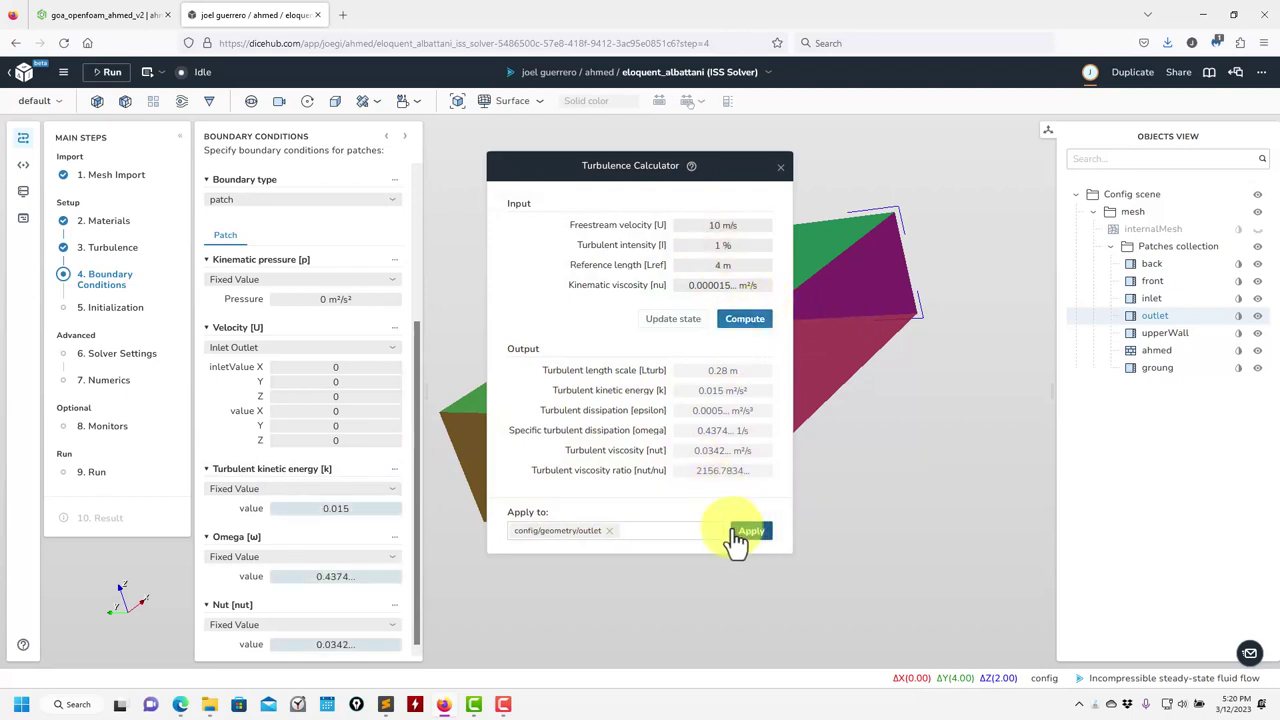
{"action": "left_click", "coordinate": [780, 167]}
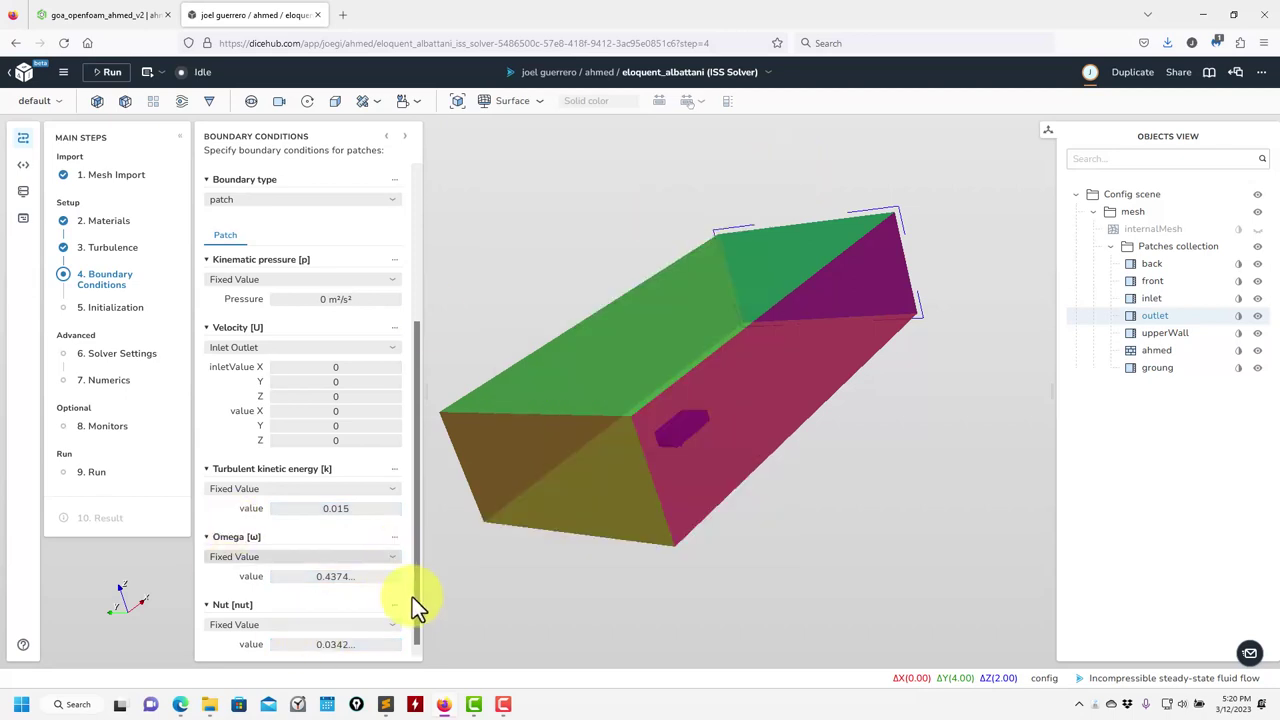